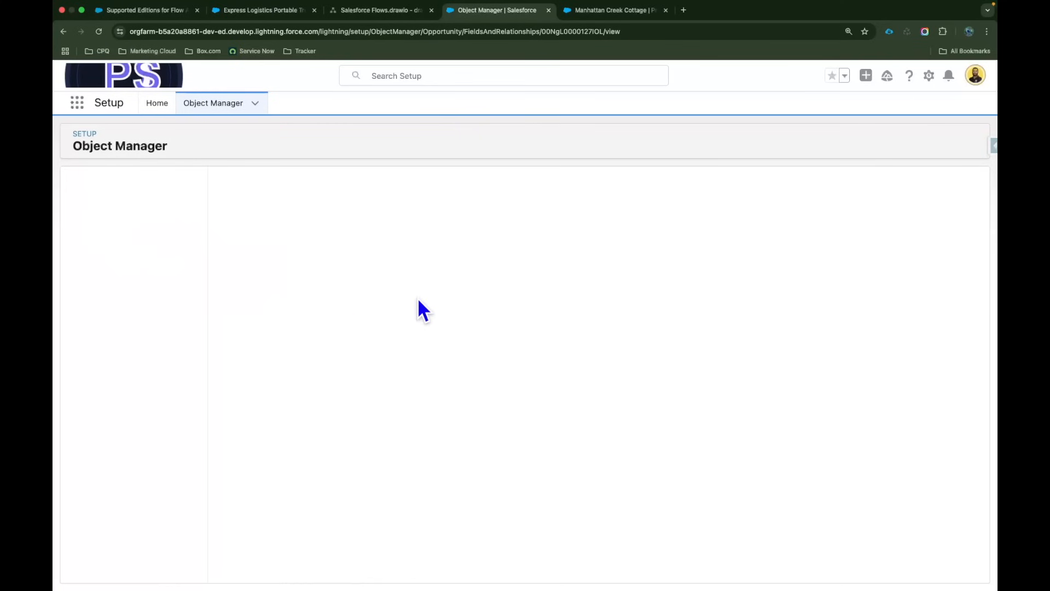
- Examine the picklist values of the Opportunity's Approval Status field, including the Manager and Marketing Director Approval Requested values
{"action": "scroll", "coordinate": [478, 356], "scroll_direction": "down", "scroll_amount": 10}
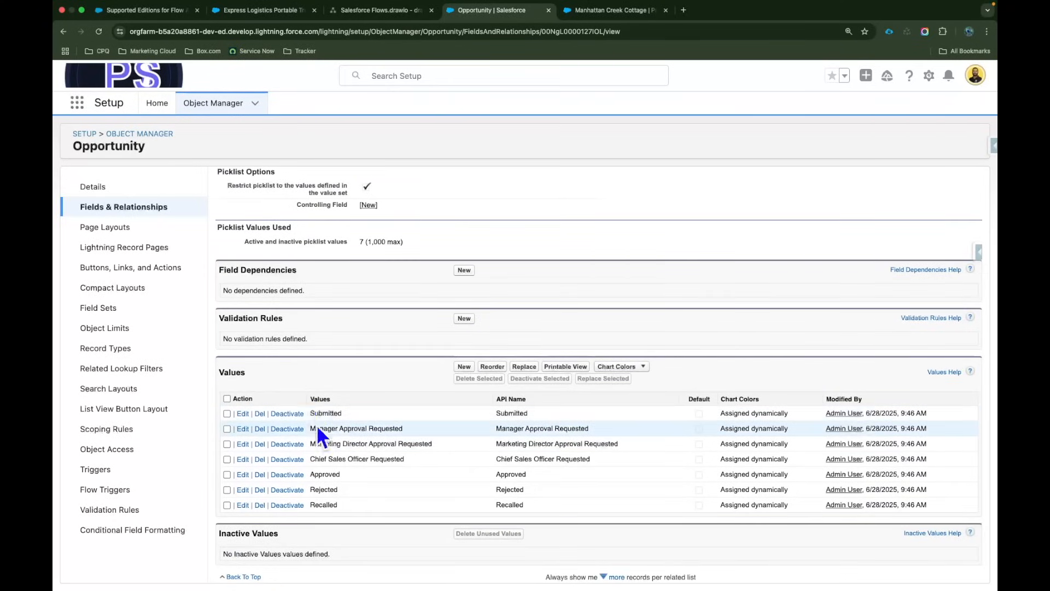
{"action": "left_click_drag", "start_coordinate": [310, 430], "coordinate": [403, 435]}
{"action": "left_click", "coordinate": [227, 429]}
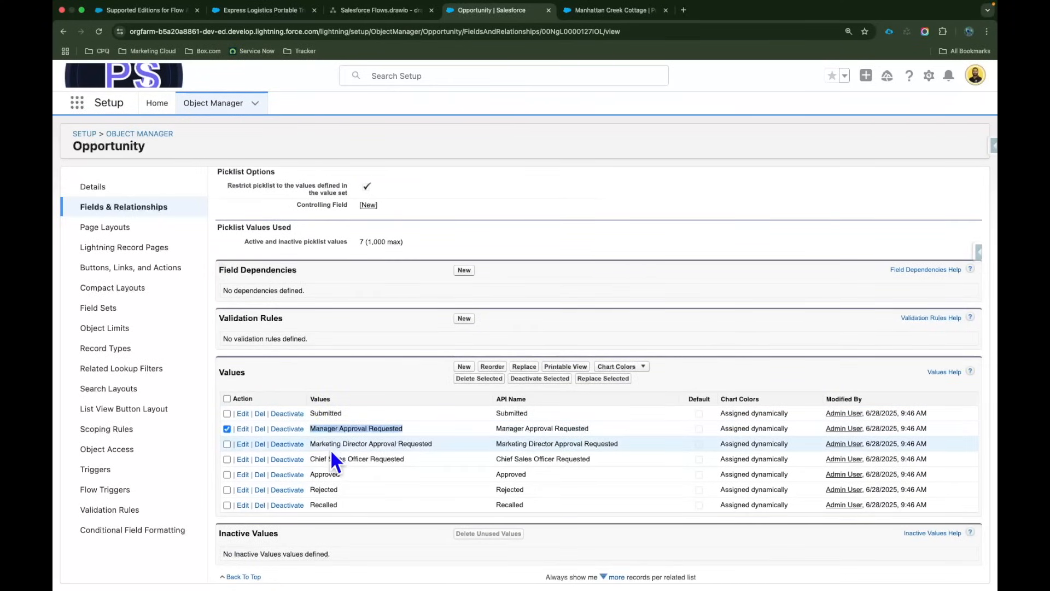
{"action": "left_click_drag", "start_coordinate": [309, 442], "coordinate": [450, 445]}
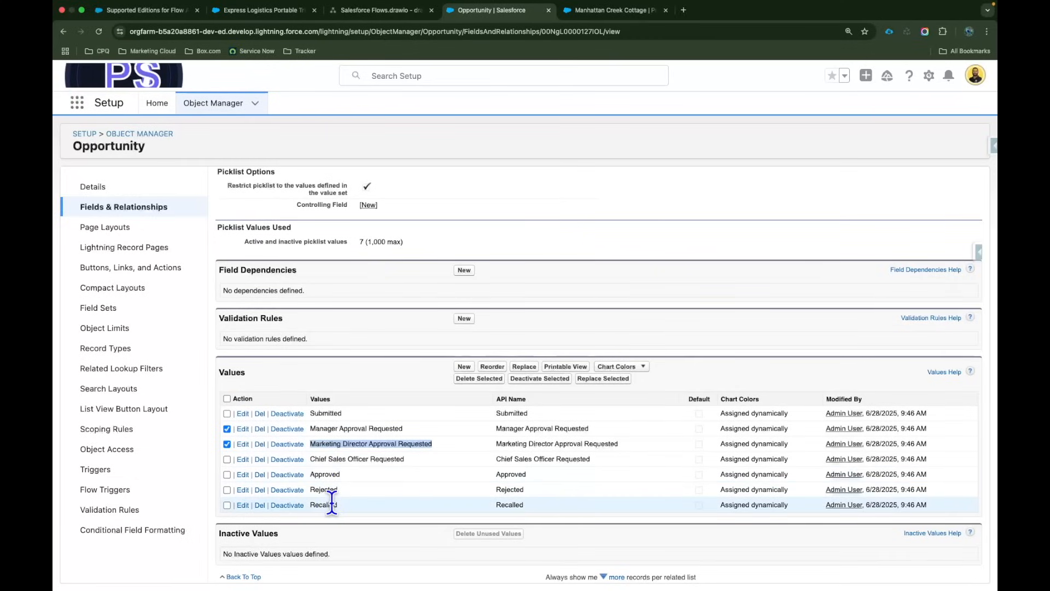
{"action": "scroll", "coordinate": [357, 363], "scroll_direction": "up", "scroll_amount": 10}
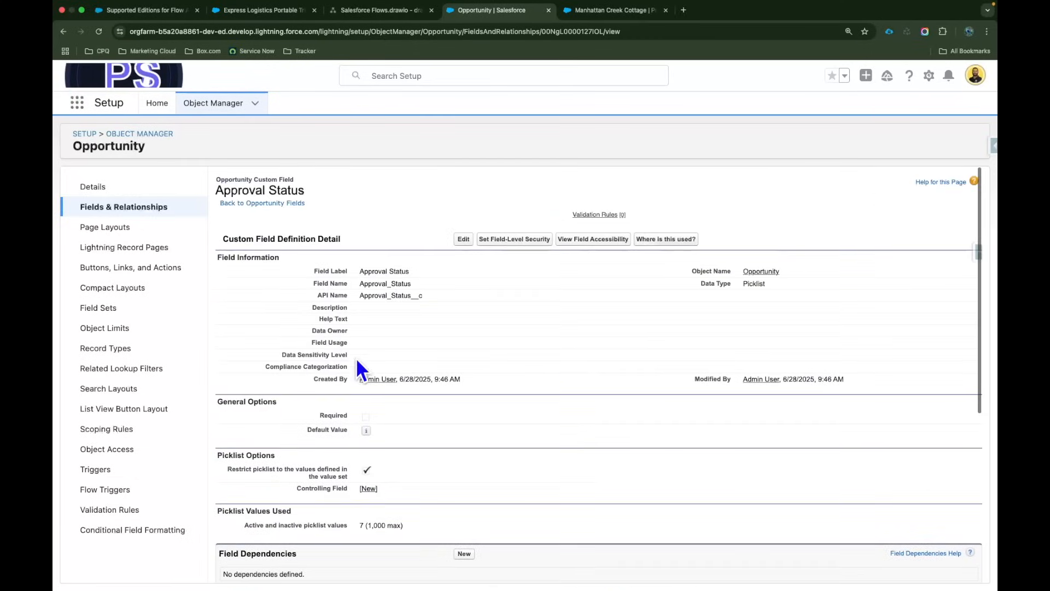
- Search the Opportunity fields for "Rejec" and check the field name of Rejection Comments
{"action": "left_click", "coordinate": [154, 211]}
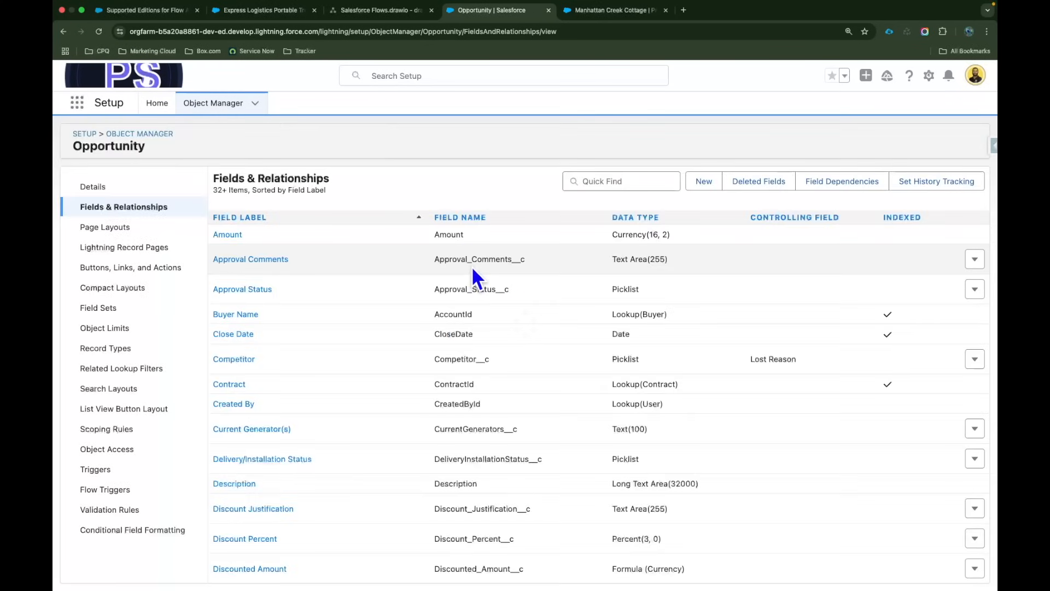
{"action": "left_click", "coordinate": [615, 182]}
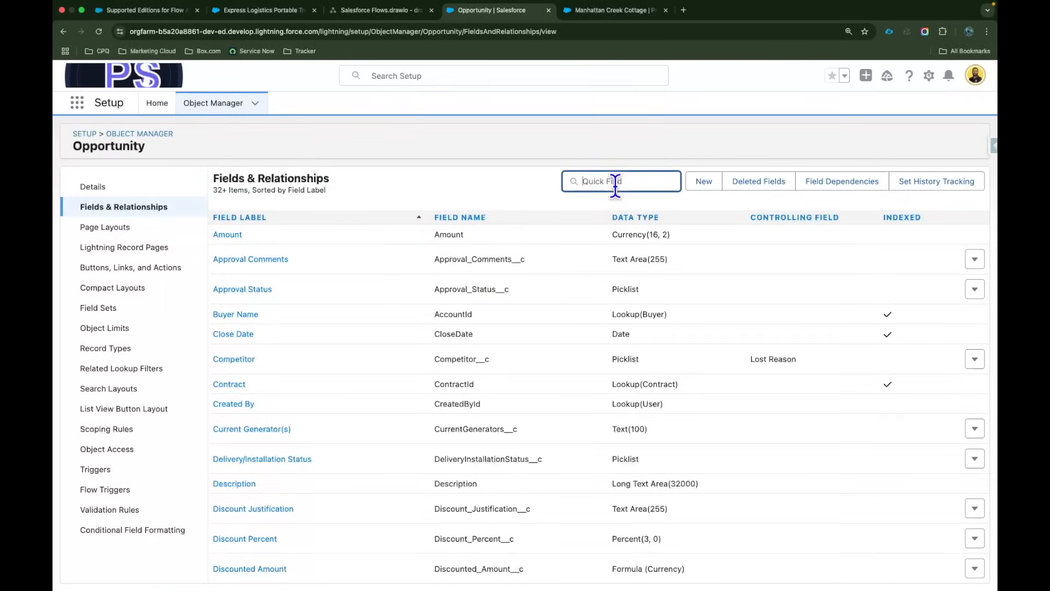
{"action": "type", "text": "Rejec"}
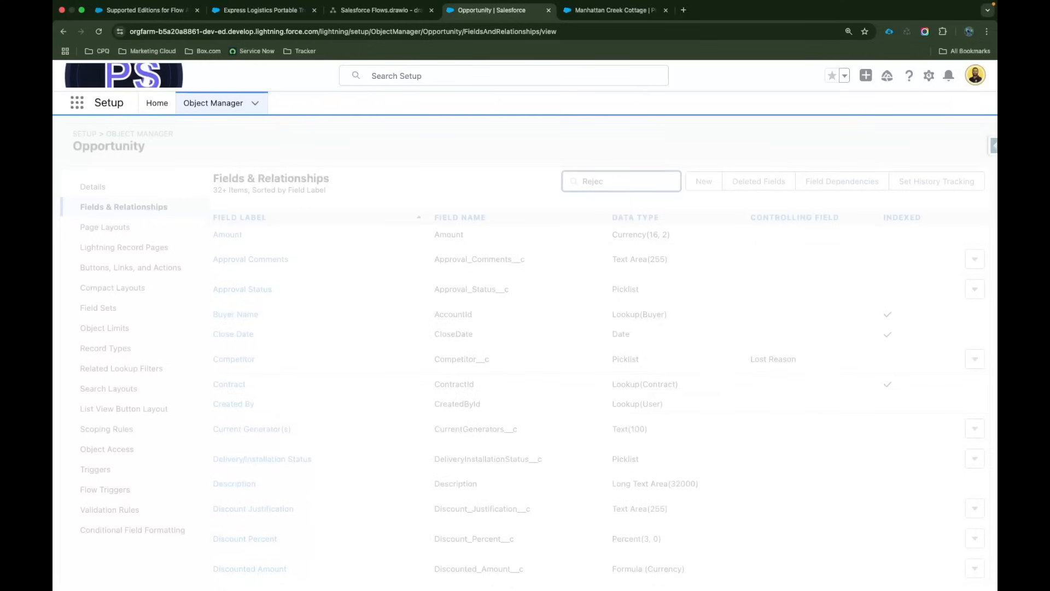
{"action": "left_click", "coordinate": [406, 239]}
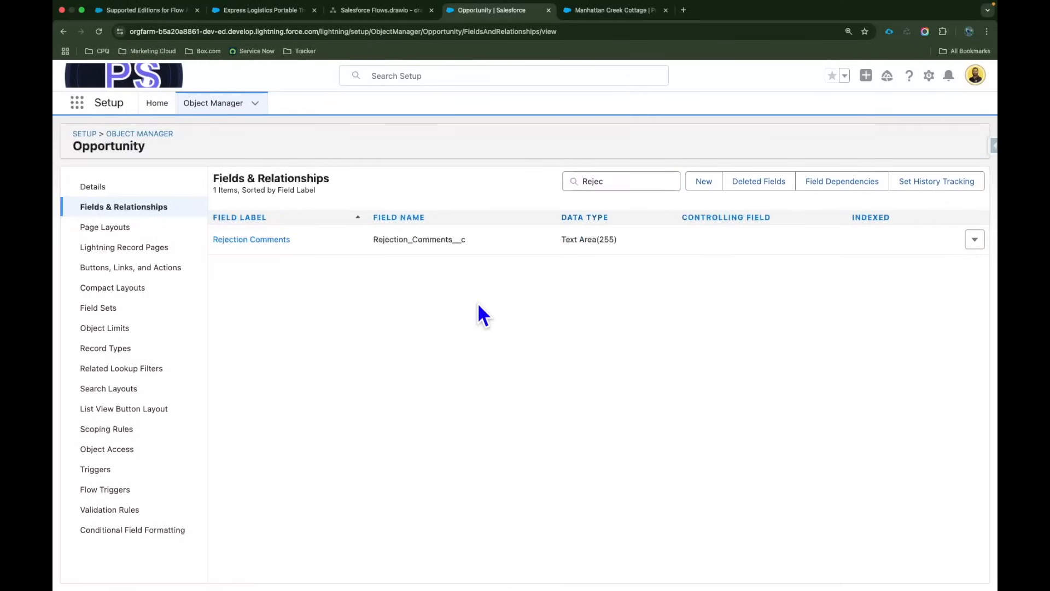
{"action": "double_click", "coordinate": [402, 239]}
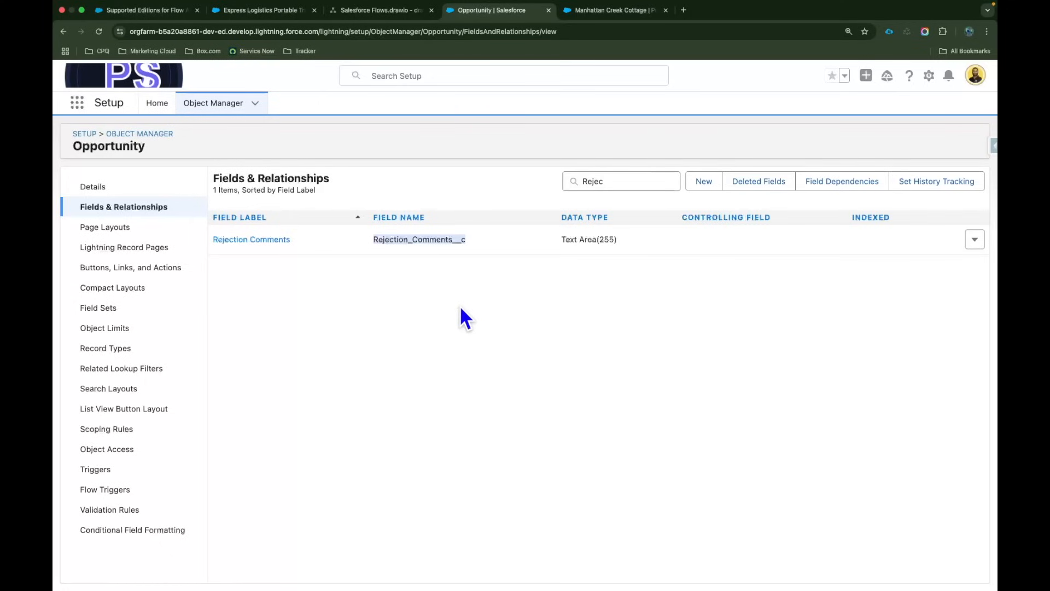
- Search the Opportunity fields for "Disc", check the field name of Discount Percent, and clear the search
{"action": "left_click_drag", "start_coordinate": [614, 180], "coordinate": [562, 183]}
{"action": "type", "text": "Disc"}
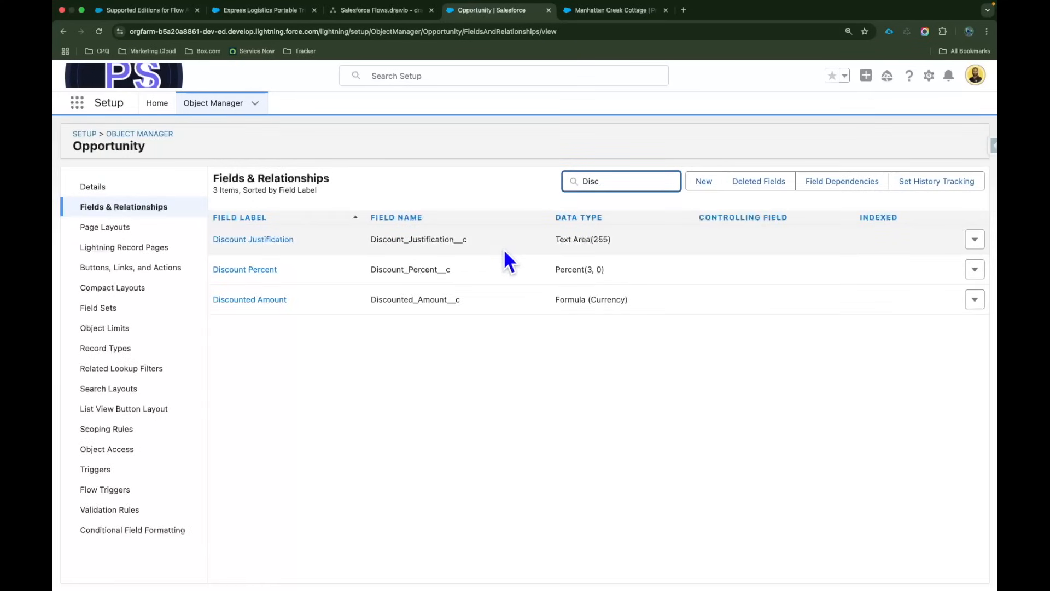
{"action": "double_click", "coordinate": [418, 268]}
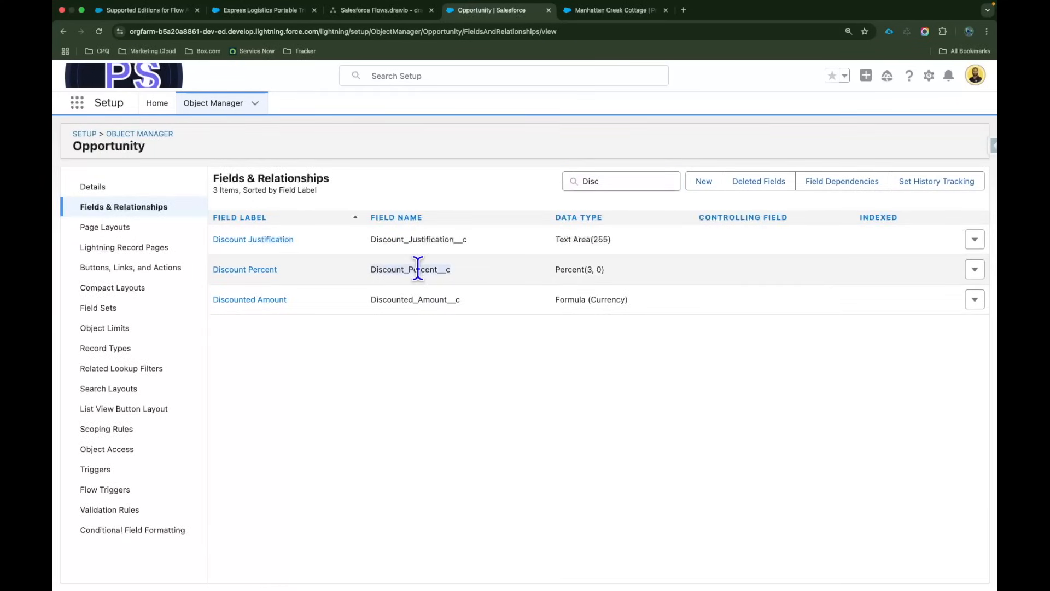
{"action": "left_click", "coordinate": [477, 274]}
{"action": "left_click_drag", "start_coordinate": [366, 269], "coordinate": [497, 273]}
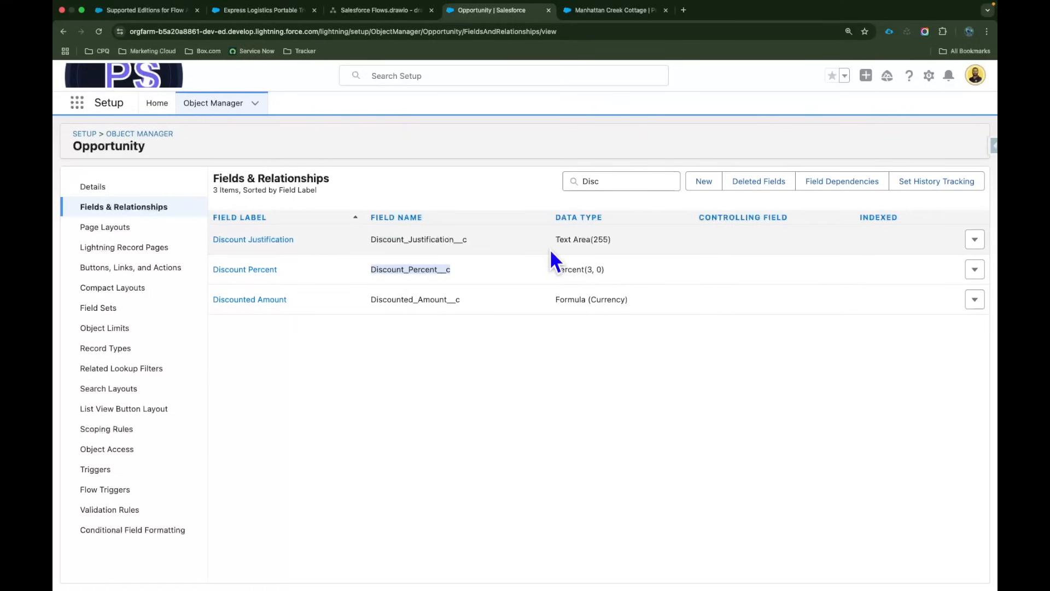
{"action": "left_click_drag", "start_coordinate": [622, 181], "coordinate": [574, 181]}
{"action": "key", "text": "BackSpace"}
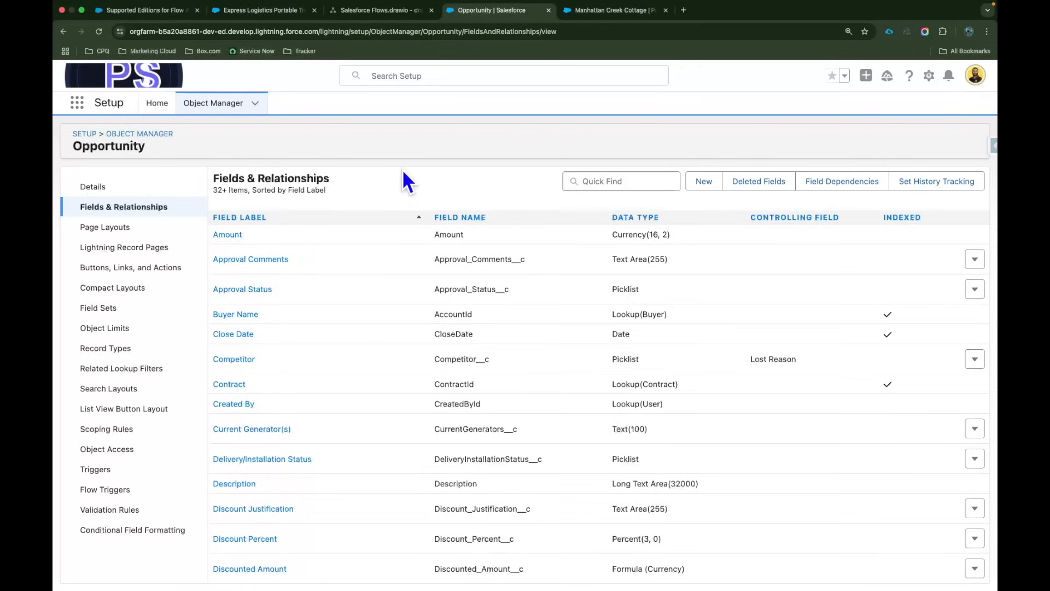
- Find Flows in Setup and start creating a new flow
{"action": "left_click", "coordinate": [154, 104]}
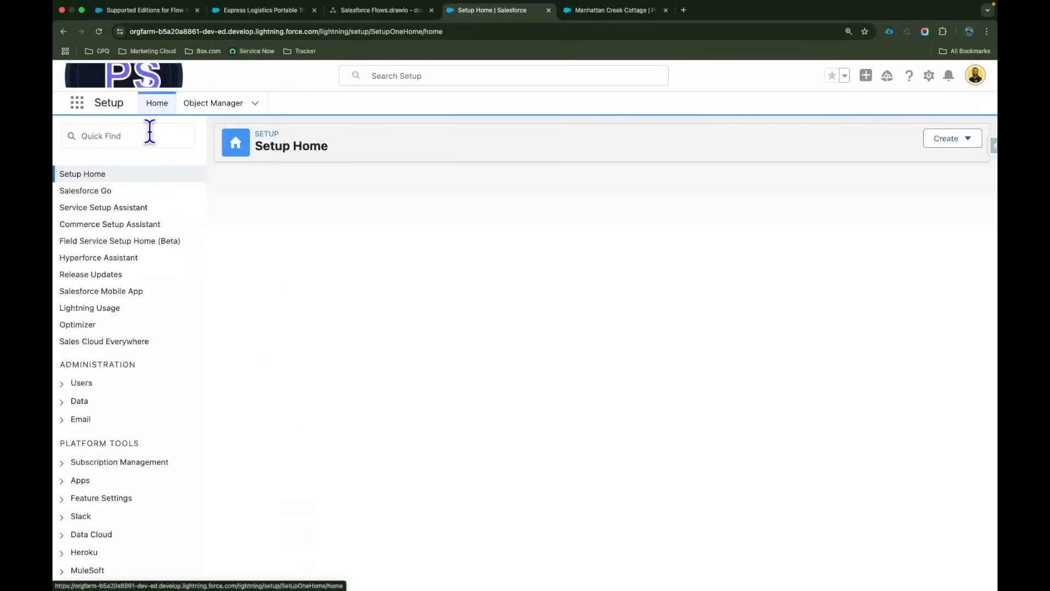
{"action": "type", "text": "Flows"}
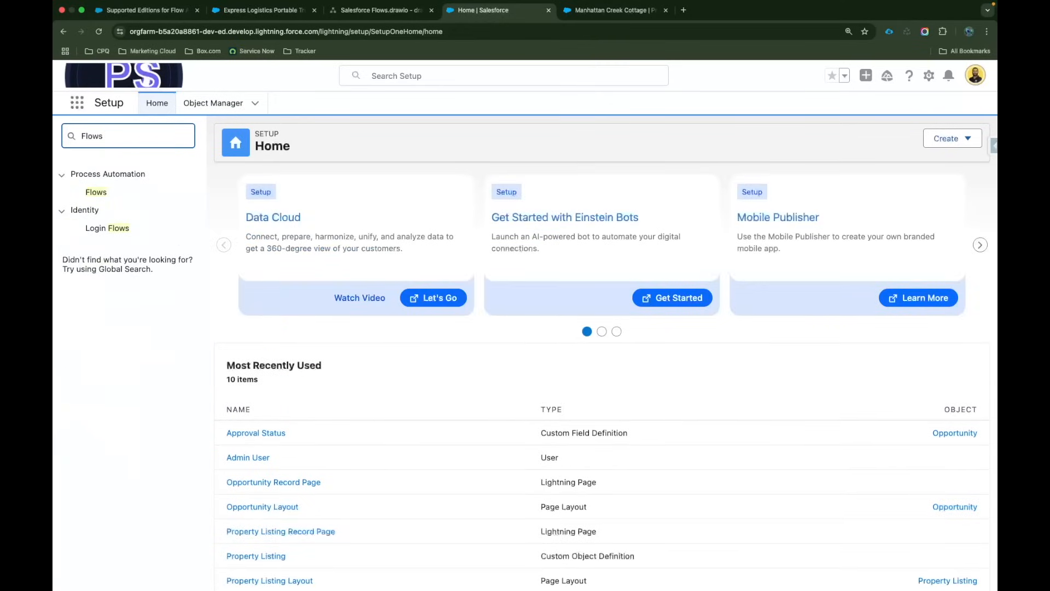
{"action": "left_click", "coordinate": [98, 194]}
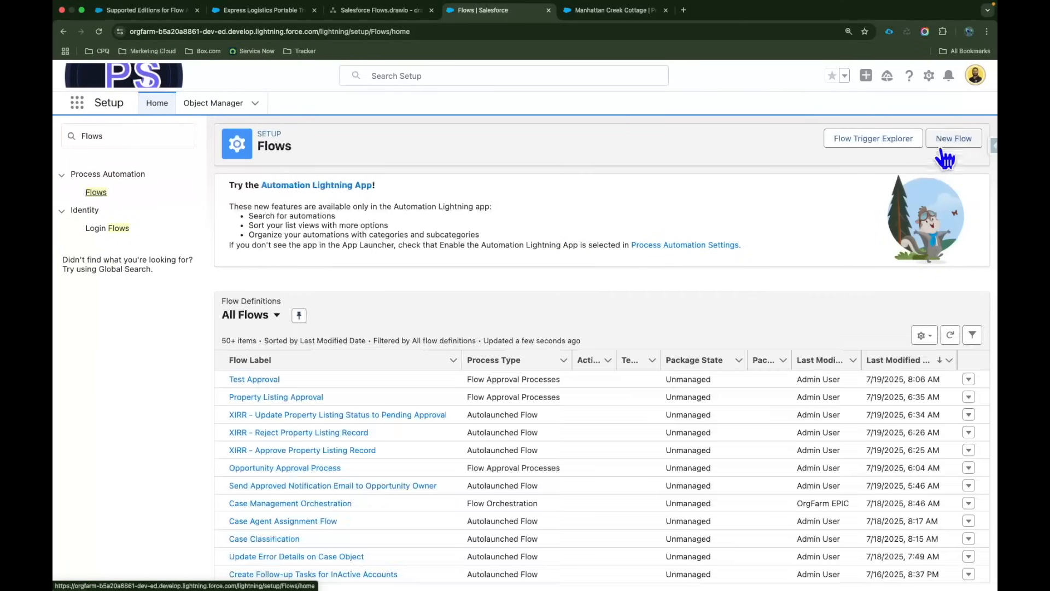
{"action": "left_click", "coordinate": [956, 141]}
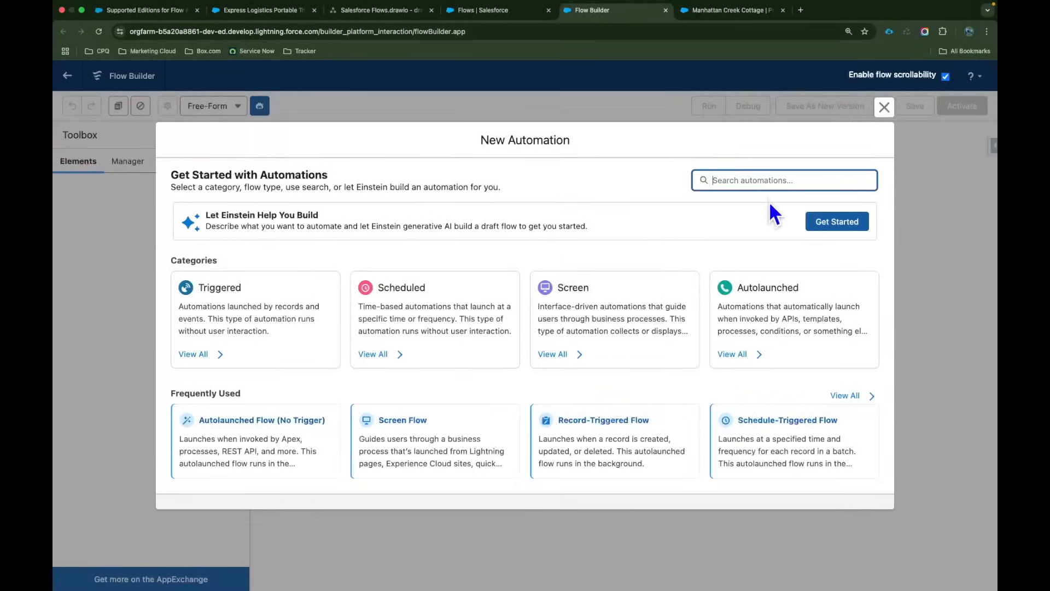
- Search the automation types for "Approva" and create a Record-Triggered Flow Approval Process
{"action": "type", "text": "Flow"}
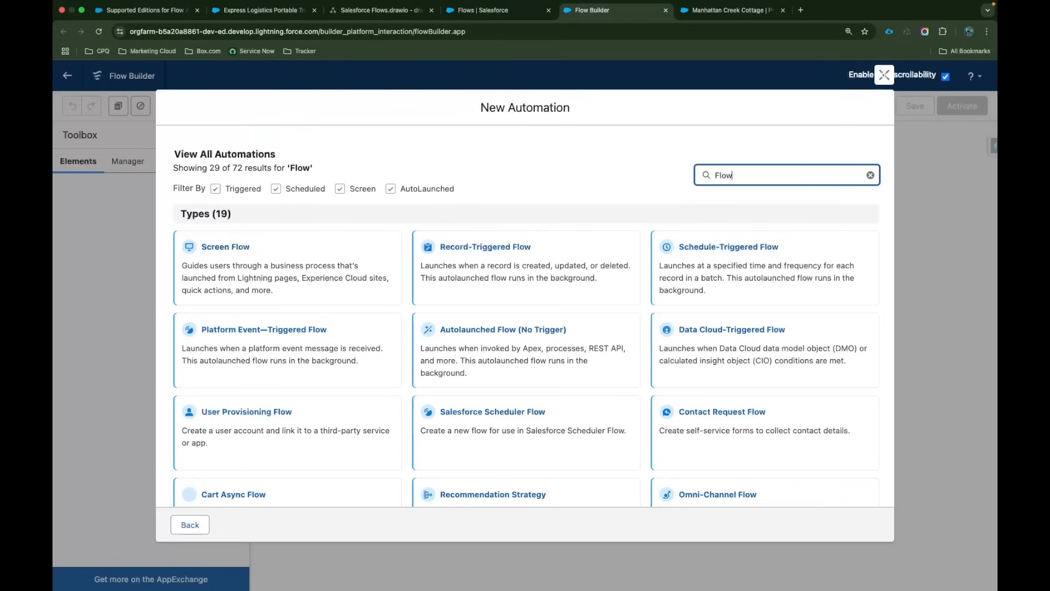
{"action": "key", "text": "super+a"}
{"action": "type", "text": "Approva"}
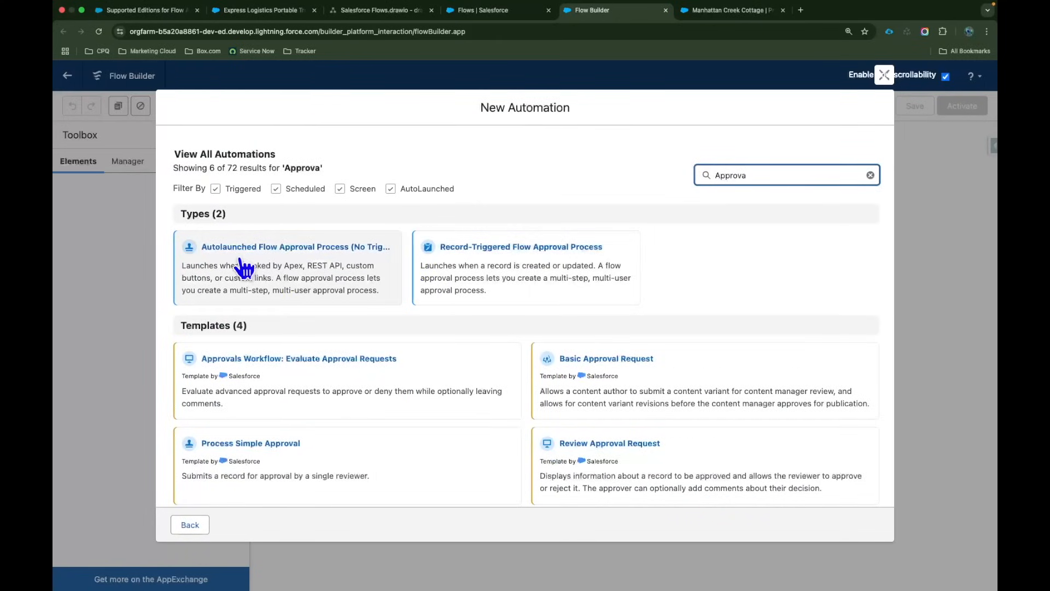
{"action": "left_click", "coordinate": [531, 257]}
{"action": "left_click", "coordinate": [513, 288]}
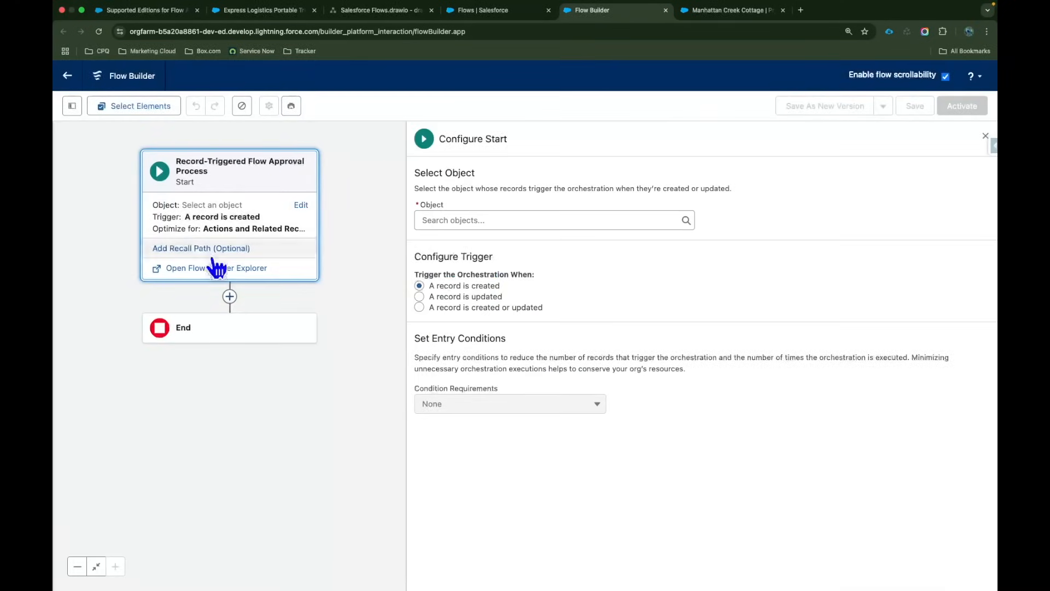
- Set the start object to Opportunity and require that All Conditions Are Met (AND) for entry
{"action": "left_click", "coordinate": [529, 216]}
{"action": "type", "text": "Oppo"}
{"action": "left_click", "coordinate": [513, 242]}
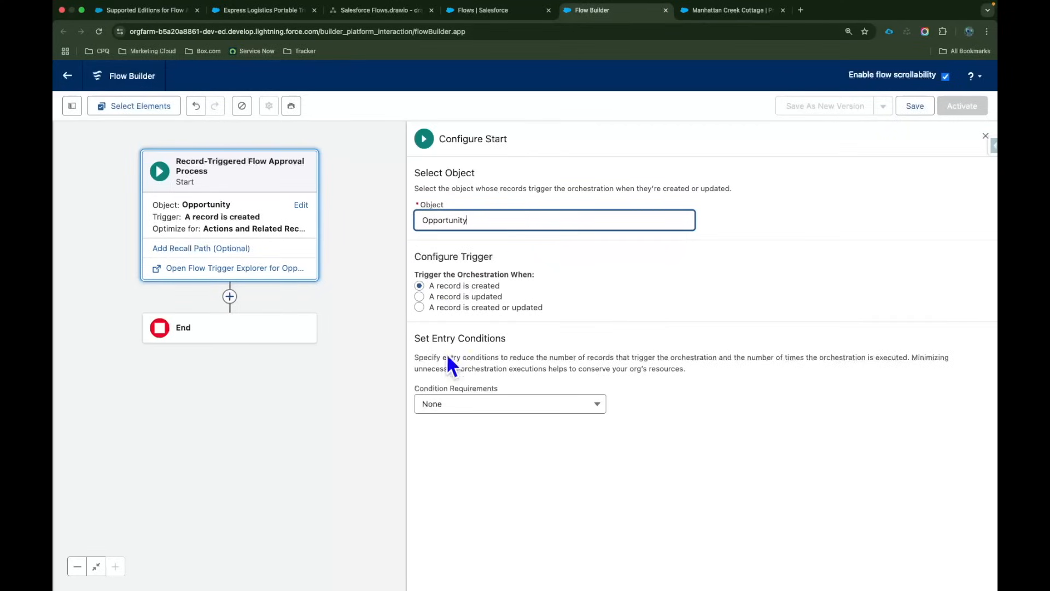
{"action": "left_click", "coordinate": [525, 404]}
{"action": "left_click", "coordinate": [484, 327]}
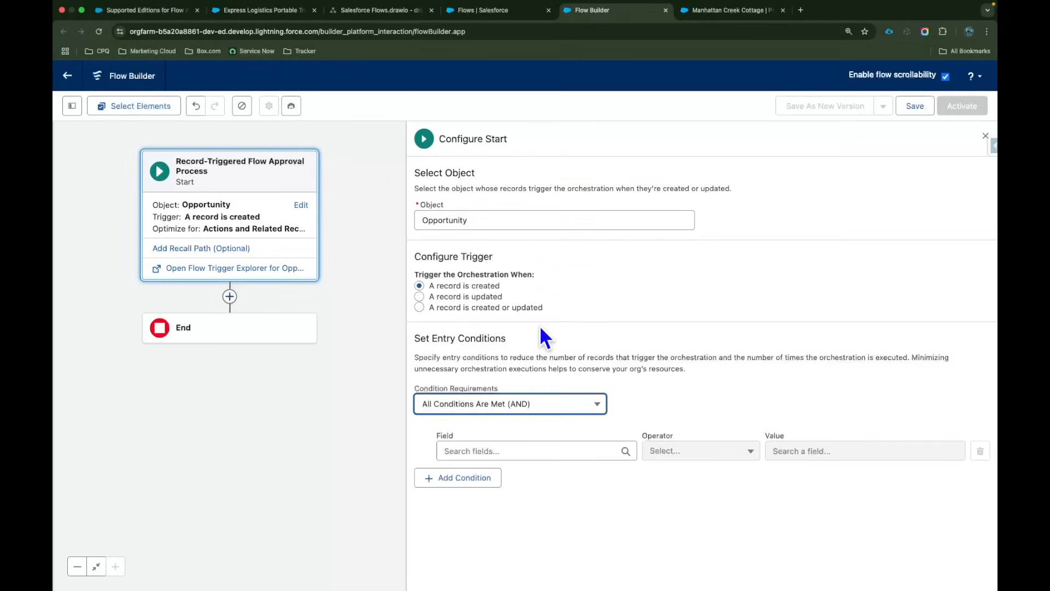
- Define the first entry condition as Amount Greater Than 50000
{"action": "left_click", "coordinate": [510, 450]}
{"action": "type", "text": "Am"}
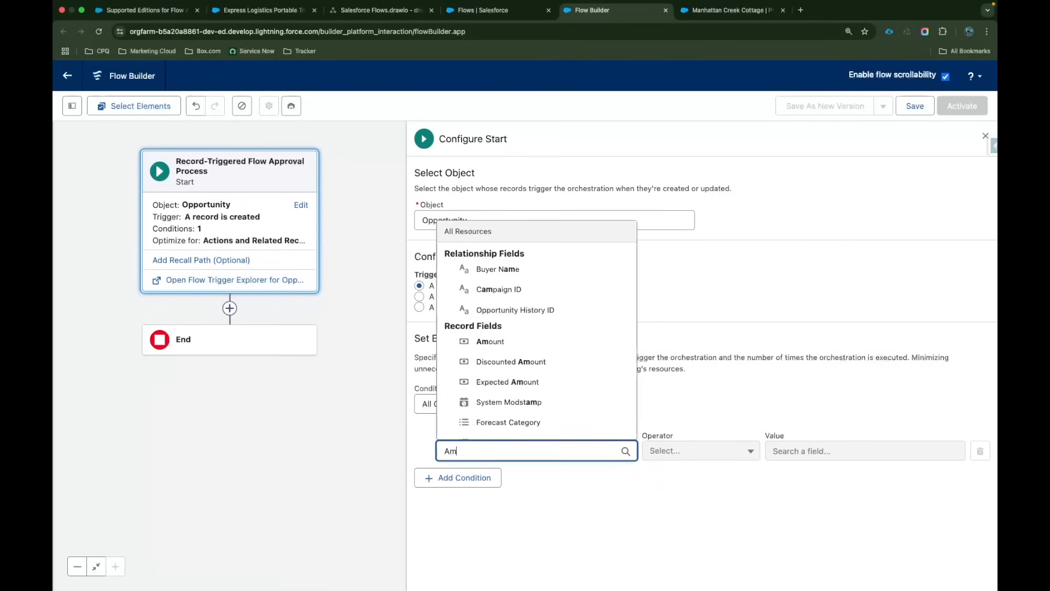
{"action": "left_click", "coordinate": [509, 341]}
{"action": "left_click", "coordinate": [722, 454]}
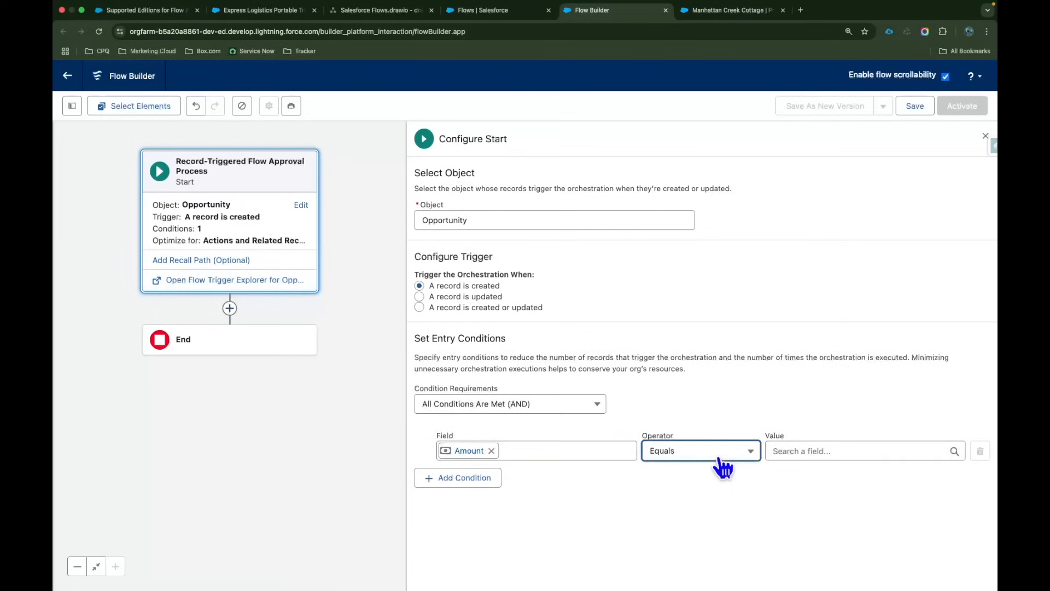
{"action": "left_click", "coordinate": [694, 353]}
{"action": "left_click", "coordinate": [826, 452]}
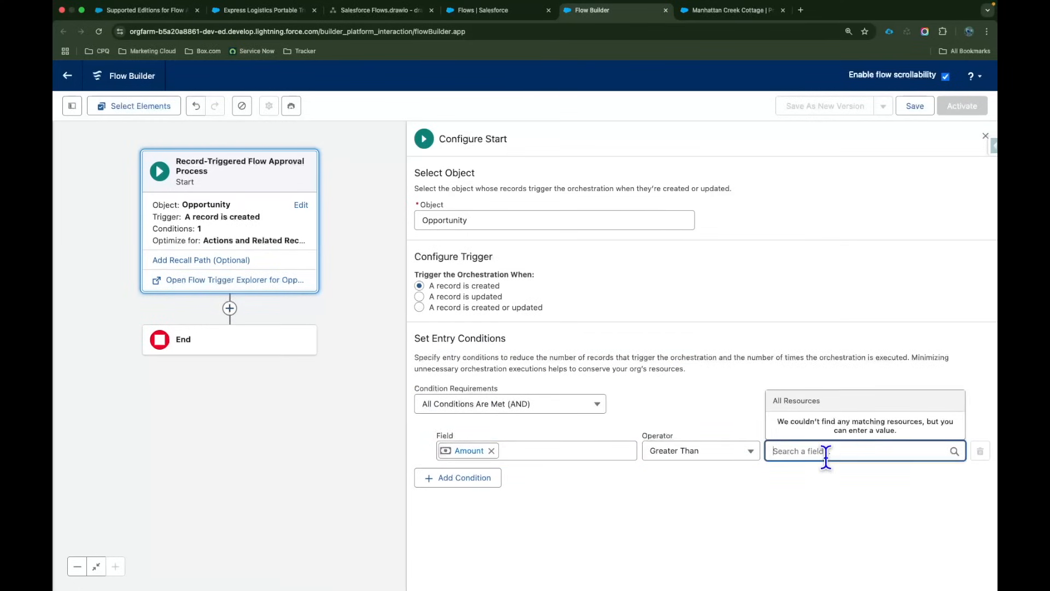
{"action": "type", "text": "50000"}
{"action": "left_click", "coordinate": [632, 553]}
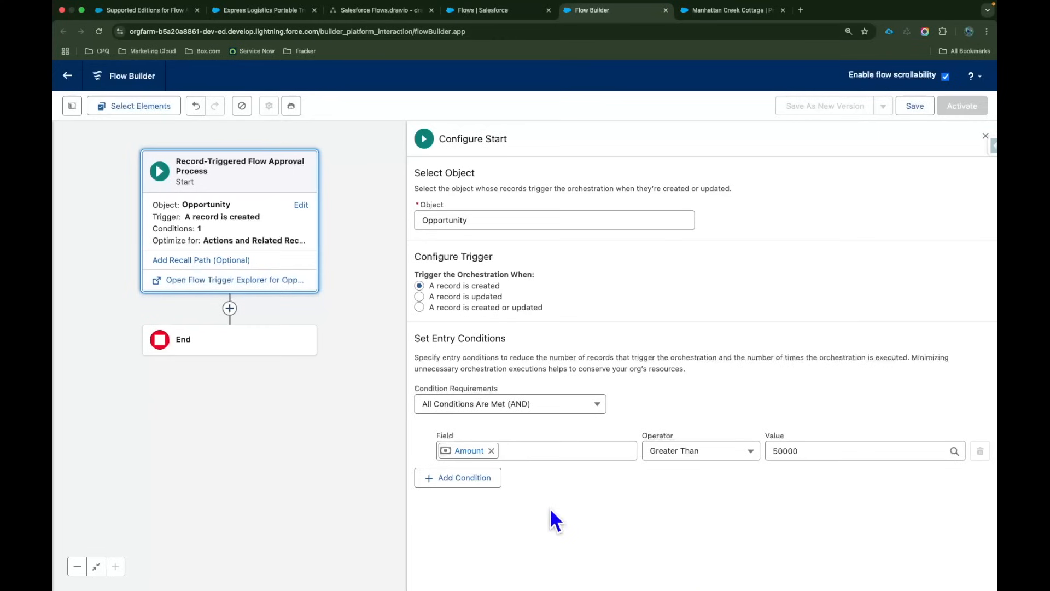
- Add a second entry condition requiring Discount Percent Is Null to be False
{"action": "left_click", "coordinate": [468, 478]}
{"action": "left_click", "coordinate": [498, 486]}
{"action": "type", "text": "Disc"}
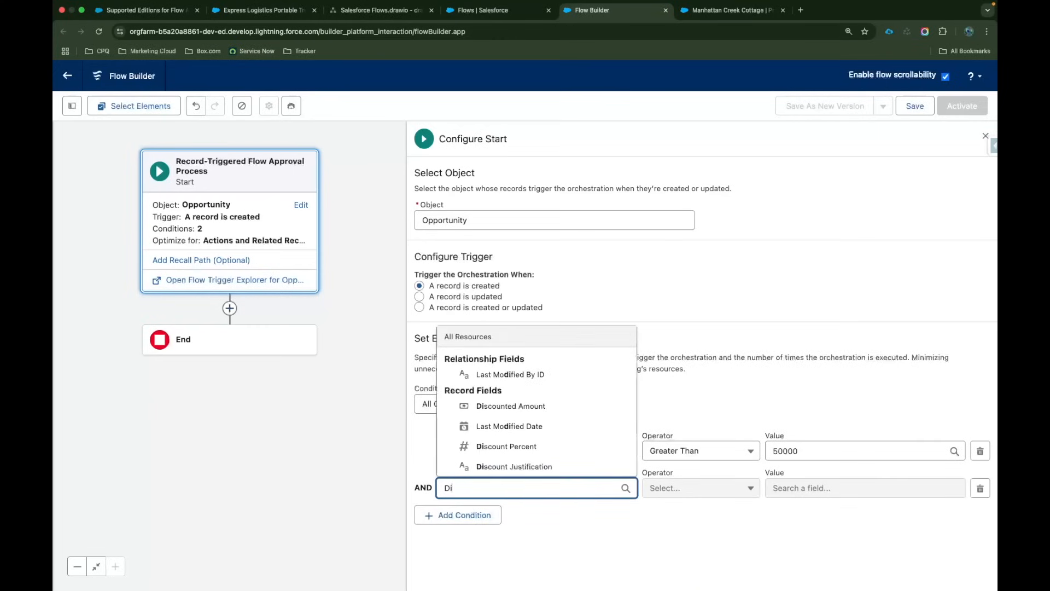
{"action": "left_click", "coordinate": [506, 447]}
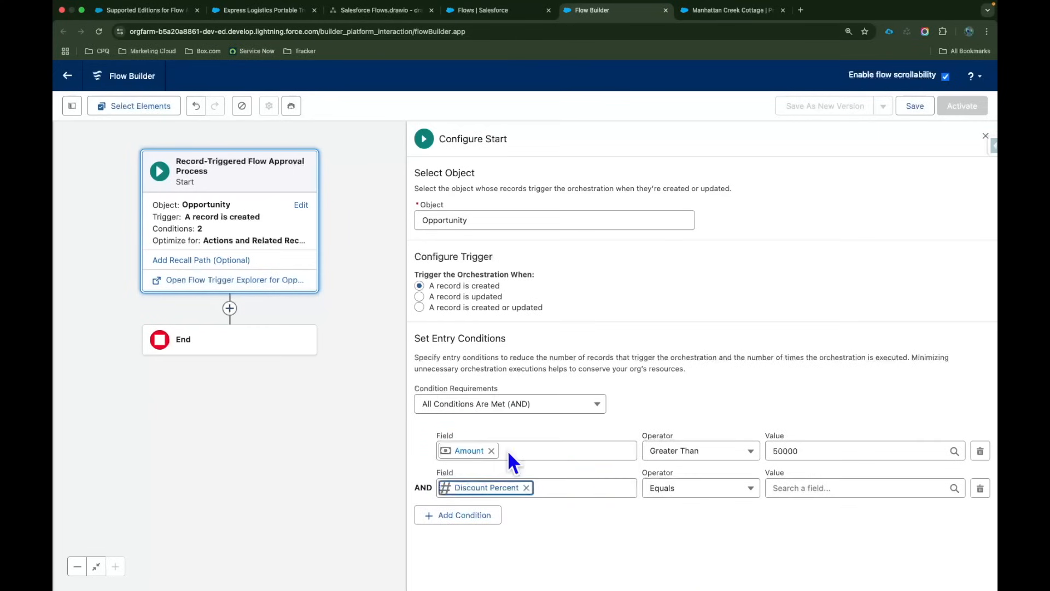
{"action": "left_click", "coordinate": [714, 488]}
{"action": "left_click", "coordinate": [700, 465]}
{"action": "left_click", "coordinate": [818, 484]}
{"action": "type", "text": "Fa"}
{"action": "left_click", "coordinate": [814, 449]}
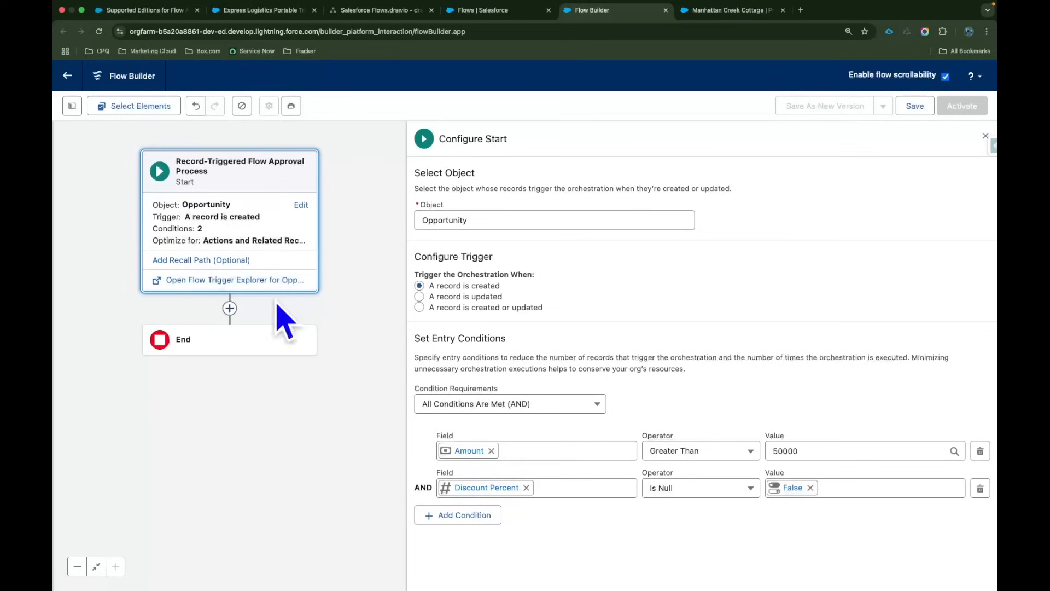
- Open the element choices after the Start element, and review the manager approval steps in the Salesforce Flows.drawio diagram
{"action": "left_click", "coordinate": [229, 308]}
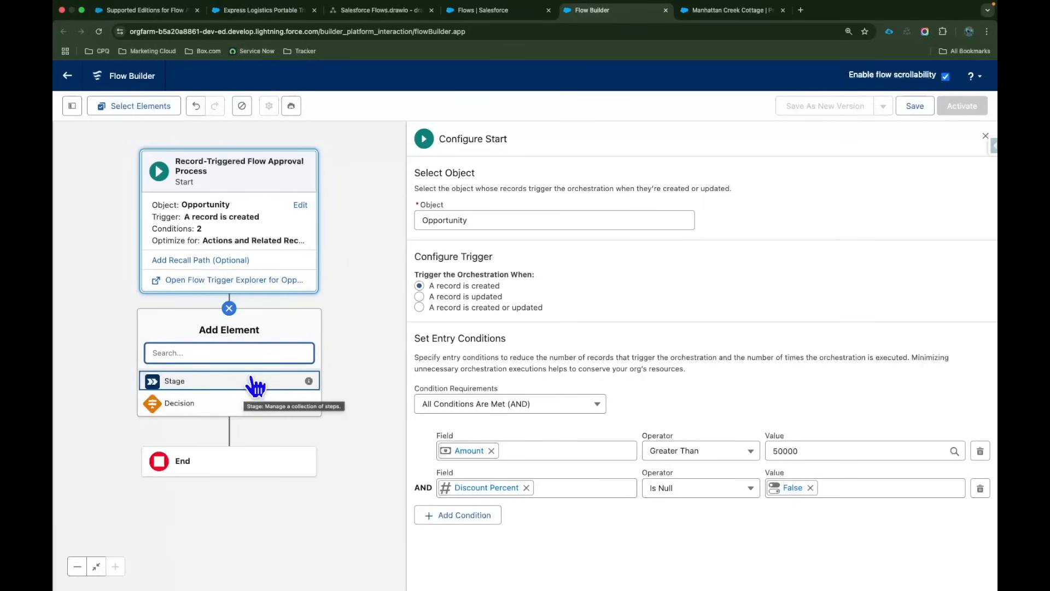
{"action": "left_click", "coordinate": [366, 12]}
{"action": "scroll", "coordinate": [635, 195], "scroll_direction": "up", "scroll_amount": 3}
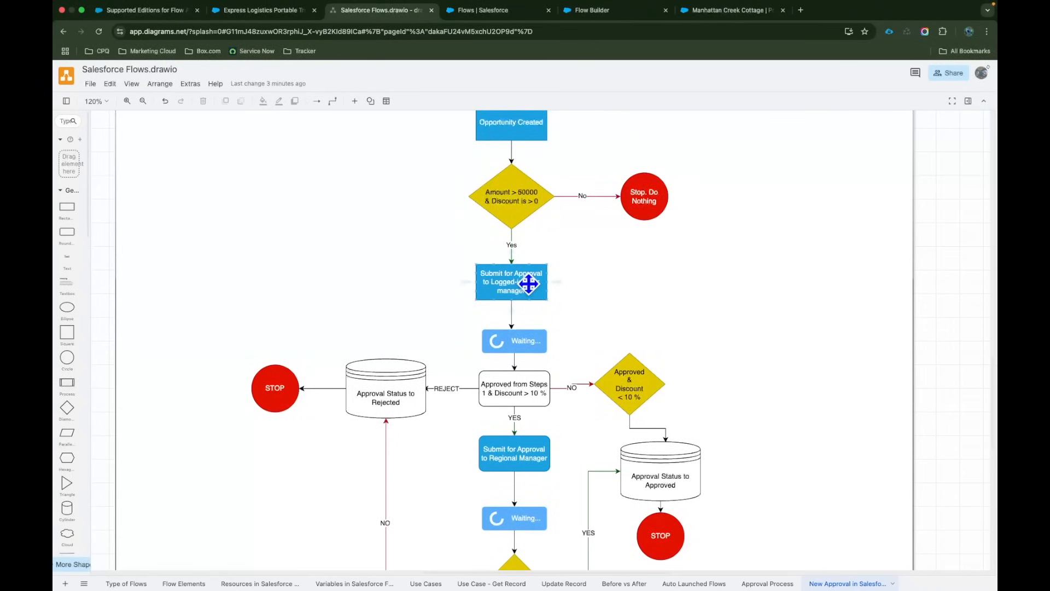
{"action": "scroll", "coordinate": [529, 283], "scroll_direction": "down", "scroll_amount": 3}
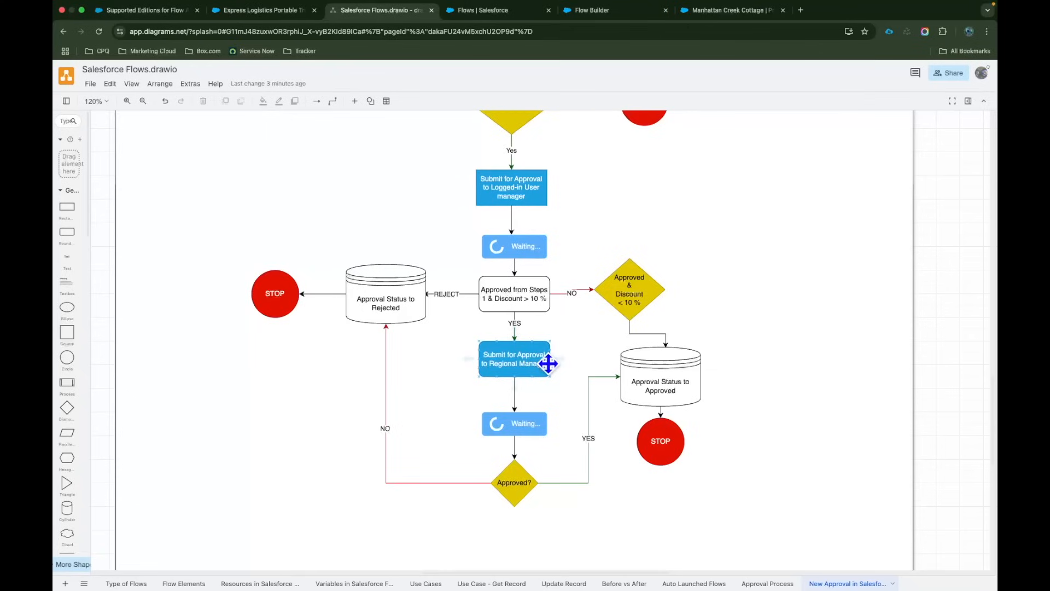
{"action": "left_click", "coordinate": [535, 301]}
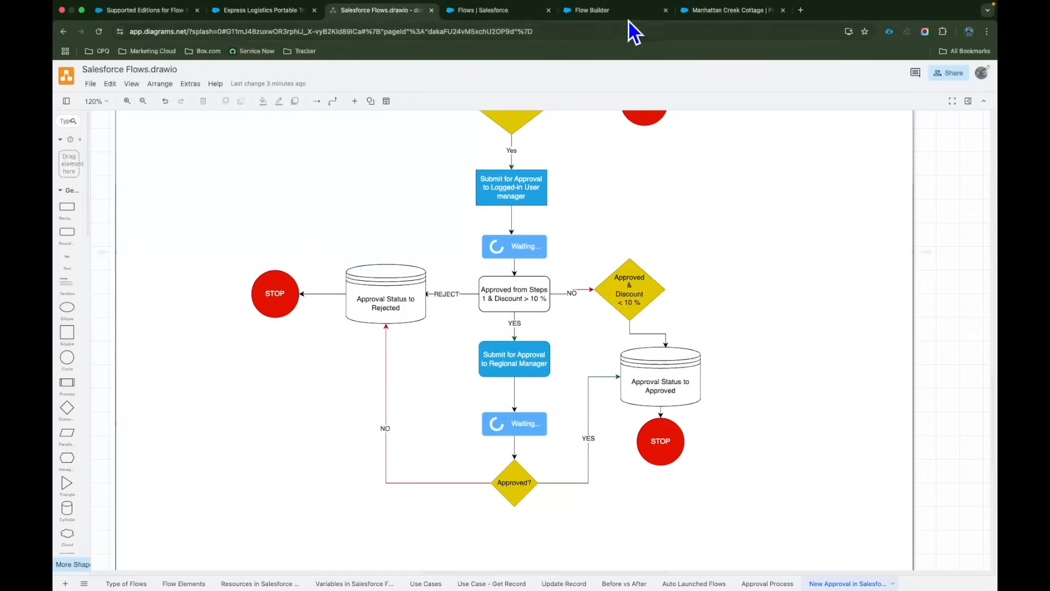
- Return to the Flow Builder process and add a stage after the Start element labelled Manager Approval Stage
{"action": "left_click", "coordinate": [613, 11]}
{"action": "left_click", "coordinate": [208, 381]}
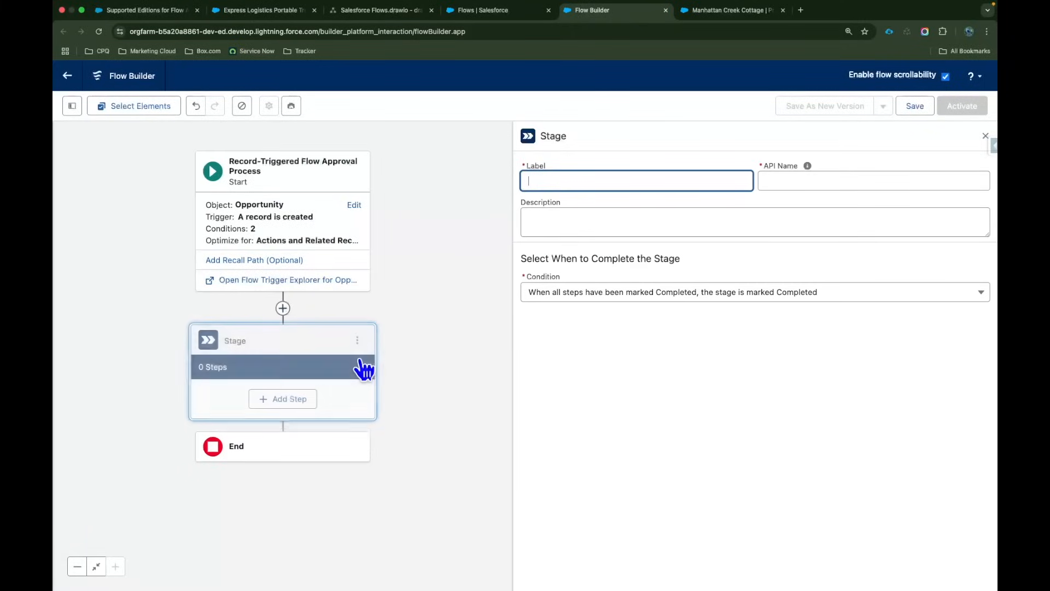
{"action": "type", "text": "Manage"}
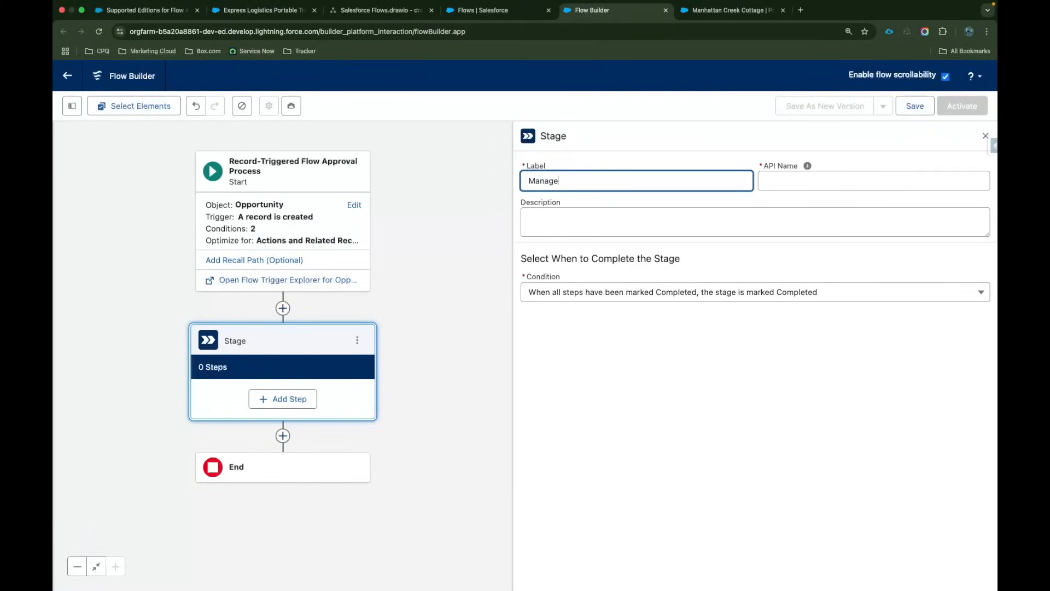
{"action": "type", "text": "r Approval Stage"}
{"action": "key", "text": "Tab"}
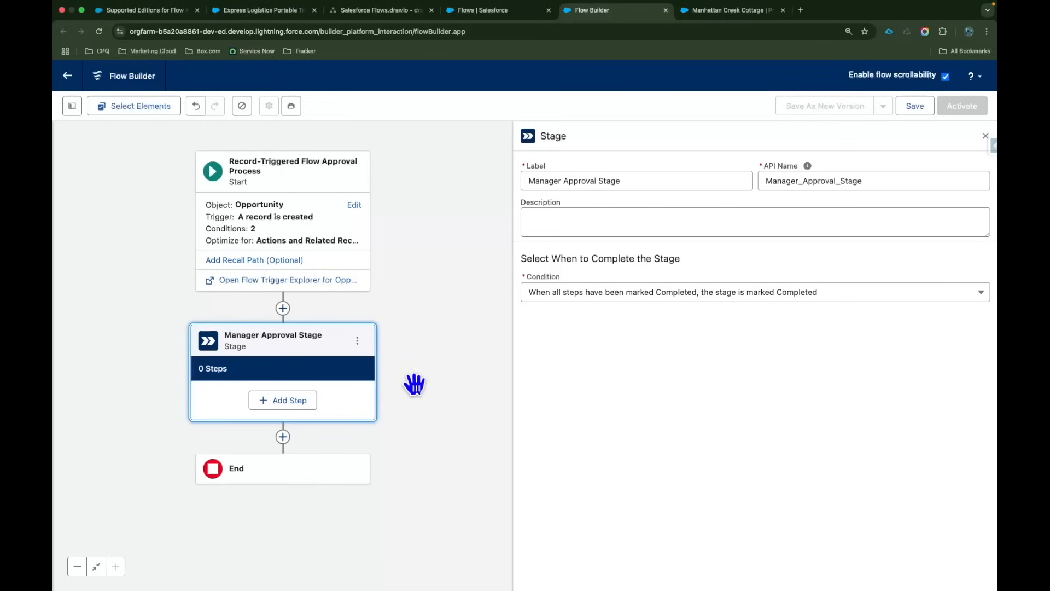
- Add an approval step labelled Step 1.1 to the Manager Approval Stage
{"action": "left_click", "coordinate": [284, 411]}
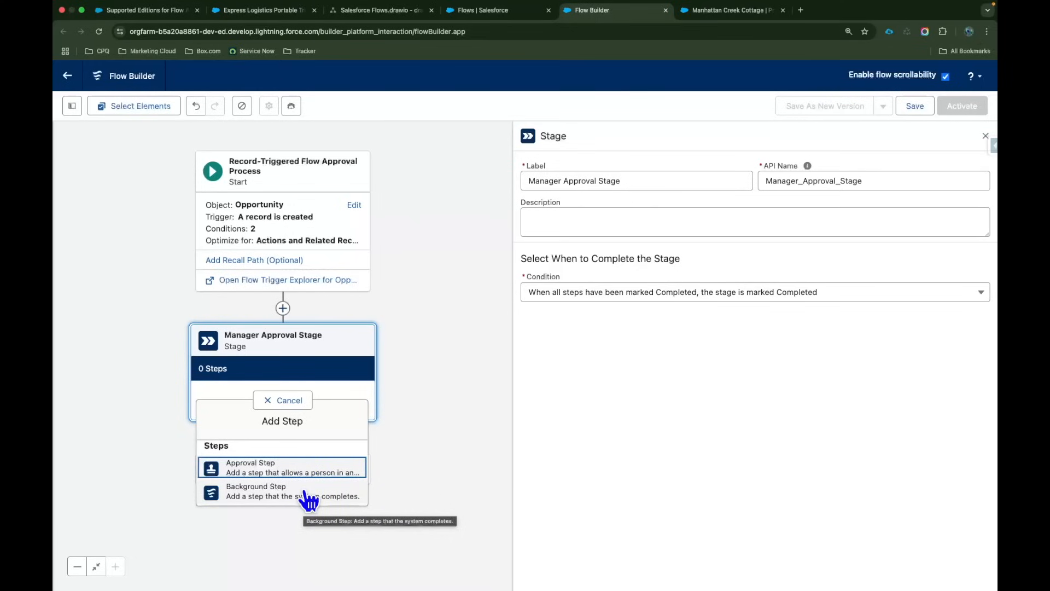
{"action": "left_click", "coordinate": [295, 470]}
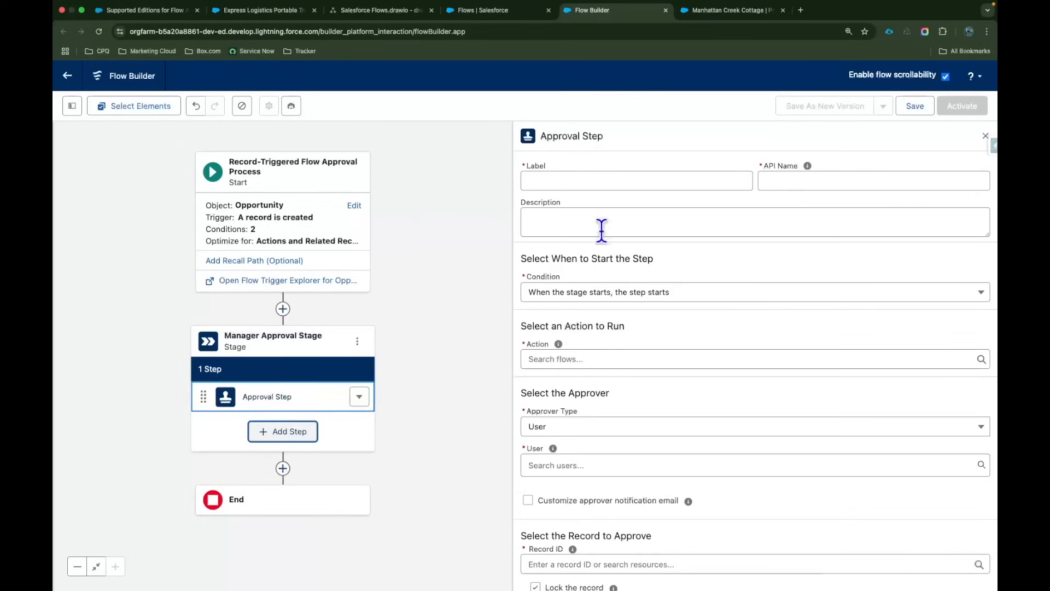
{"action": "left_click", "coordinate": [600, 181]}
{"action": "type", "text": "Step 1"}
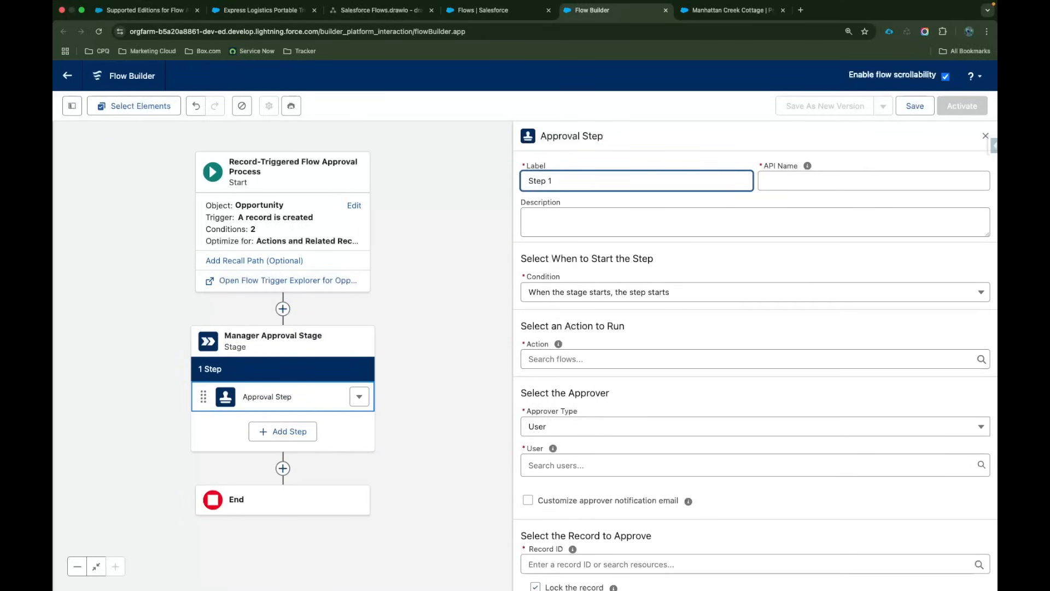
{"action": "type", "text": ".1"}
{"action": "left_click", "coordinate": [600, 203]}
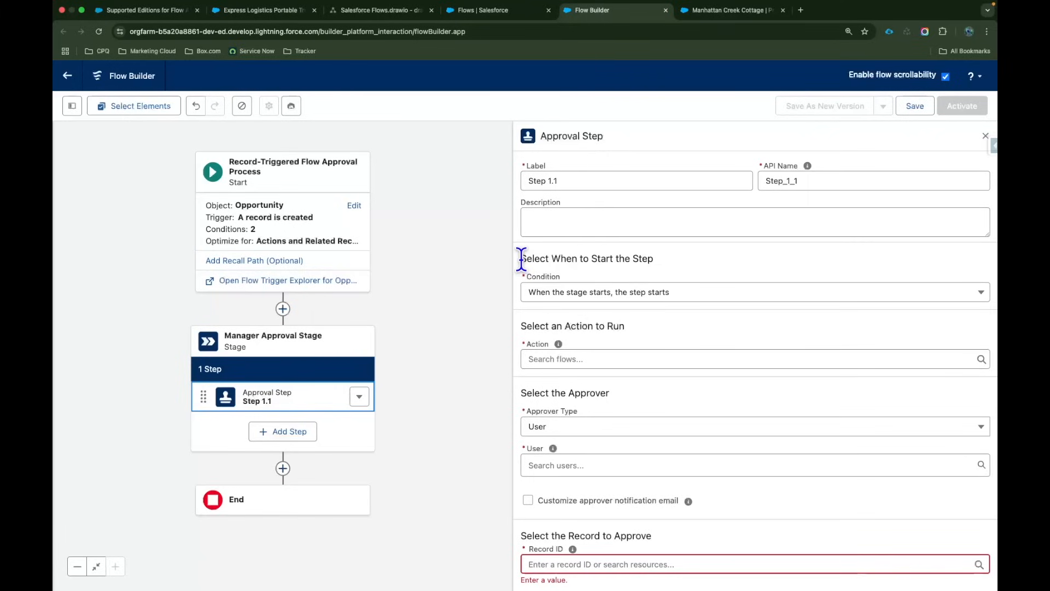
- Keep the start condition "When the stage starts, the step starts" and set the action to Approvals Workflow: Evaluate Approval Requests
{"action": "left_click_drag", "start_coordinate": [519, 258], "coordinate": [669, 266]}
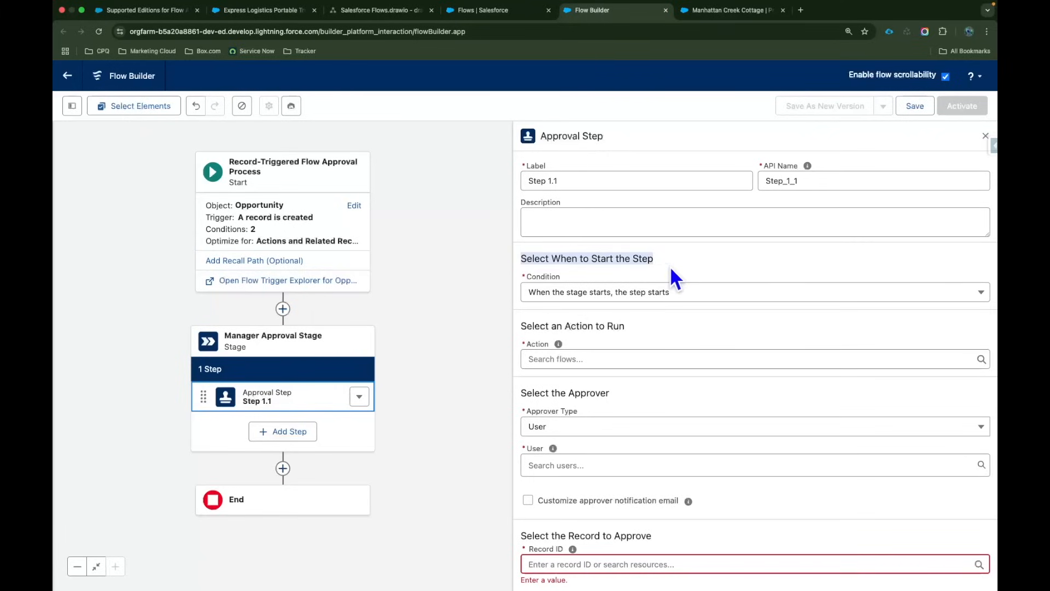
{"action": "left_click", "coordinate": [634, 292]}
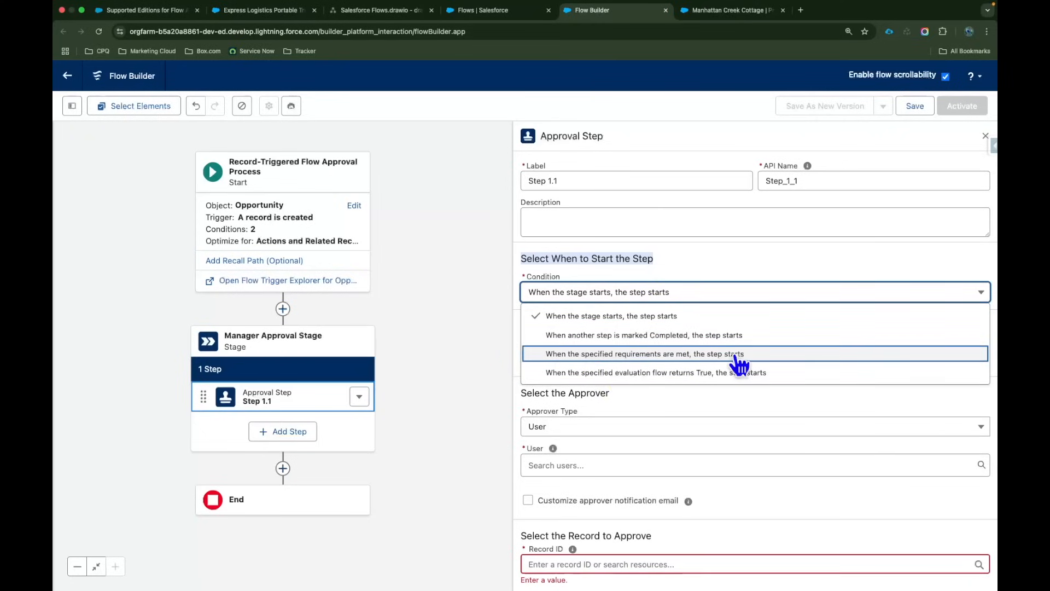
{"action": "left_click", "coordinate": [686, 259]}
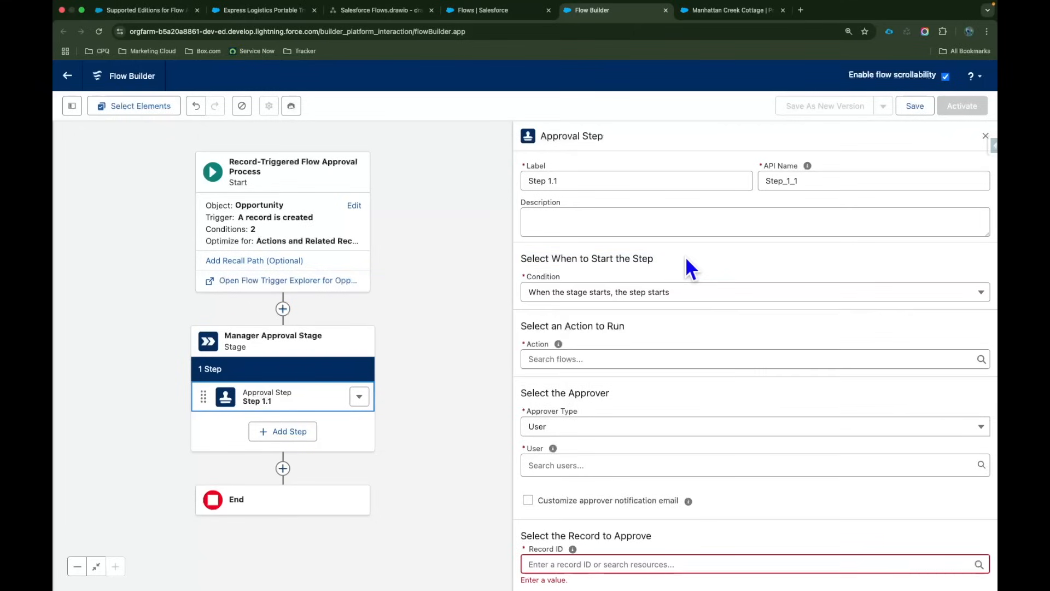
{"action": "scroll", "coordinate": [658, 318], "scroll_direction": "down", "scroll_amount": 2}
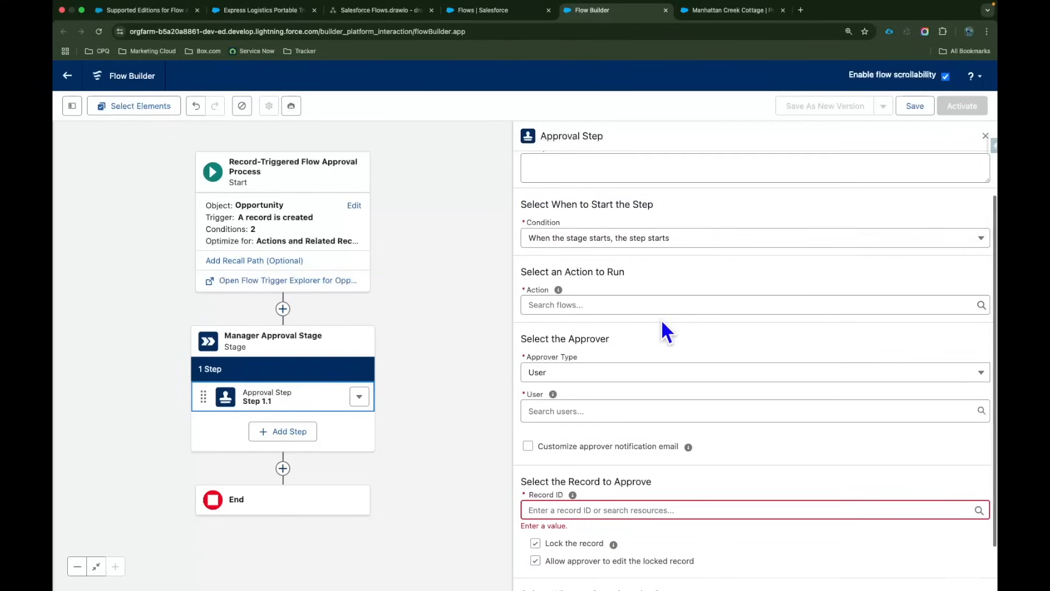
{"action": "left_click", "coordinate": [569, 306]}
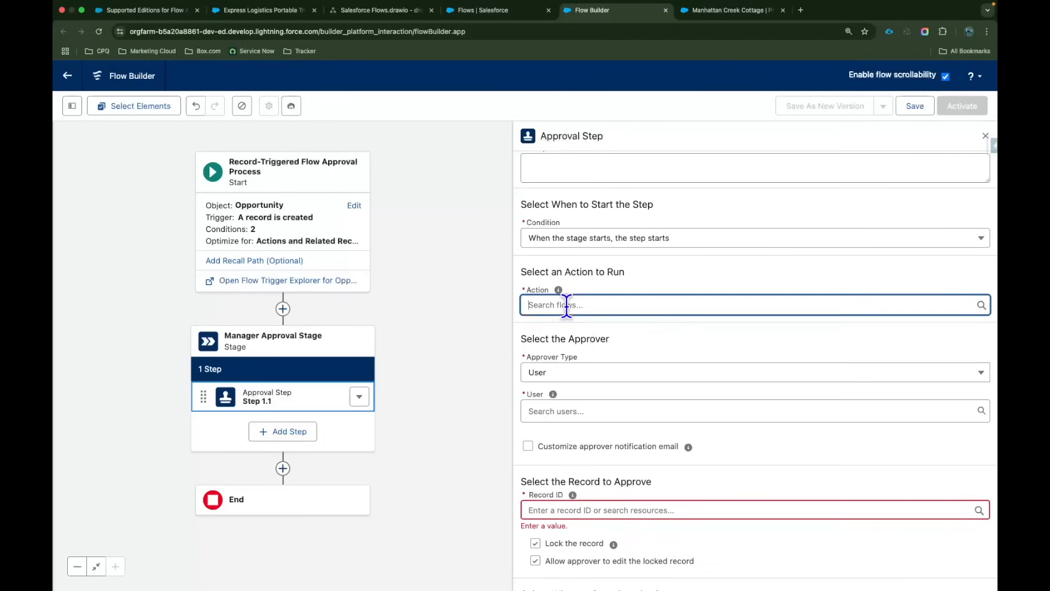
{"action": "type", "text": "Approva"}
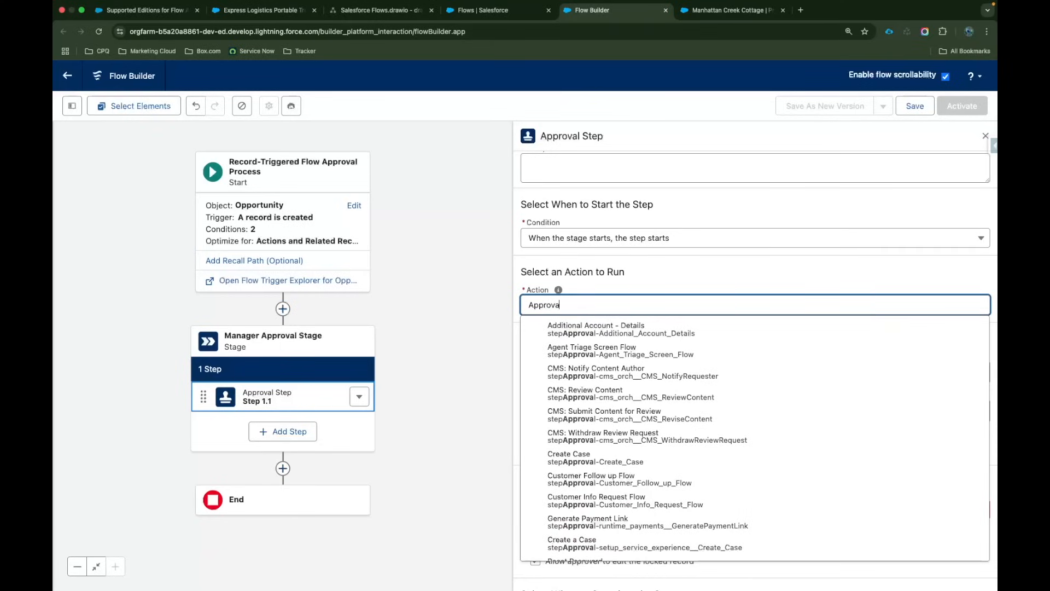
{"action": "key", "text": "super+a"}
{"action": "type", "text": "Eva"}
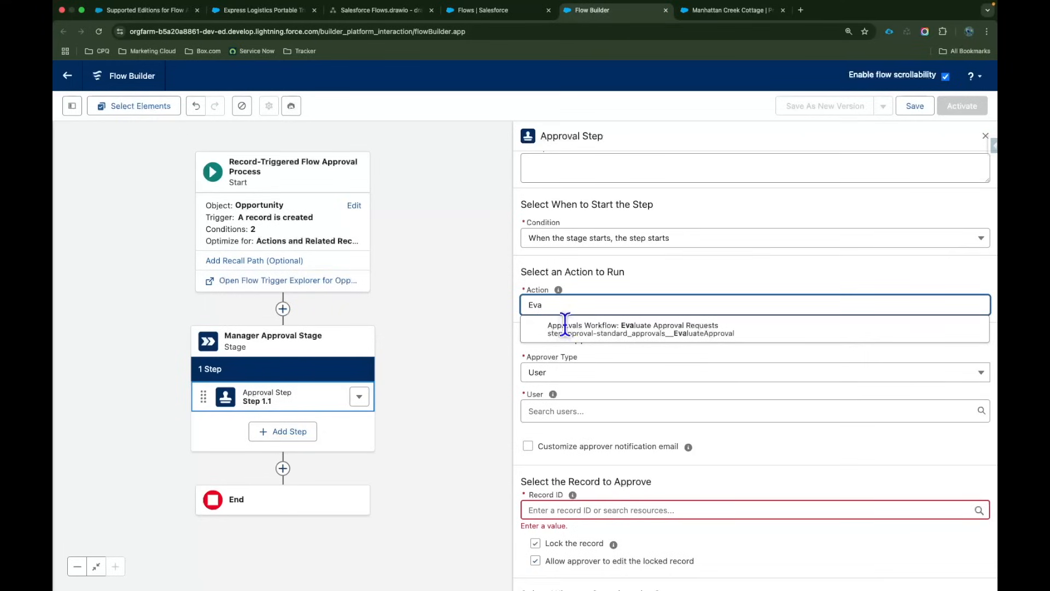
{"action": "left_click", "coordinate": [710, 333]}
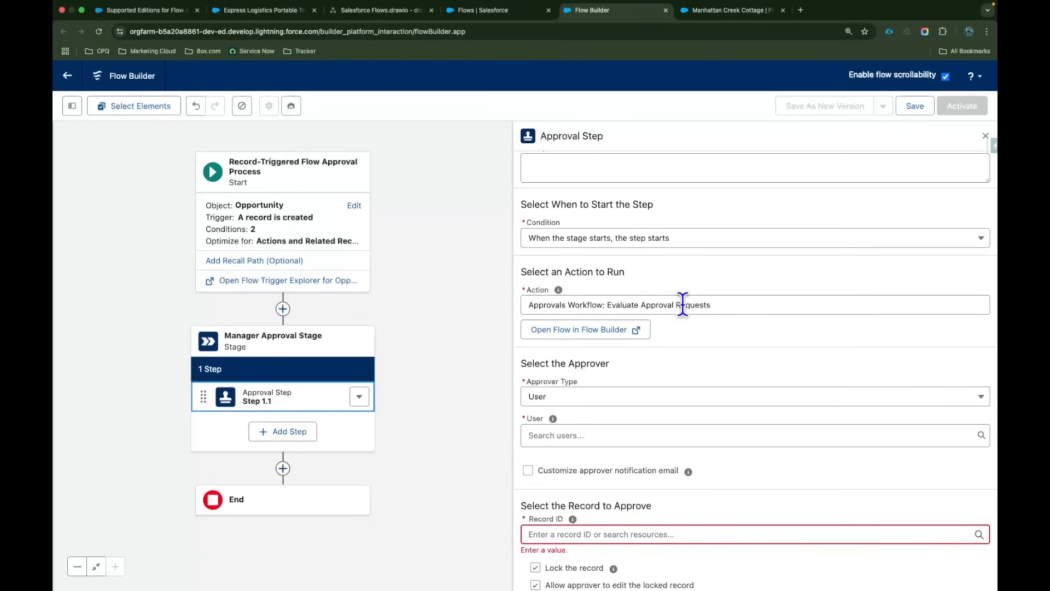
- Open the Evaluate Approval Requests flow and examine its screen's Approval Decision and Decision Comments components and its resources
{"action": "left_click", "coordinate": [553, 331]}
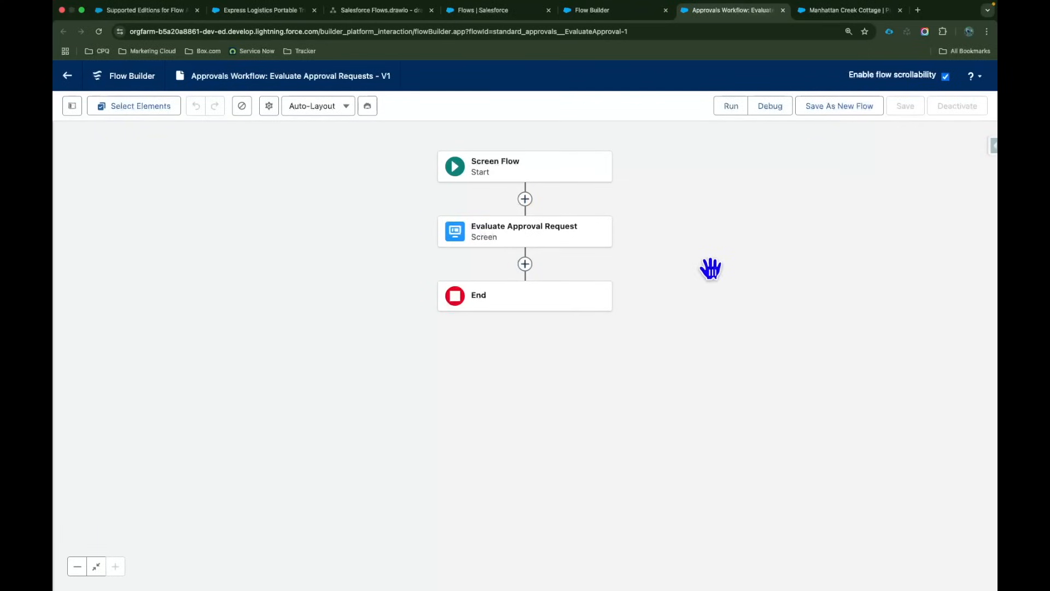
{"action": "double_click", "coordinate": [489, 239]}
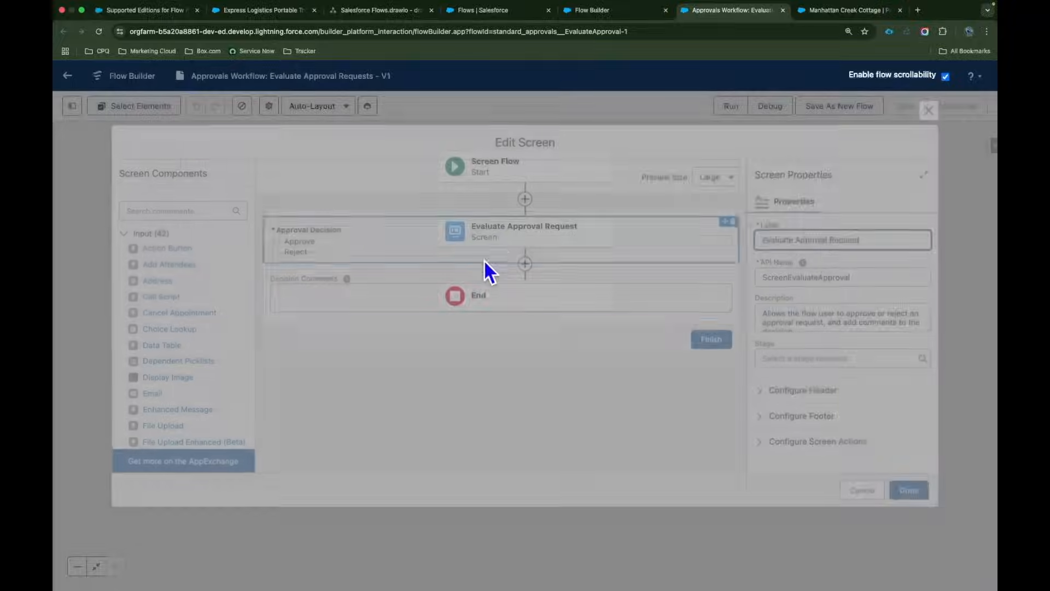
{"action": "left_click", "coordinate": [323, 238]}
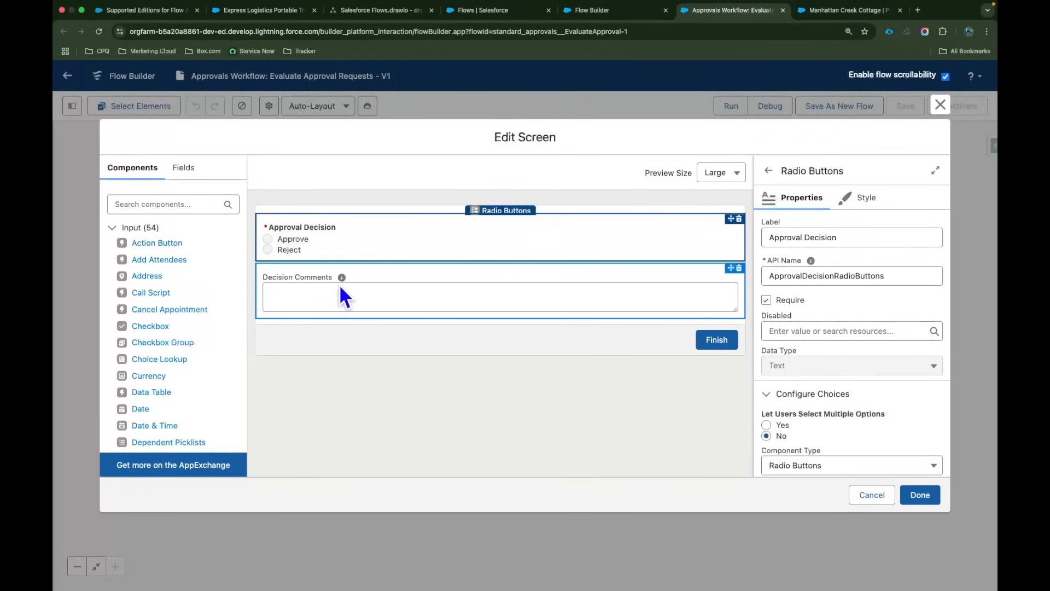
{"action": "left_click", "coordinate": [330, 300]}
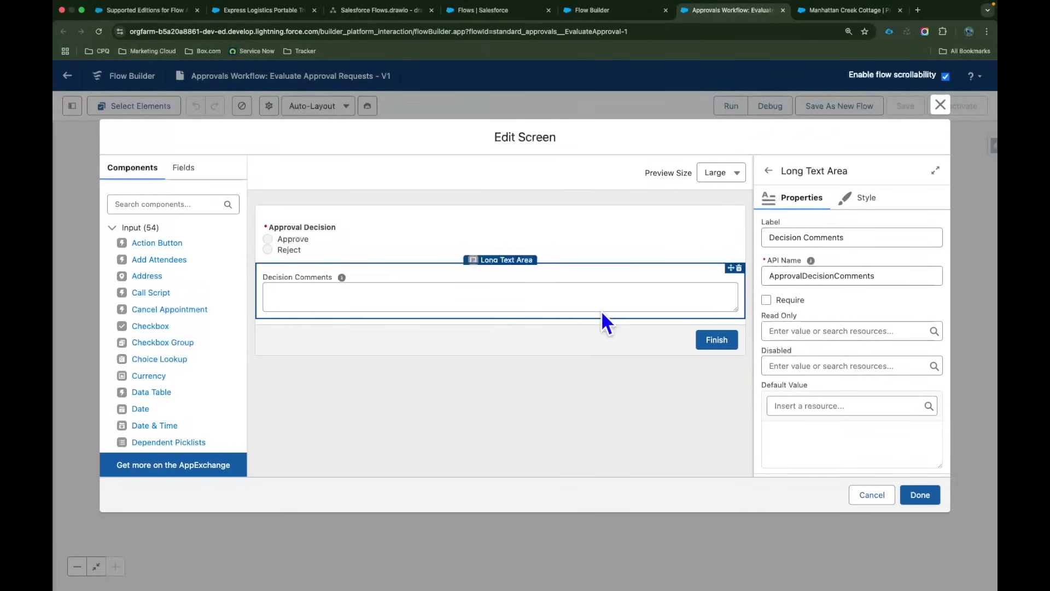
{"action": "scroll", "coordinate": [197, 329], "scroll_direction": "down", "scroll_amount": 3}
{"action": "scroll", "coordinate": [175, 296], "scroll_direction": "up", "scroll_amount": 3}
{"action": "left_click", "coordinate": [872, 496]}
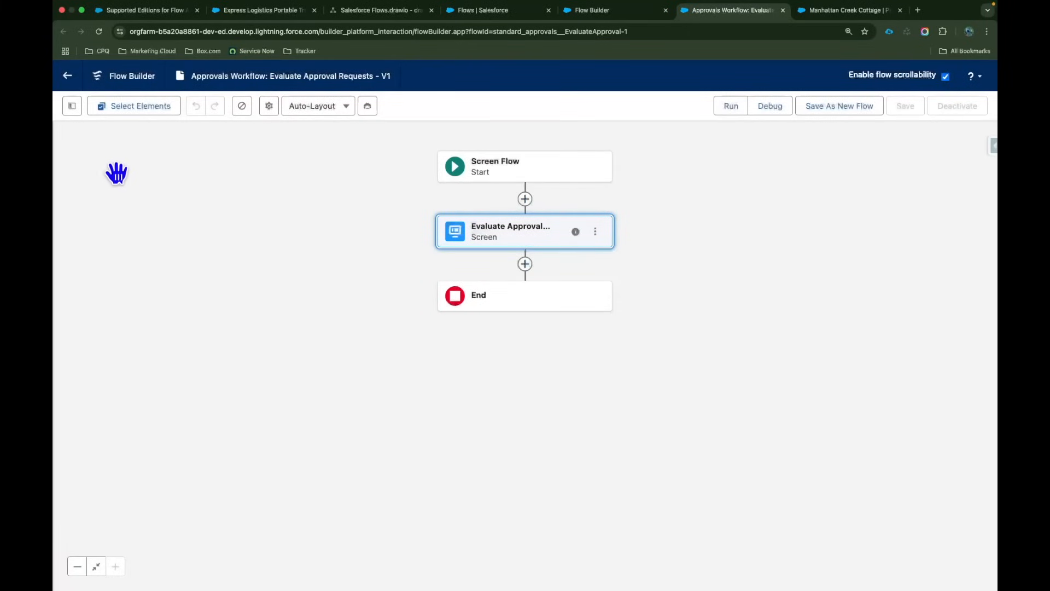
{"action": "left_click", "coordinate": [73, 107]}
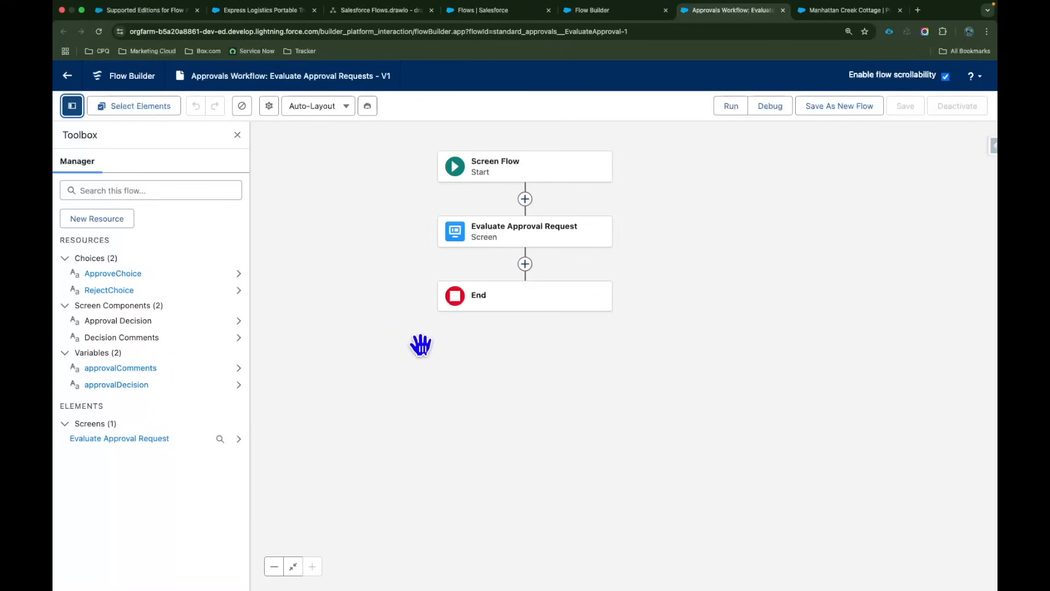
- Return to the approval process and assign Admin User as the approver of Step 1.1, with User as the approver type
{"action": "left_click", "coordinate": [605, 11]}
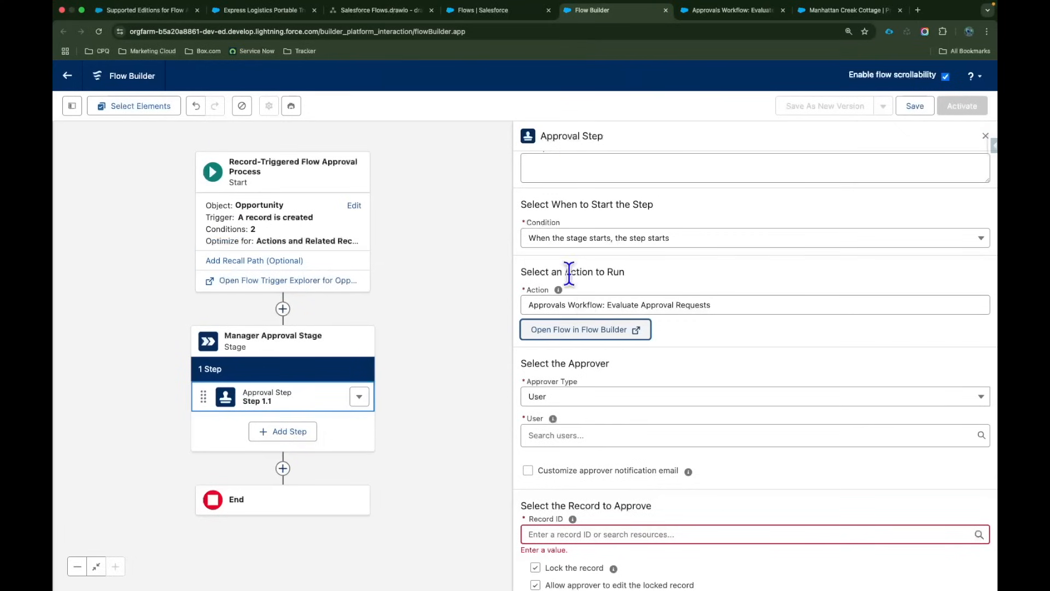
{"action": "scroll", "coordinate": [660, 364], "scroll_direction": "down", "scroll_amount": 1}
{"action": "left_click_drag", "start_coordinate": [527, 339], "coordinate": [600, 341]}
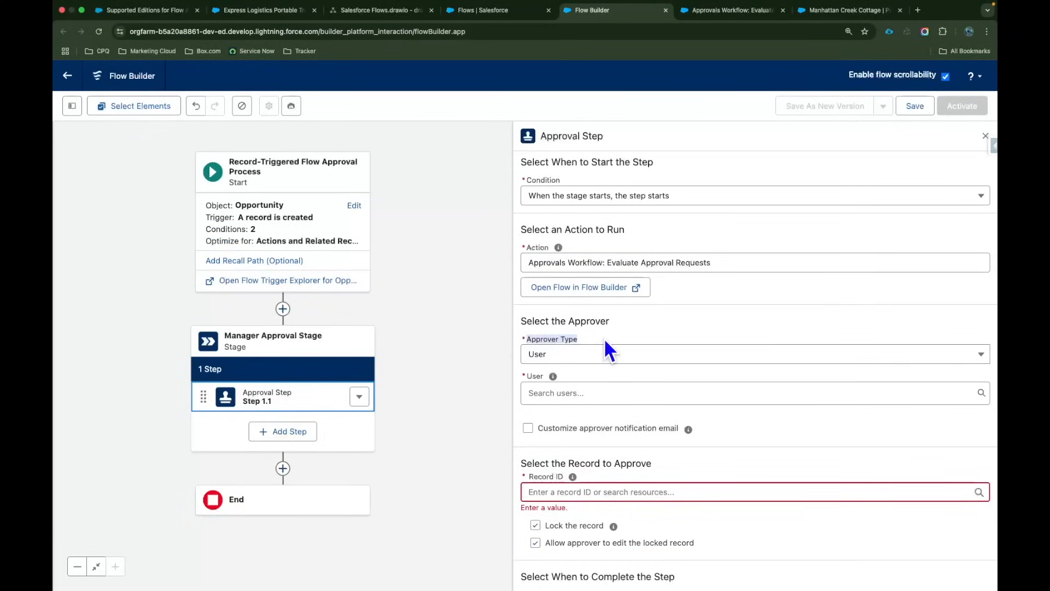
{"action": "left_click", "coordinate": [598, 389]}
{"action": "left_click", "coordinate": [595, 416]}
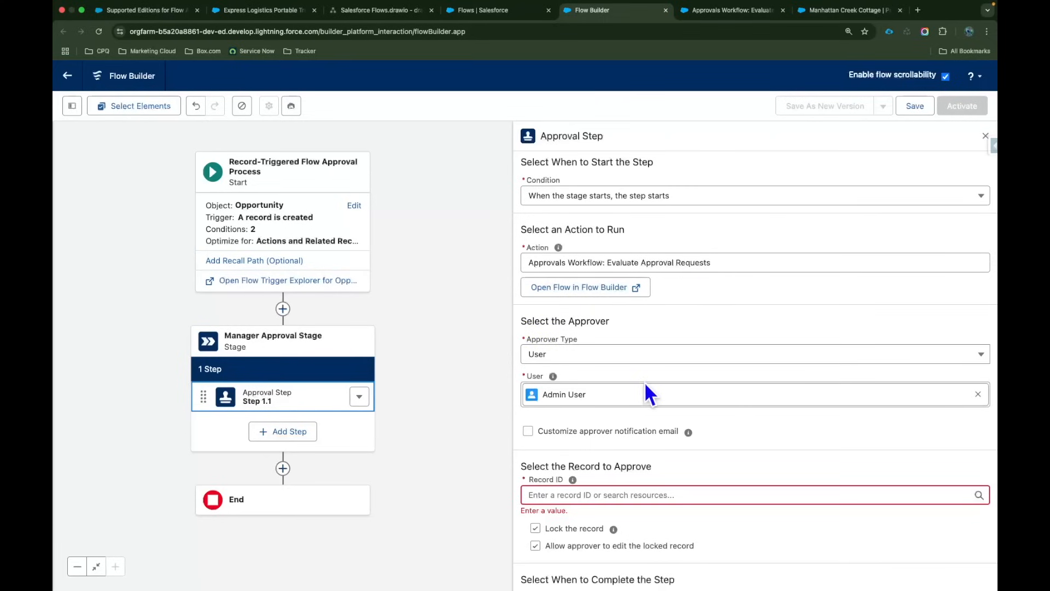
- Set the record to approve to Triggering Opportunity > Opportunity ID
{"action": "scroll", "coordinate": [644, 381], "scroll_direction": "down", "scroll_amount": 1}
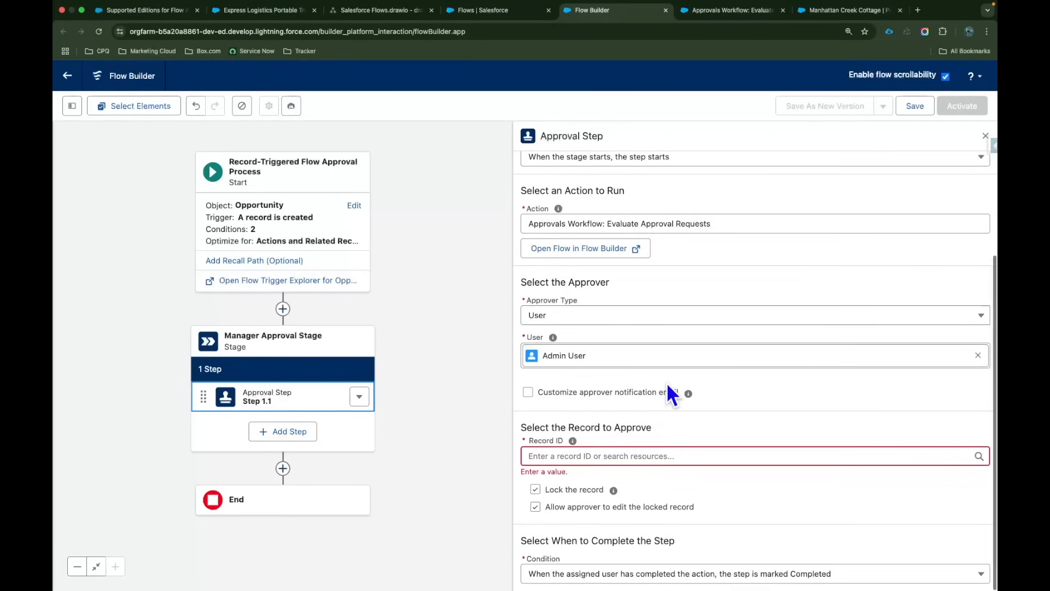
{"action": "left_click", "coordinate": [596, 456]}
{"action": "type", "text": "Rec"}
{"action": "left_click", "coordinate": [610, 396]}
{"action": "scroll", "coordinate": [614, 404], "scroll_direction": "down", "scroll_amount": 2}
{"action": "left_click", "coordinate": [605, 423]}
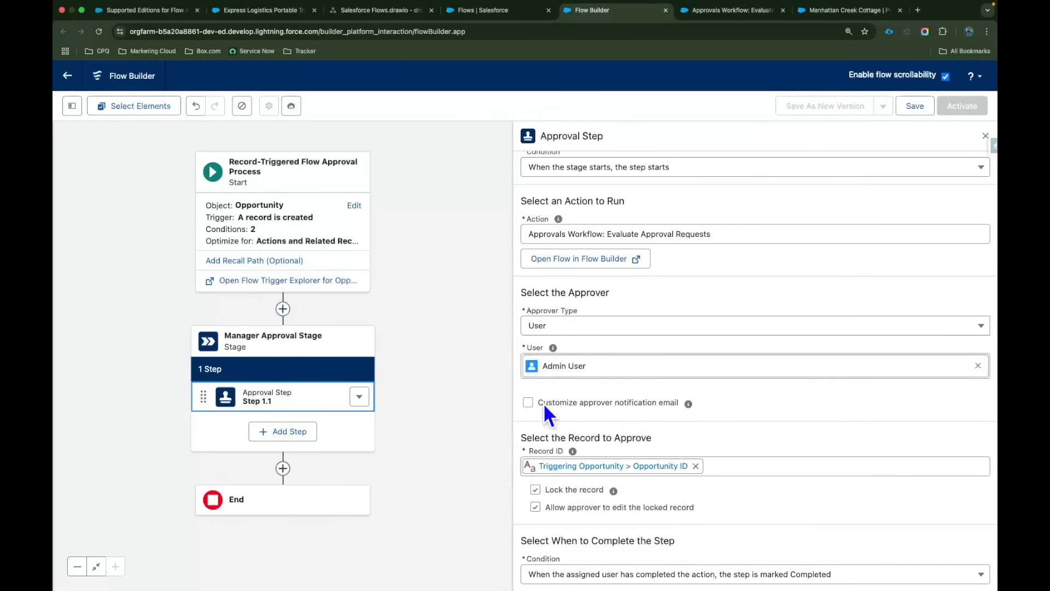
{"action": "left_click_drag", "start_coordinate": [540, 402], "coordinate": [674, 402]}
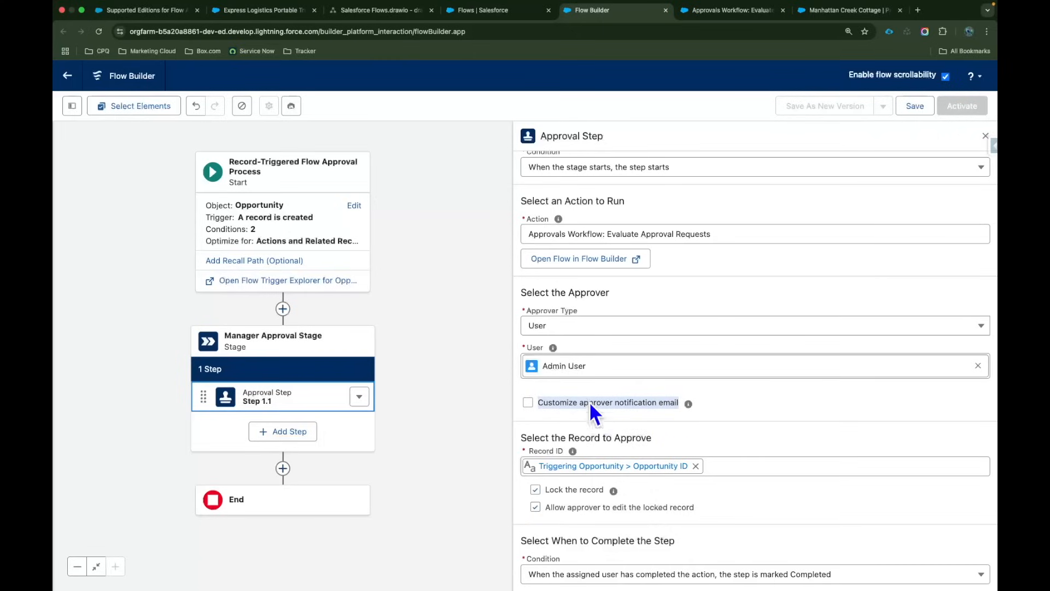
{"action": "left_click_drag", "start_coordinate": [527, 310], "coordinate": [589, 320]}
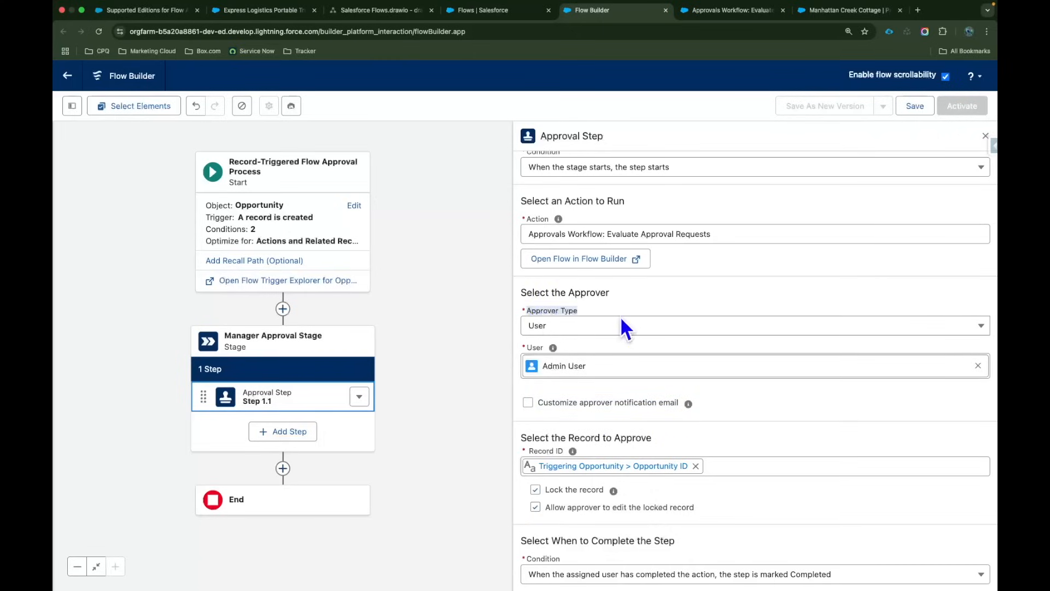
{"action": "left_click", "coordinate": [649, 328]}
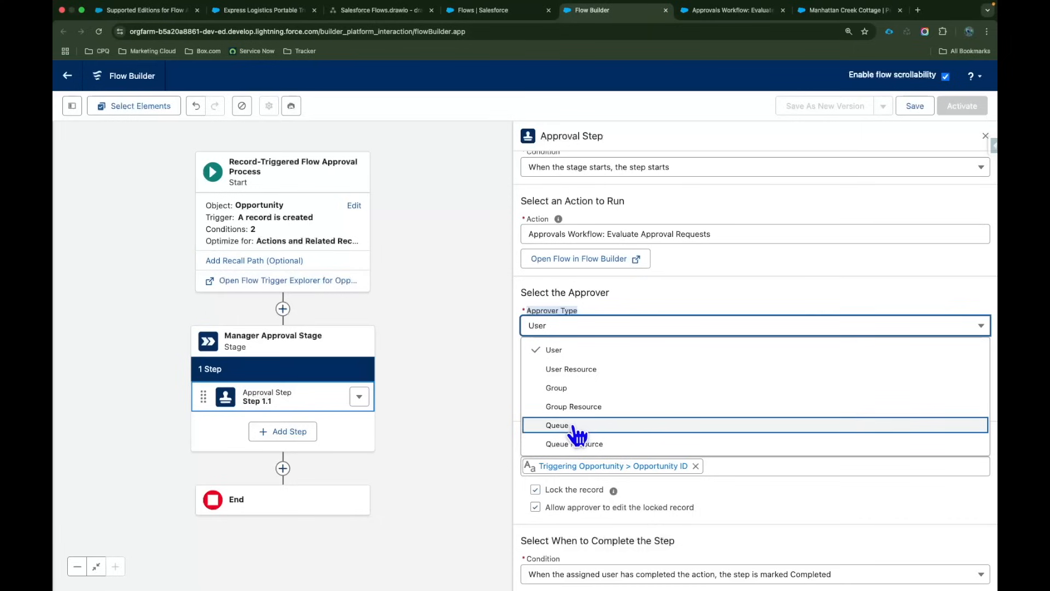
{"action": "left_click", "coordinate": [598, 316]}
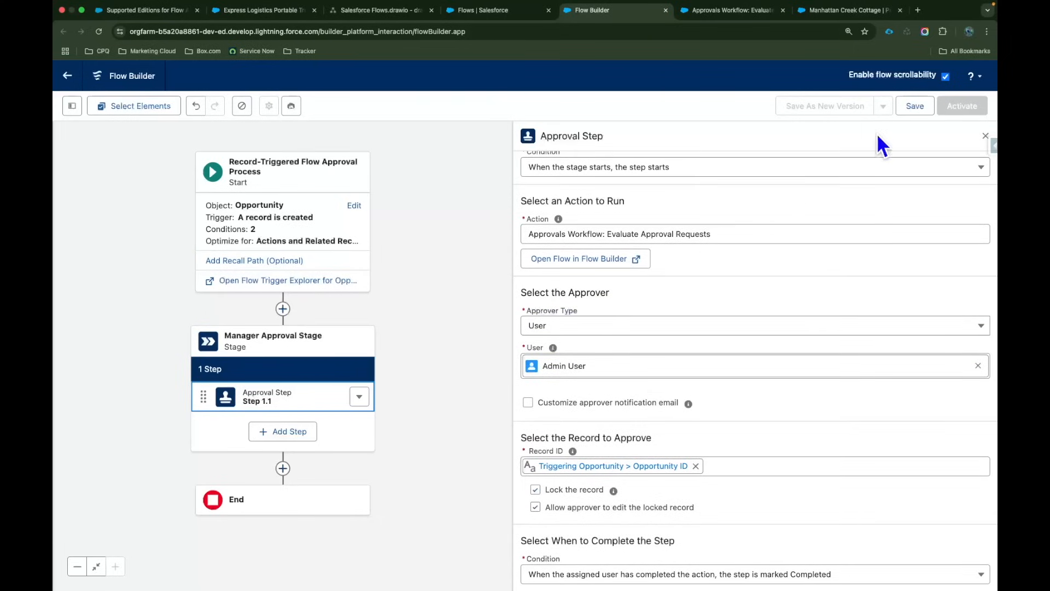
- Save the flow approval process as "XIRR - Opportunity Approval Process Flow" and dismiss the errors and warnings list
{"action": "left_click", "coordinate": [915, 105]}
{"action": "type", "text": "XIRR - Opportunity Approval Process Flow"}
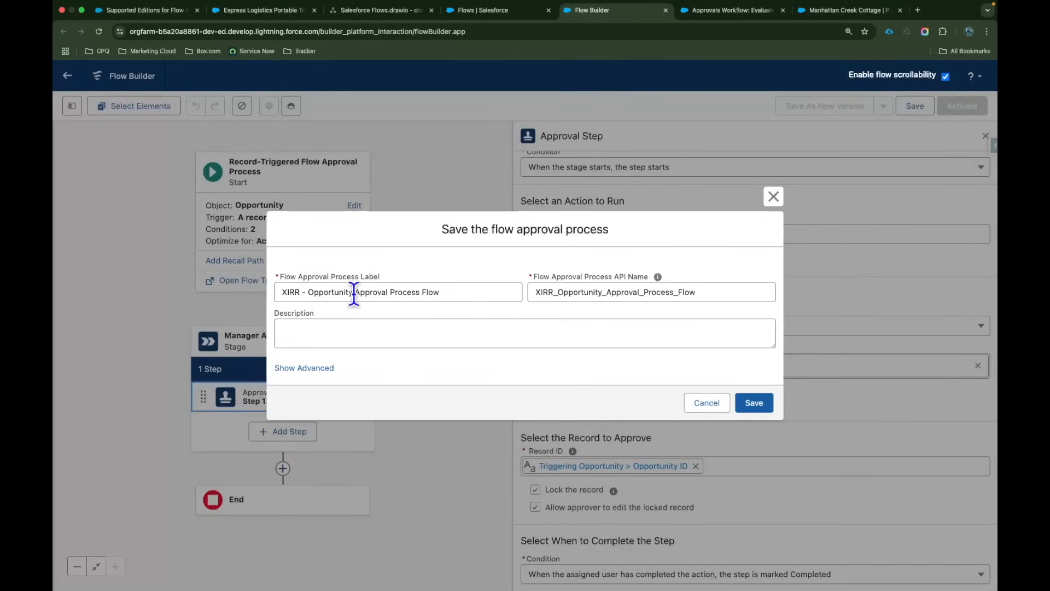
{"action": "left_click_drag", "start_coordinate": [307, 294], "coordinate": [288, 310]}
{"action": "left_click", "coordinate": [331, 300]}
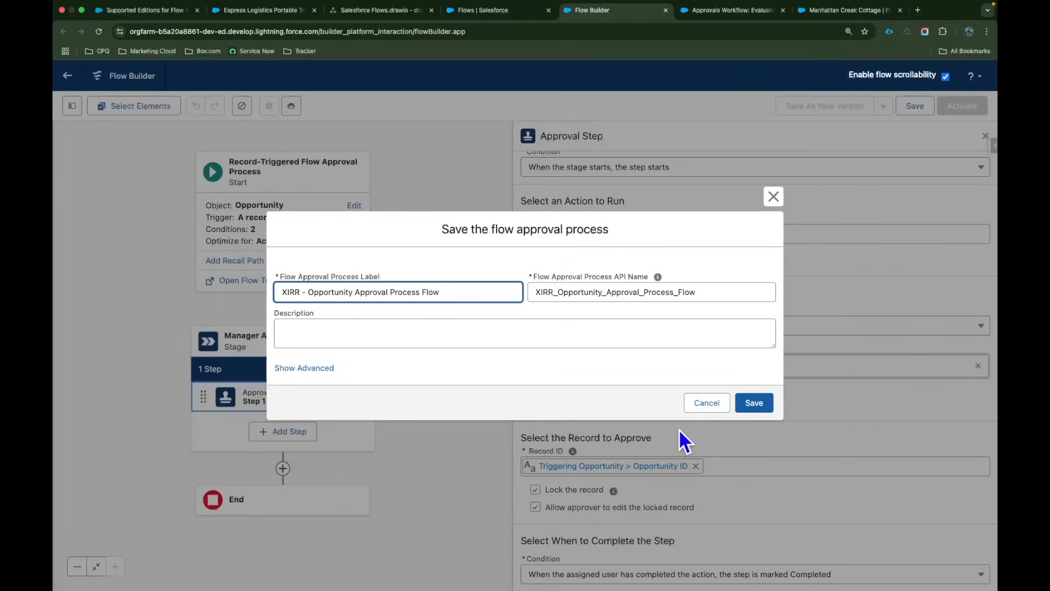
{"action": "left_click", "coordinate": [753, 409]}
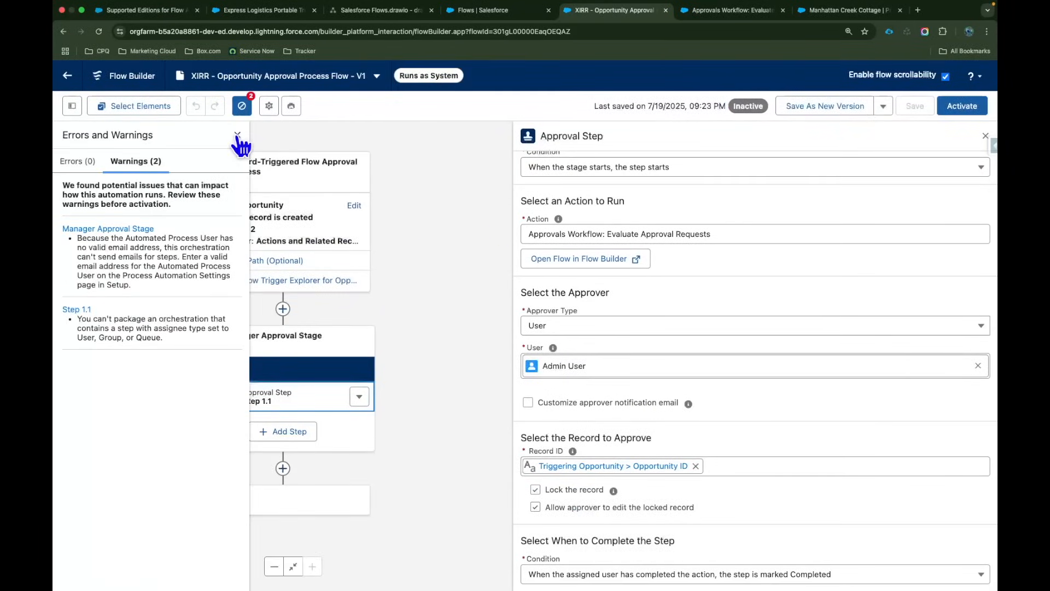
{"action": "left_click", "coordinate": [237, 134]}
- Add a Decision element after the Manager Approval Stage and label it "Check if Manager has Approved"
{"action": "left_click_drag", "start_coordinate": [476, 313], "coordinate": [495, 247]}
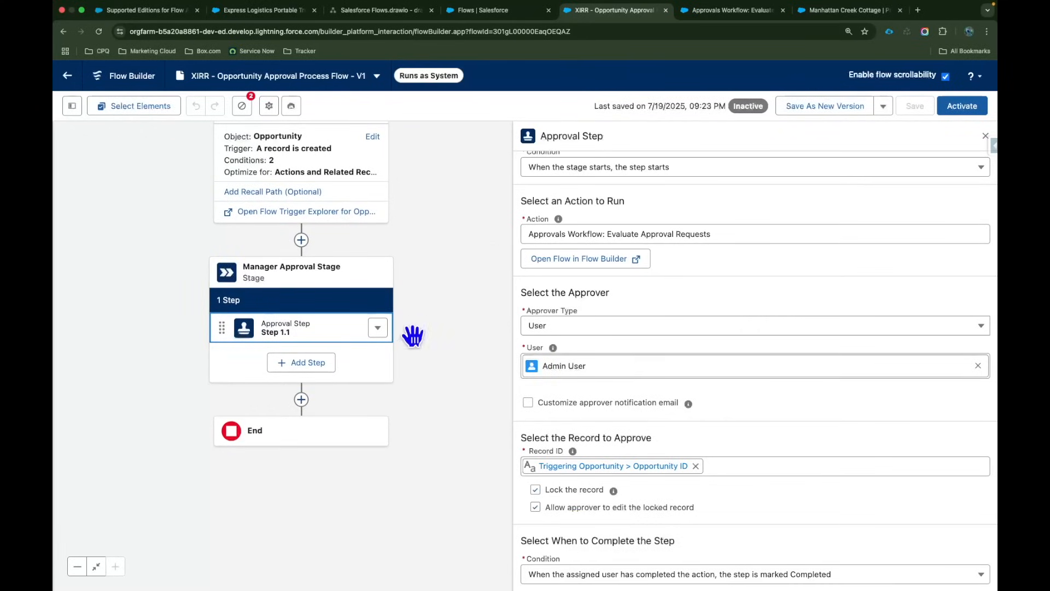
{"action": "left_click", "coordinate": [376, 11]}
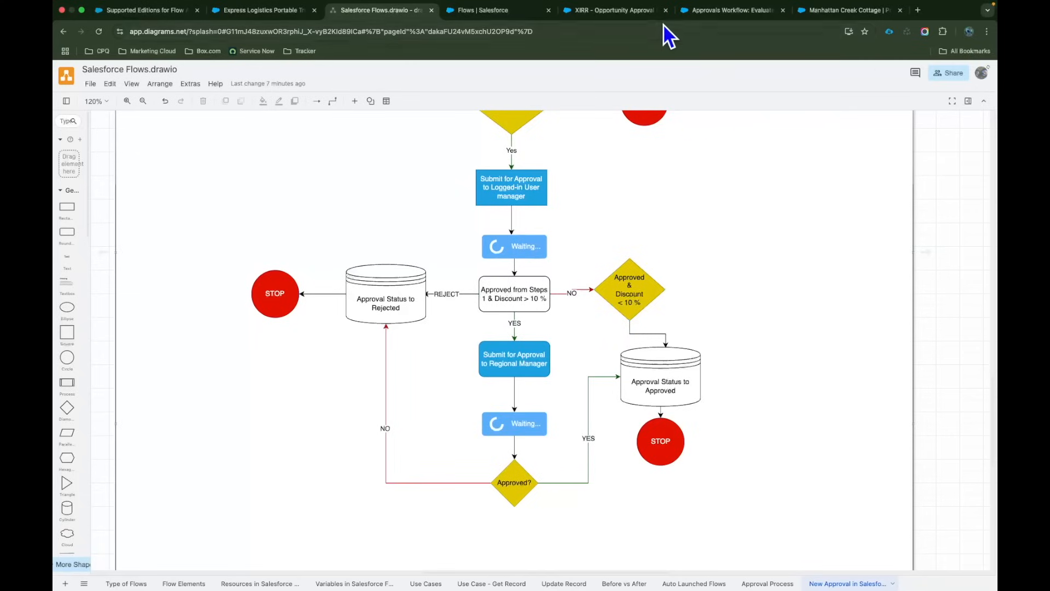
{"action": "left_click", "coordinate": [611, 11]}
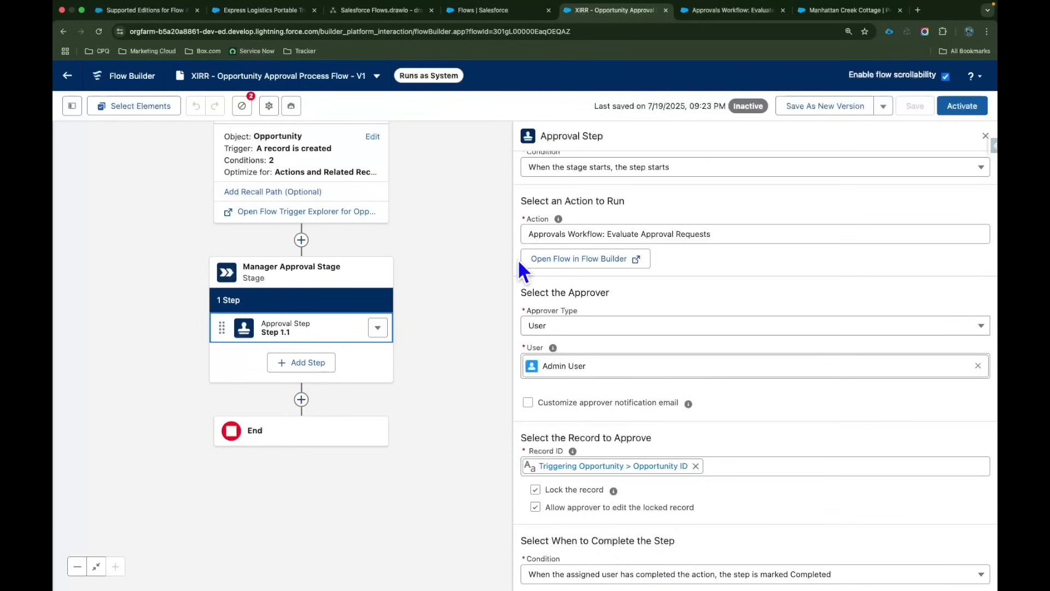
{"action": "left_click", "coordinate": [301, 400]}
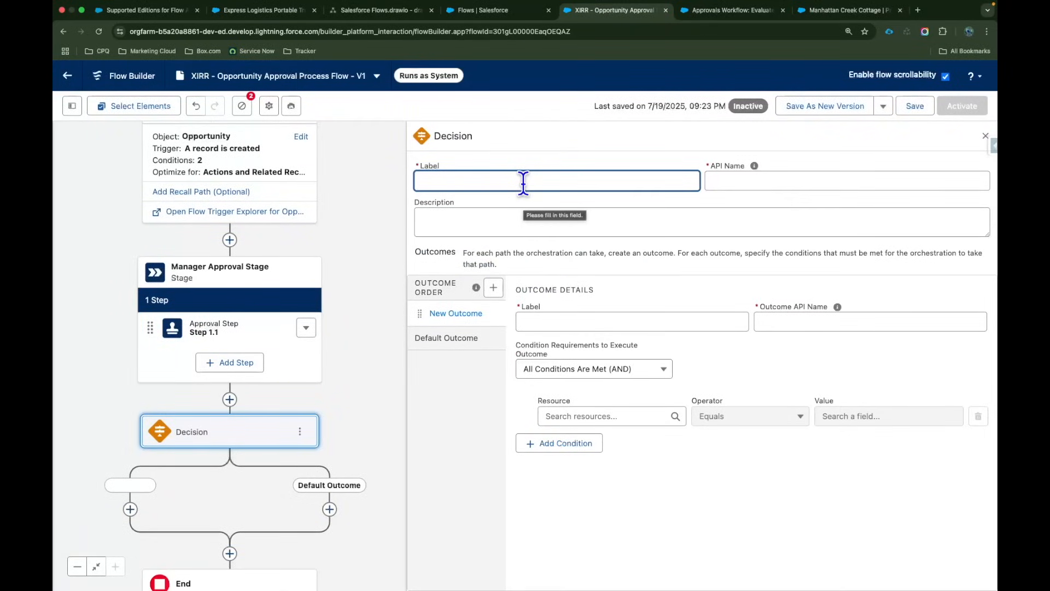
{"action": "type", "text": "Check if Manager has Approved"}
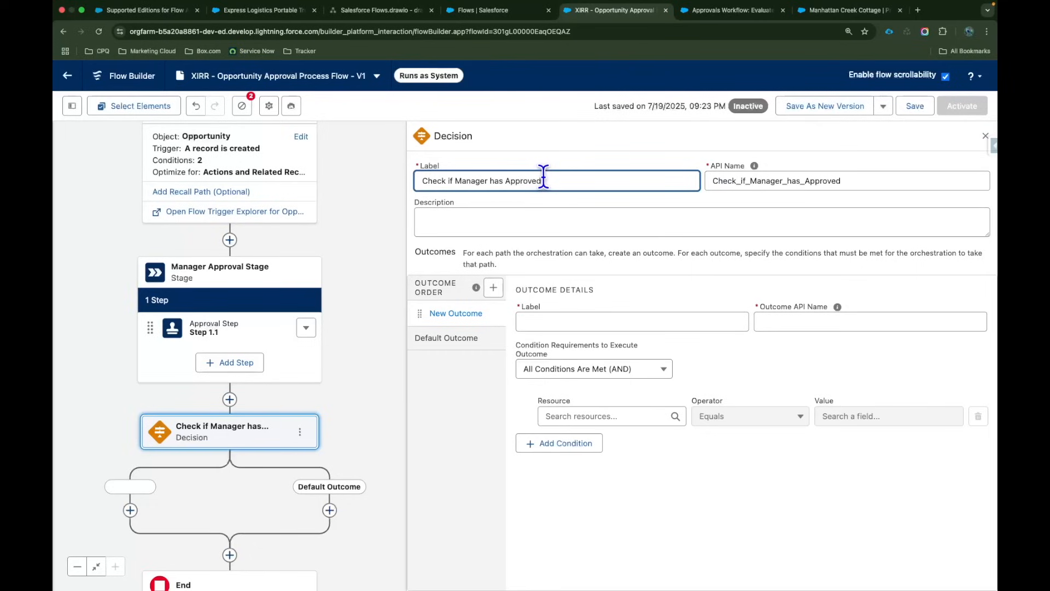
{"action": "left_click_drag", "start_coordinate": [544, 179], "coordinate": [418, 181]}
- Label the decision's first outcome "Approved" and its default outcome "Reject (Default)"
{"action": "left_click", "coordinate": [557, 321]}
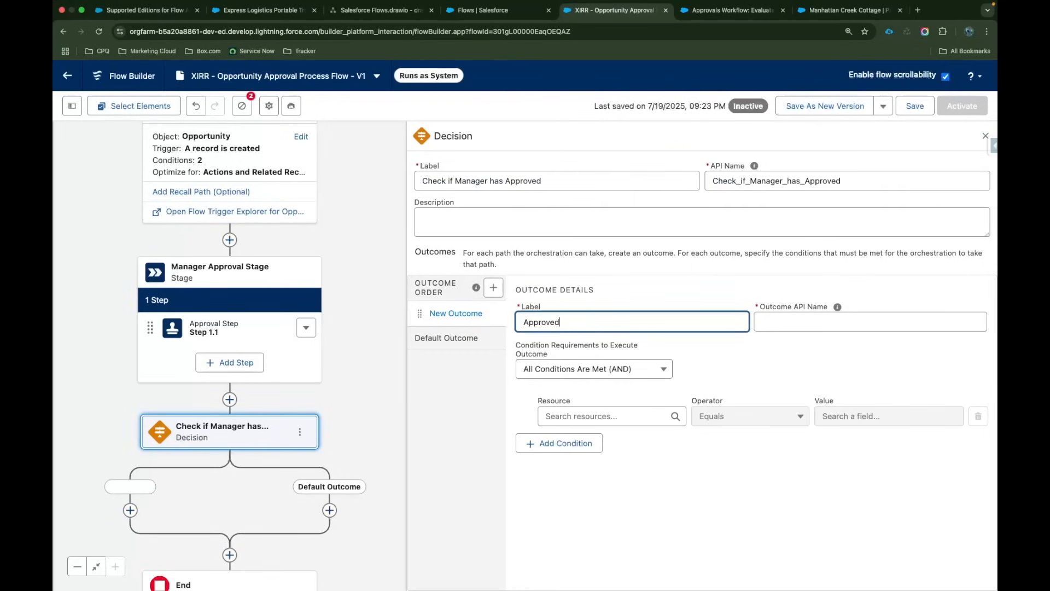
{"action": "left_click", "coordinate": [479, 344]}
{"action": "double_click", "coordinate": [564, 322]}
{"action": "key", "text": "BackSpace"}
{"action": "left_click_drag", "start_coordinate": [552, 322], "coordinate": [509, 320]}
{"action": "key", "text": "BackSpace"}
{"action": "type", "text": "Re"}
{"action": "type", "text": "ject (Default)"}
{"action": "left_click", "coordinate": [447, 313]}
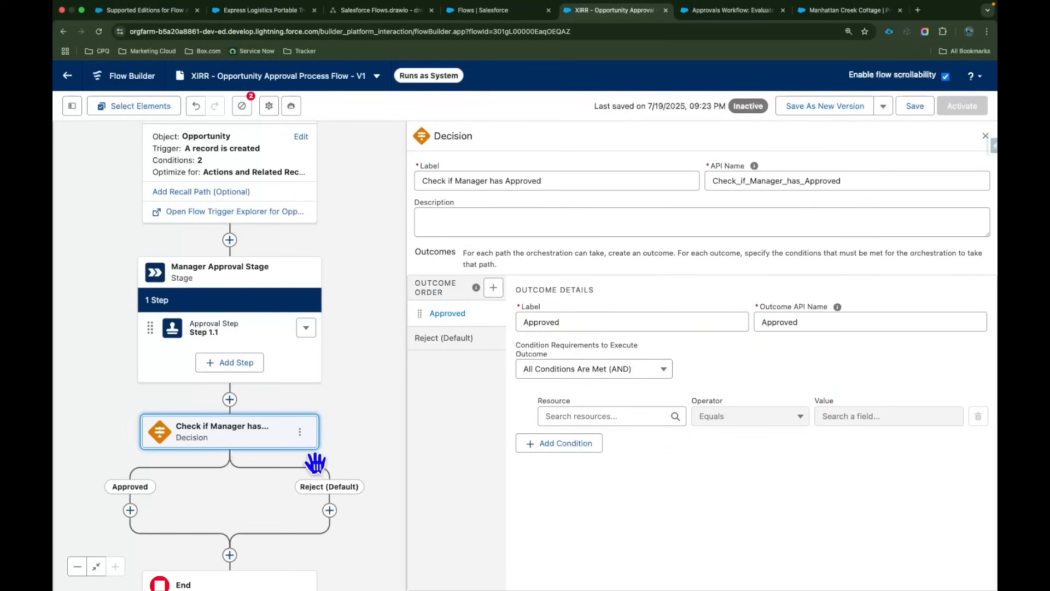
- Examine the draw.io flowchart's discount check and regional manager submission, and return to the approval process to examine the elements available on the Approved path
{"action": "left_click_drag", "start_coordinate": [340, 450], "coordinate": [346, 401]}
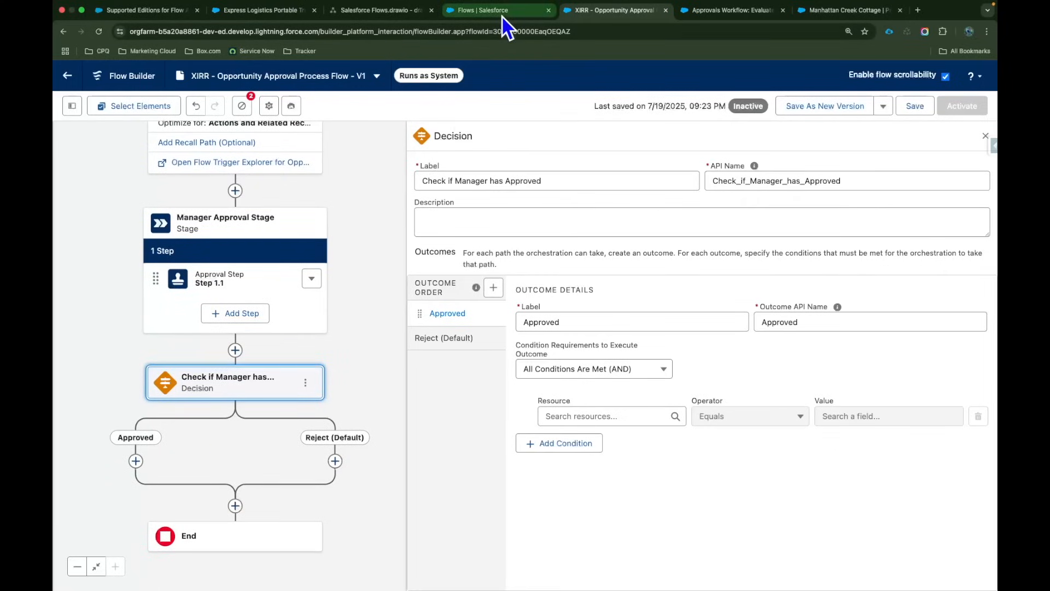
{"action": "left_click", "coordinate": [383, 10]}
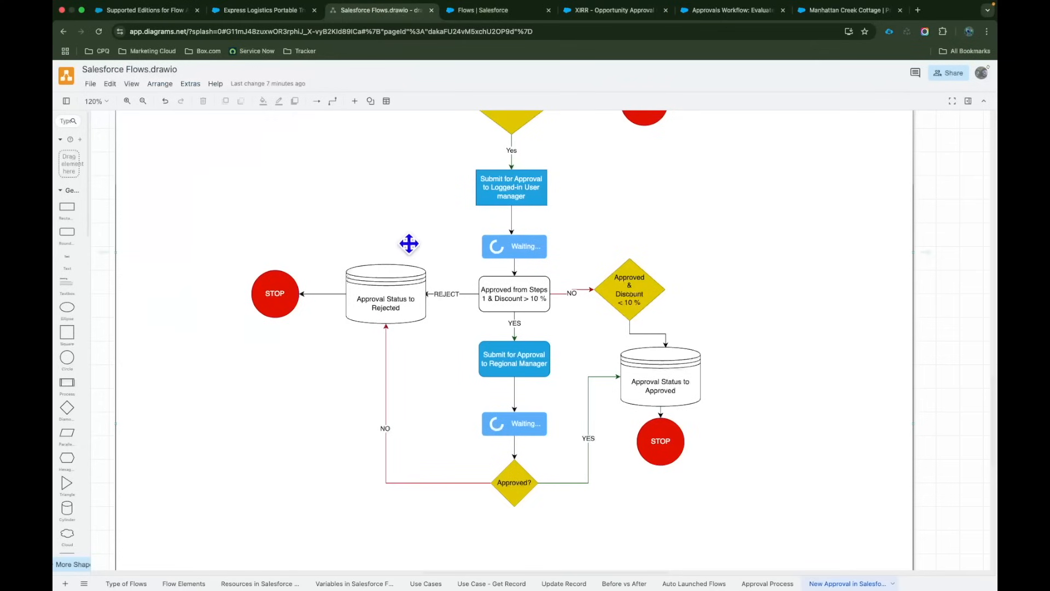
{"action": "left_click", "coordinate": [518, 306]}
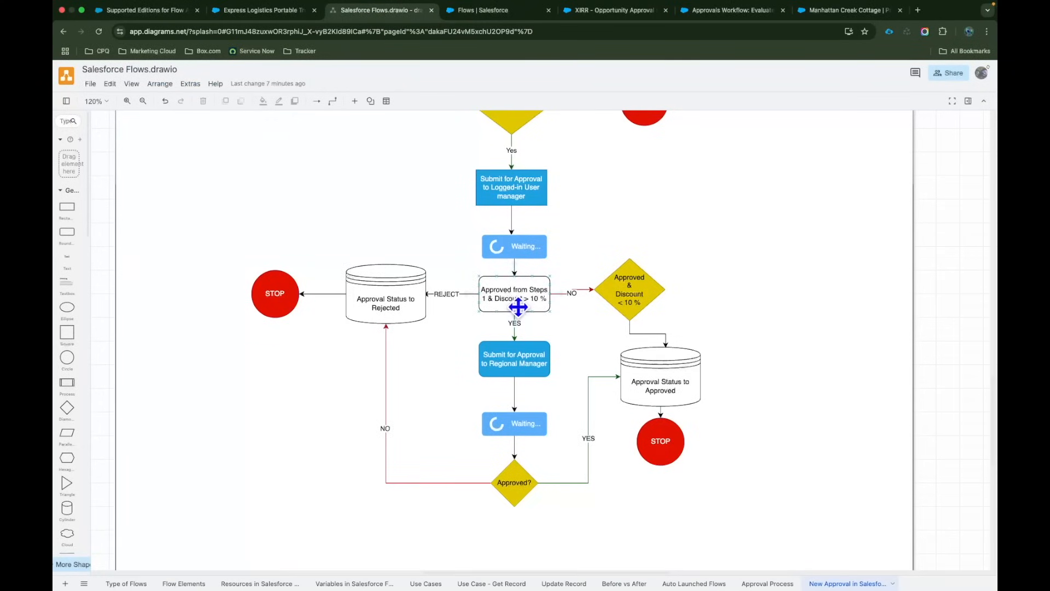
{"action": "left_click", "coordinate": [540, 367]}
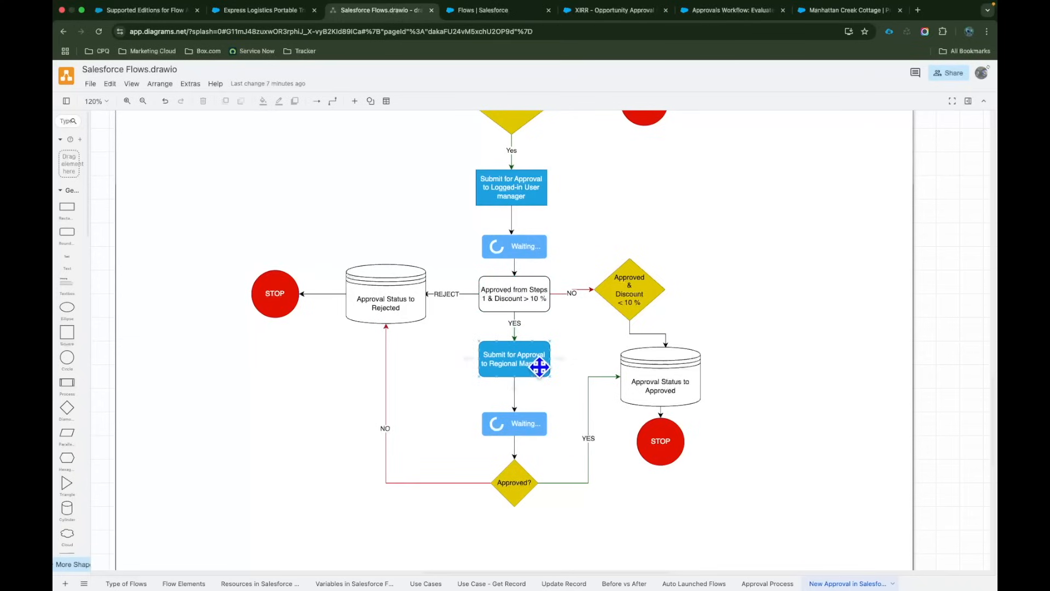
{"action": "left_click", "coordinate": [599, 10]}
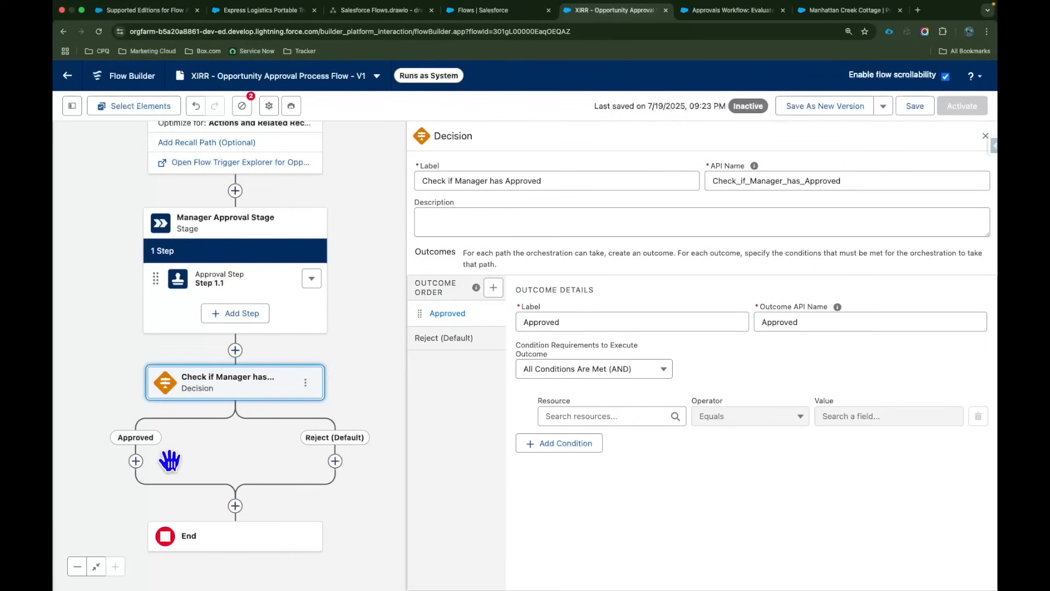
{"action": "scroll", "coordinate": [200, 451], "scroll_direction": "down", "scroll_amount": 1}
{"action": "left_click", "coordinate": [149, 438]}
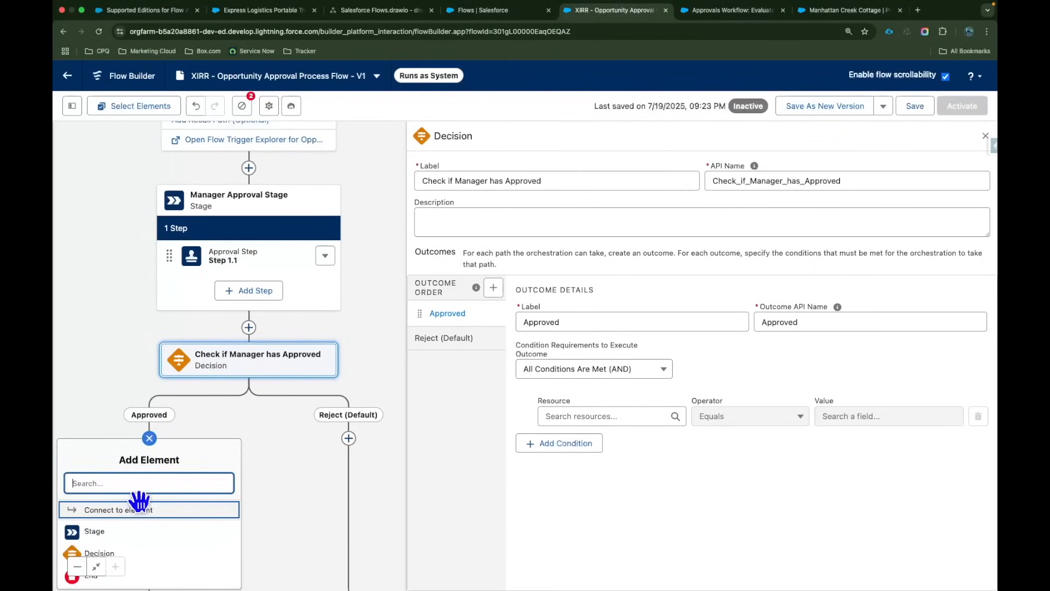
{"action": "left_click", "coordinate": [150, 438]}
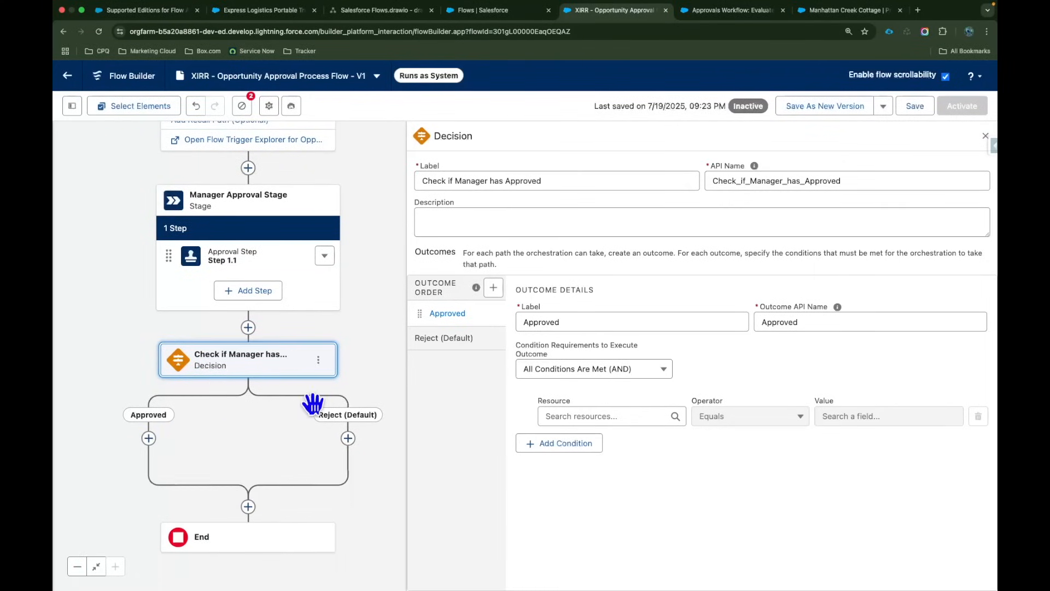
- Add an outcome labelled "Approved & Regional Manager Approval Required" and move it above the Approved outcome
{"action": "left_click", "coordinate": [493, 289]}
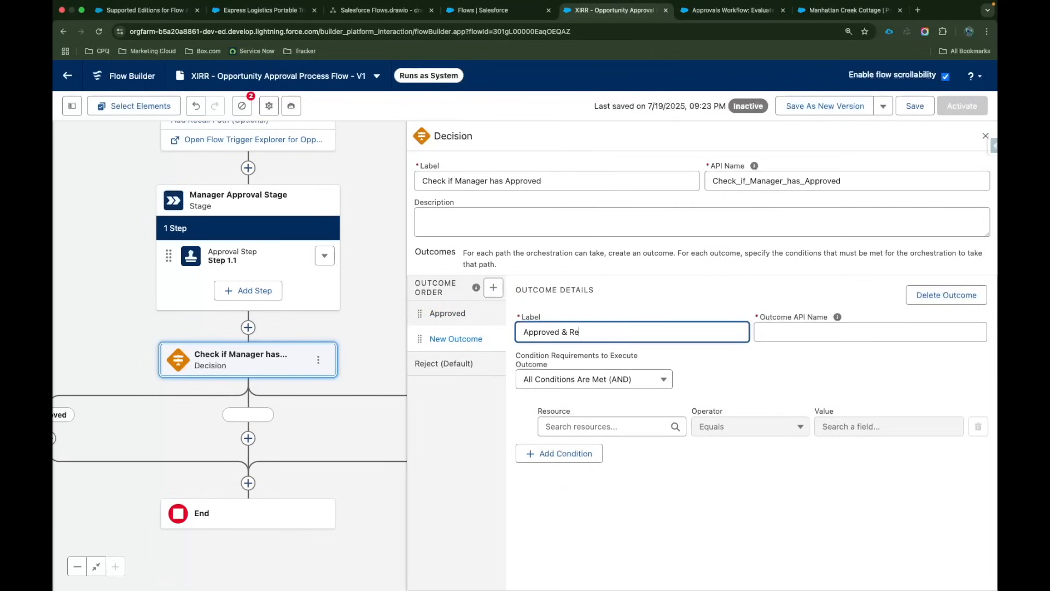
{"action": "type", "text": "Approved & Regional Manager Approval Required"}
{"action": "left_click", "coordinate": [686, 362]}
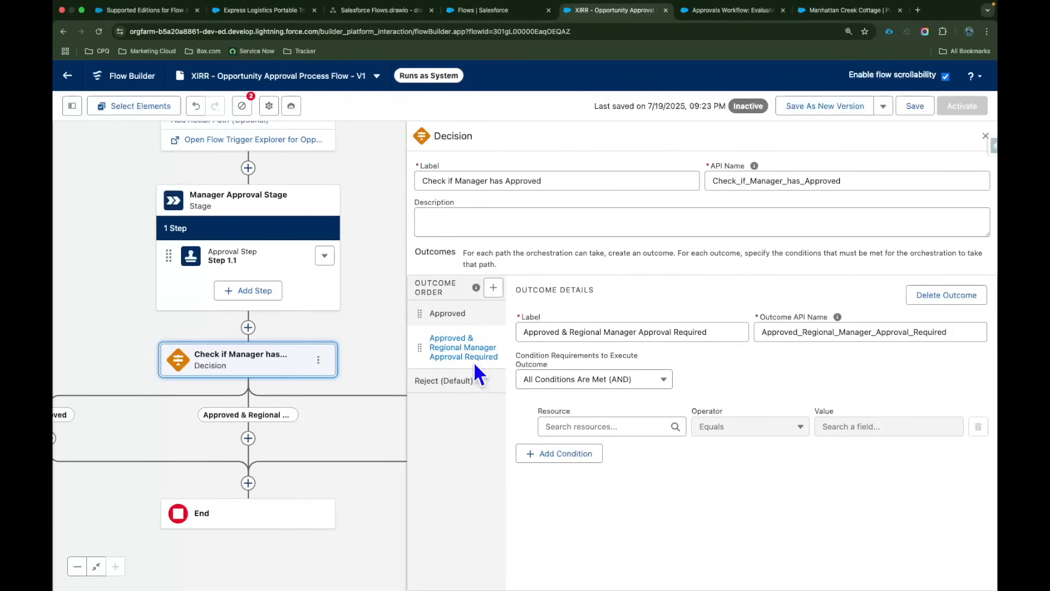
{"action": "left_click_drag", "start_coordinate": [417, 349], "coordinate": [418, 313]}
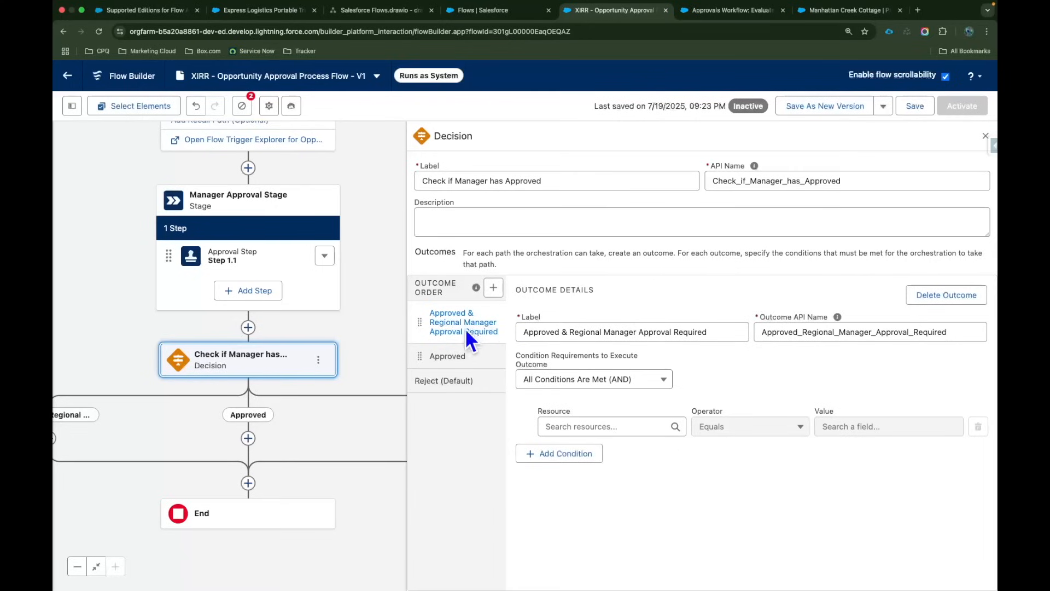
{"action": "left_click", "coordinate": [492, 328]}
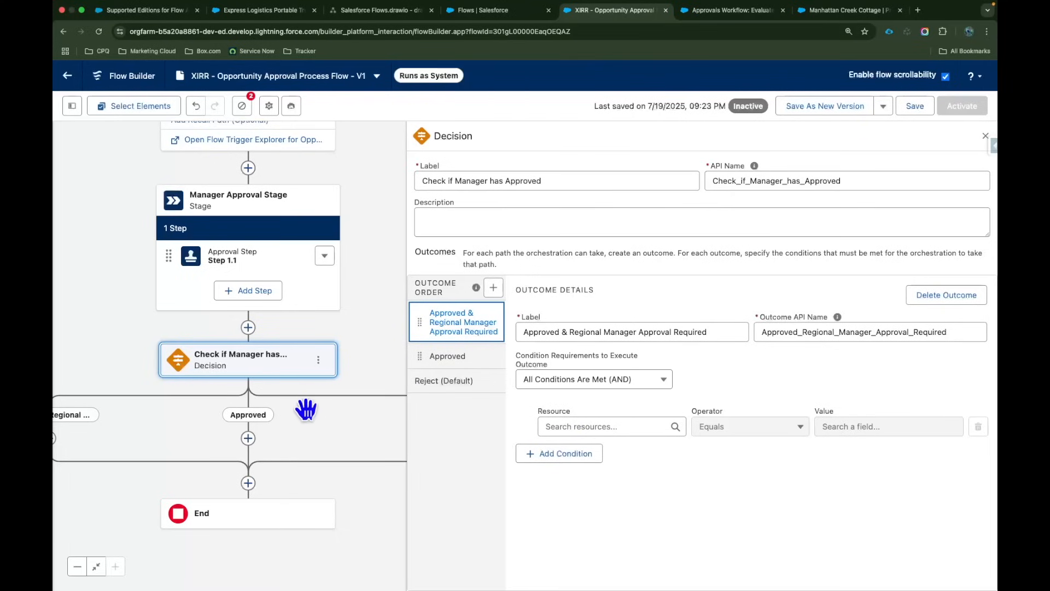
- Set the regional manager outcome's condition to Manager Approval Stage > Step 1.1 > Outputs > approvalDecision Equals Approve
{"action": "left_click_drag", "start_coordinate": [305, 410], "coordinate": [365, 380]}
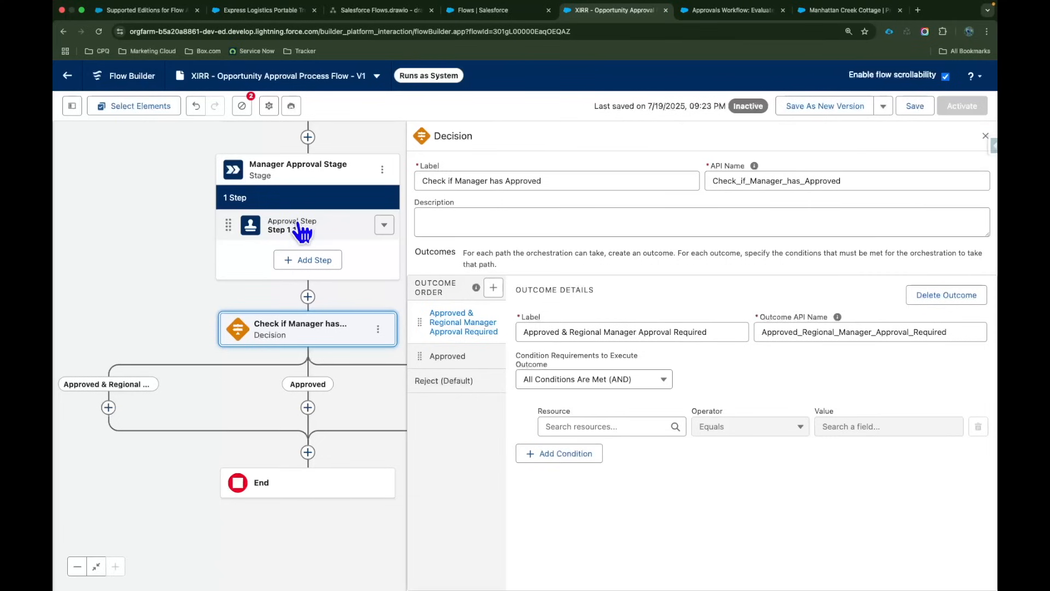
{"action": "left_click", "coordinate": [597, 427]}
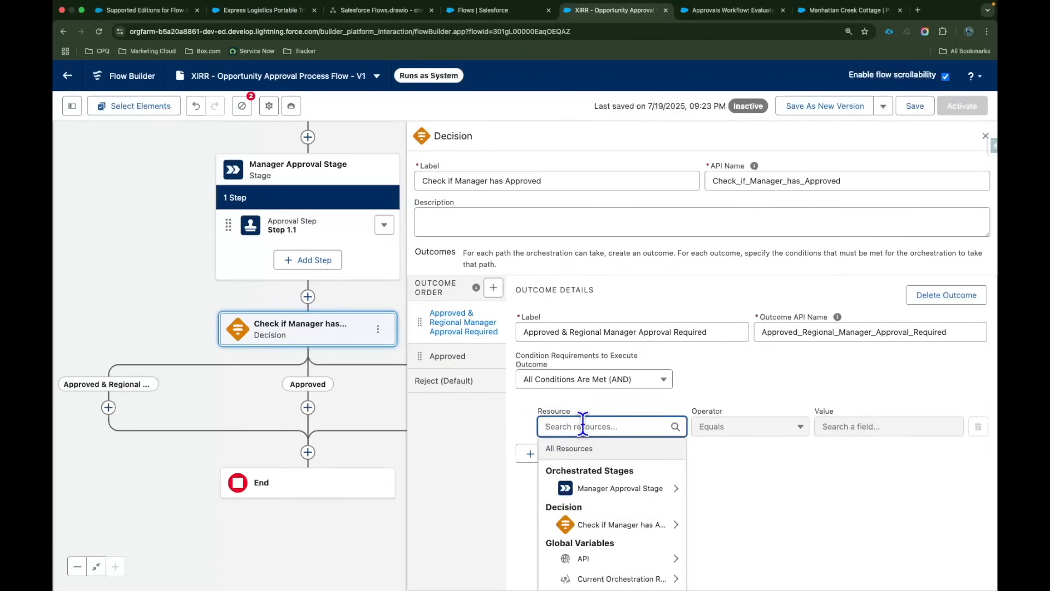
{"action": "left_click", "coordinate": [605, 490]}
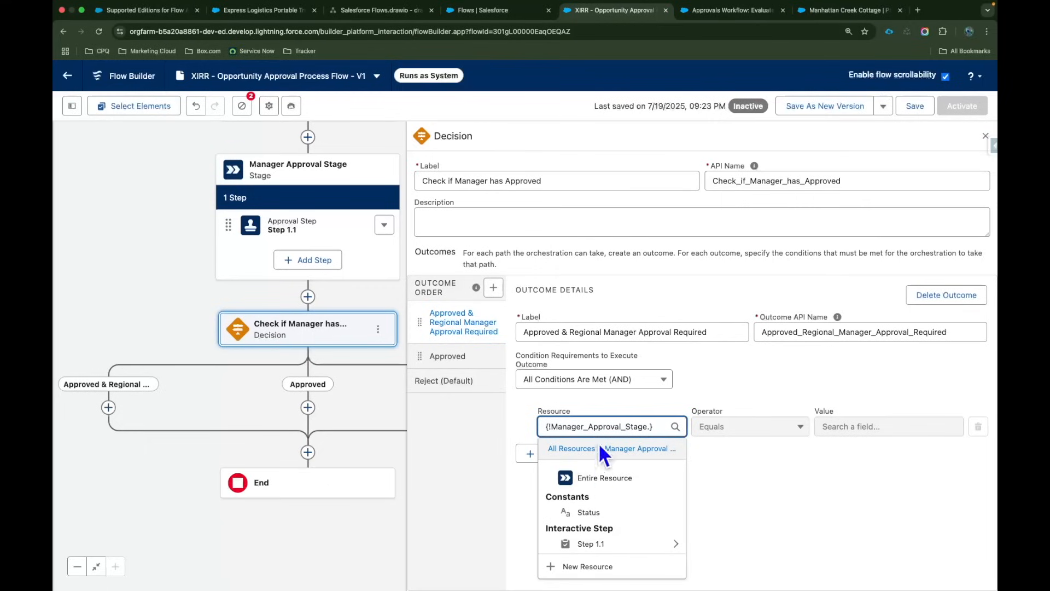
{"action": "left_click", "coordinate": [611, 544]}
{"action": "left_click", "coordinate": [615, 478]}
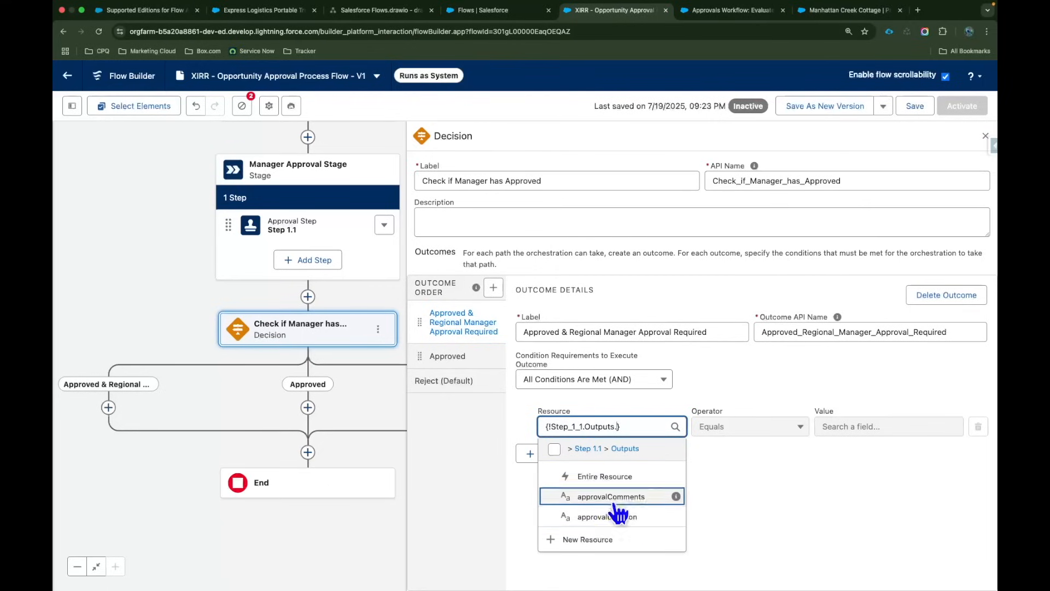
{"action": "left_click", "coordinate": [609, 519]}
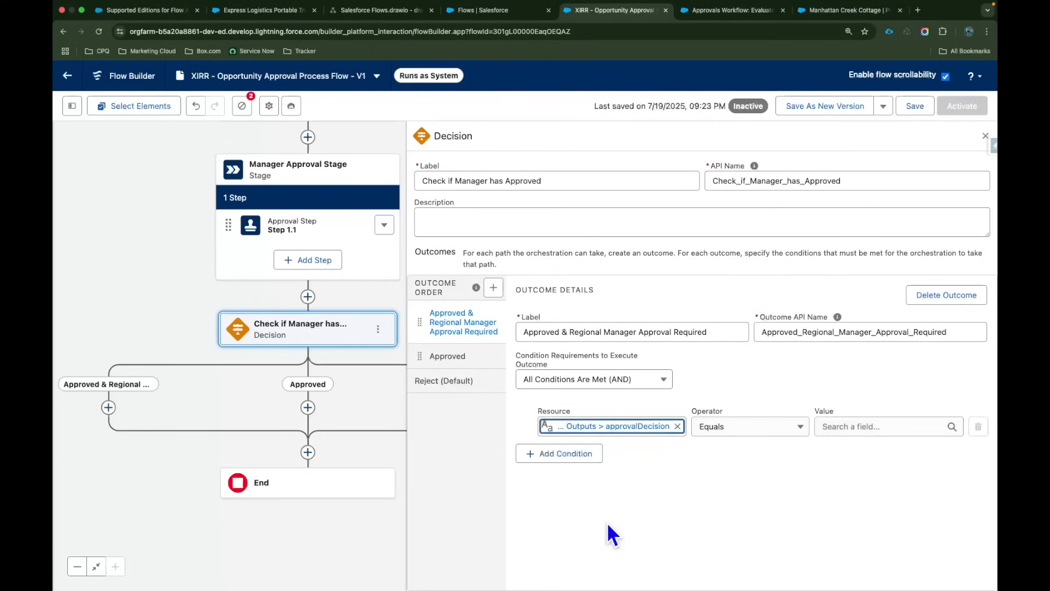
{"action": "left_click", "coordinate": [860, 432]}
{"action": "type", "text": "Approve"}
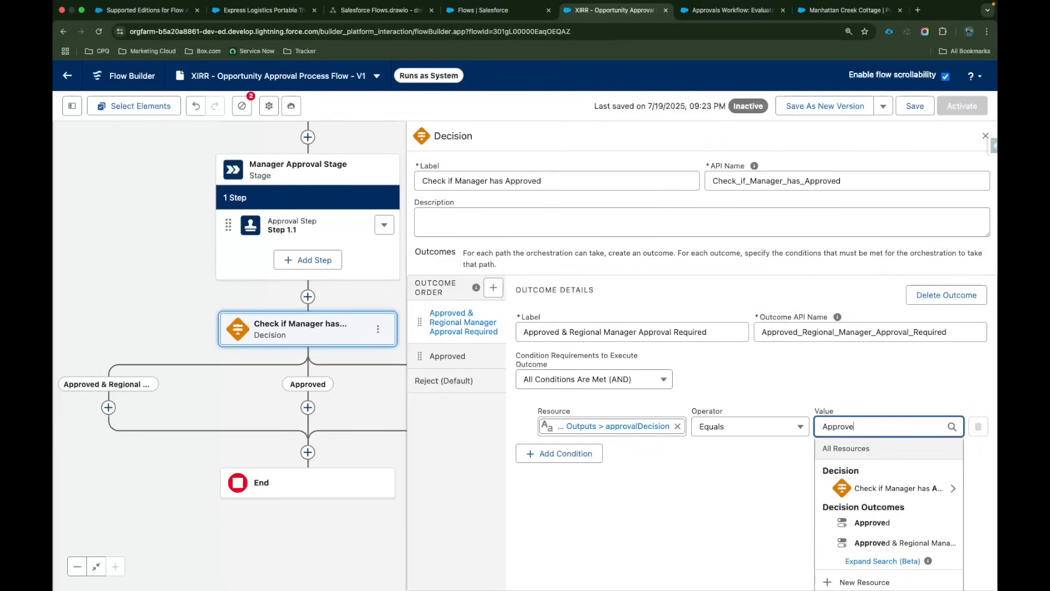
{"action": "left_click", "coordinate": [729, 471]}
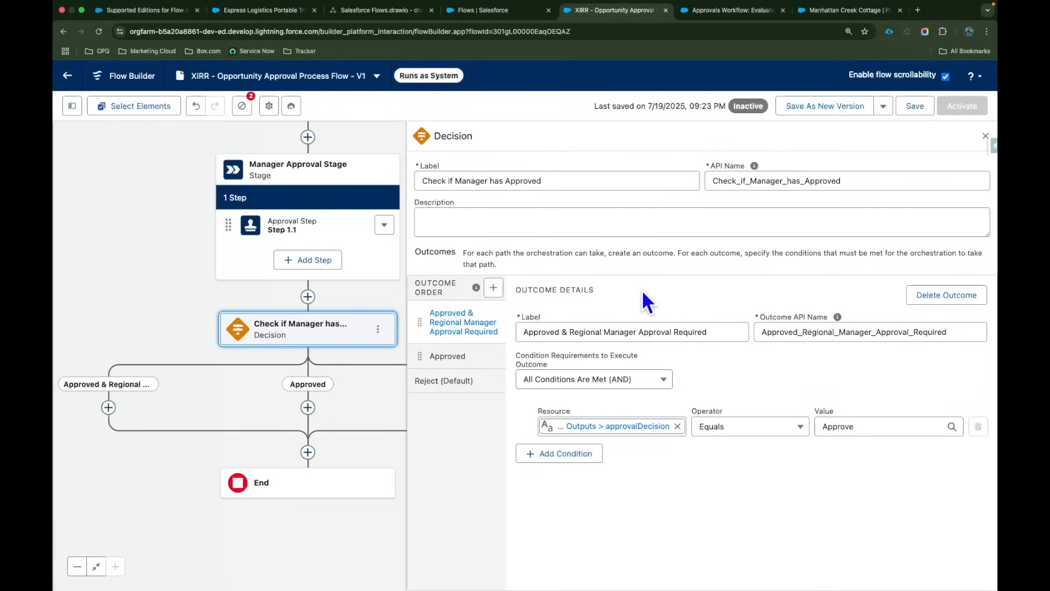
- Switch to the Evaluate Approval Requests flow and examine the approvalDecision variable and the Approval Decision radio buttons' configured choices
{"action": "left_click", "coordinate": [728, 11]}
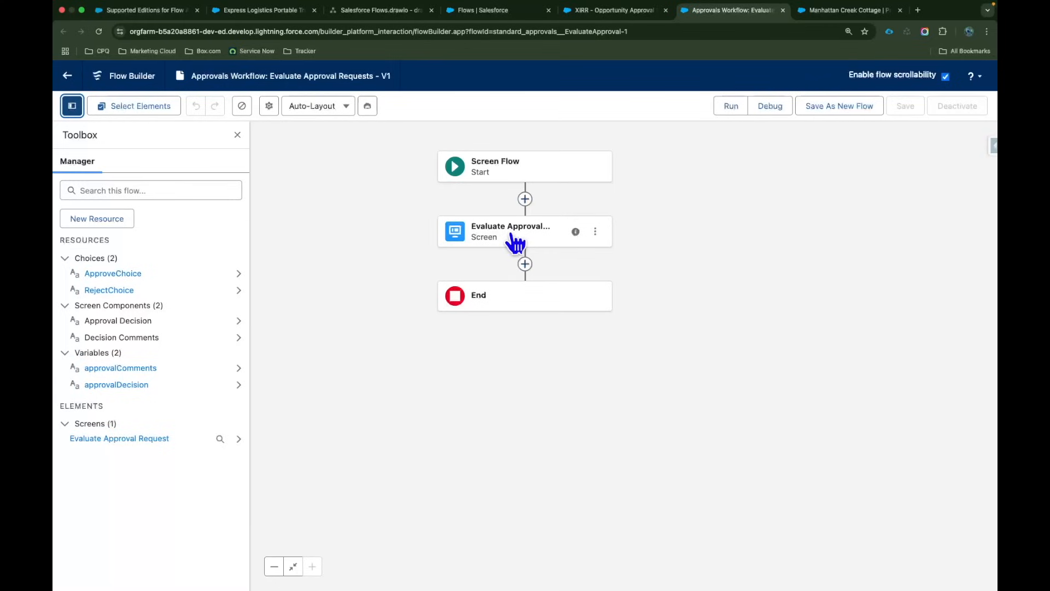
{"action": "left_click", "coordinate": [122, 385]}
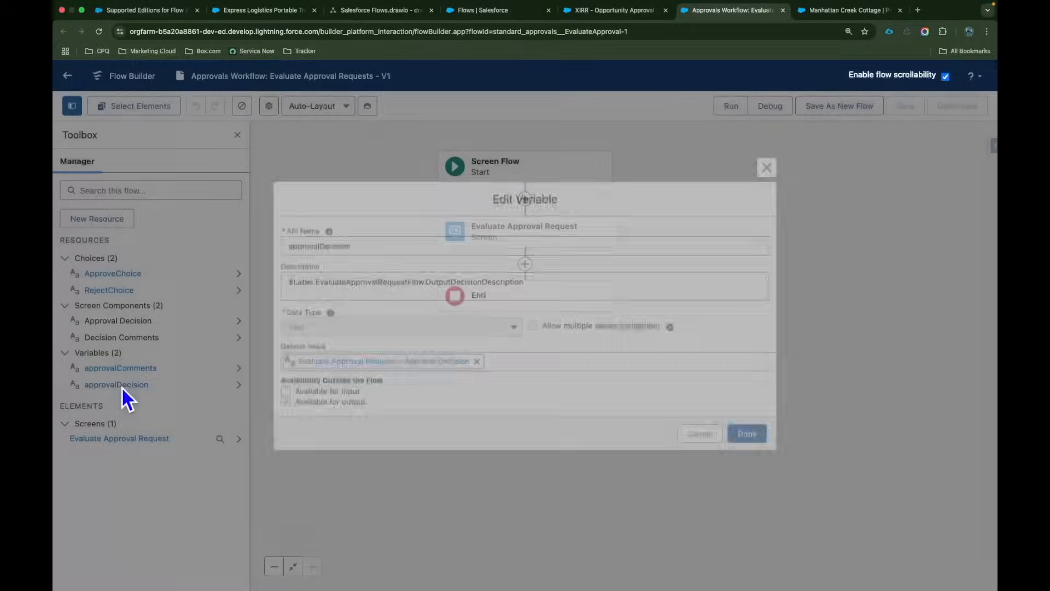
{"action": "left_click", "coordinate": [696, 436]}
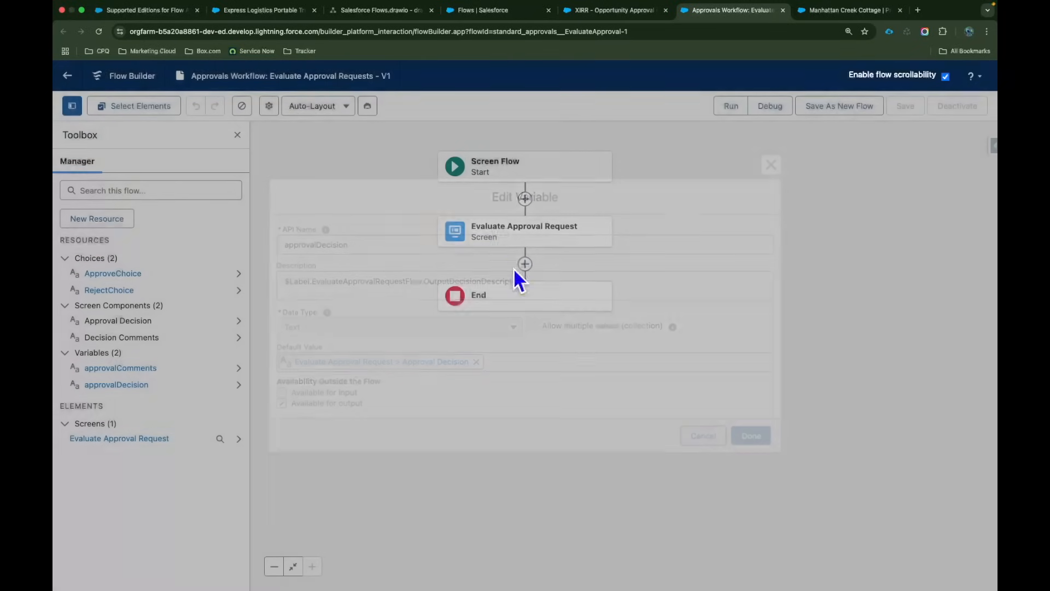
{"action": "double_click", "coordinate": [499, 238]}
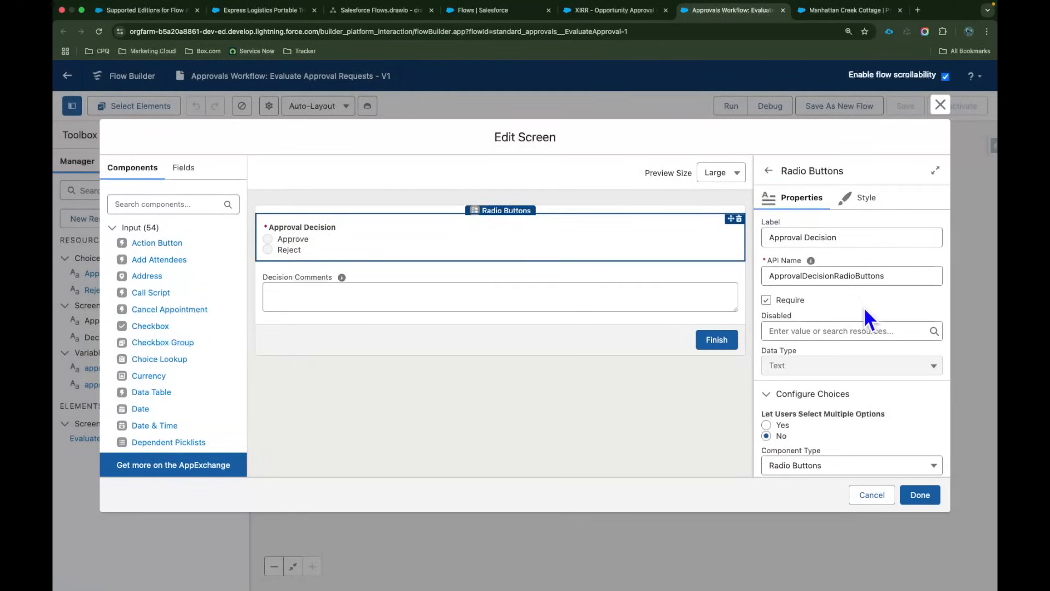
{"action": "scroll", "coordinate": [851, 305], "scroll_direction": "down", "scroll_amount": 5}
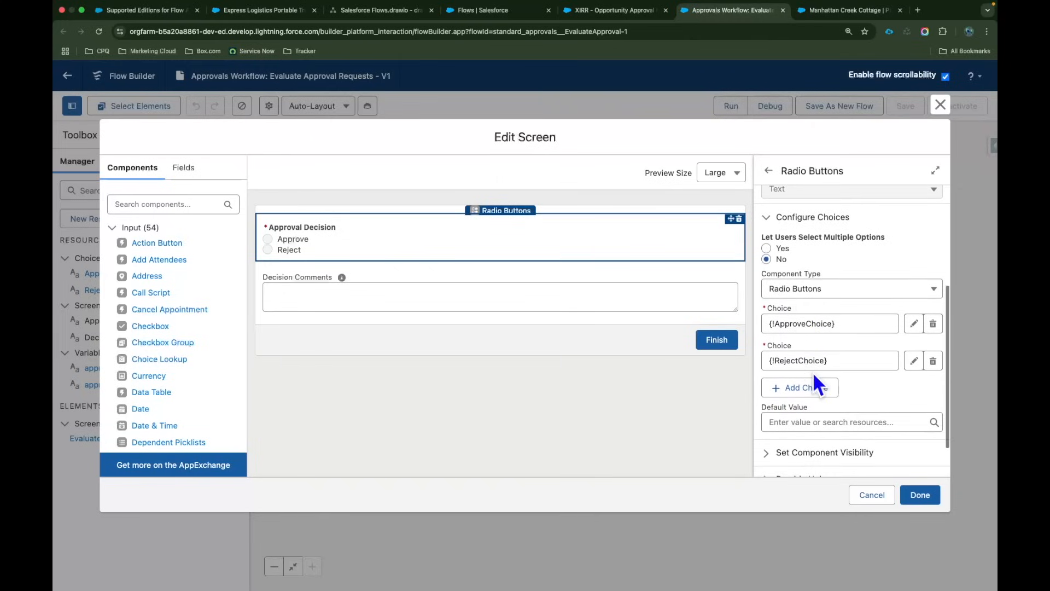
{"action": "left_click", "coordinate": [872, 495]}
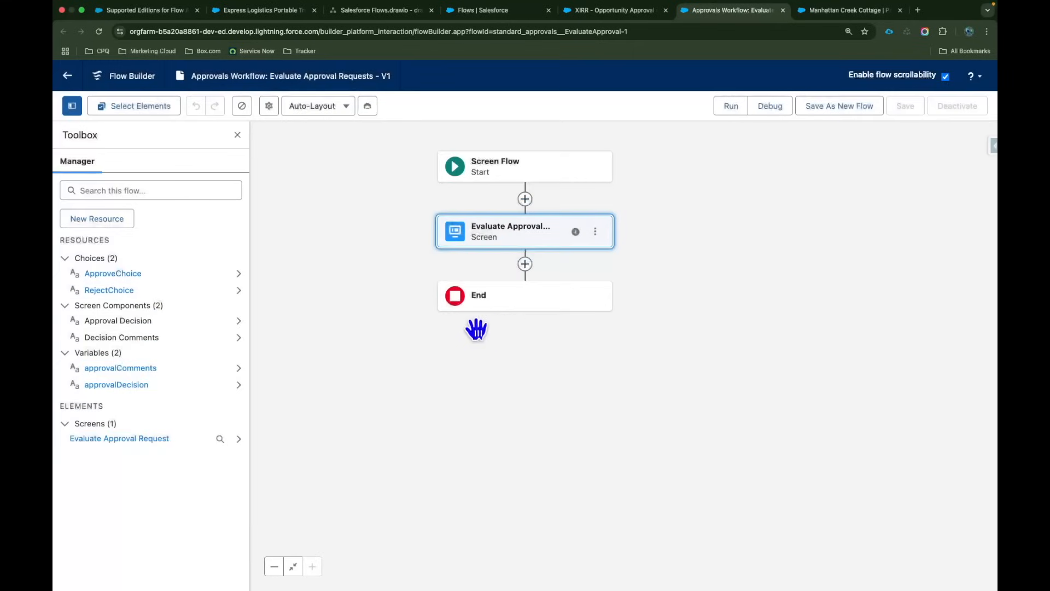
- Examine the choice labels and values of the ApproveChoice and RejectChoice resources without changing them
{"action": "left_click", "coordinate": [121, 273]}
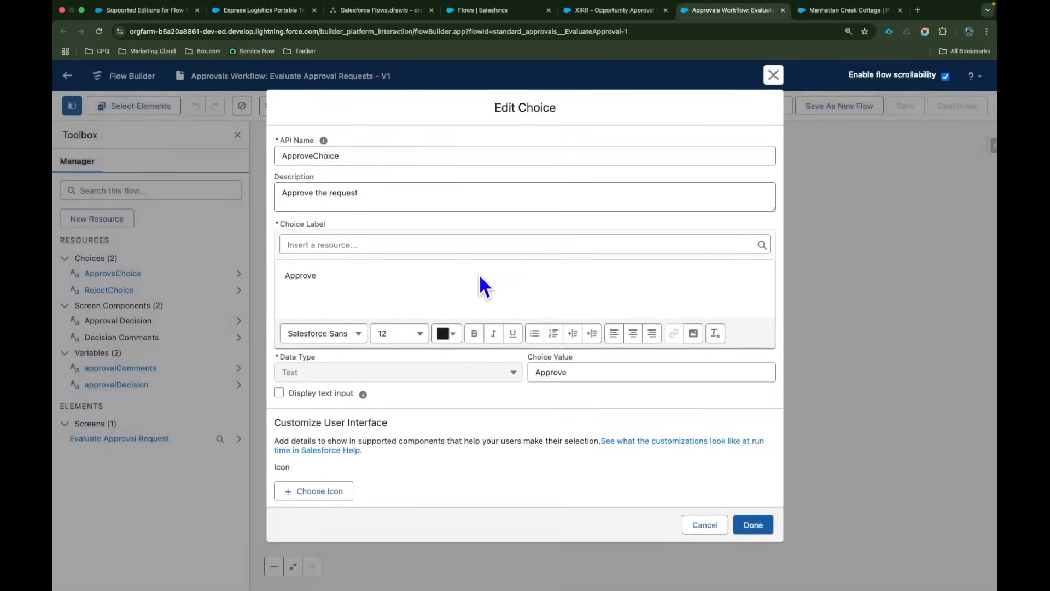
{"action": "left_click", "coordinate": [336, 275]}
{"action": "left_click_drag", "start_coordinate": [336, 275], "coordinate": [274, 274]}
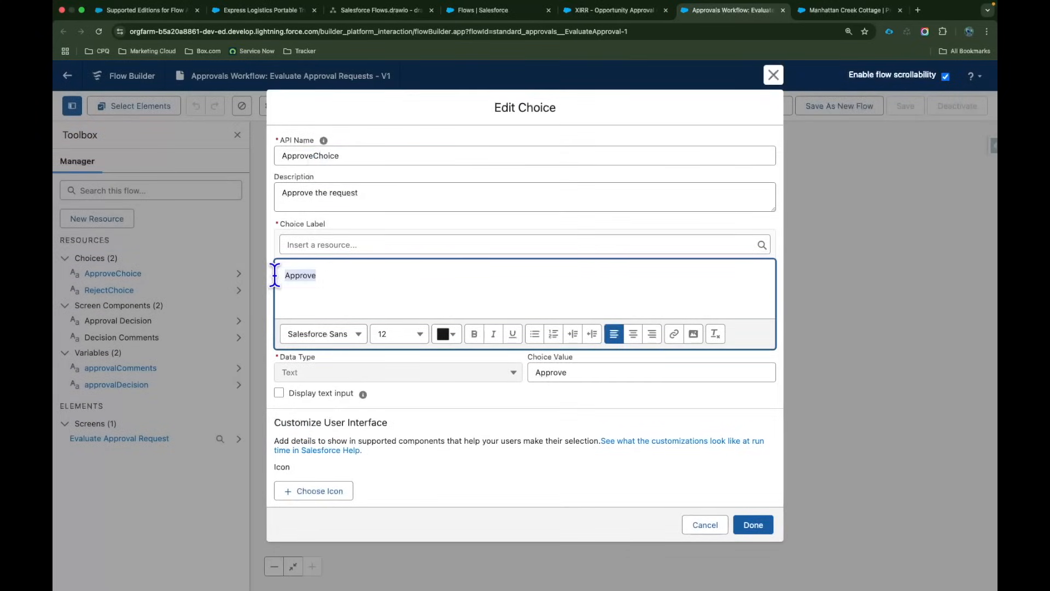
{"action": "left_click", "coordinate": [702, 525]}
{"action": "left_click", "coordinate": [126, 289]}
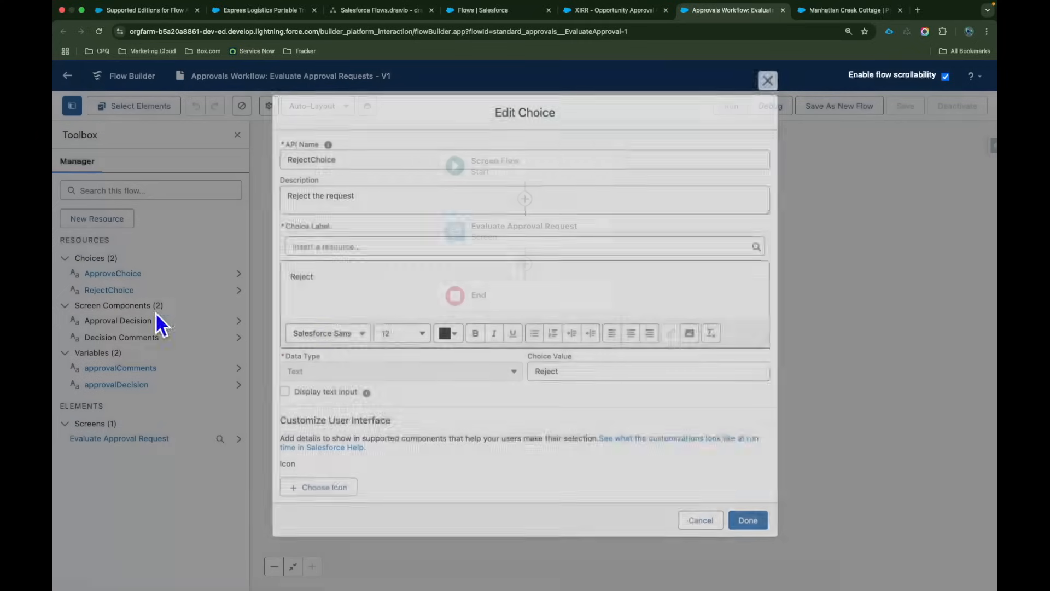
{"action": "left_click_drag", "start_coordinate": [320, 275], "coordinate": [284, 274]}
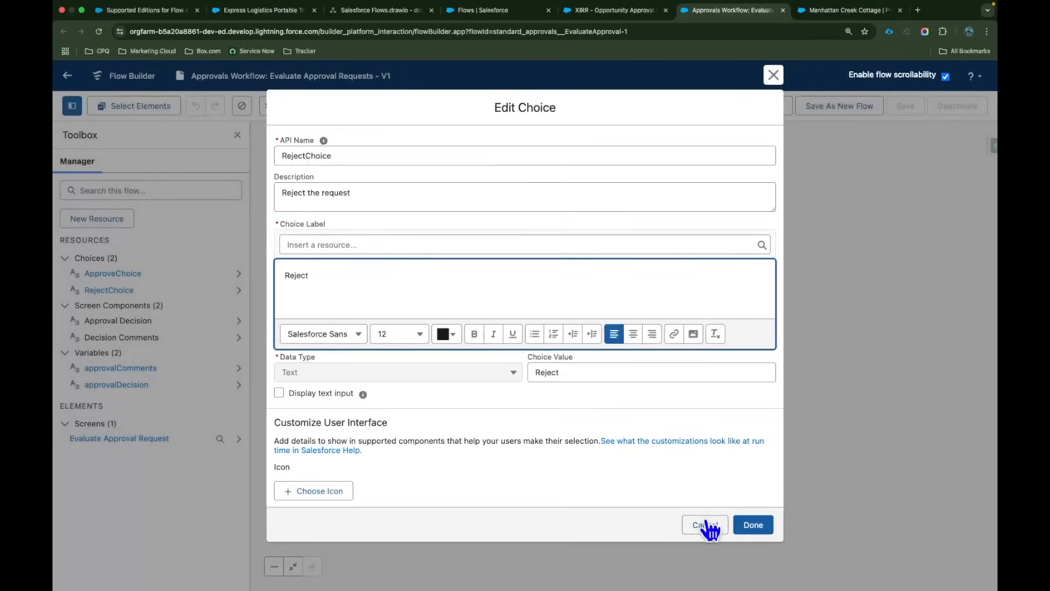
{"action": "left_click", "coordinate": [705, 525]}
- Return to the Opportunity approval process and add a second condition on the triggering Opportunity's Discount Percent to the regional manager outcome
{"action": "left_click", "coordinate": [608, 11]}
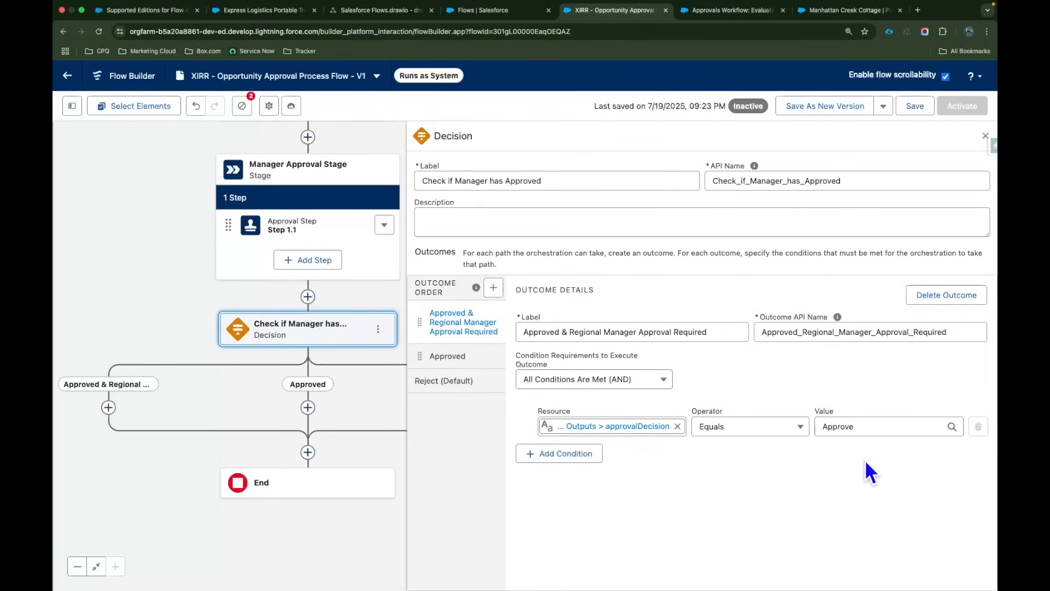
{"action": "left_click", "coordinate": [448, 357]}
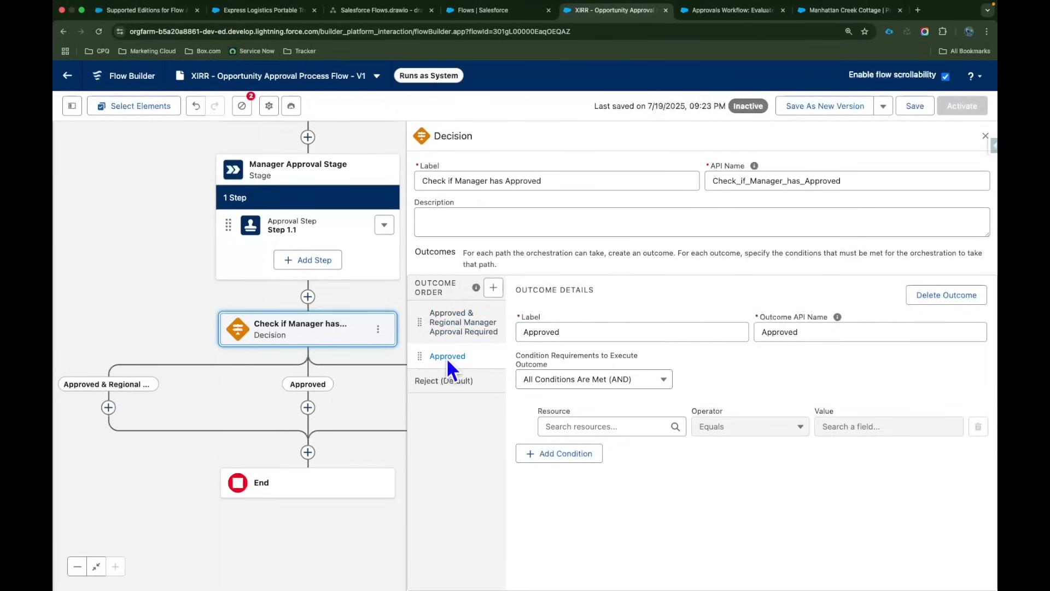
{"action": "left_click", "coordinate": [479, 334]}
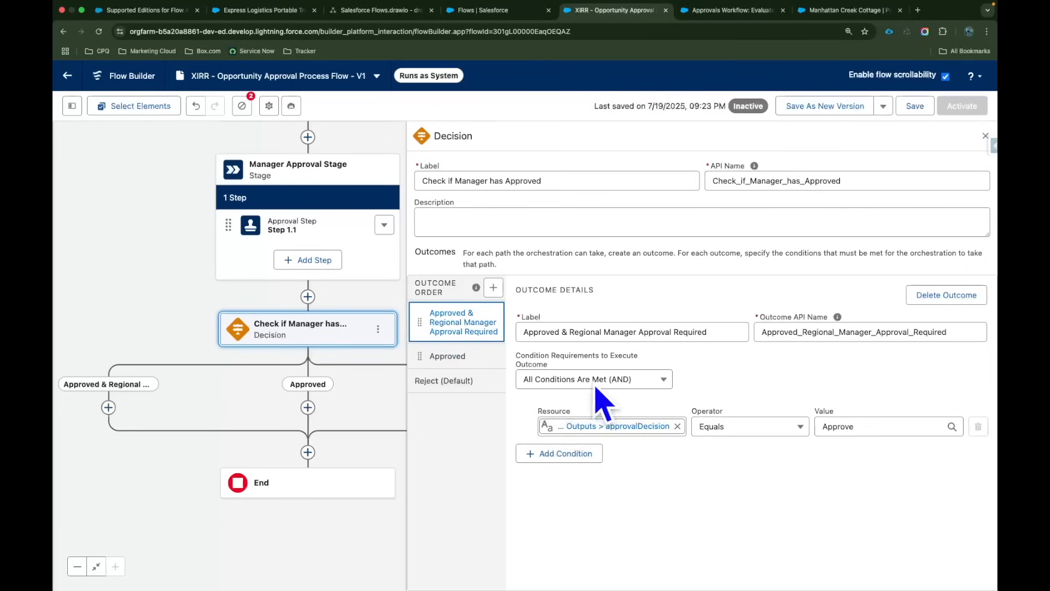
{"action": "left_click", "coordinate": [481, 328]}
{"action": "left_click", "coordinate": [575, 453]}
{"action": "left_click", "coordinate": [593, 463]}
{"action": "type", "text": "Rec"}
{"action": "left_click", "coordinate": [617, 524]}
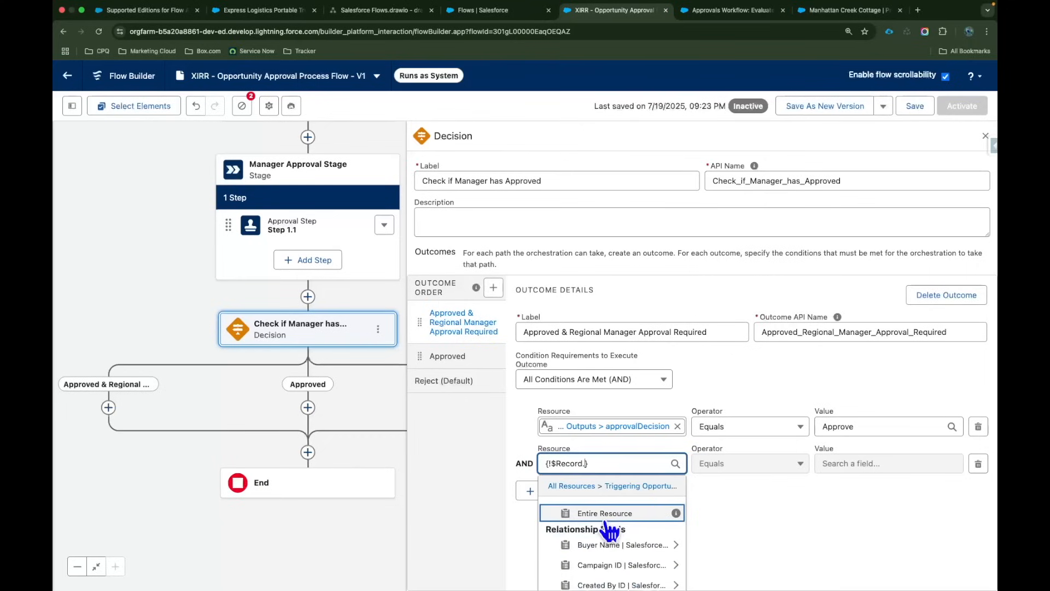
{"action": "type", "text": "Disc"}
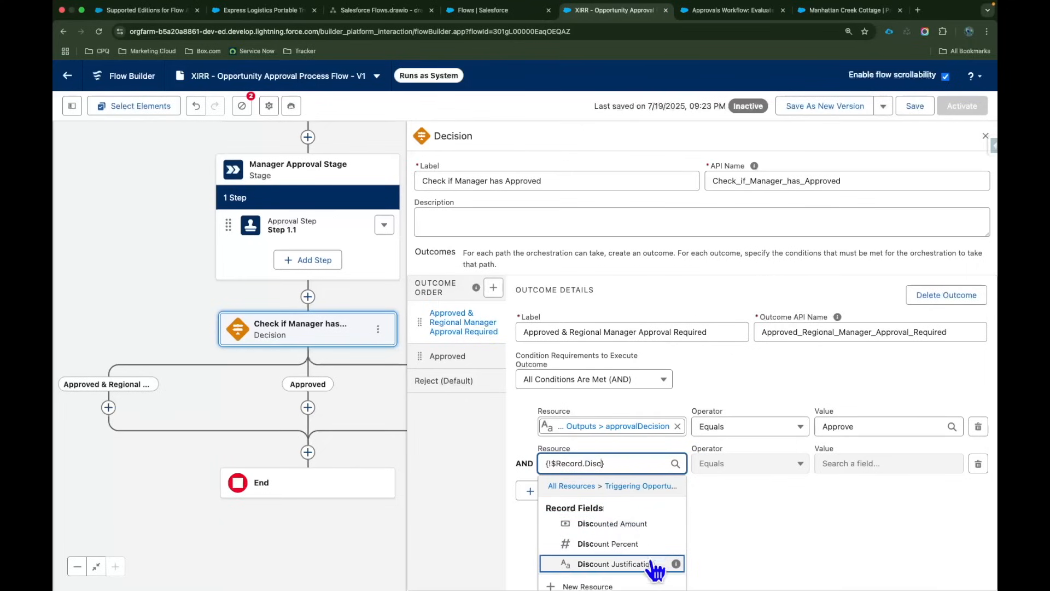
{"action": "left_click", "coordinate": [641, 544]}
- Set the Discount Percent condition to Greater Than or Equal 0.10
{"action": "left_click", "coordinate": [772, 468]}
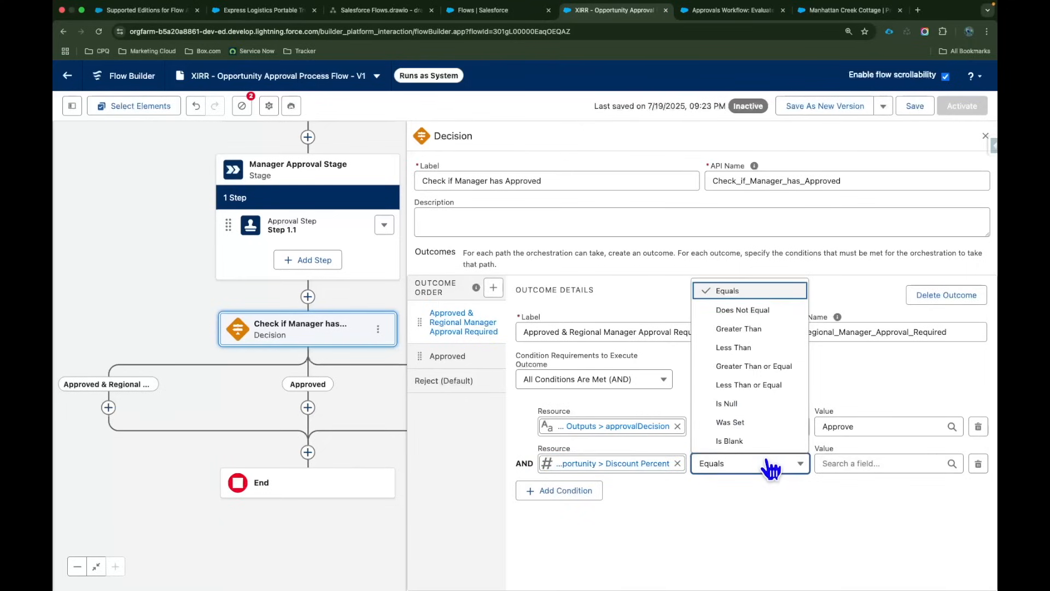
{"action": "left_click", "coordinate": [776, 370]}
{"action": "left_click", "coordinate": [870, 463]}
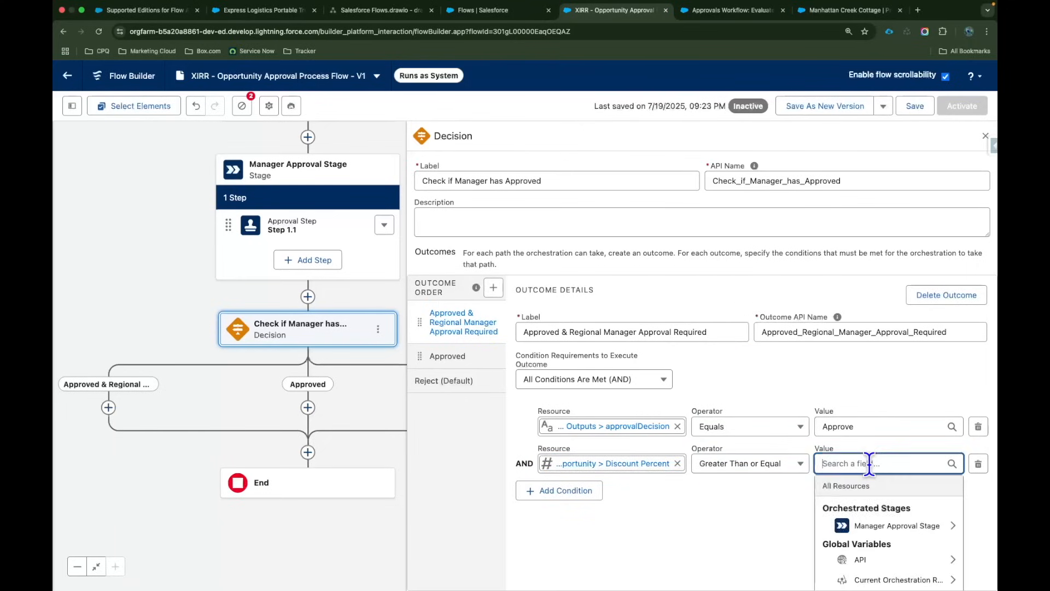
{"action": "type", "text": "0.10"}
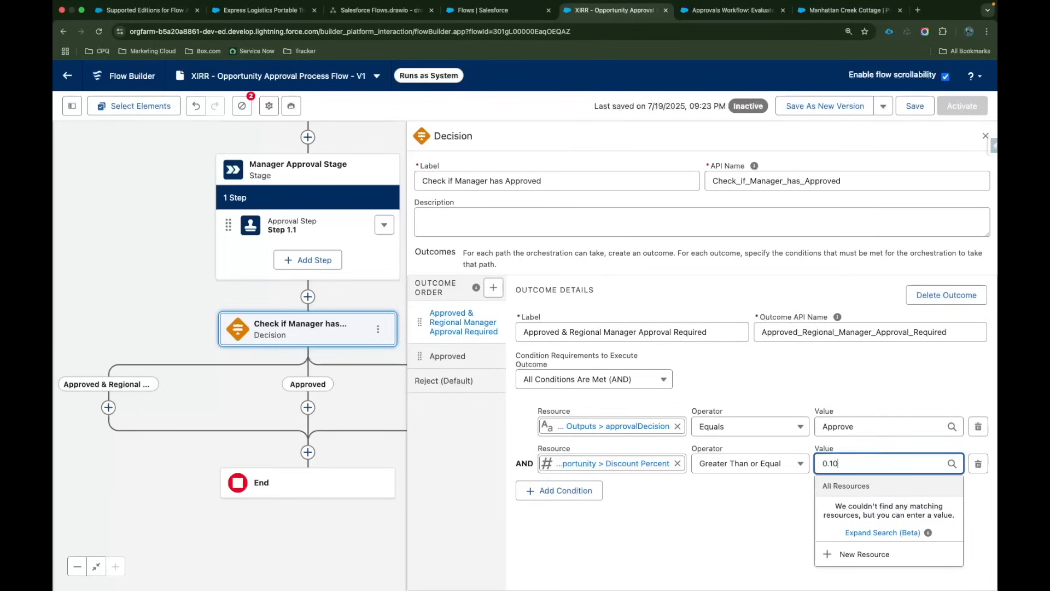
{"action": "left_click", "coordinate": [742, 510]}
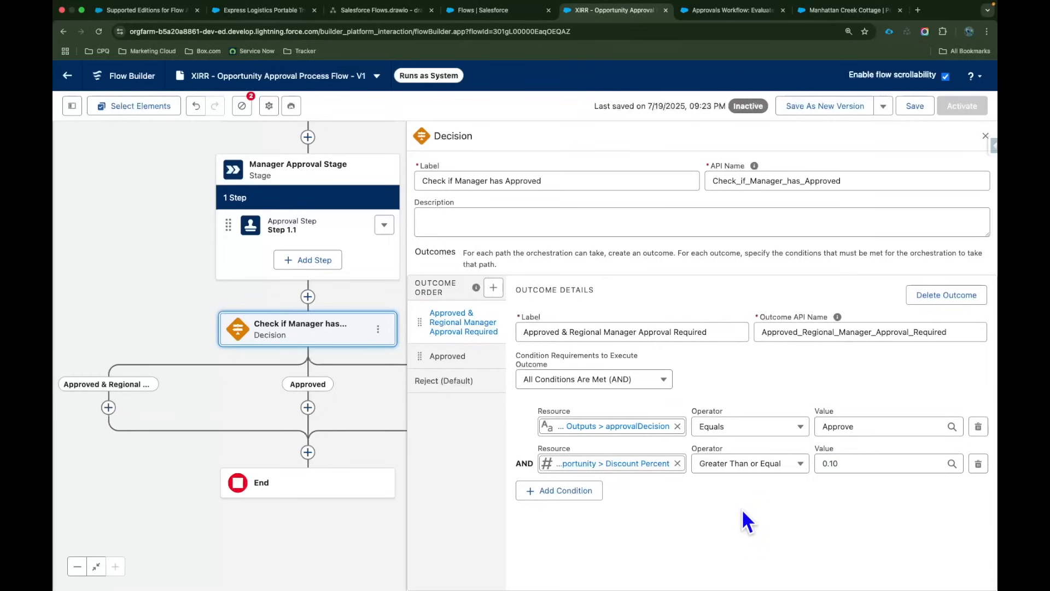
- Set the Approved outcome's condition to Manager Approval Stage > Step 1.1 > Outputs > approvalDecision Equals Approve, and close the decision
{"action": "left_click", "coordinate": [453, 359]}
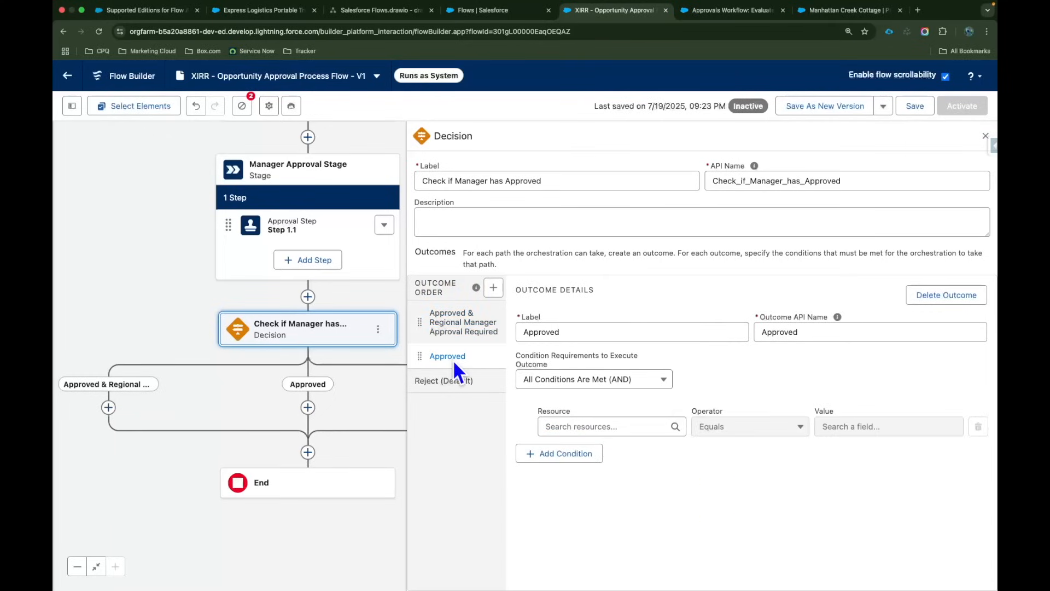
{"action": "left_click", "coordinate": [586, 426]}
{"action": "left_click", "coordinate": [613, 487]}
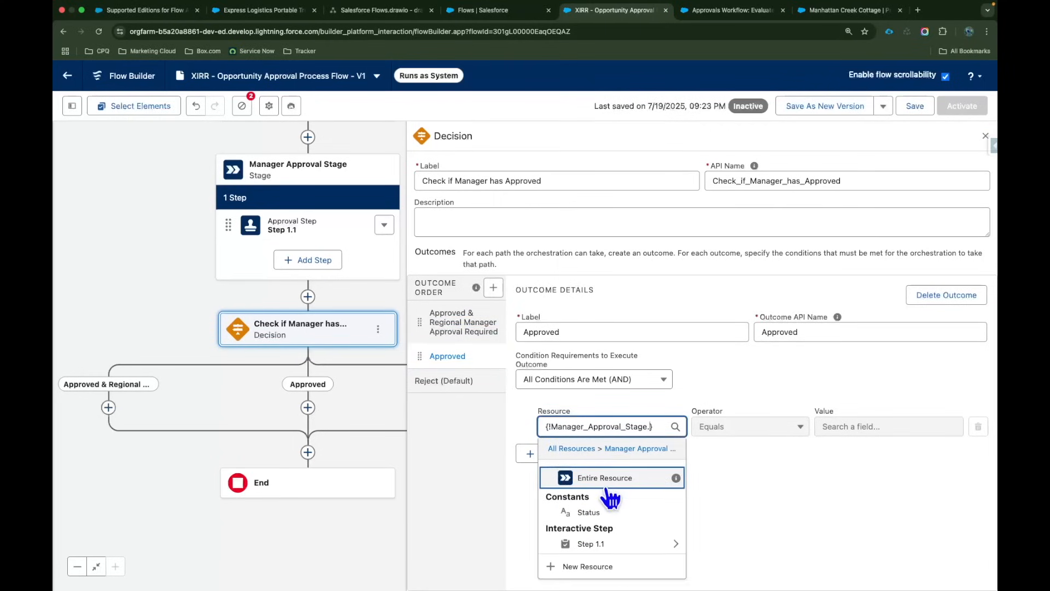
{"action": "left_click", "coordinate": [608, 544]}
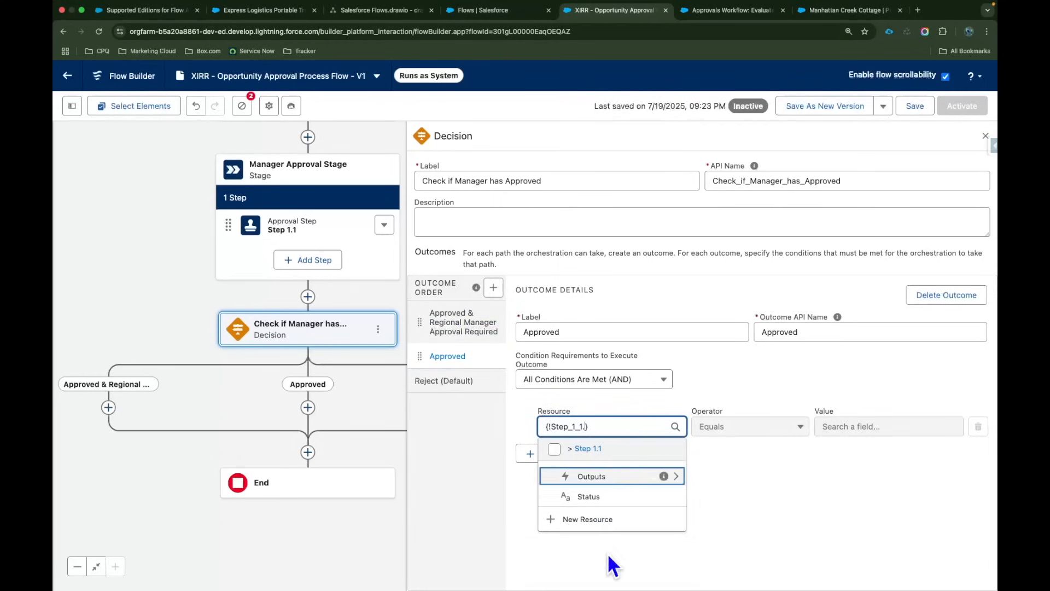
{"action": "left_click", "coordinate": [616, 475]}
{"action": "left_click", "coordinate": [637, 514]}
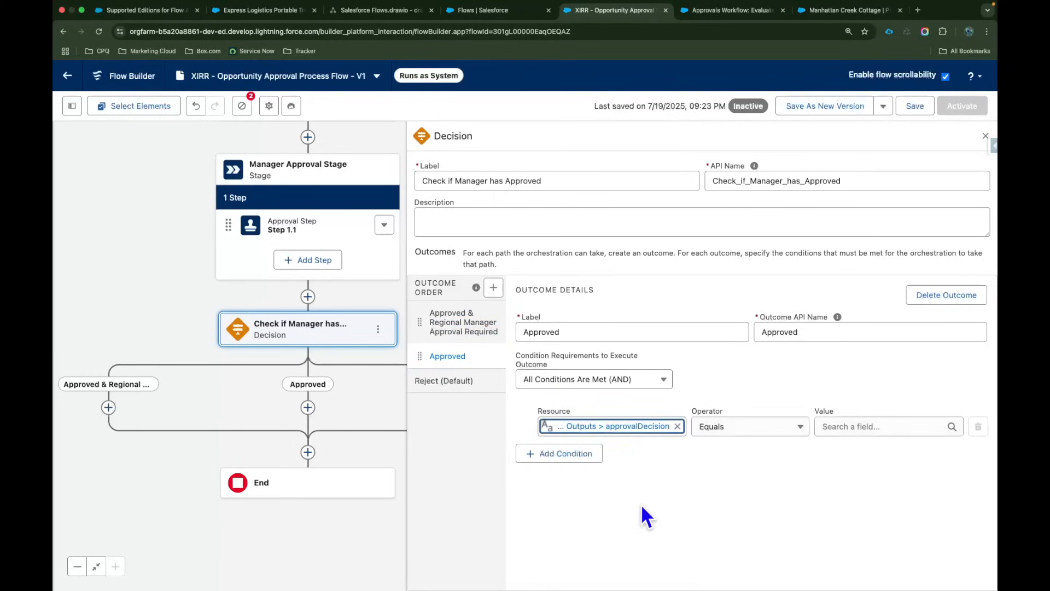
{"action": "left_click", "coordinate": [859, 424]}
{"action": "type", "text": "Approve"}
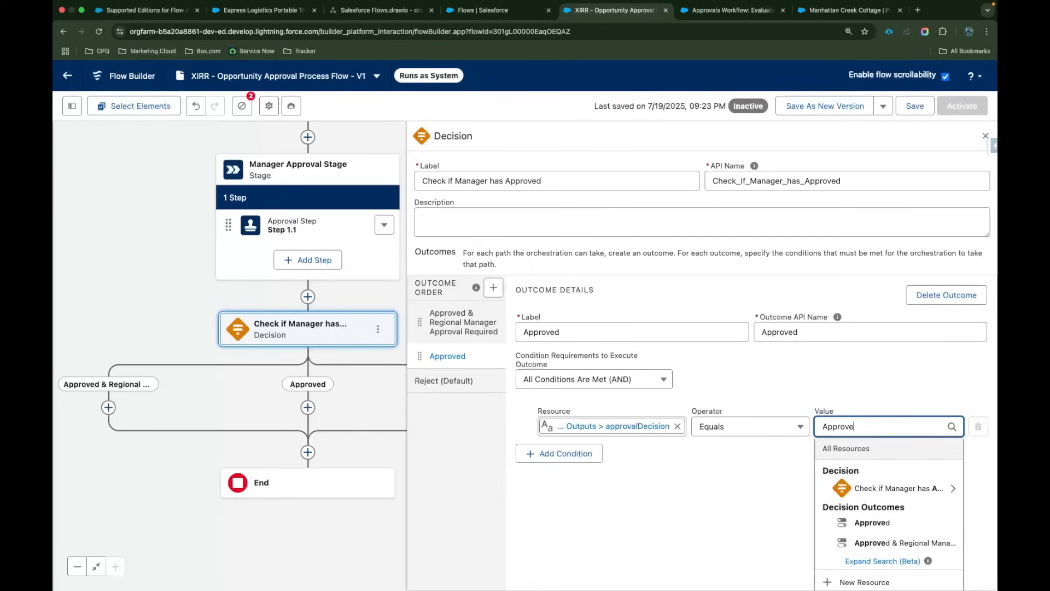
{"action": "left_click", "coordinate": [729, 516]}
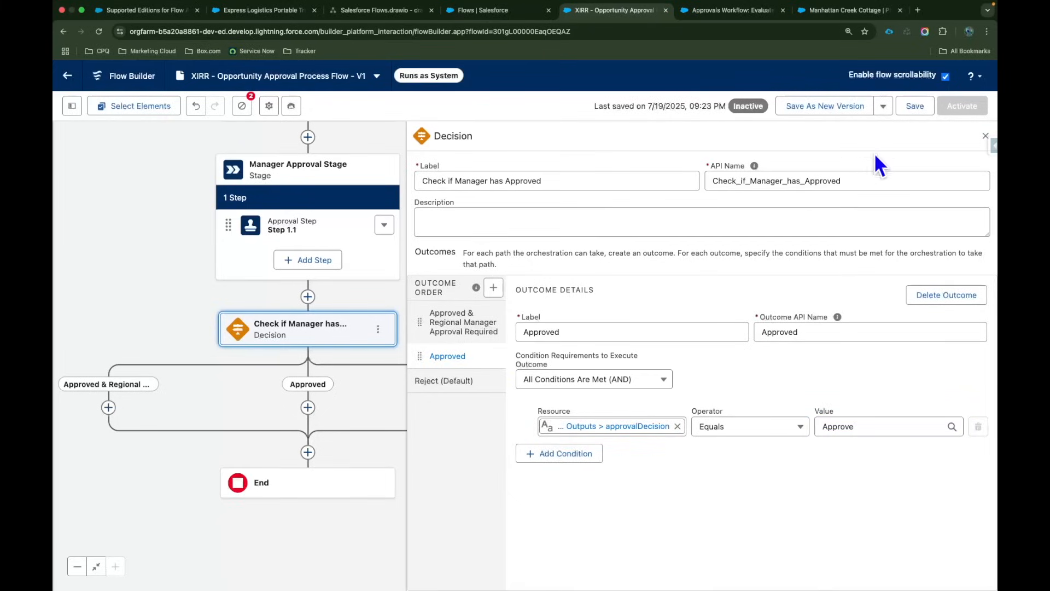
{"action": "left_click", "coordinate": [984, 137]}
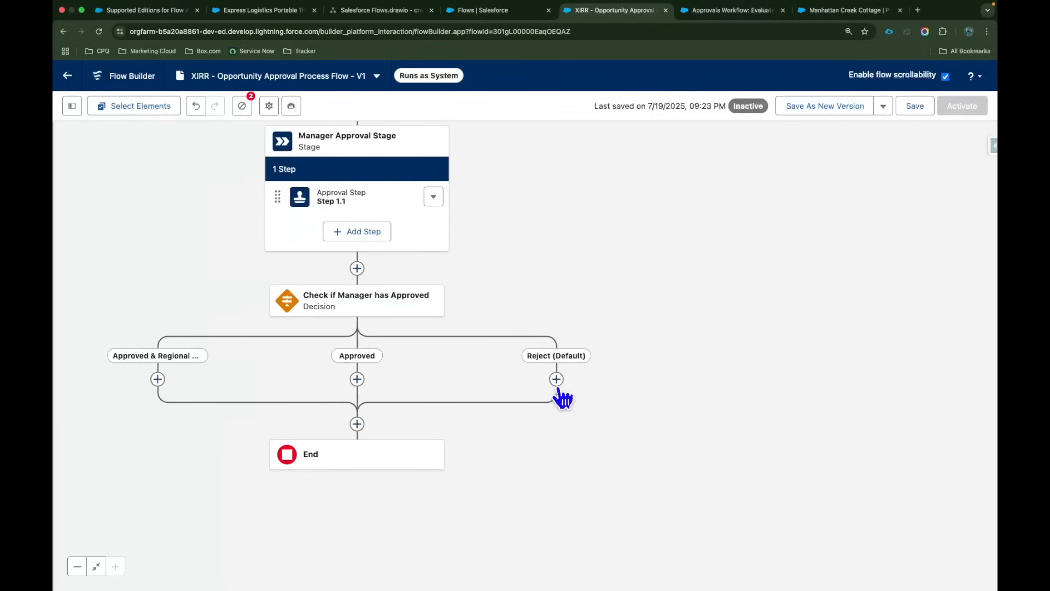
- Give the Reject and Approved paths their own End elements and save the flow
{"action": "left_click", "coordinate": [557, 379]}
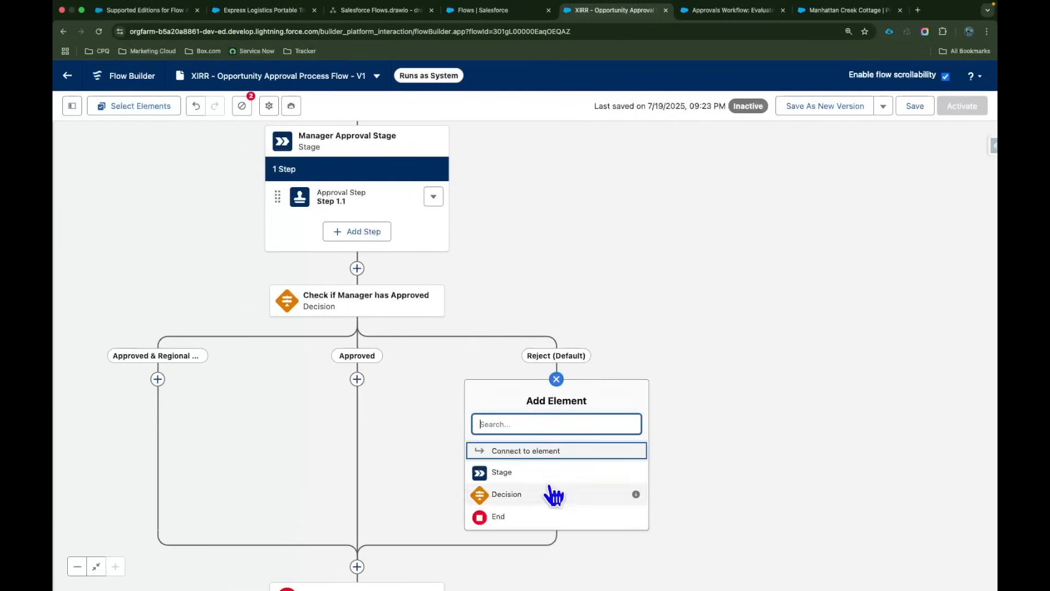
{"action": "left_click", "coordinate": [518, 516]}
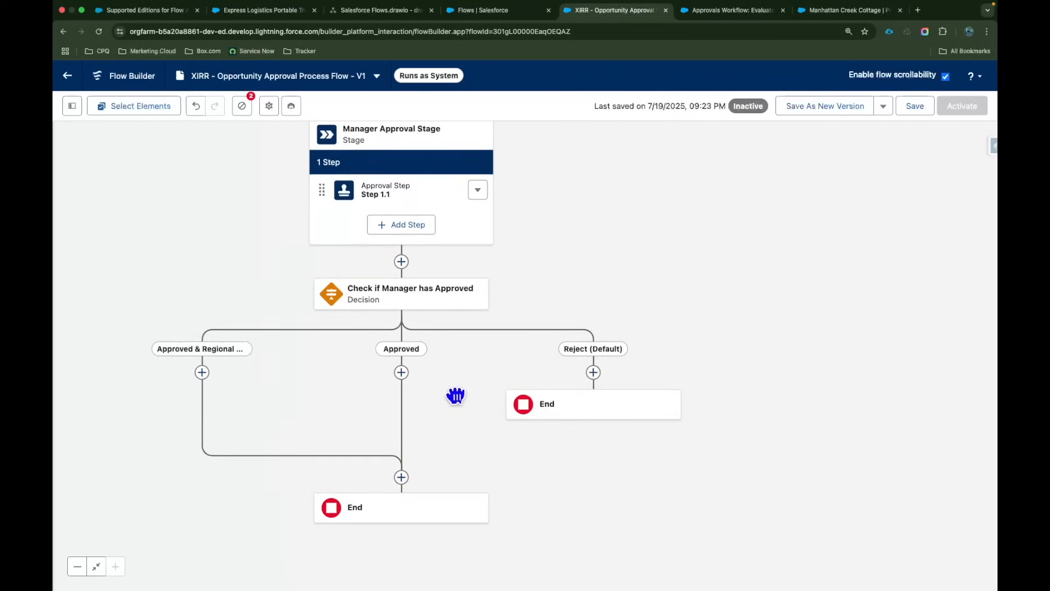
{"action": "left_click", "coordinate": [401, 372]}
{"action": "left_click", "coordinate": [403, 505]}
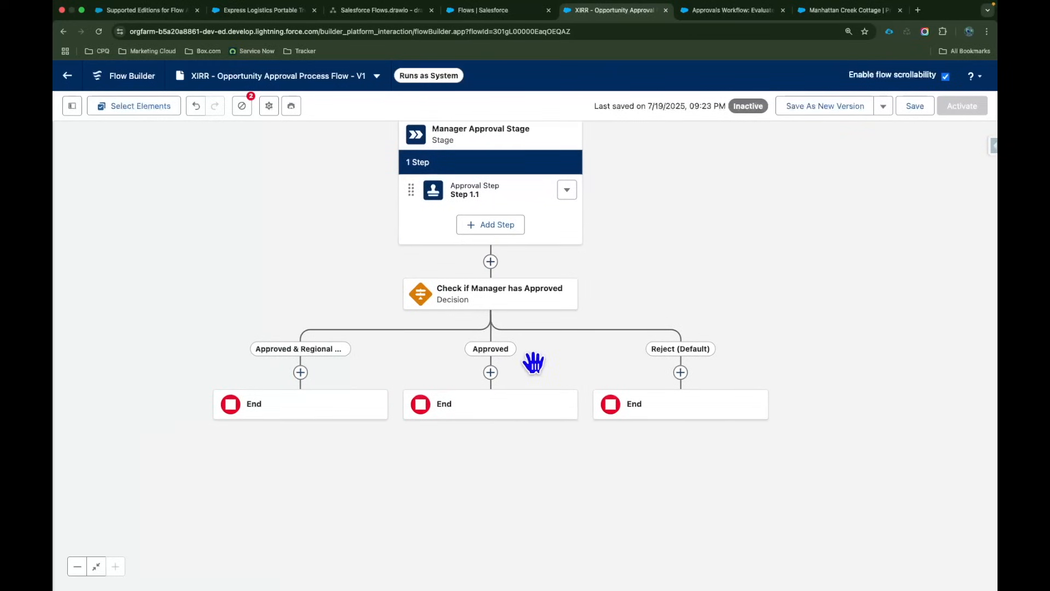
{"action": "left_click", "coordinate": [915, 107]}
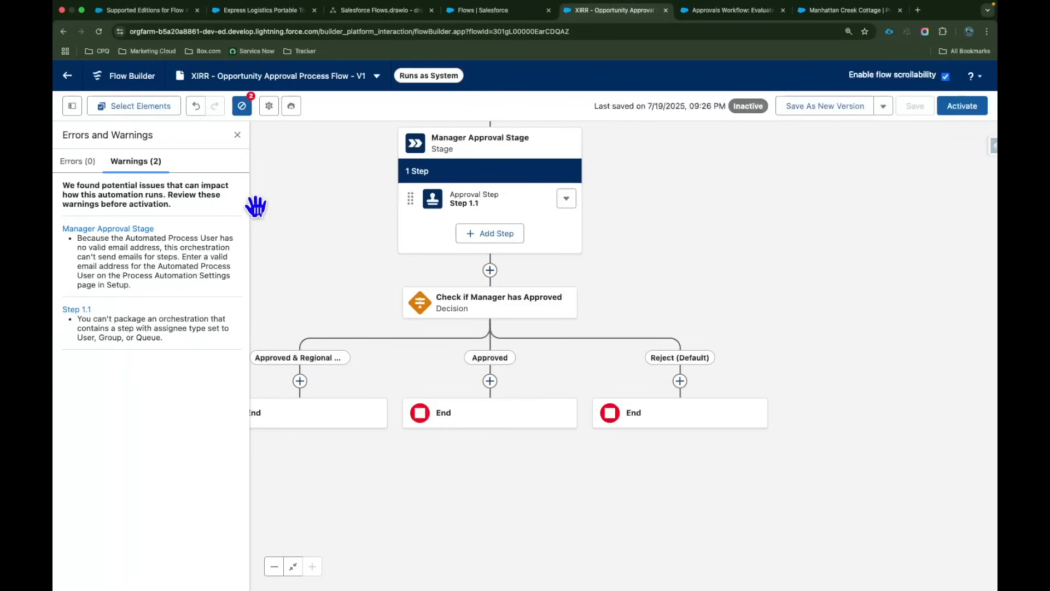
{"action": "left_click", "coordinate": [237, 135]}
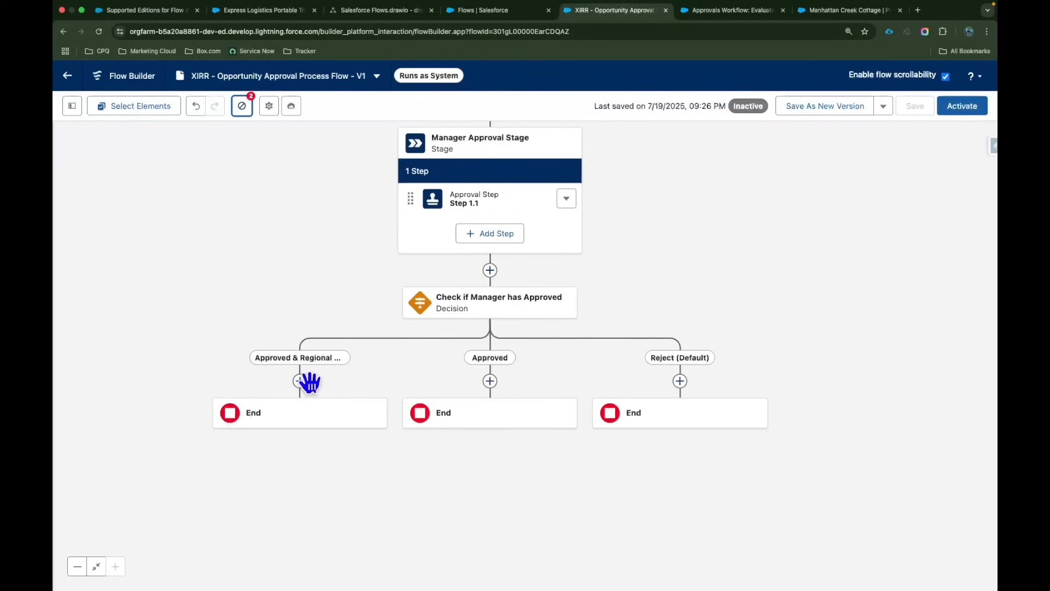
- Add a stage labelled "Regional Manager Approval Stage" on the Approved & Regional Manager Approval Required path
{"action": "left_click_drag", "start_coordinate": [410, 359], "coordinate": [406, 389]}
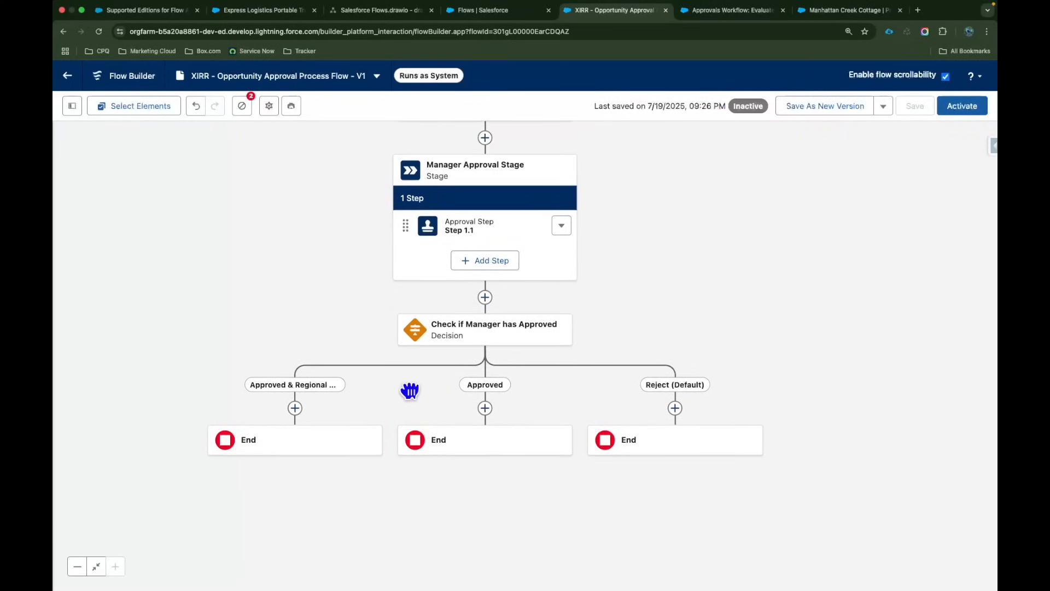
{"action": "left_click", "coordinate": [296, 409]}
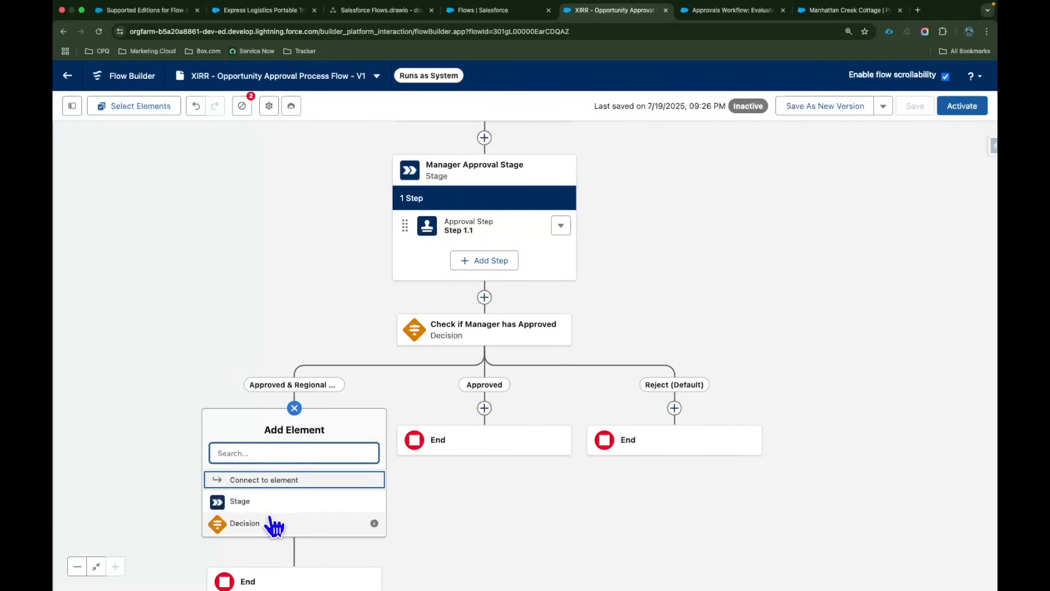
{"action": "left_click", "coordinate": [257, 502]}
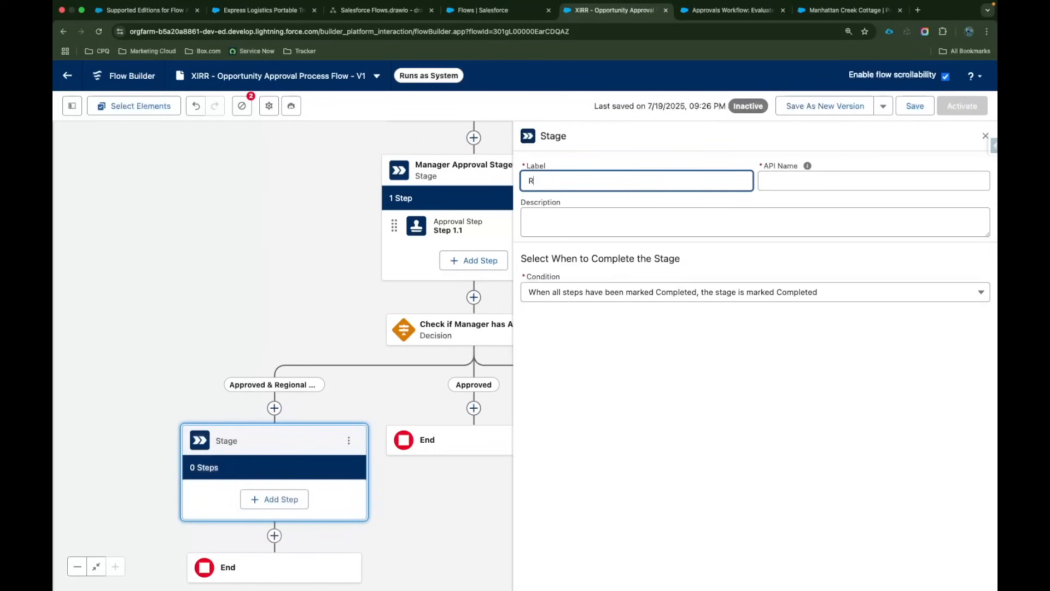
{"action": "type", "text": "Regional Manager Approval Stage"}
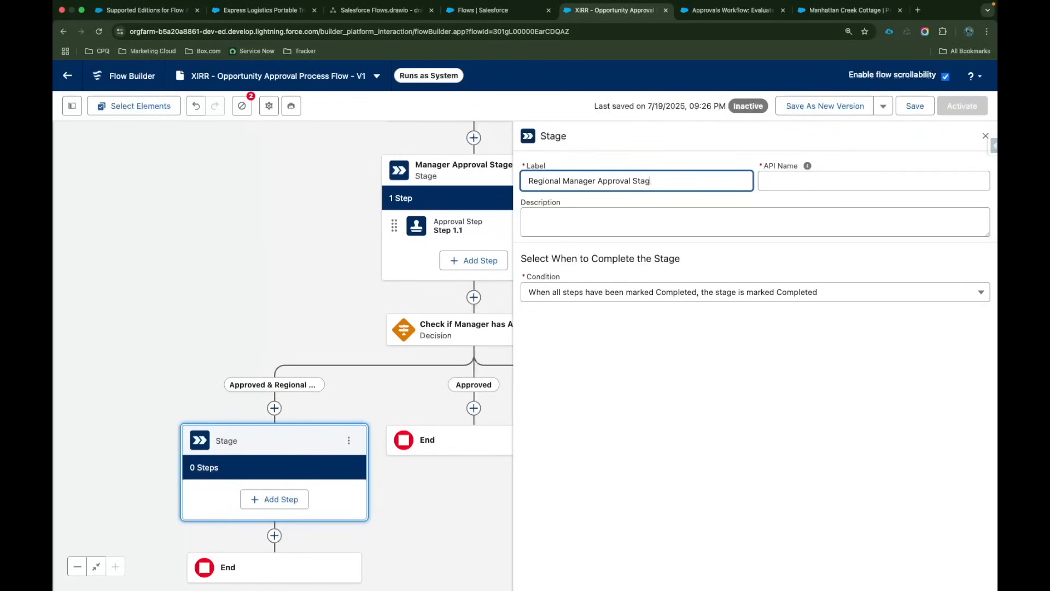
{"action": "key", "text": "Tab"}
{"action": "key", "text": "Tab"}
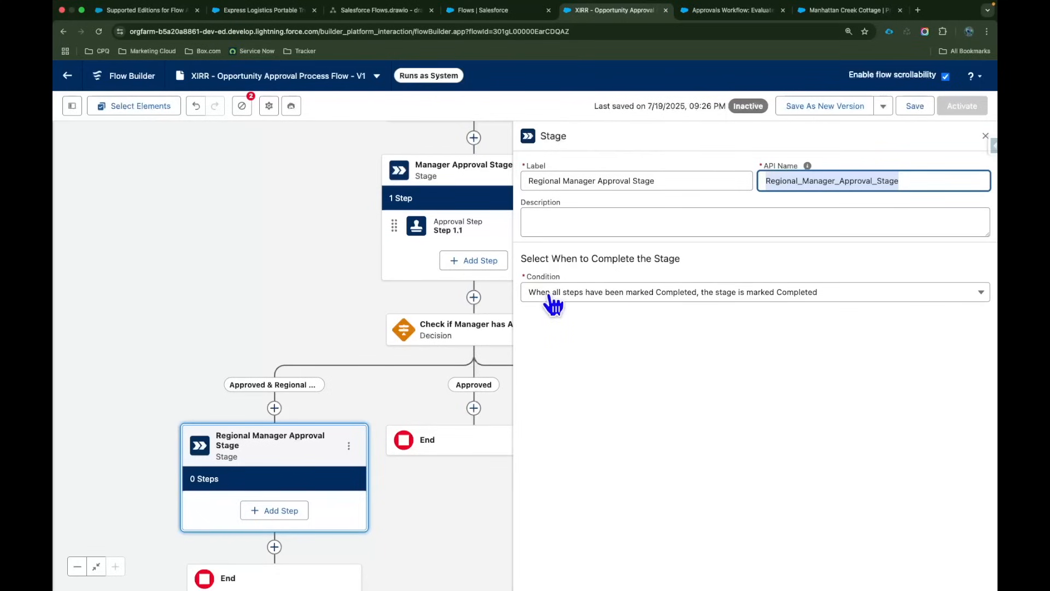
{"action": "left_click", "coordinate": [988, 139]}
- Add an approval step to the regional manager stage that runs the action Approvals Workflow: Evaluate Approval Requests
{"action": "scroll", "coordinate": [368, 386], "scroll_direction": "down", "scroll_amount": 2}
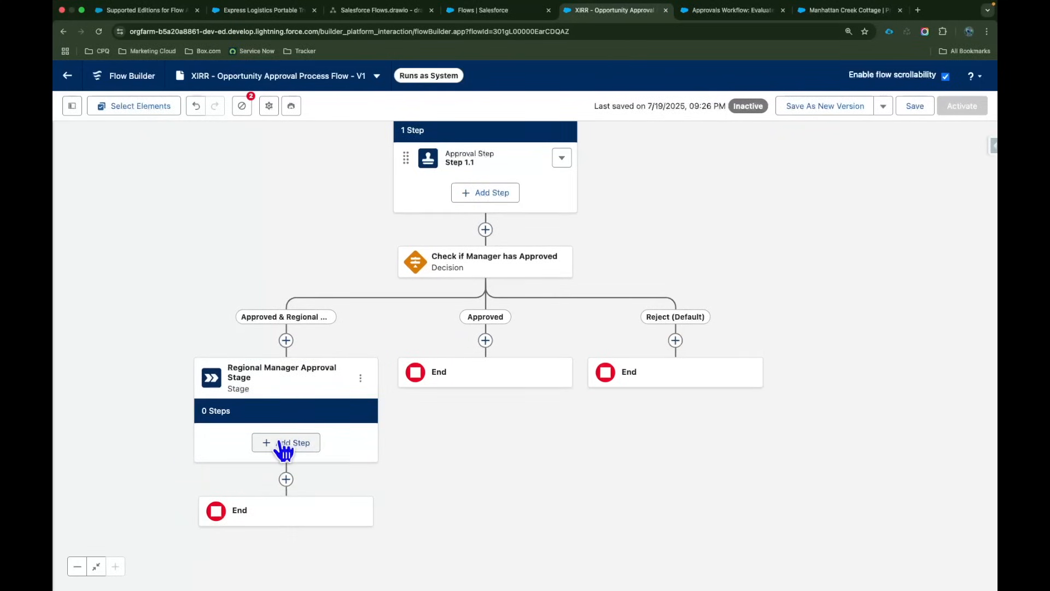
{"action": "left_click", "coordinate": [283, 446]}
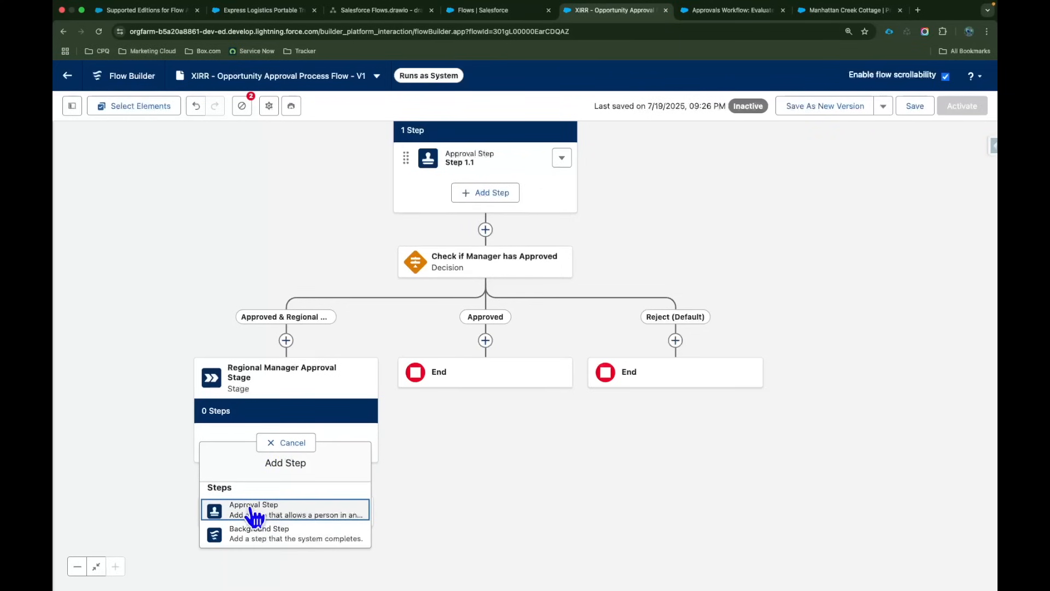
{"action": "left_click", "coordinate": [298, 517]}
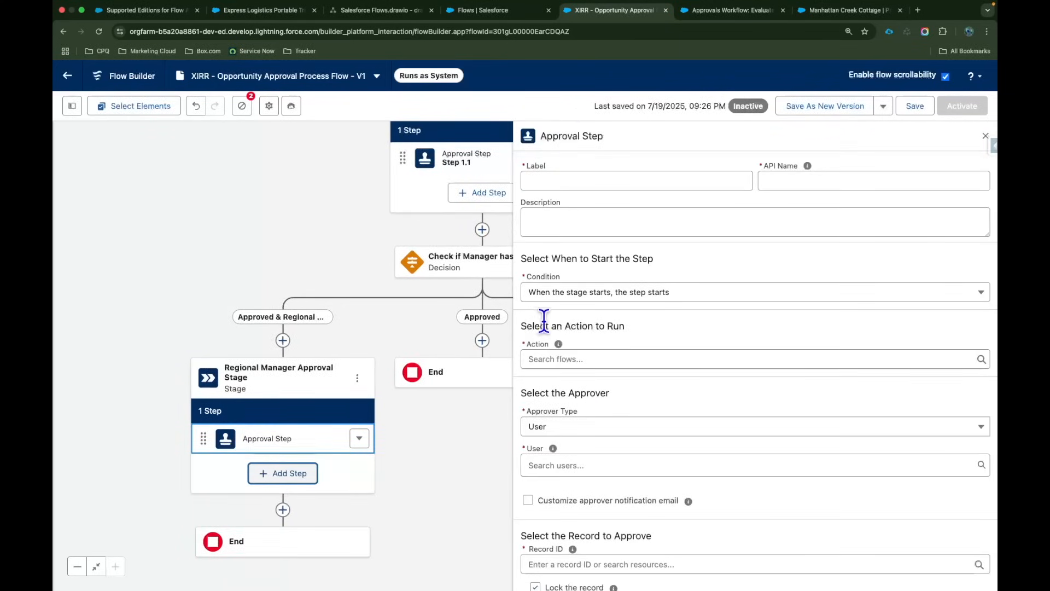
{"action": "left_click", "coordinate": [557, 359]}
{"action": "type", "text": "Eval"}
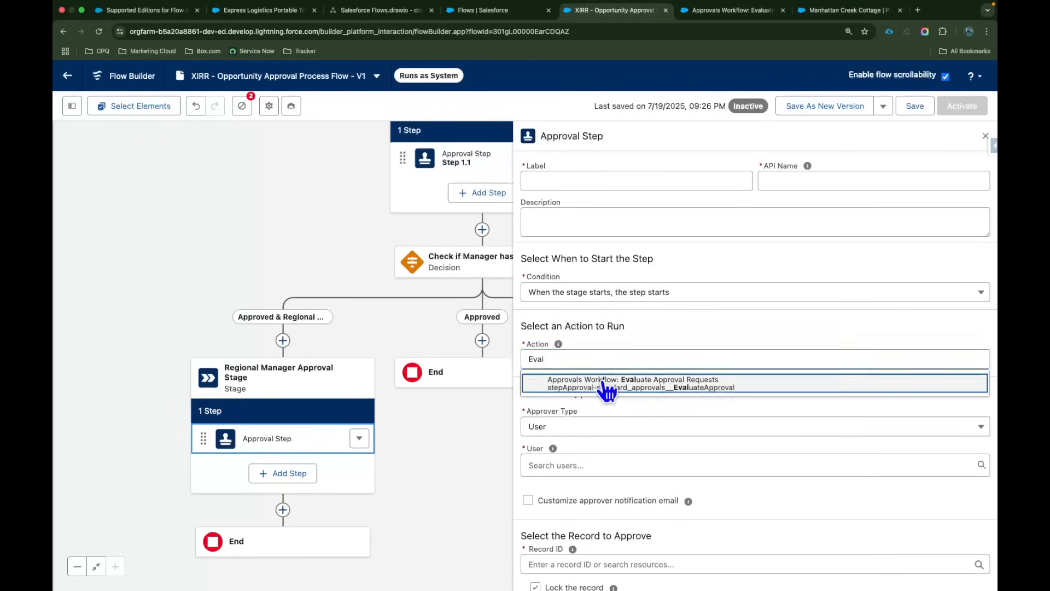
{"action": "left_click", "coordinate": [605, 385]}
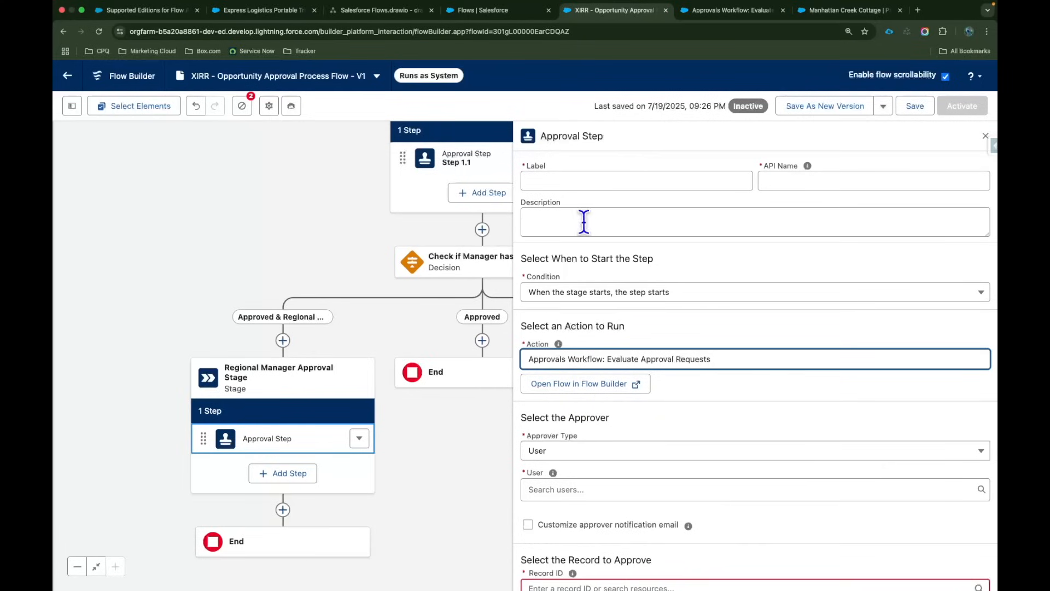
- Label the new approval step "Regional Manager Approval" and select Admin User as its approver
{"action": "left_click", "coordinate": [582, 181]}
{"action": "type", "text": "Regional Mam"}
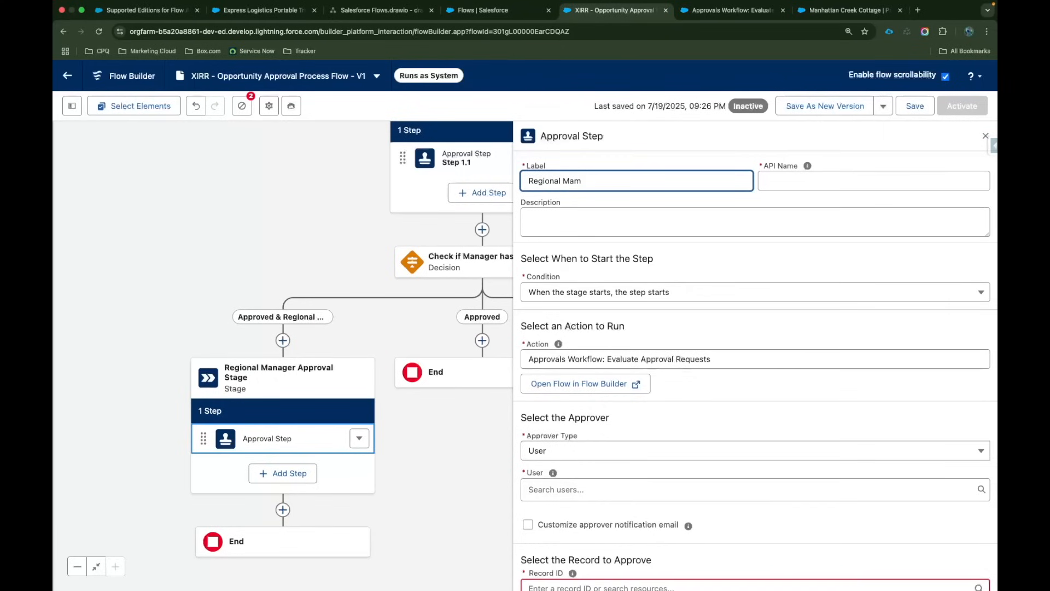
{"action": "type", "text": "r Approval"}
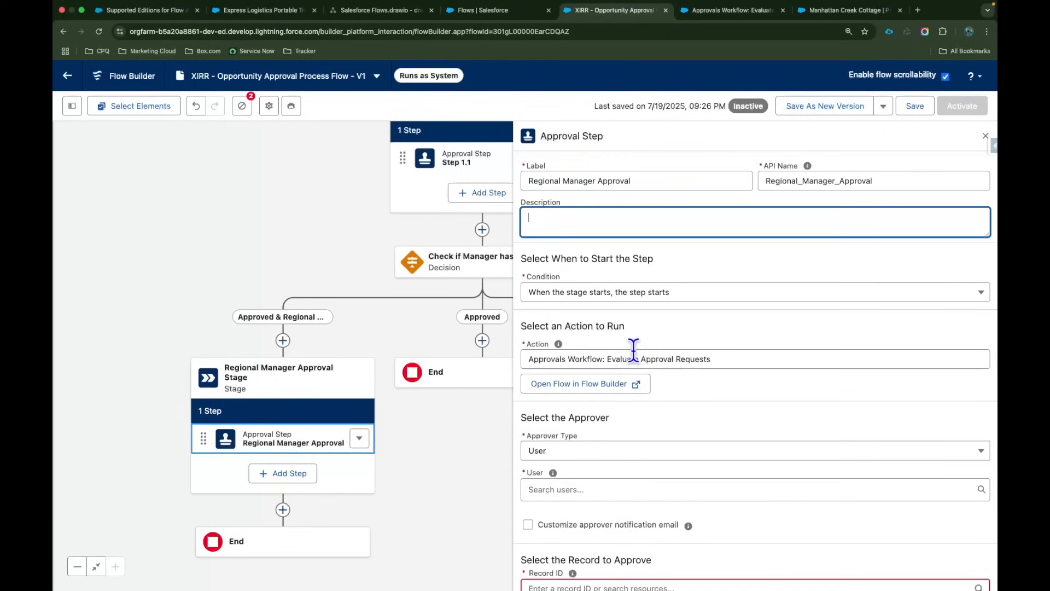
{"action": "scroll", "coordinate": [691, 422], "scroll_direction": "down", "scroll_amount": 1}
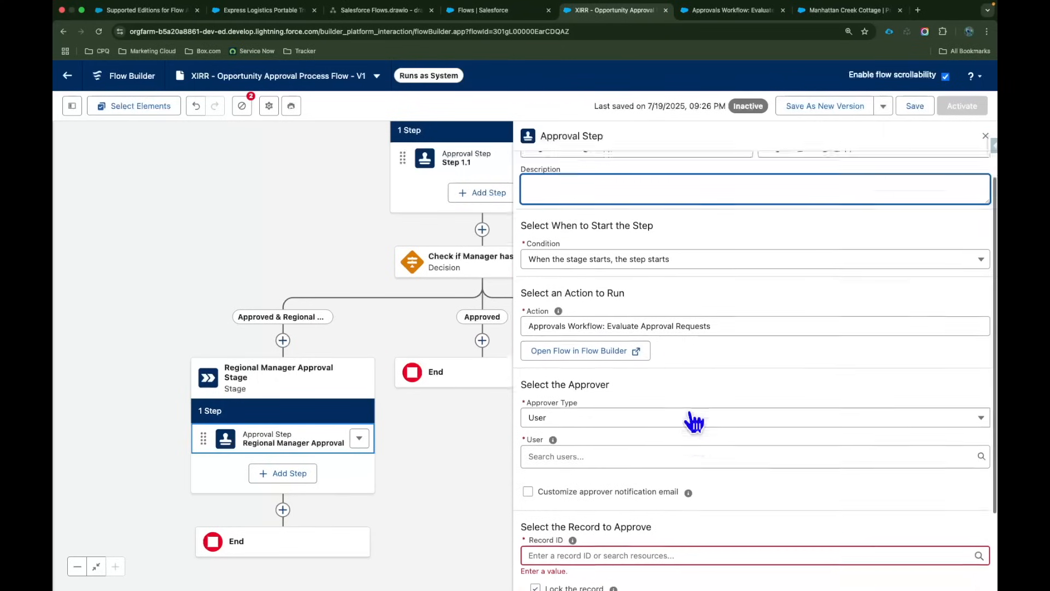
{"action": "left_click", "coordinate": [603, 449]}
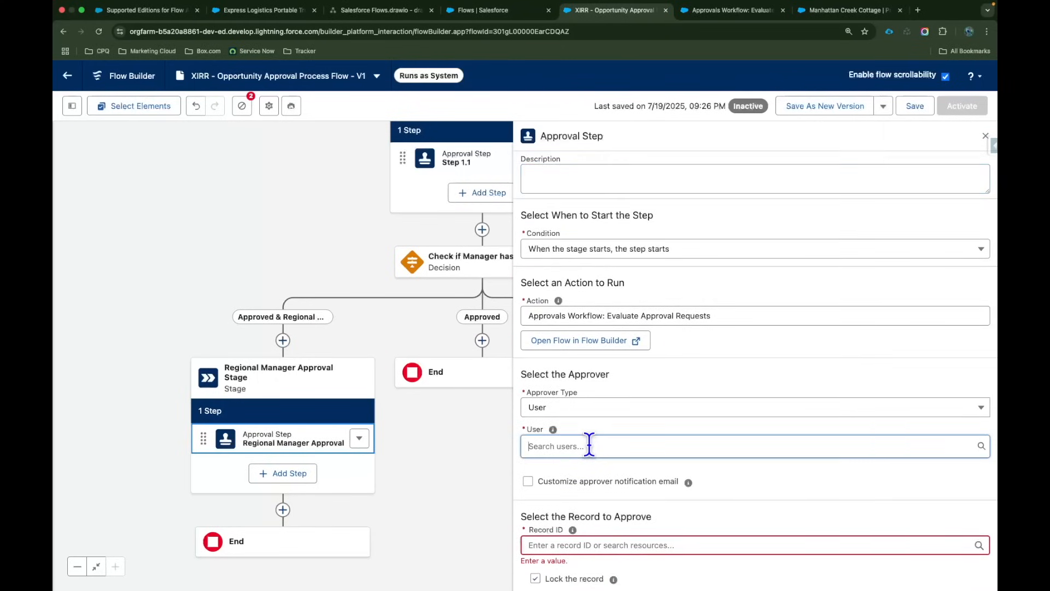
{"action": "left_click", "coordinate": [585, 473]}
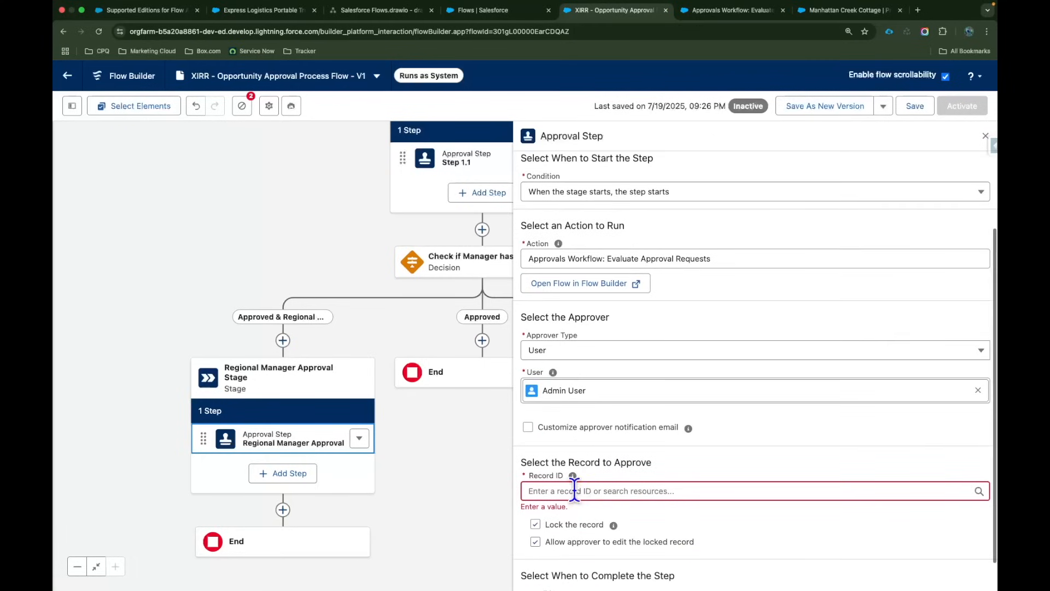
- Set the approval step's record ID to Triggering Opportunity > Opportunity ID and save the flow, closing the step and the warnings
{"action": "left_click", "coordinate": [601, 489]}
{"action": "type", "text": "rec"}
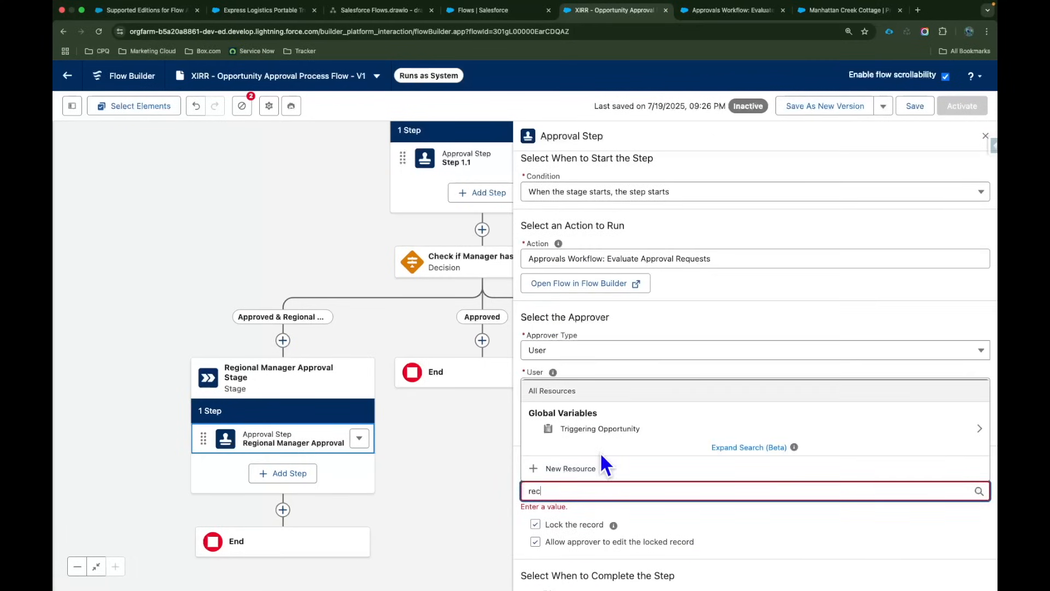
{"action": "left_click", "coordinate": [602, 431]}
{"action": "type", "text": "Id"}
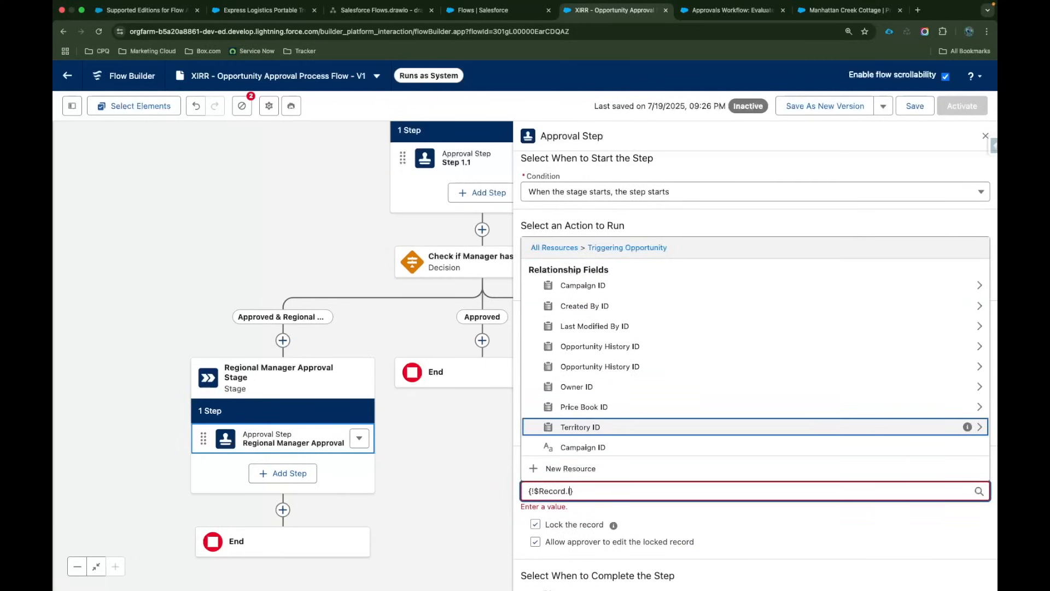
{"action": "left_click", "coordinate": [601, 510]}
{"action": "scroll", "coordinate": [569, 510], "scroll_direction": "down", "scroll_amount": 1}
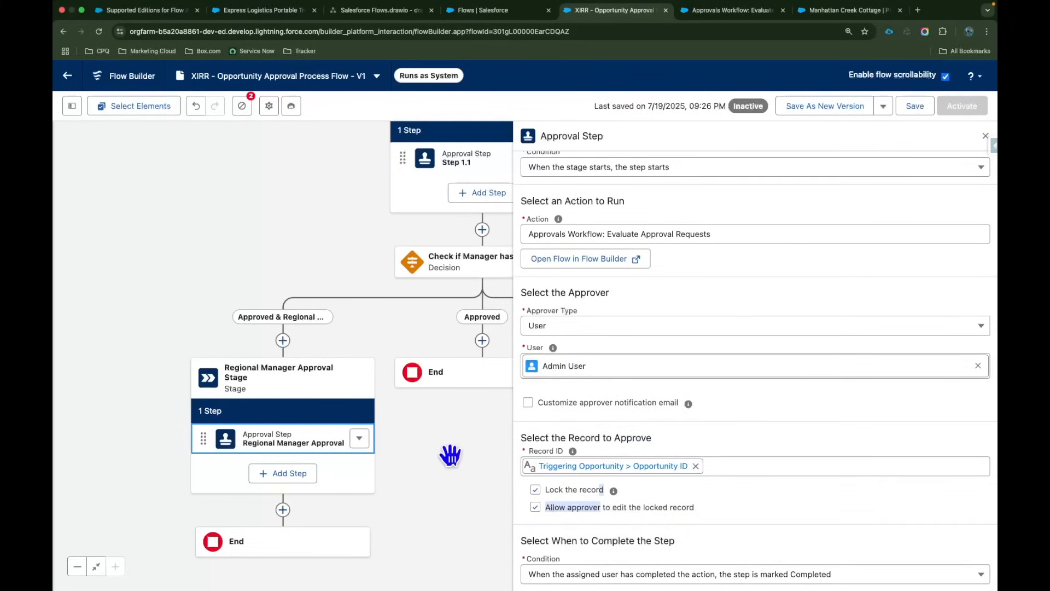
{"action": "left_click", "coordinate": [915, 106]}
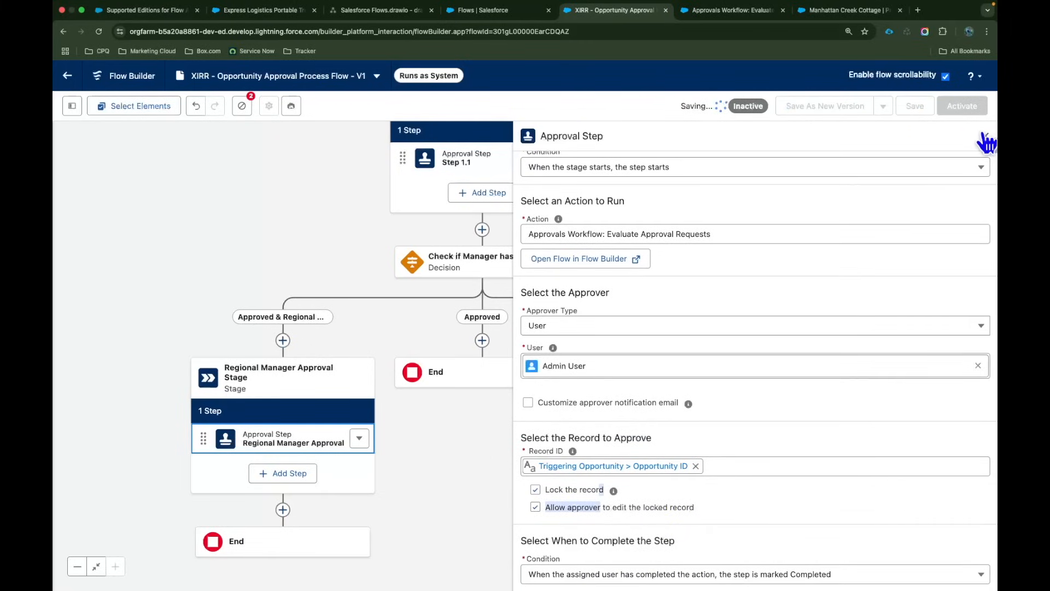
{"action": "left_click", "coordinate": [986, 141]}
{"action": "left_click_drag", "start_coordinate": [627, 328], "coordinate": [617, 291]}
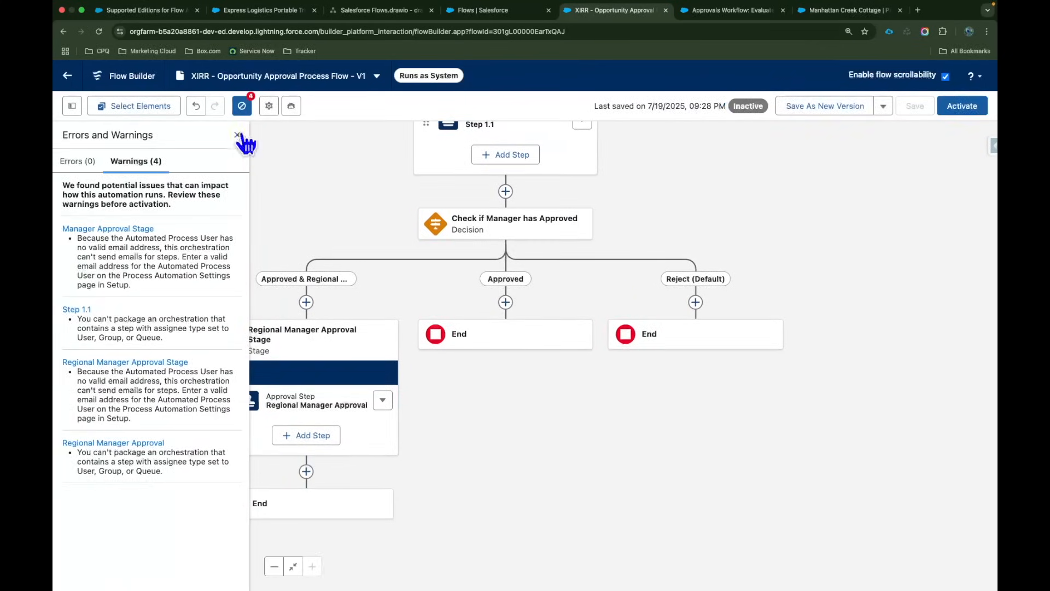
{"action": "left_click", "coordinate": [237, 134]}
- Add a decision labelled "Approve or Reject" after the Regional Manager Approval Stage
{"action": "left_click_drag", "start_coordinate": [478, 418], "coordinate": [544, 376]}
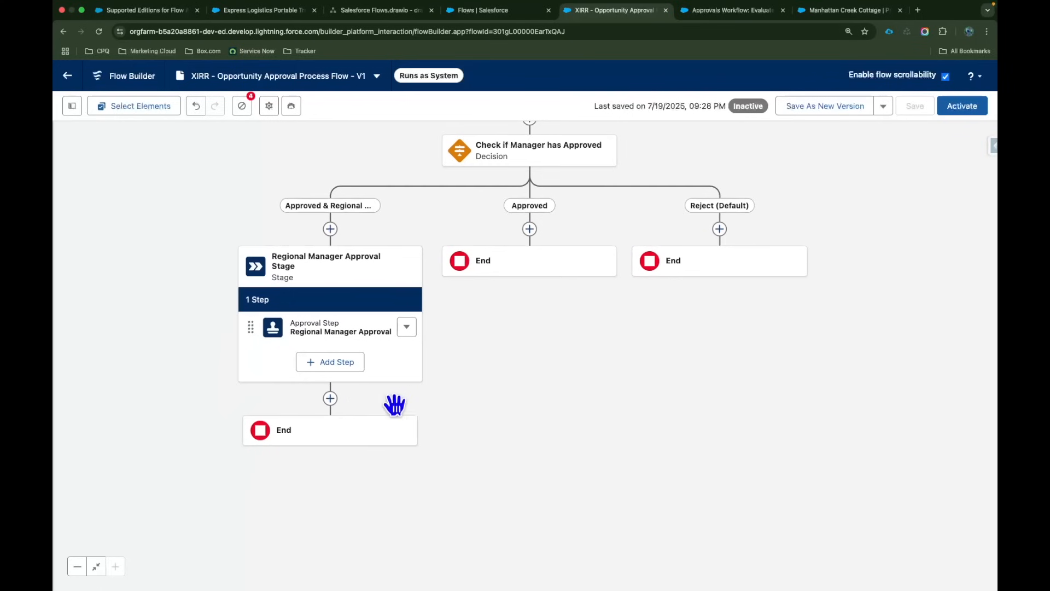
{"action": "left_click", "coordinate": [330, 398]}
{"action": "left_click", "coordinate": [289, 508]}
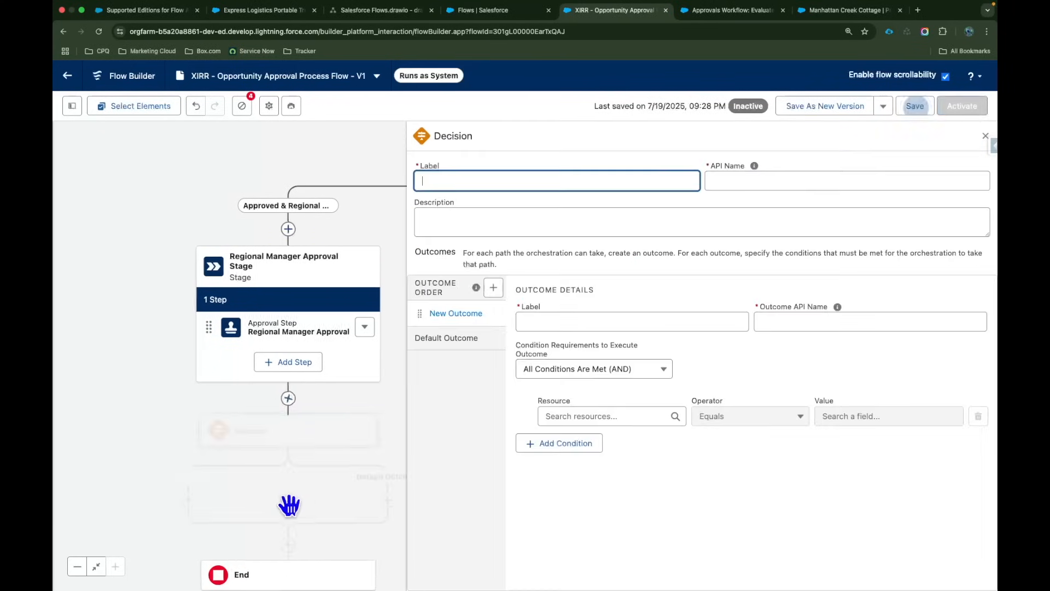
{"action": "type", "text": "Approve or Reject"}
{"action": "left_click", "coordinate": [570, 283]}
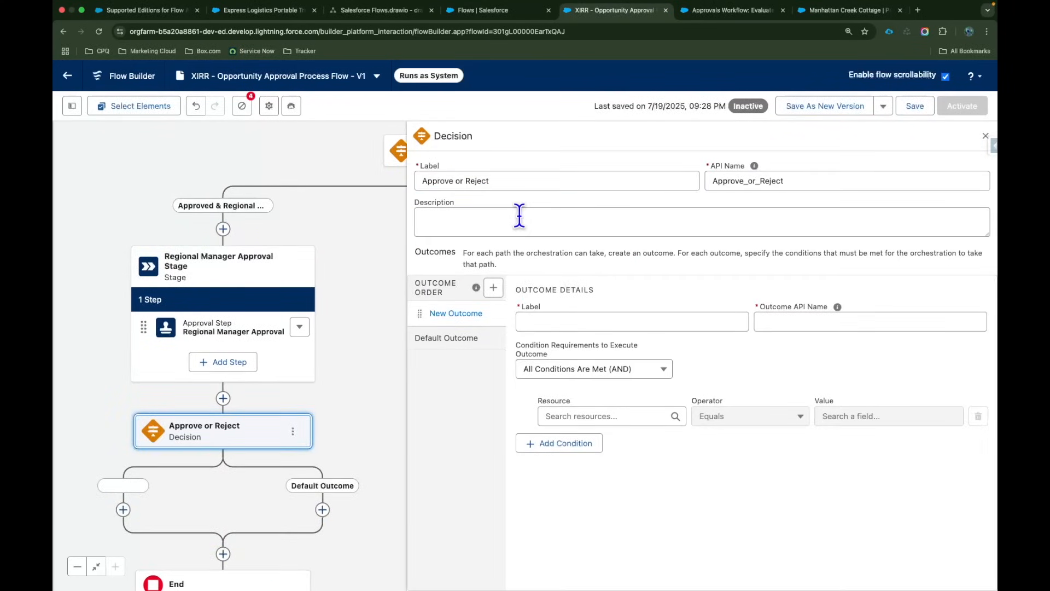
- Label the decision's first outcome "Approve"
{"action": "left_click", "coordinate": [576, 317]}
{"action": "type", "text": "Ap"}
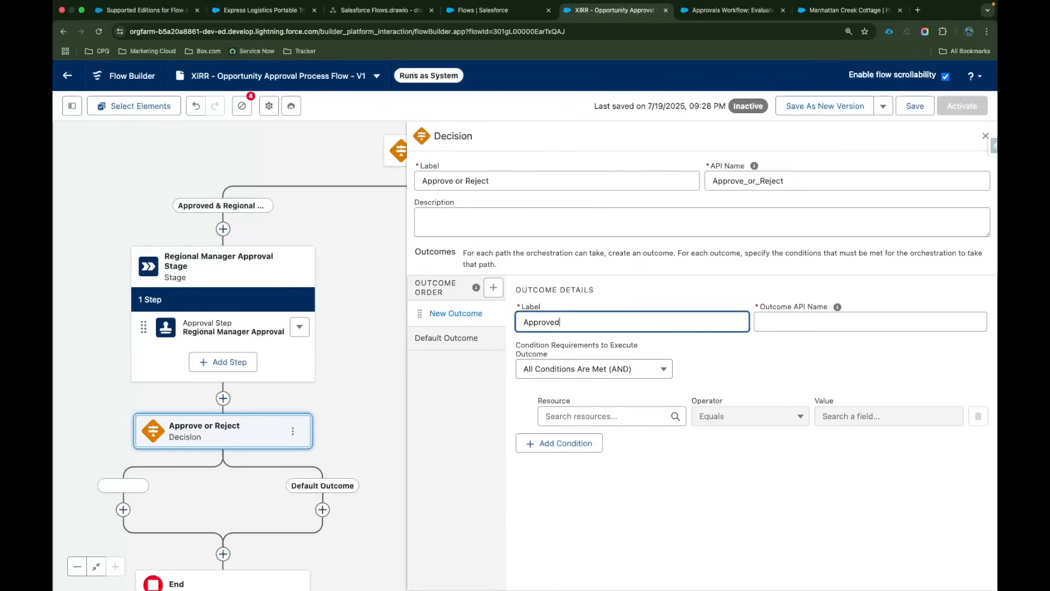
{"action": "type", "text": "prove"}
{"action": "key", "text": "Tab"}
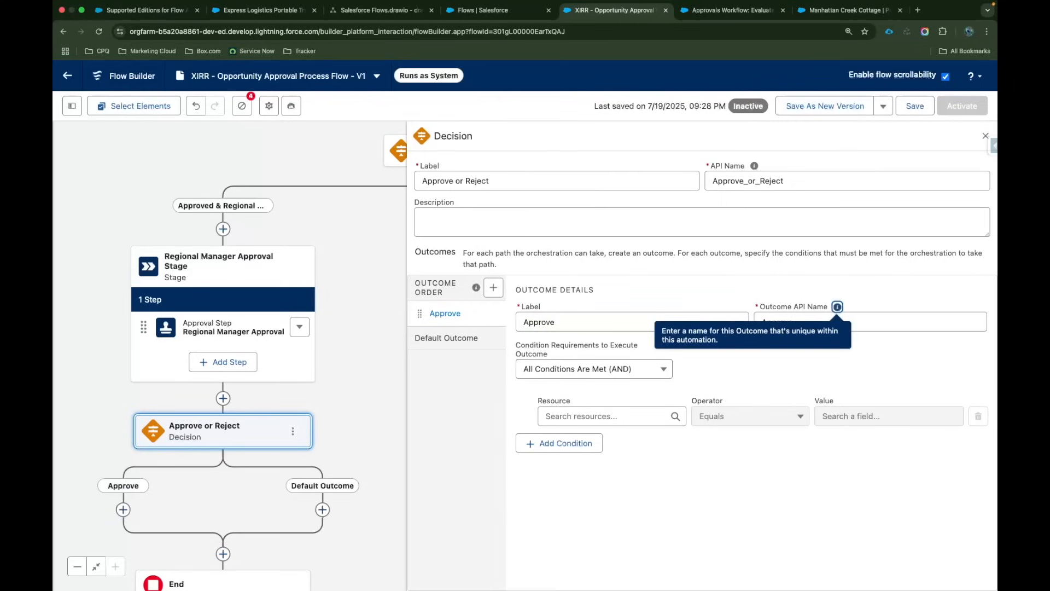
{"action": "left_click", "coordinate": [753, 378]}
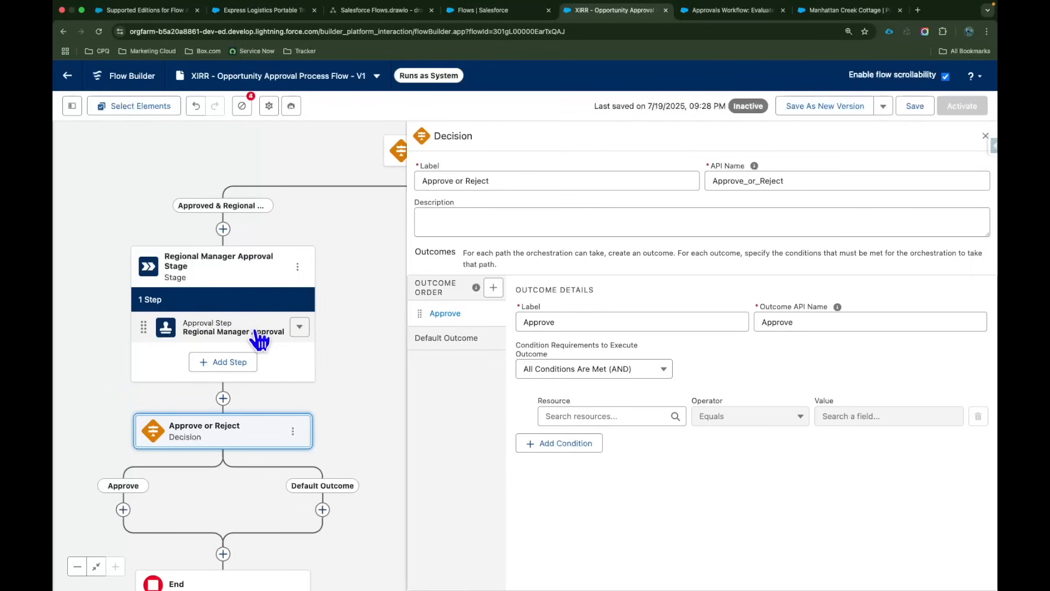
- Set the Approve outcome's condition to Regional Manager Approval Stage > Regional Manager Approval > Outputs > approvalDecision Equals Approve
{"action": "left_click", "coordinate": [602, 412]}
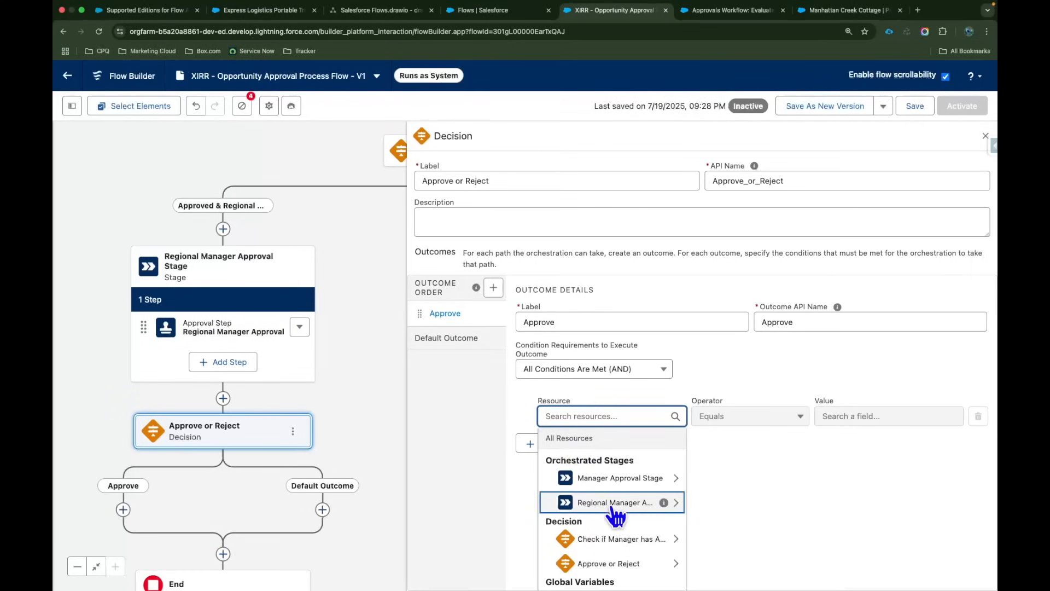
{"action": "left_click", "coordinate": [596, 506]}
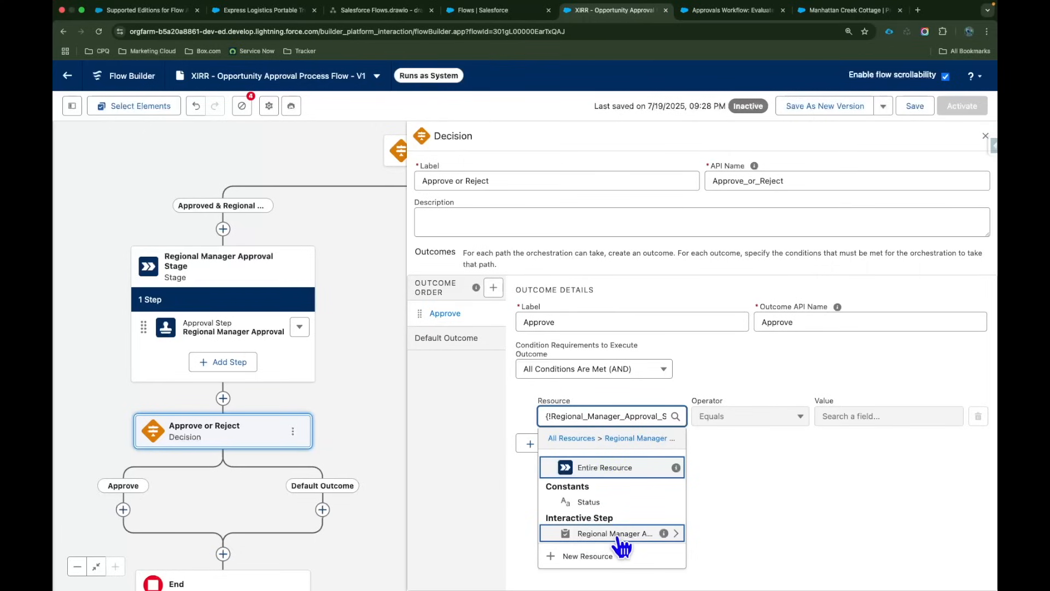
{"action": "left_click", "coordinate": [618, 537]}
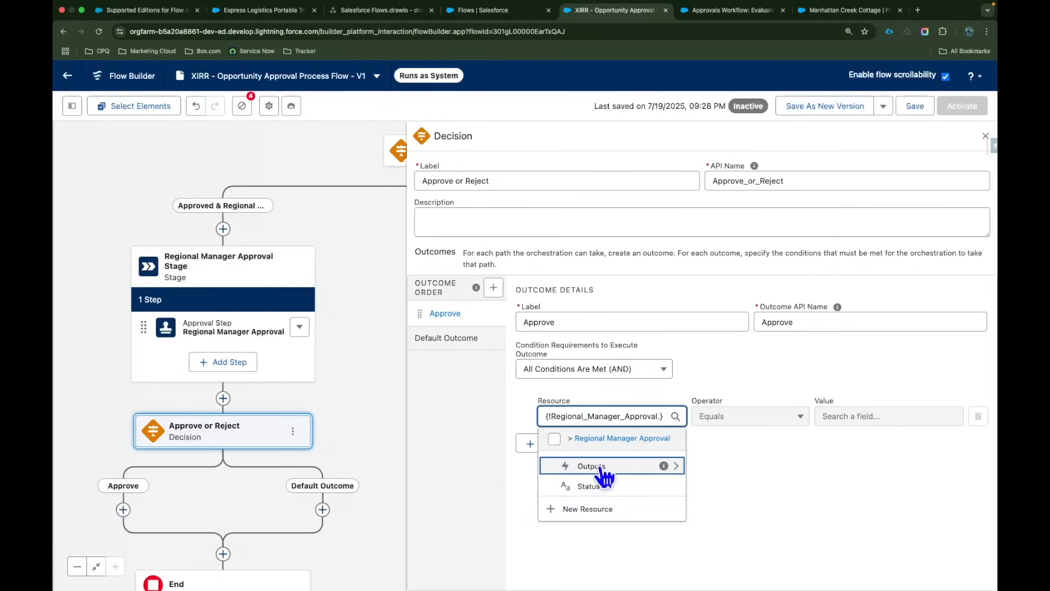
{"action": "left_click", "coordinate": [598, 468]}
{"action": "left_click", "coordinate": [625, 509]}
{"action": "left_click", "coordinate": [861, 417]}
{"action": "type", "text": "Approve"}
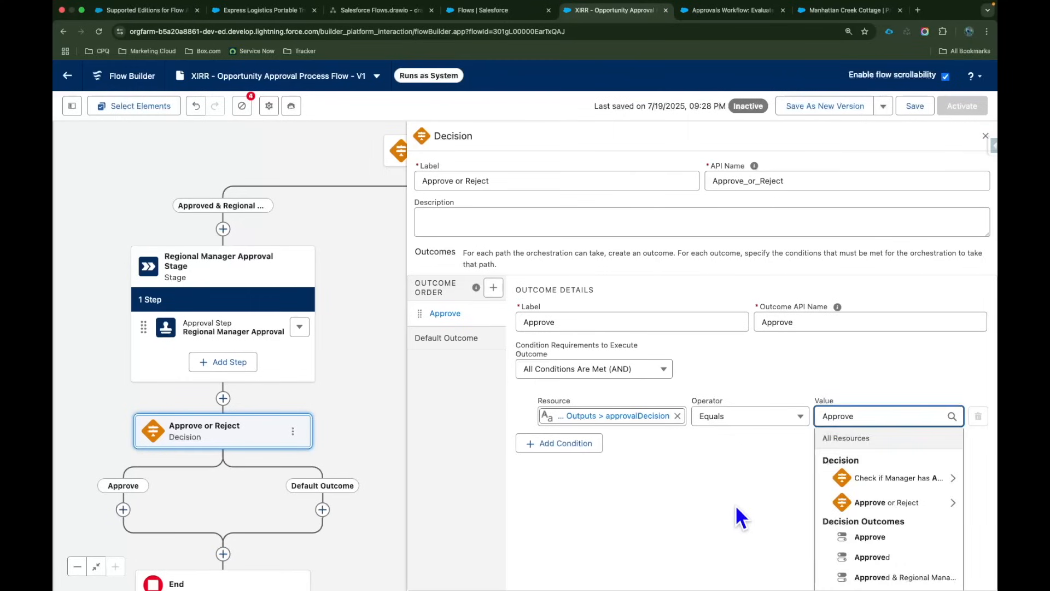
{"action": "left_click", "coordinate": [735, 504]}
- Rename the default outcome to "Reject (Default)" and save the flow, closing the decision and the warnings
{"action": "left_click", "coordinate": [452, 338]}
{"action": "double_click", "coordinate": [567, 323]}
{"action": "key", "text": "BackSpace"}
{"action": "key", "text": "super+a"}
{"action": "type", "text": "R"}
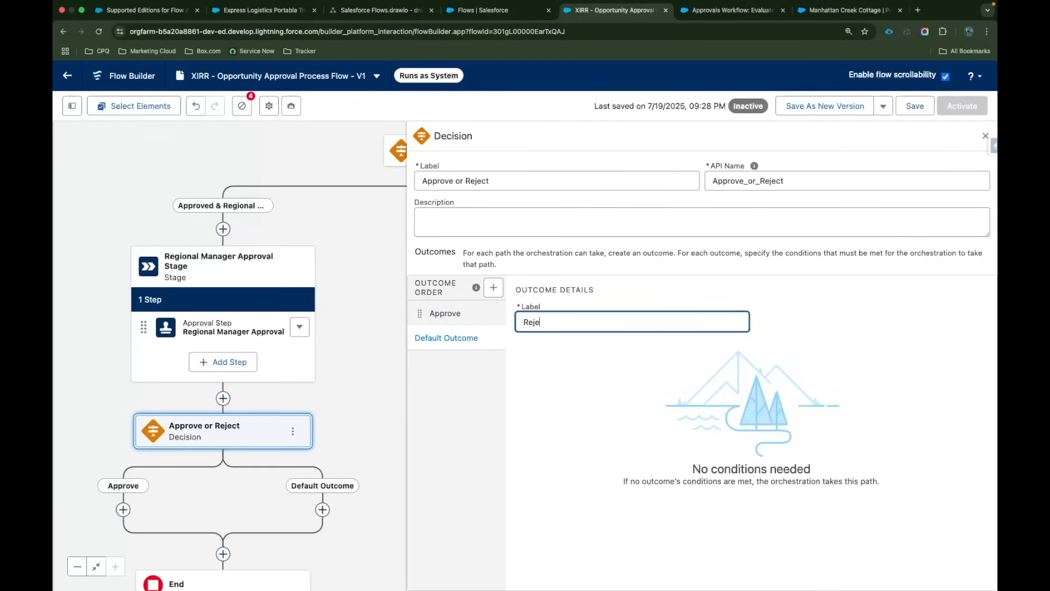
{"action": "type", "text": "eject (Default)"}
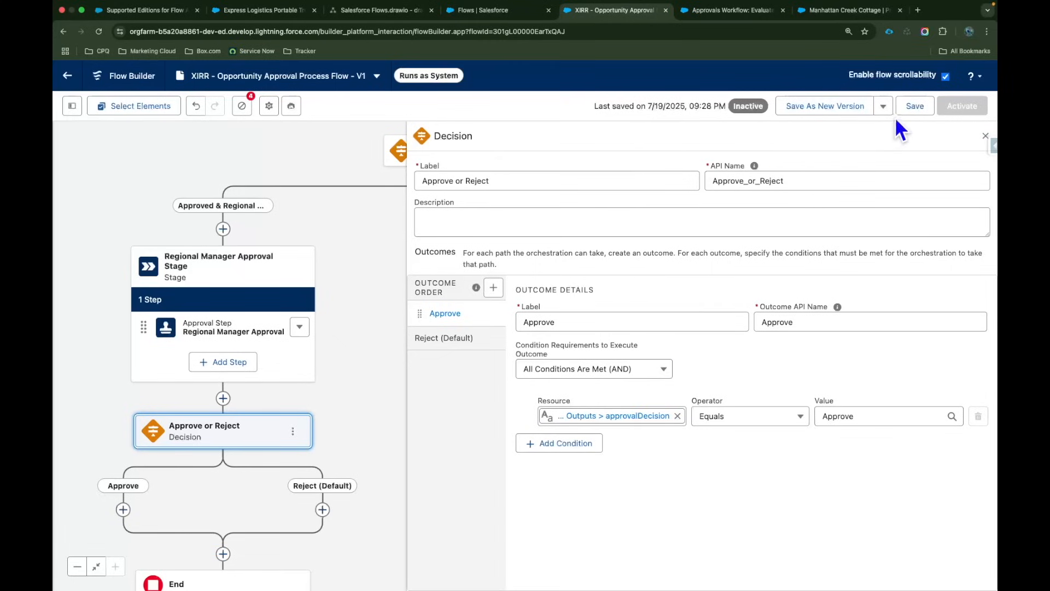
{"action": "left_click", "coordinate": [919, 109]}
{"action": "left_click", "coordinate": [985, 135]}
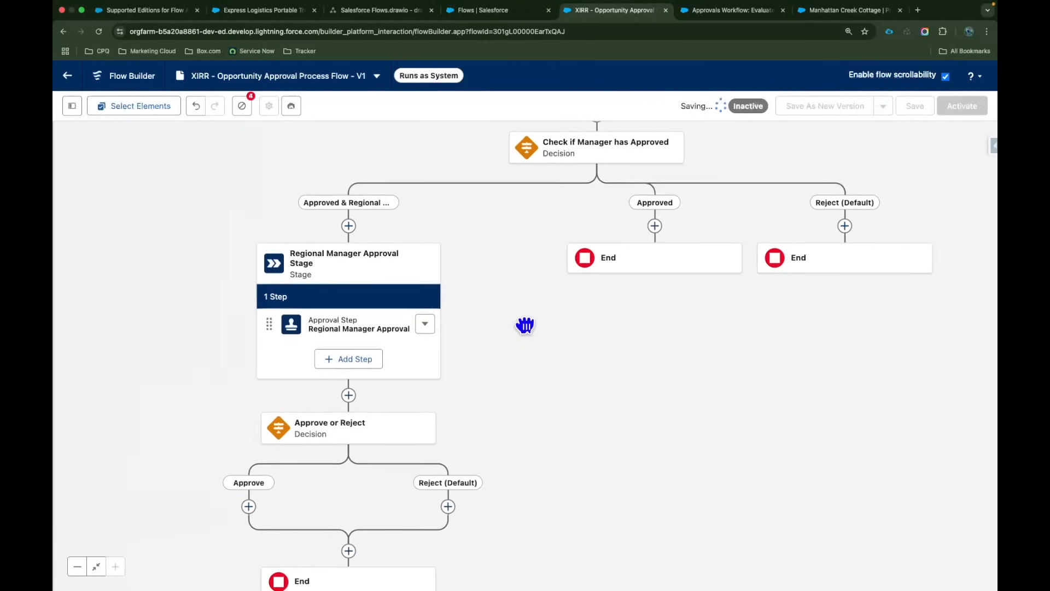
{"action": "left_click_drag", "start_coordinate": [569, 344], "coordinate": [563, 312]}
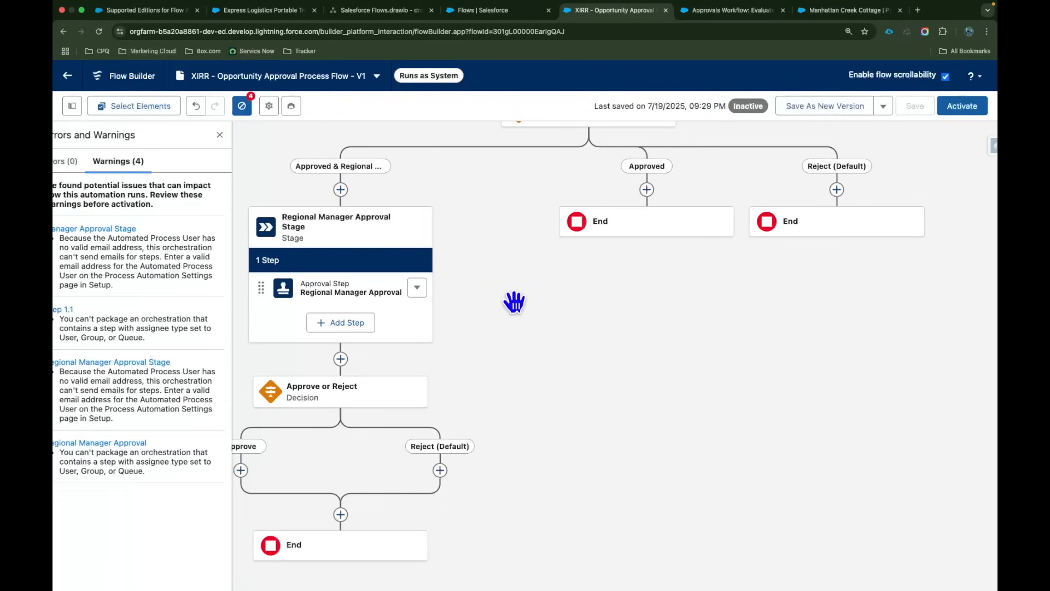
{"action": "left_click", "coordinate": [237, 135]}
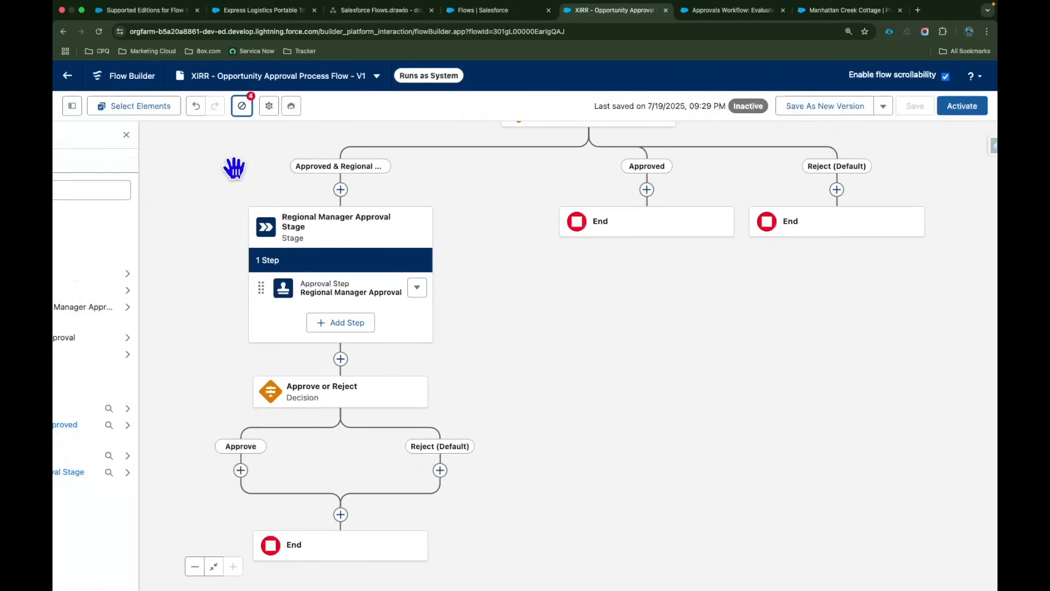
{"action": "left_click_drag", "start_coordinate": [504, 233], "coordinate": [459, 331]}
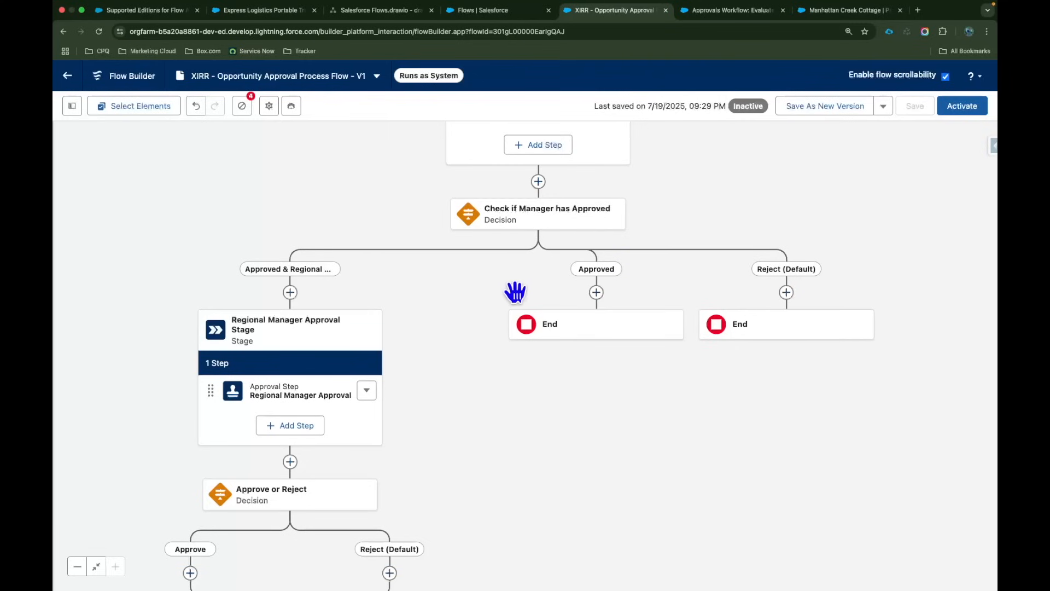
{"action": "left_click_drag", "start_coordinate": [509, 293], "coordinate": [475, 324]}
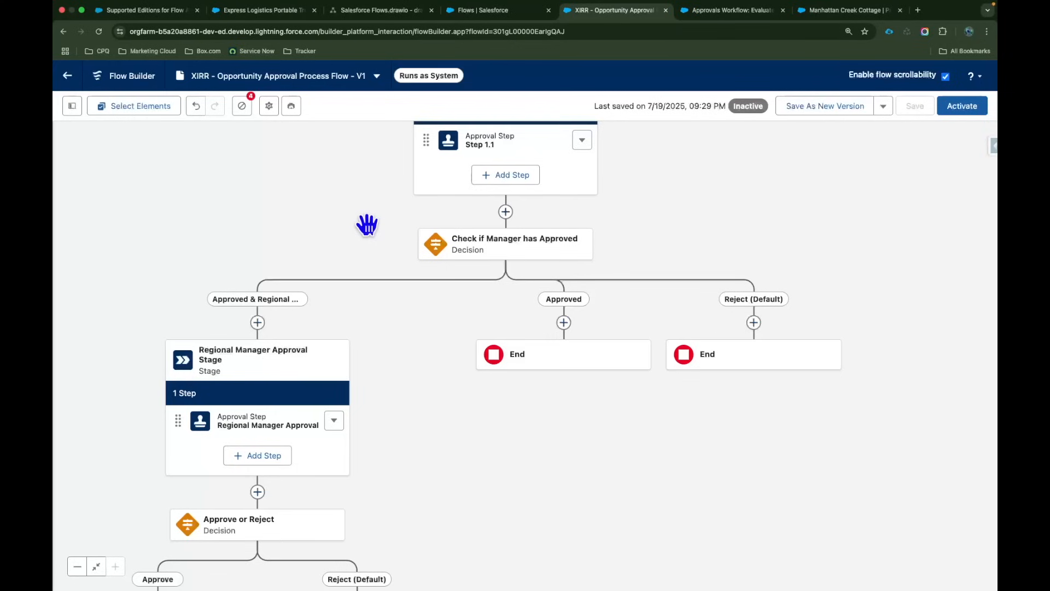
{"action": "left_click_drag", "start_coordinate": [367, 224], "coordinate": [366, 279]}
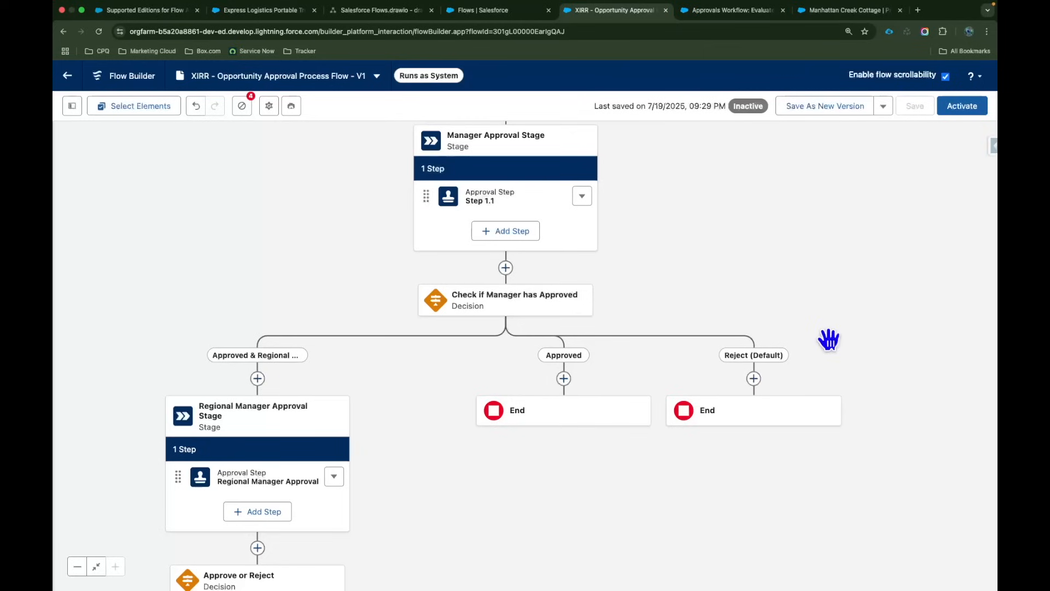
{"action": "scroll", "coordinate": [701, 277], "scroll_direction": "up", "scroll_amount": 1}
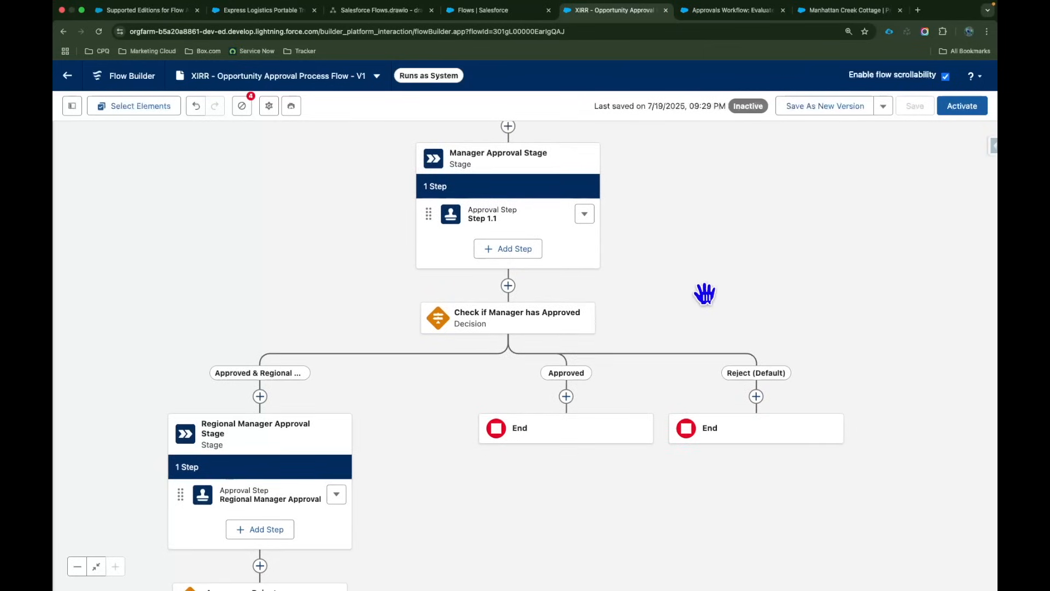
{"action": "scroll", "coordinate": [645, 313], "scroll_direction": "down", "scroll_amount": 5}
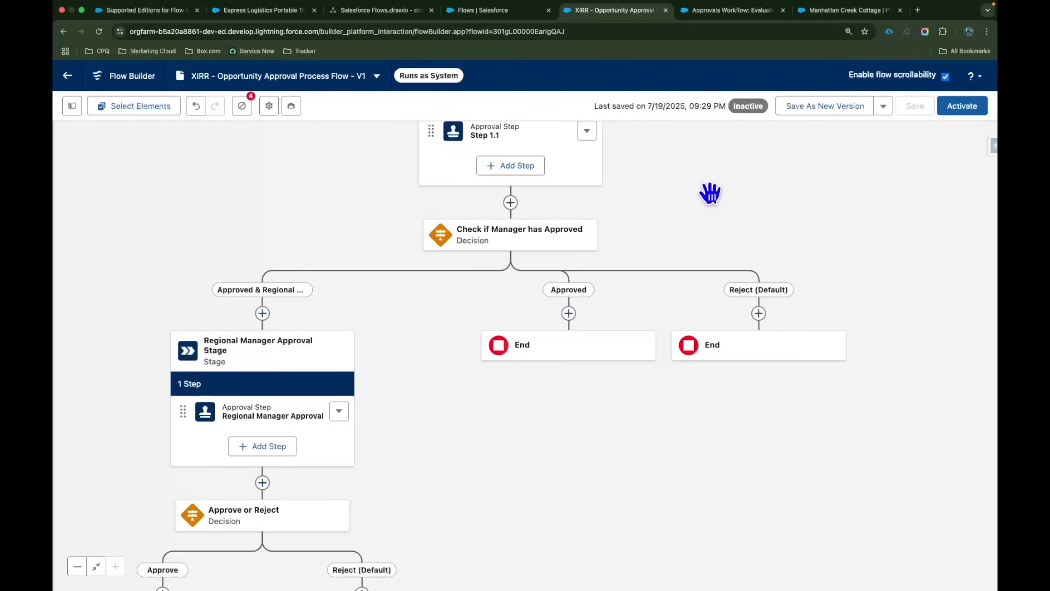
- Close the Evaluate Approval Requests flow and the Manhattan Creek Cottage record tabs, and open Flows in a new Setup tab
{"action": "left_click", "coordinate": [720, 12]}
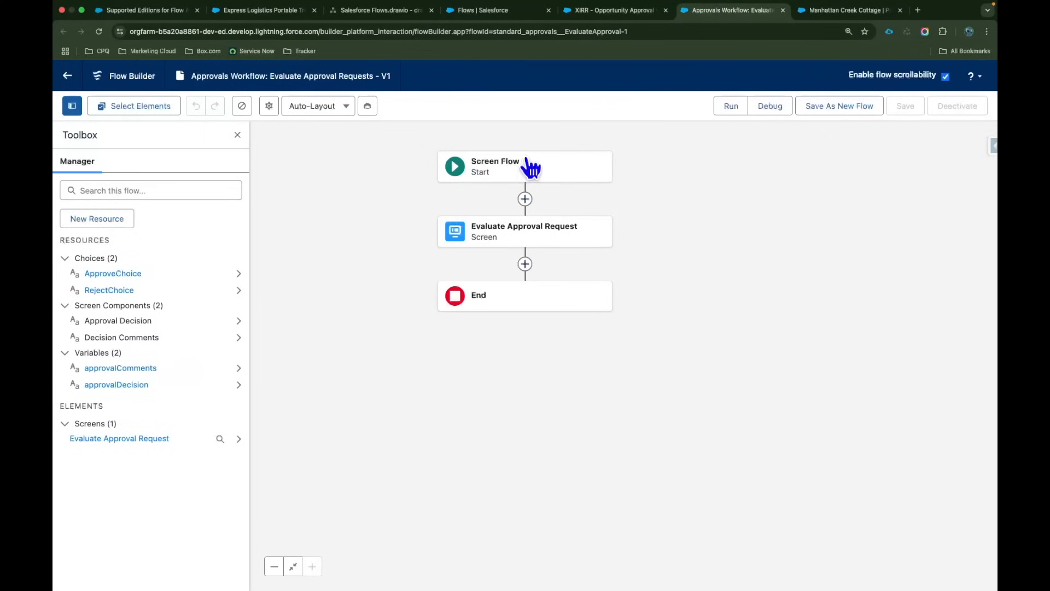
{"action": "left_click", "coordinate": [783, 10]}
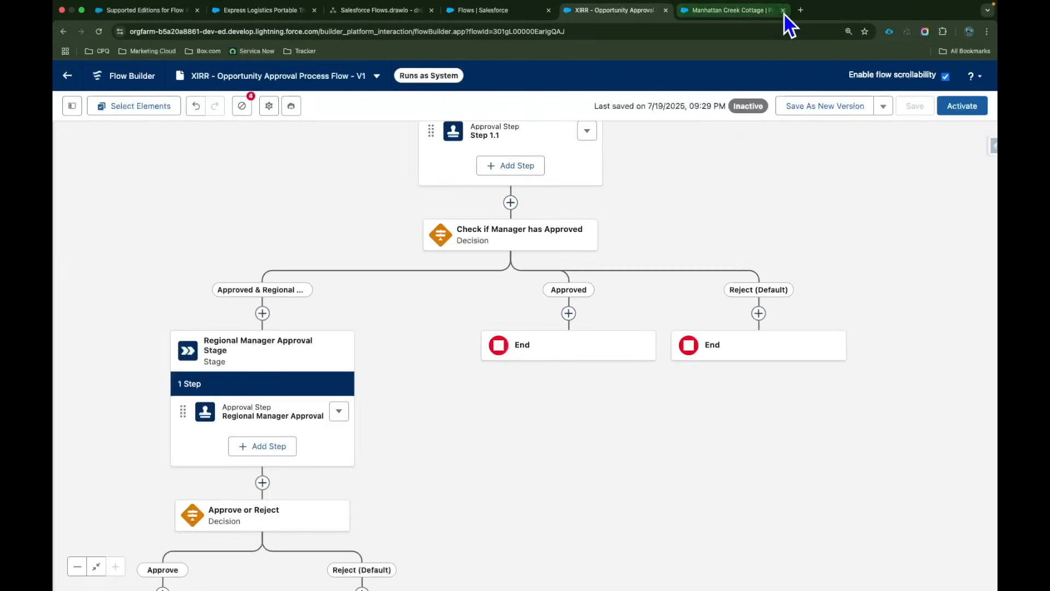
{"action": "left_click", "coordinate": [732, 18]}
{"action": "left_click", "coordinate": [921, 76]}
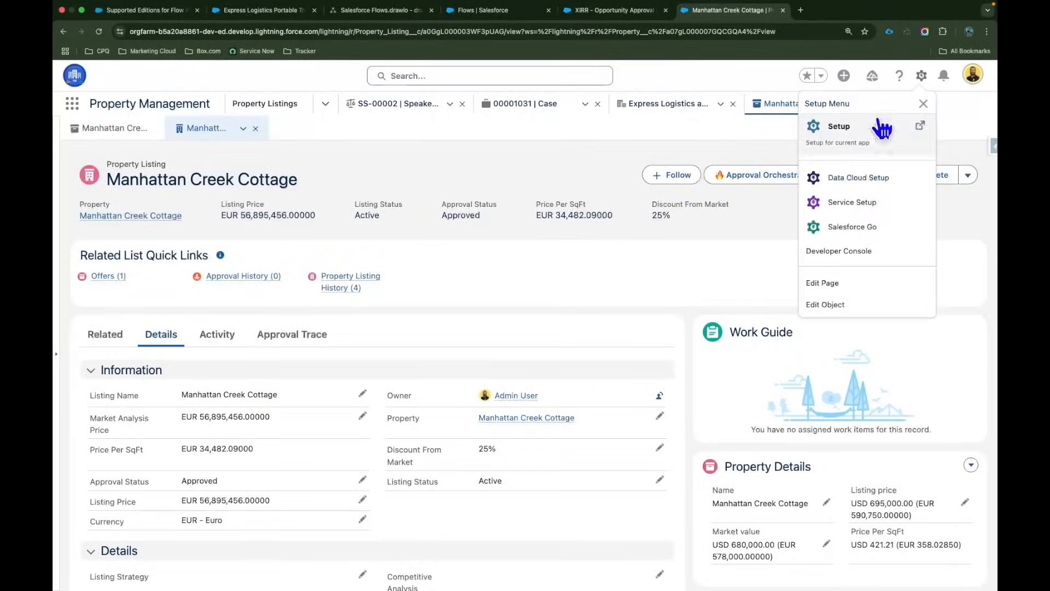
{"action": "left_click", "coordinate": [864, 129]}
{"action": "left_click", "coordinate": [783, 9]}
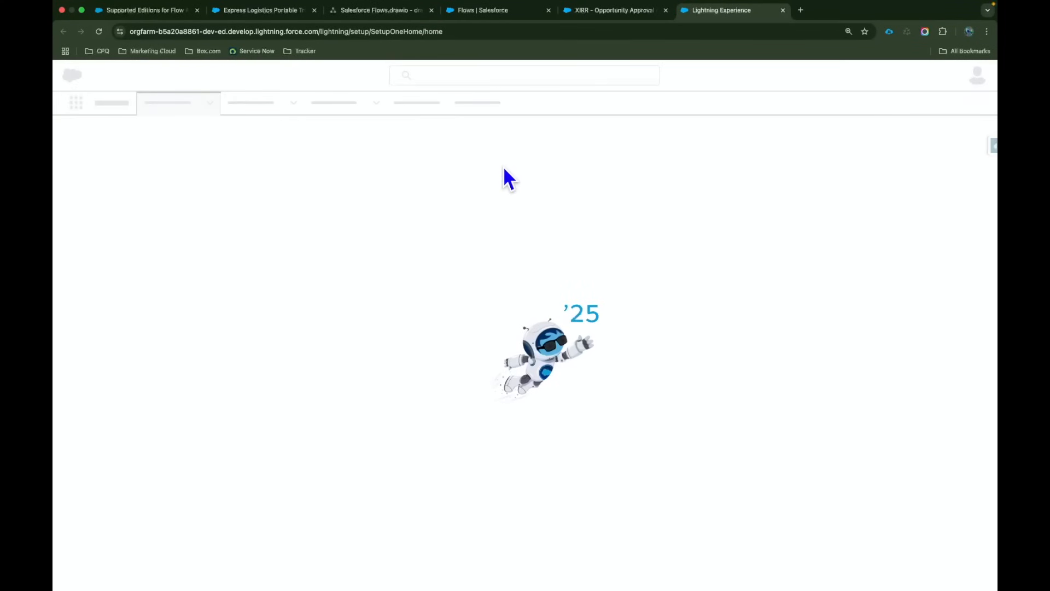
{"action": "left_click", "coordinate": [133, 136]}
{"action": "type", "text": "Flows"}
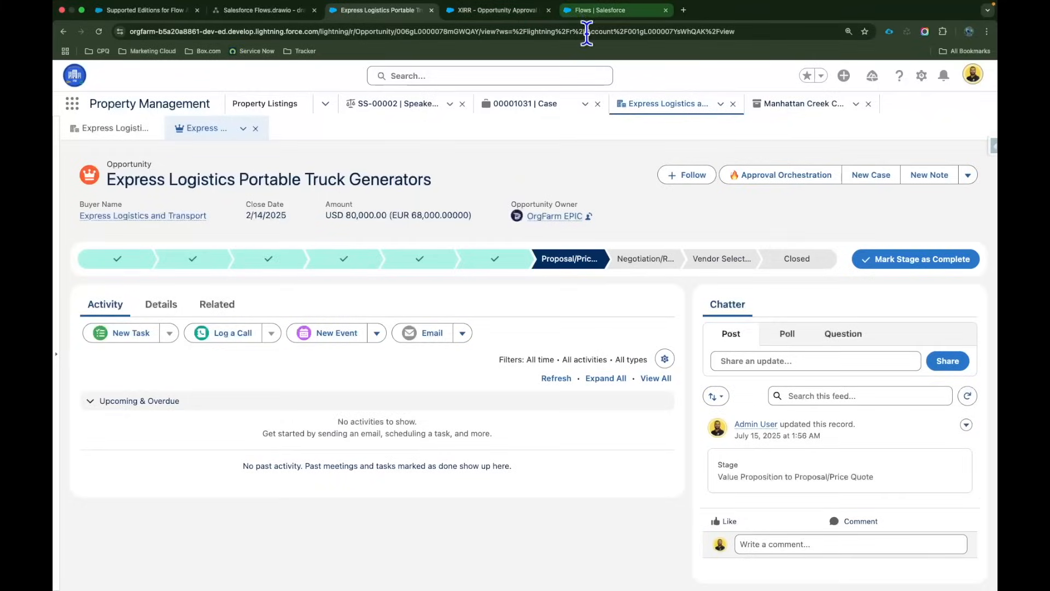
- Start a new Autolaunched Flow with no trigger from the Flows setup page
{"action": "left_click", "coordinate": [602, 10]}
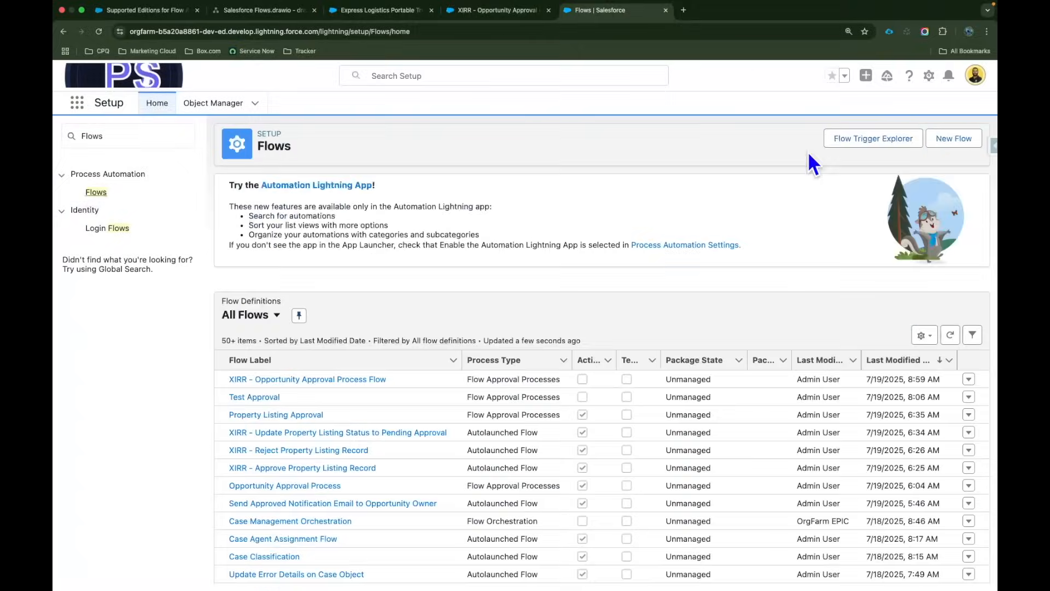
{"action": "left_click", "coordinate": [927, 145]}
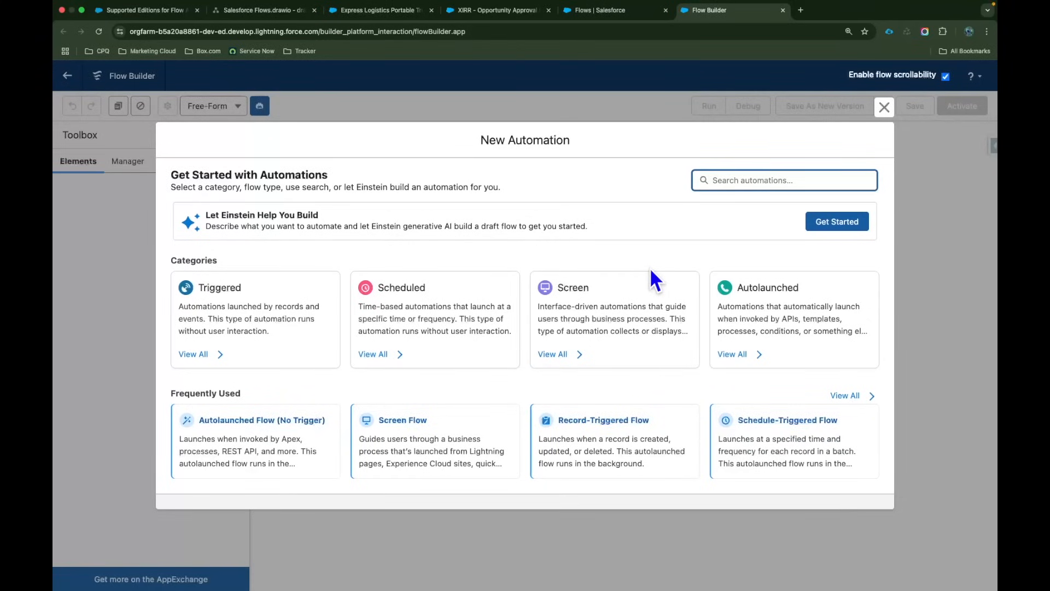
{"action": "left_click", "coordinate": [758, 318]}
{"action": "left_click", "coordinate": [399, 293]}
{"action": "double_click", "coordinate": [336, 267]}
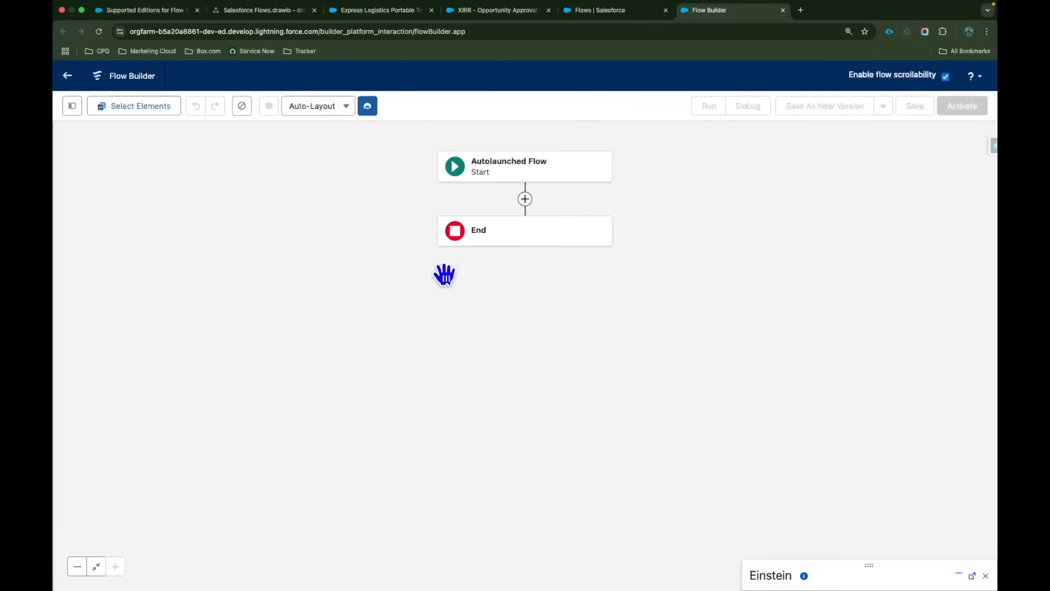
- Create a Text variable resource with the API name OpportunityId and make it available for input
{"action": "left_click", "coordinate": [72, 107]}
{"action": "left_click", "coordinate": [97, 219]}
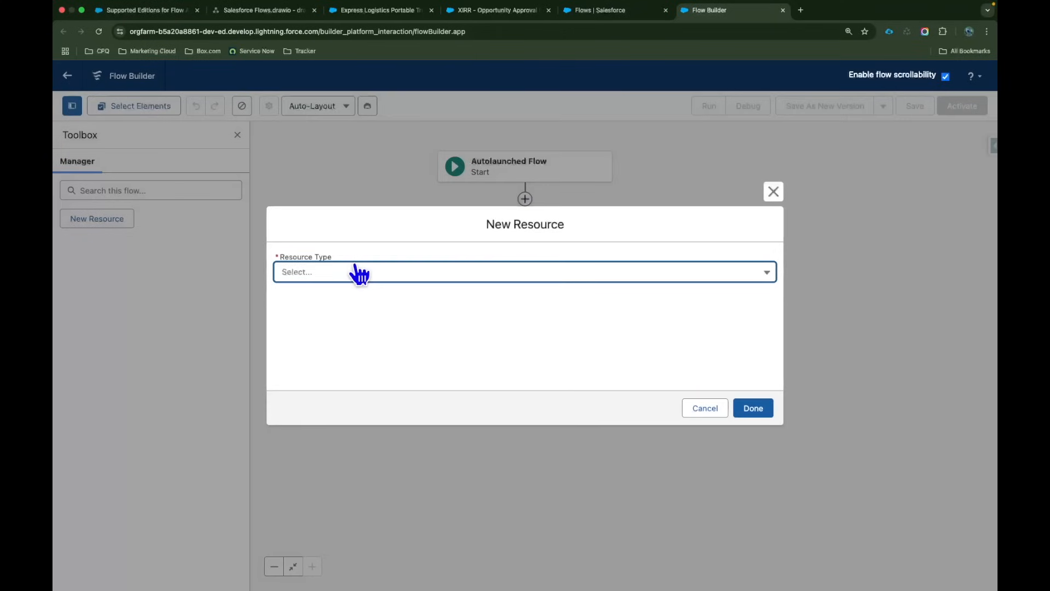
{"action": "left_click", "coordinate": [360, 271]}
{"action": "left_click", "coordinate": [350, 299]}
{"action": "left_click", "coordinate": [314, 300]}
{"action": "type", "text": "OpportunityId"}
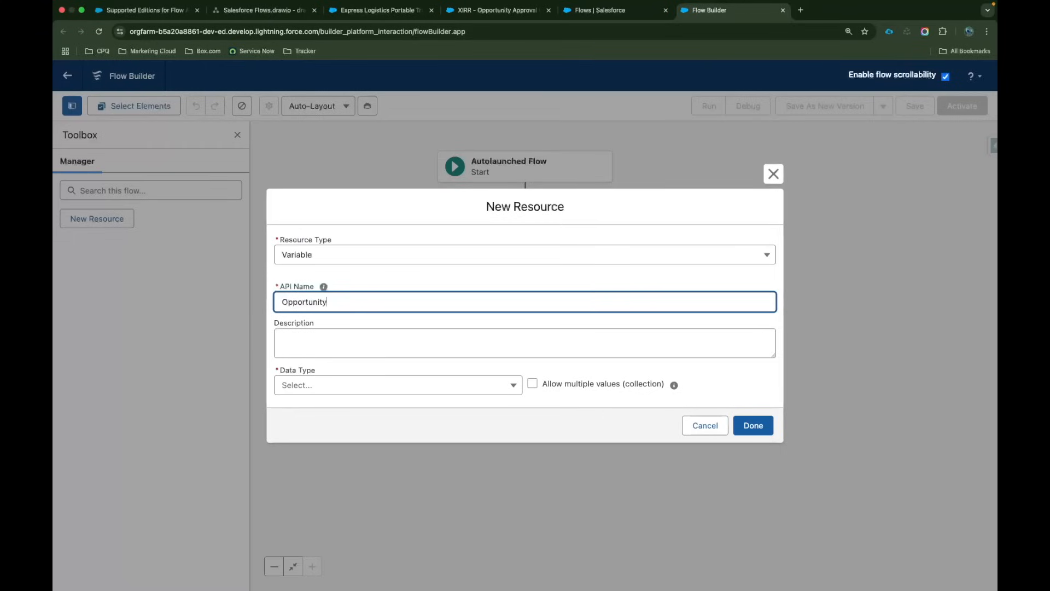
{"action": "left_click", "coordinate": [356, 385]}
{"action": "left_click", "coordinate": [327, 180]}
{"action": "left_click", "coordinate": [325, 417]}
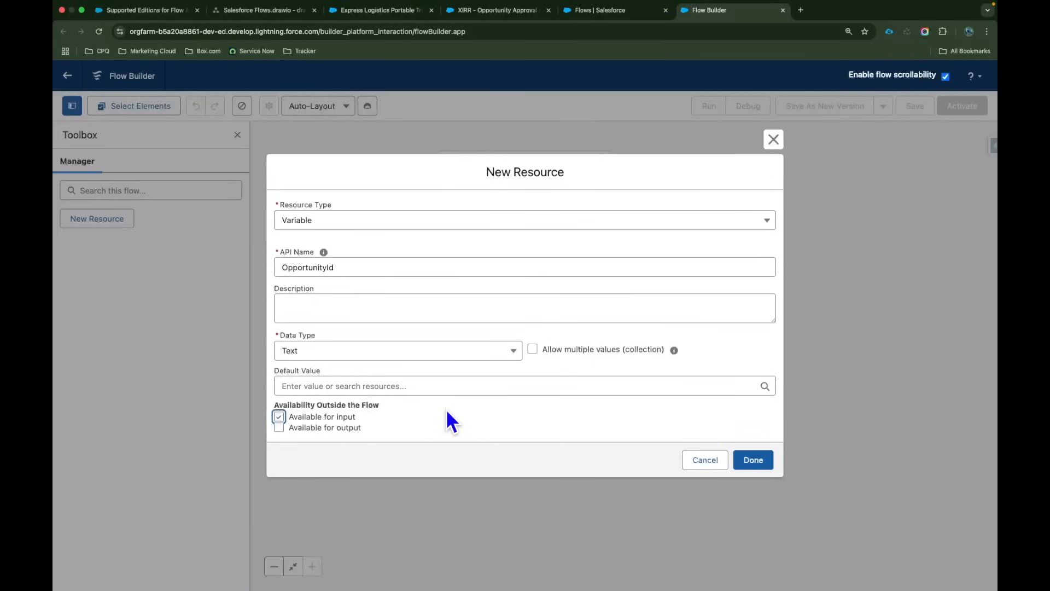
{"action": "left_click", "coordinate": [753, 461]}
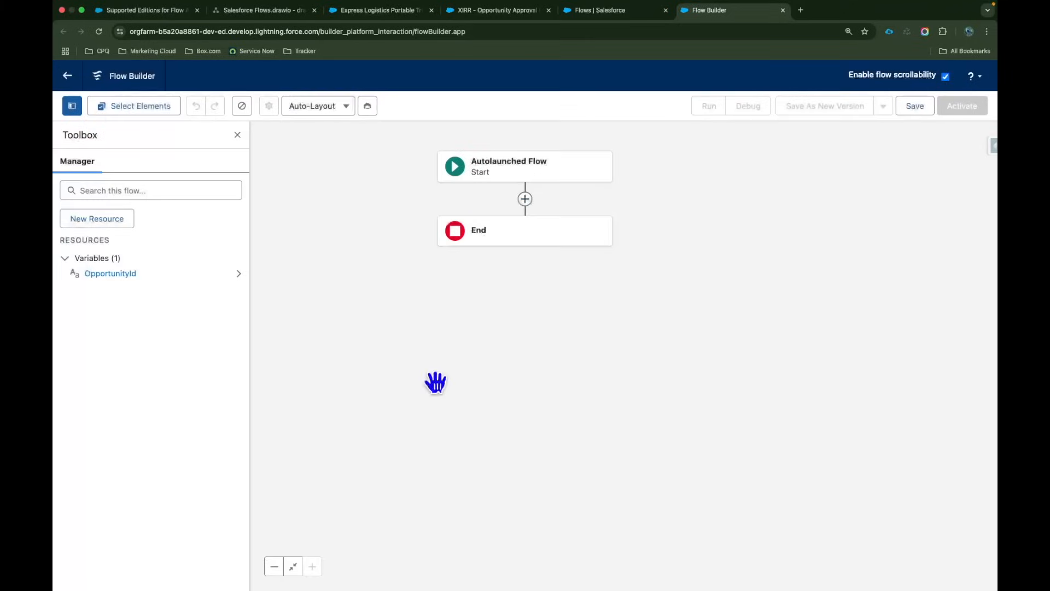
- Create a second Text variable with the API name ApprovalComments and make it available for input
{"action": "left_click", "coordinate": [110, 222]}
{"action": "left_click", "coordinate": [307, 272]}
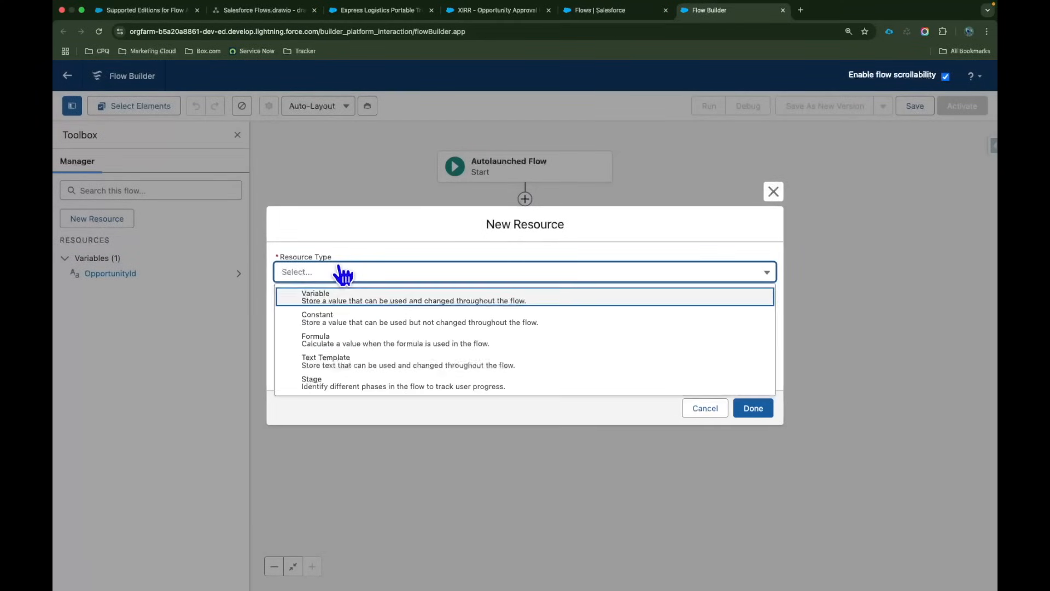
{"action": "left_click", "coordinate": [341, 304]}
{"action": "left_click", "coordinate": [317, 301]}
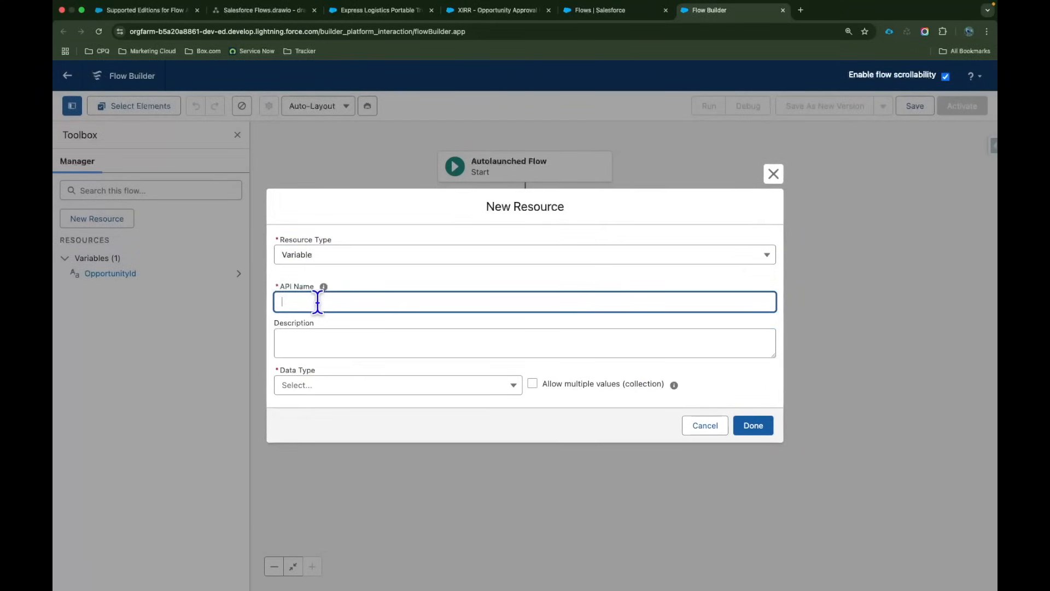
{"action": "type", "text": "Ap"}
{"action": "key", "text": "super+a"}
{"action": "key", "text": "BackSpace"}
{"action": "type", "text": "ApprovalComments"}
{"action": "key", "text": "Tab"}
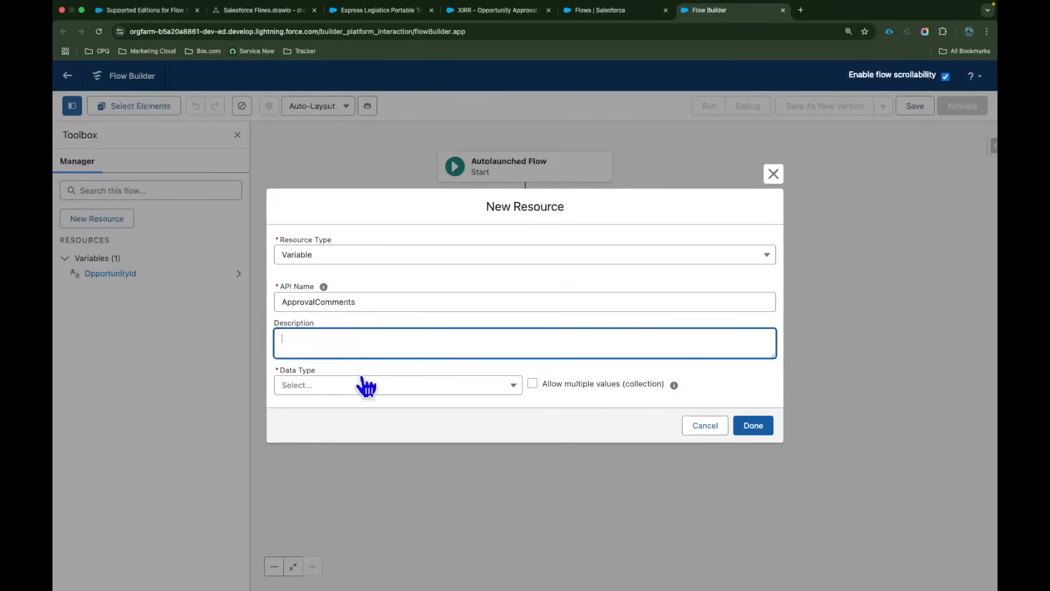
{"action": "left_click", "coordinate": [353, 386]}
{"action": "left_click", "coordinate": [321, 175]}
{"action": "left_click", "coordinate": [350, 418]}
{"action": "left_click", "coordinate": [744, 462]}
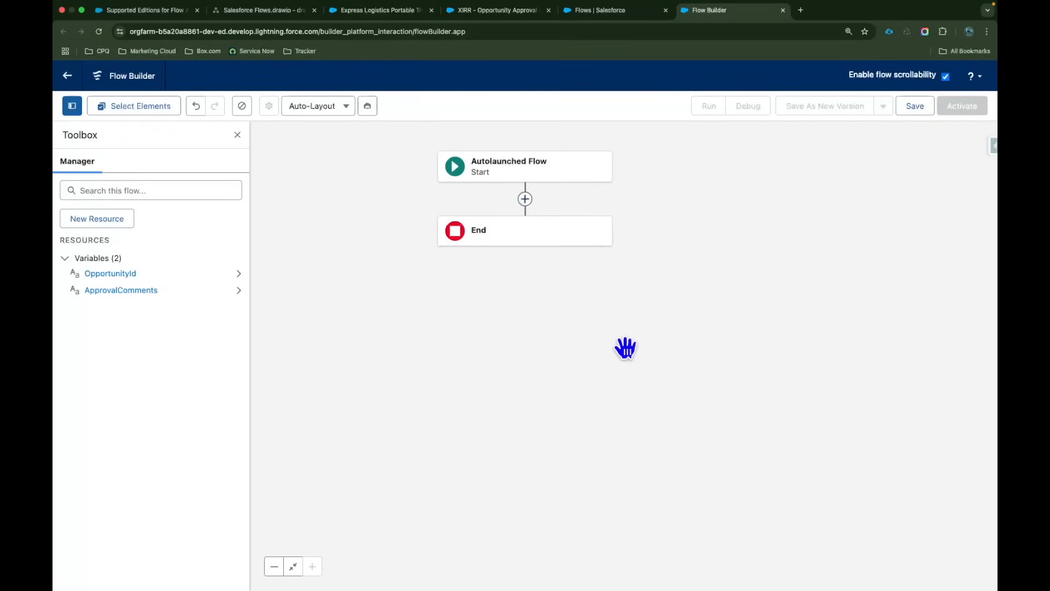
- Add an Update Records element between Start and End, labelled "Update Approval Status"
{"action": "left_click", "coordinate": [525, 199]}
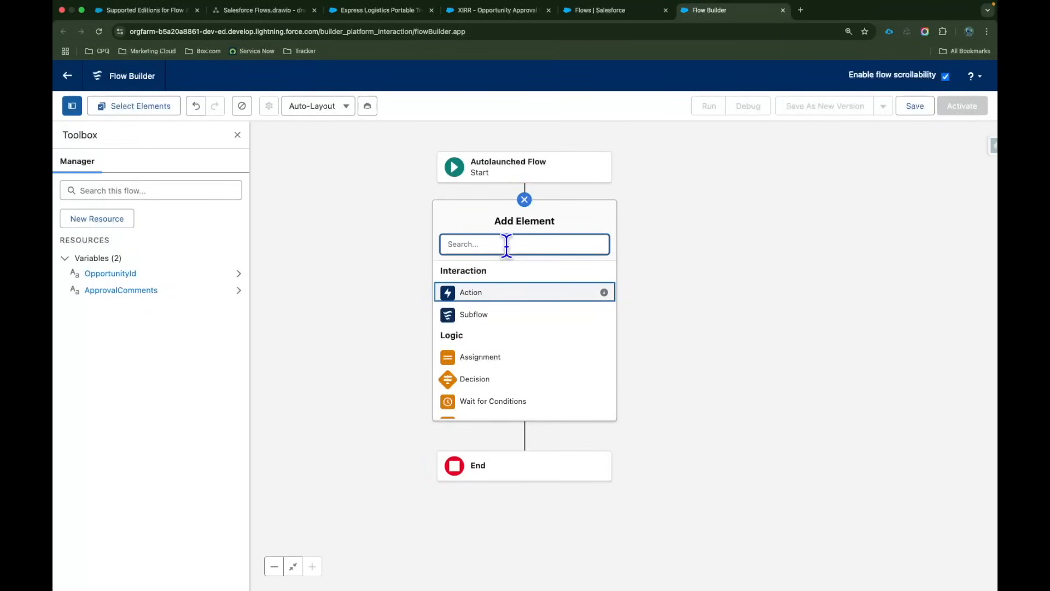
{"action": "type", "text": "update"}
{"action": "left_click", "coordinate": [494, 288]}
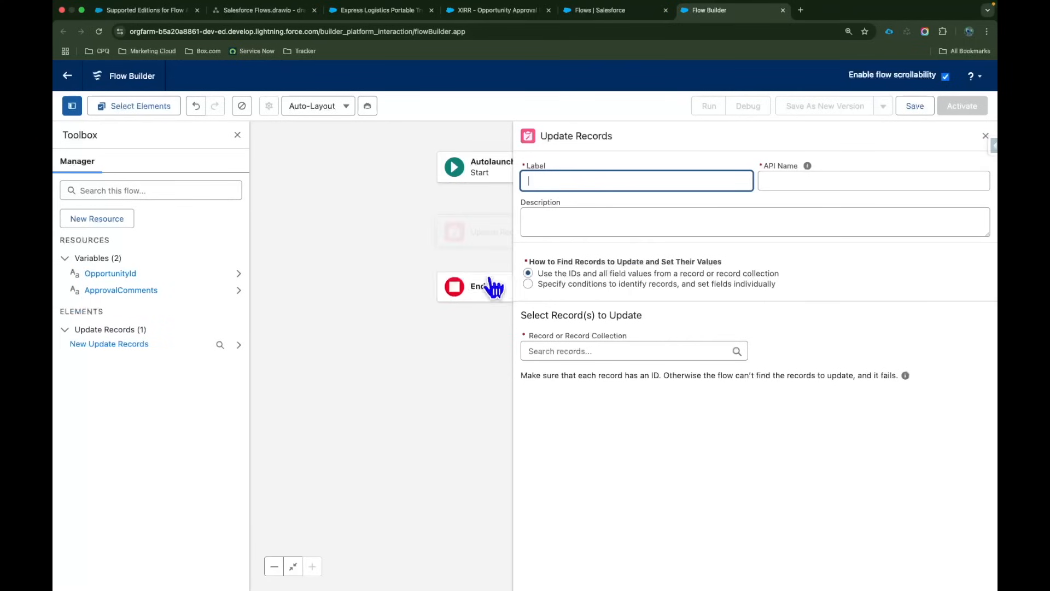
{"action": "type", "text": "Update Approval Status"}
{"action": "left_click_drag", "start_coordinate": [619, 181], "coordinate": [524, 177]}
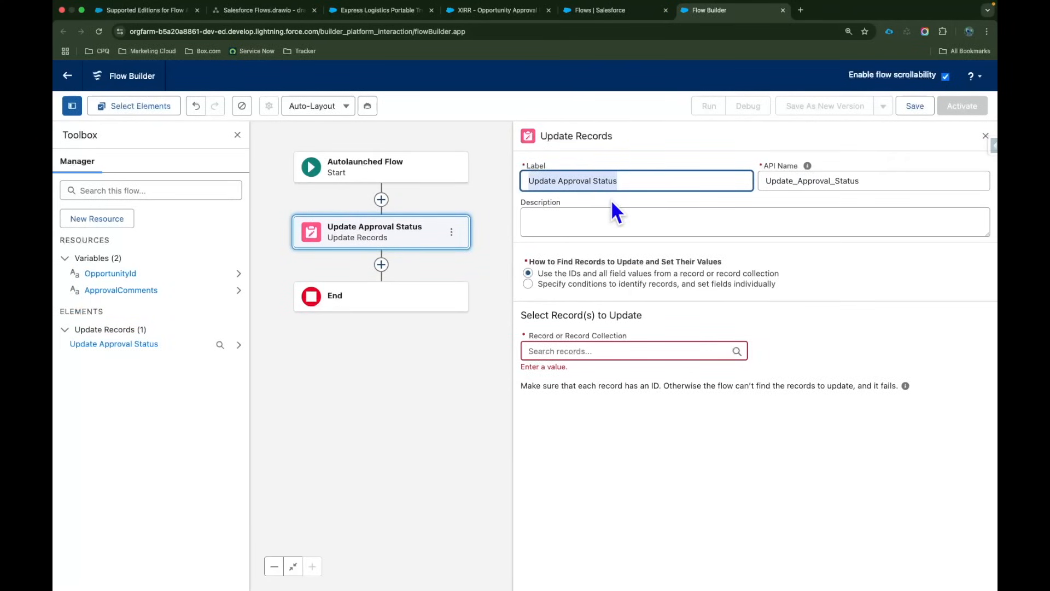
- Have the element specify conditions to identify records and set fields individually, with Opportunity as the object
{"action": "left_click", "coordinate": [538, 287]}
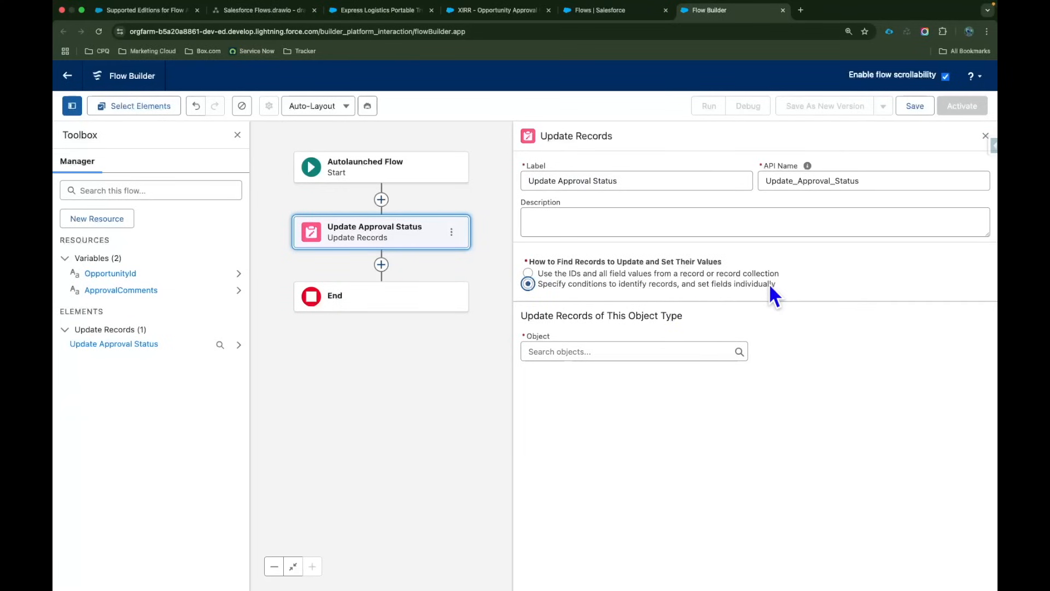
{"action": "left_click", "coordinate": [615, 354]}
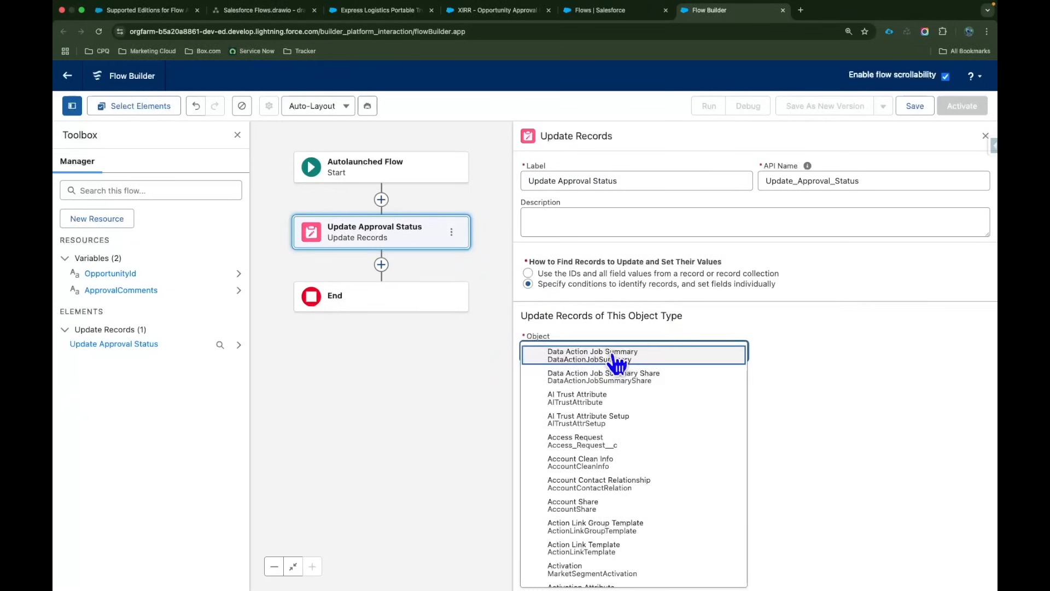
{"action": "type", "text": "Oppor"}
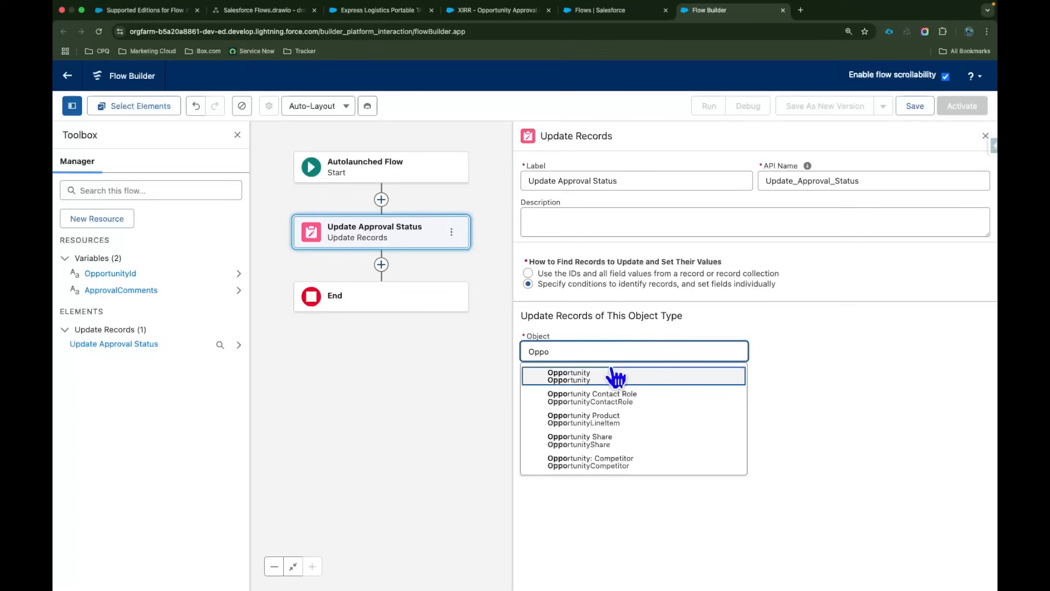
{"action": "left_click", "coordinate": [612, 374]}
{"action": "scroll", "coordinate": [627, 453], "scroll_direction": "down", "scroll_amount": 1}
{"action": "left_click", "coordinate": [710, 391]}
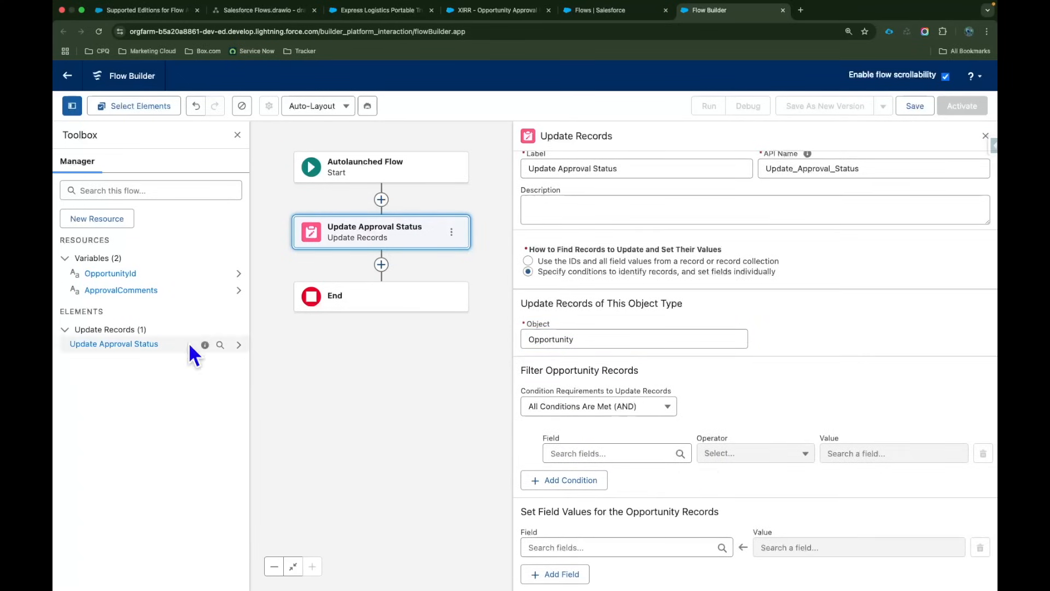
- Filter the Opportunity records on Opportunity ID Equals the OpportunityId variable
{"action": "left_click", "coordinate": [612, 453]}
{"action": "type", "text": "Id"}
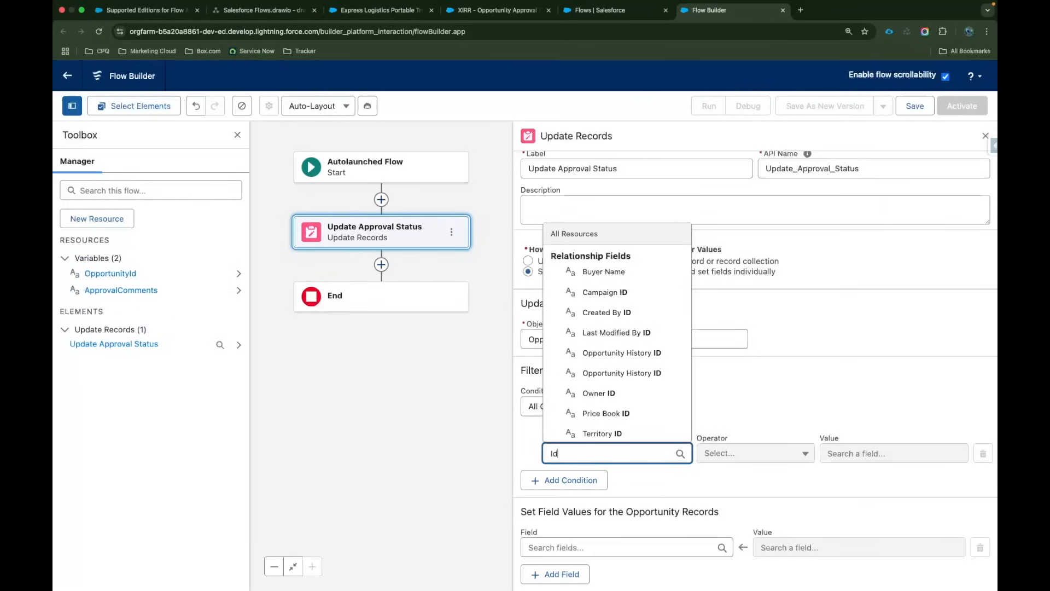
{"action": "left_click", "coordinate": [637, 492]}
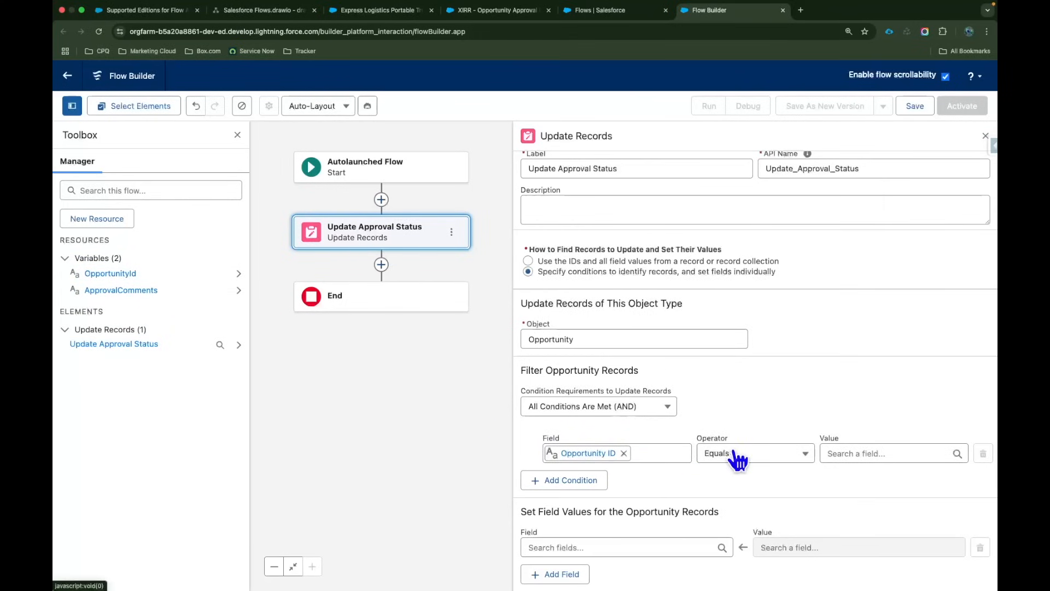
{"action": "left_click", "coordinate": [850, 453]}
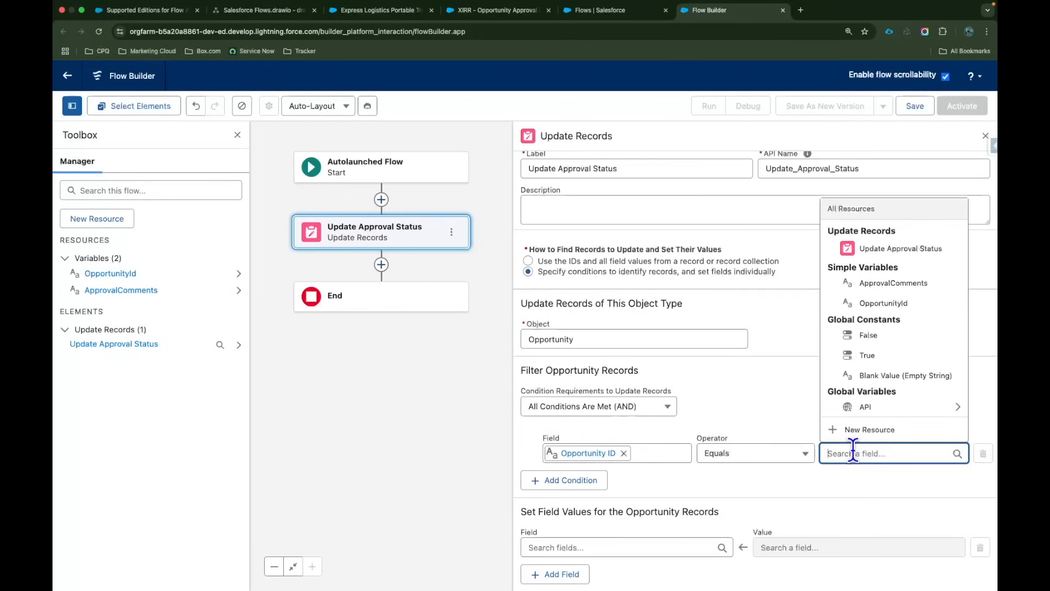
{"action": "left_click", "coordinate": [873, 303]}
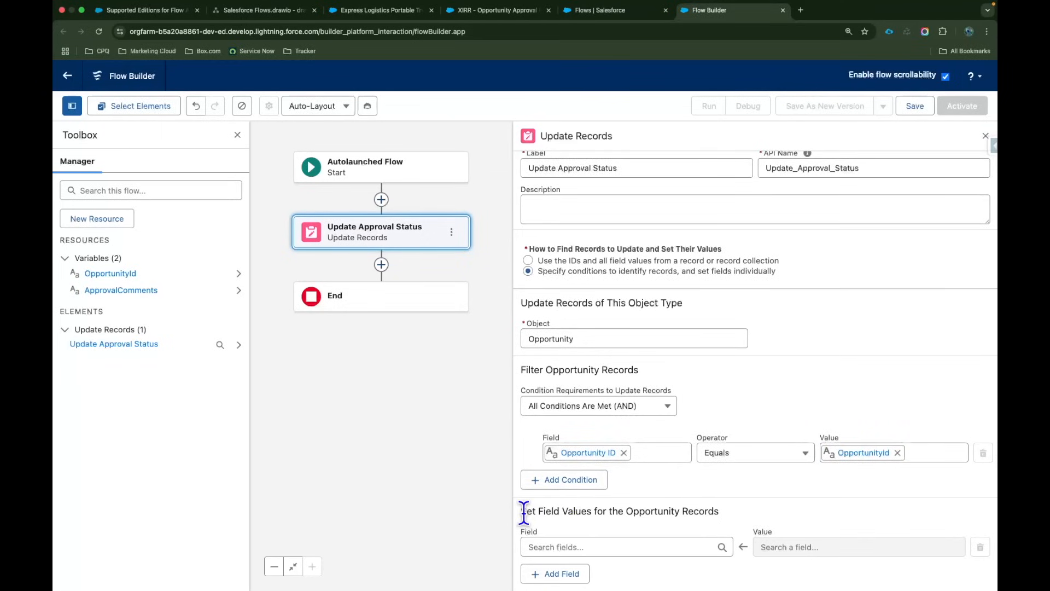
- Set the Opportunity's Approval Status field to Approved and its Approval Comments field to the ApprovalComments variable
{"action": "left_click", "coordinate": [599, 541]}
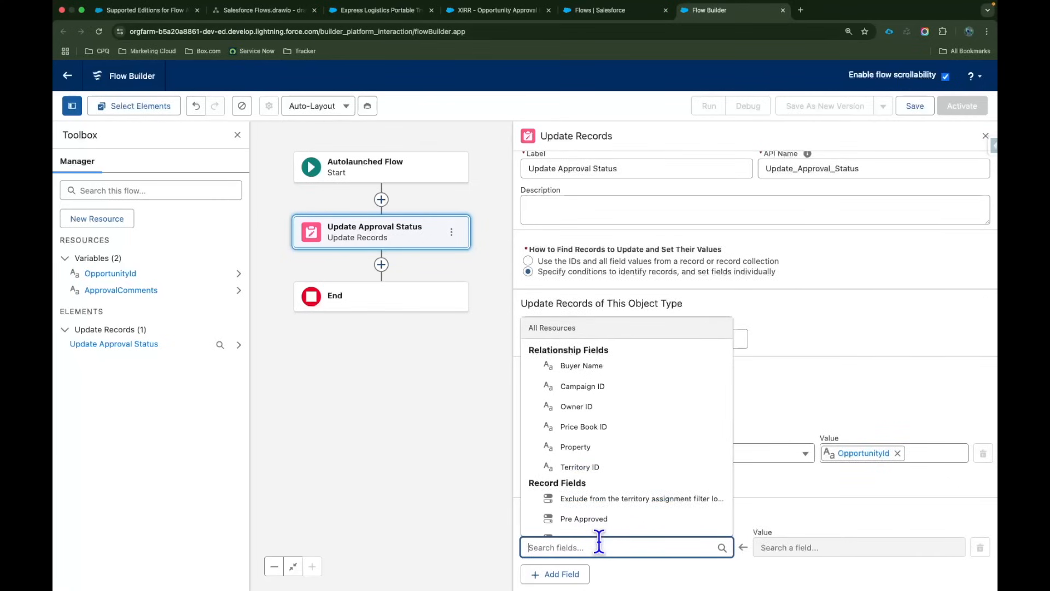
{"action": "type", "text": "App"}
{"action": "left_click", "coordinate": [601, 528]}
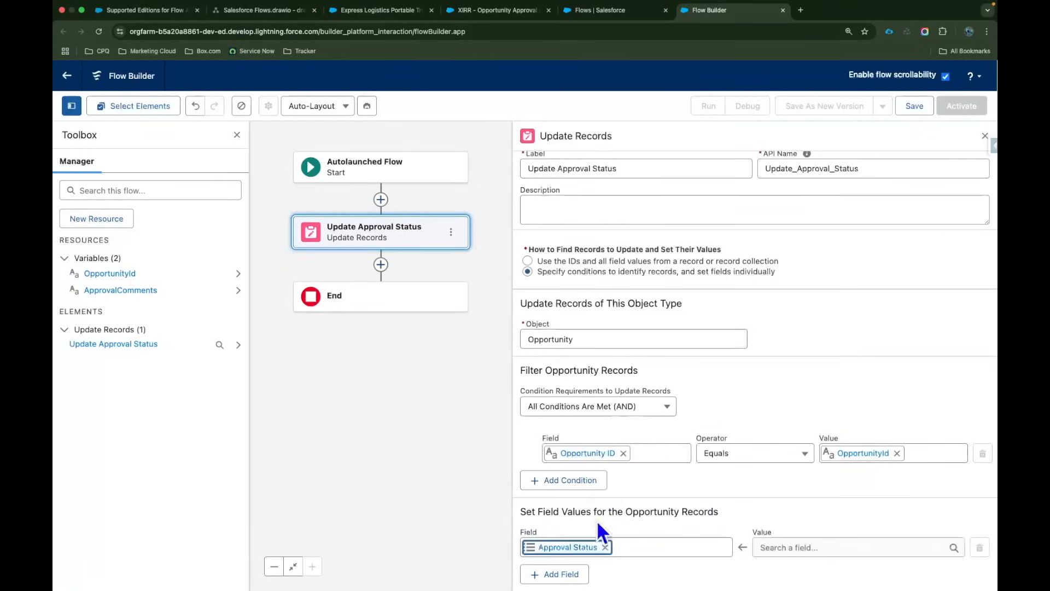
{"action": "left_click", "coordinate": [574, 575]}
{"action": "left_click", "coordinate": [594, 545]}
{"action": "type", "text": "App"}
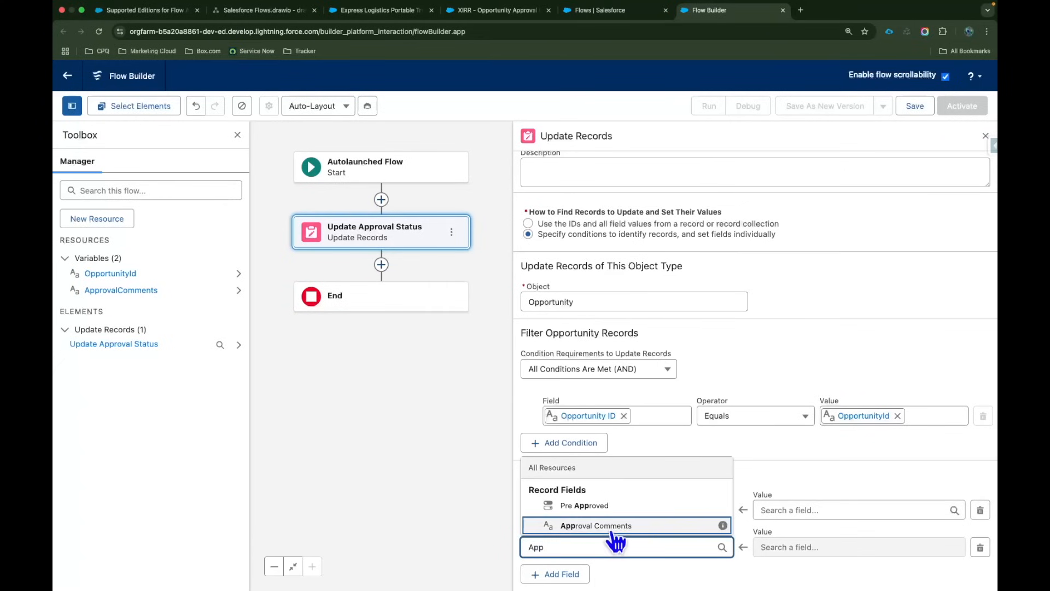
{"action": "left_click", "coordinate": [613, 526]}
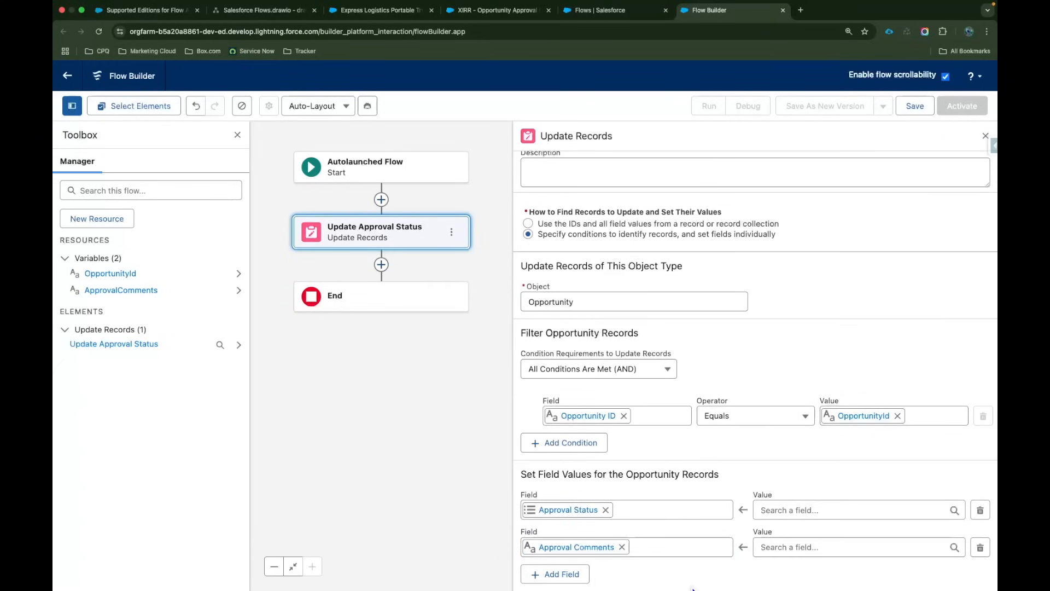
{"action": "left_click", "coordinate": [800, 510]}
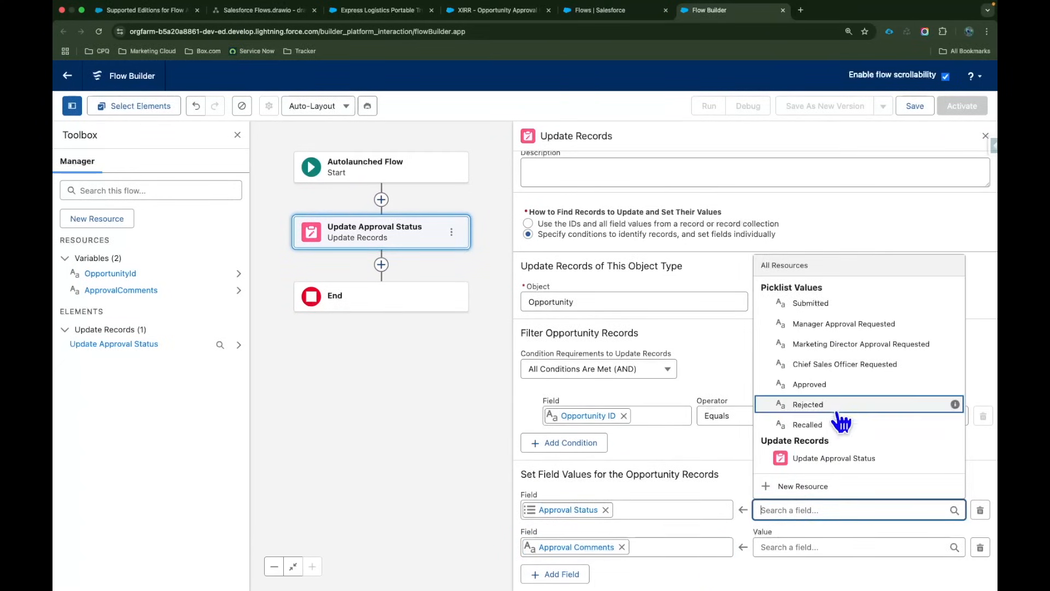
{"action": "left_click", "coordinate": [809, 384]}
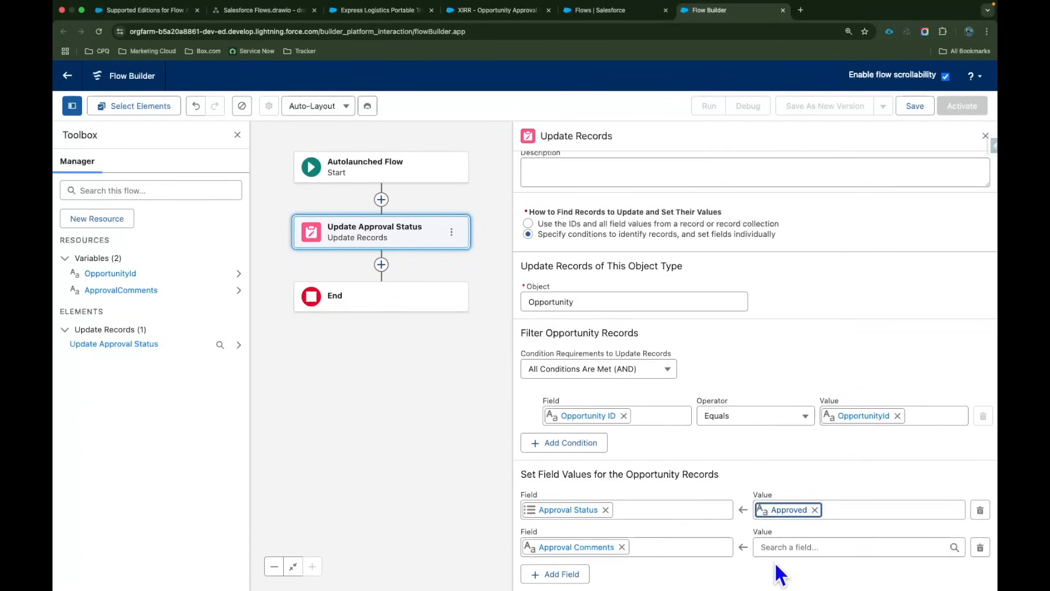
{"action": "left_click", "coordinate": [793, 538]}
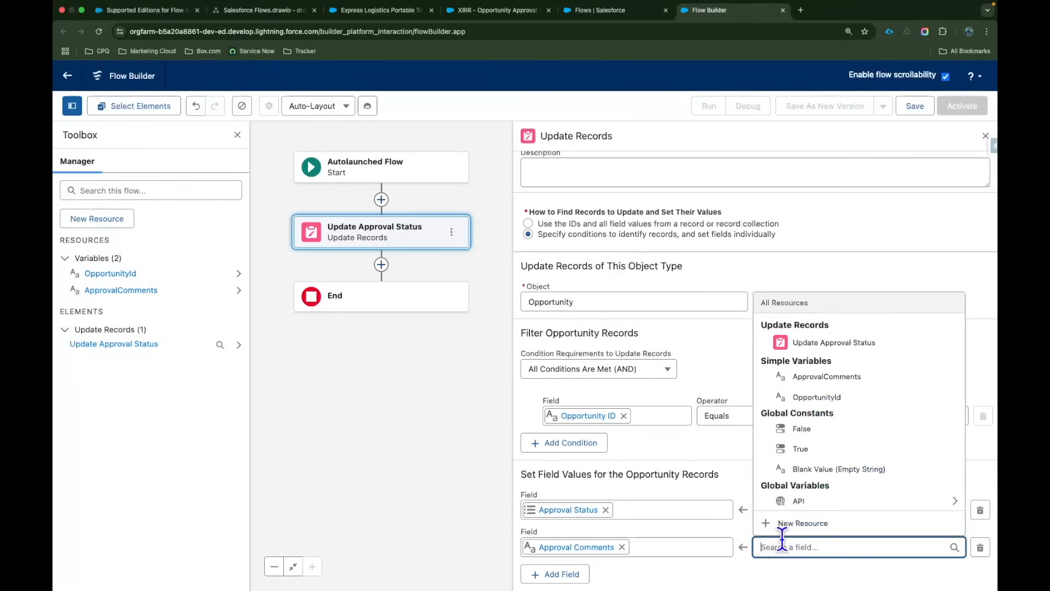
{"action": "left_click", "coordinate": [818, 378]}
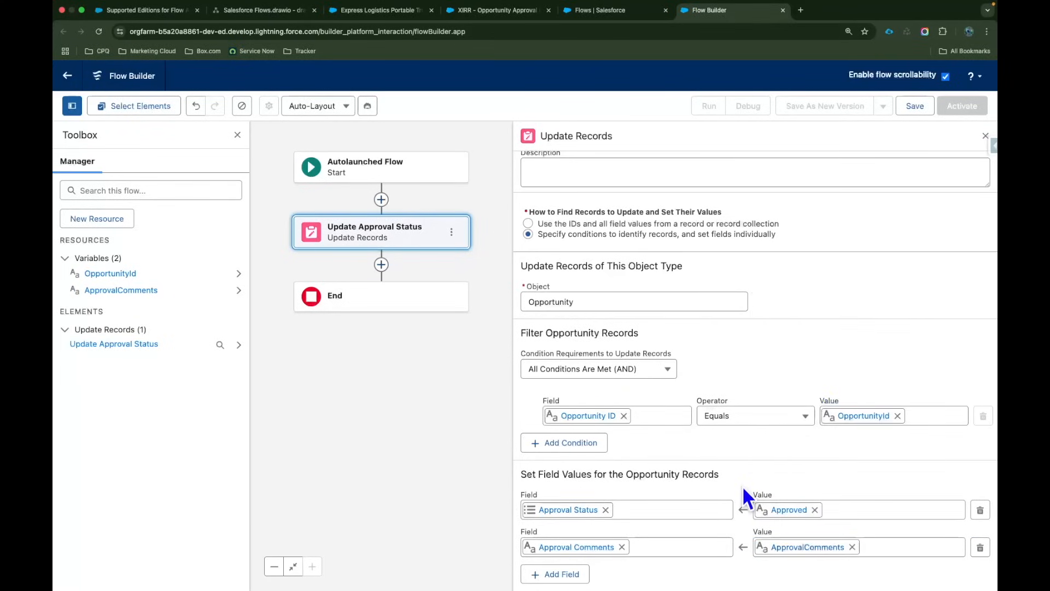
- Save the flow with the label "XIRR - Approve Opportunity Discount" and a matching API name
{"action": "left_click", "coordinate": [914, 108]}
{"action": "left_click", "coordinate": [401, 286]}
{"action": "type", "text": "XIRR - Approval Opportunity Discount"}
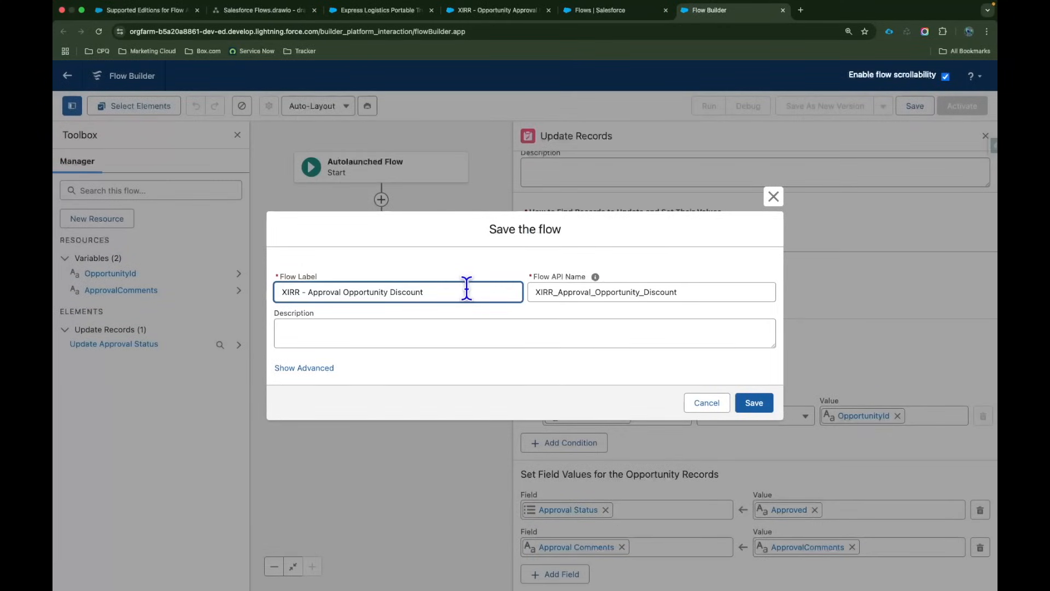
{"action": "left_click_drag", "start_coordinate": [440, 291], "coordinate": [276, 288]}
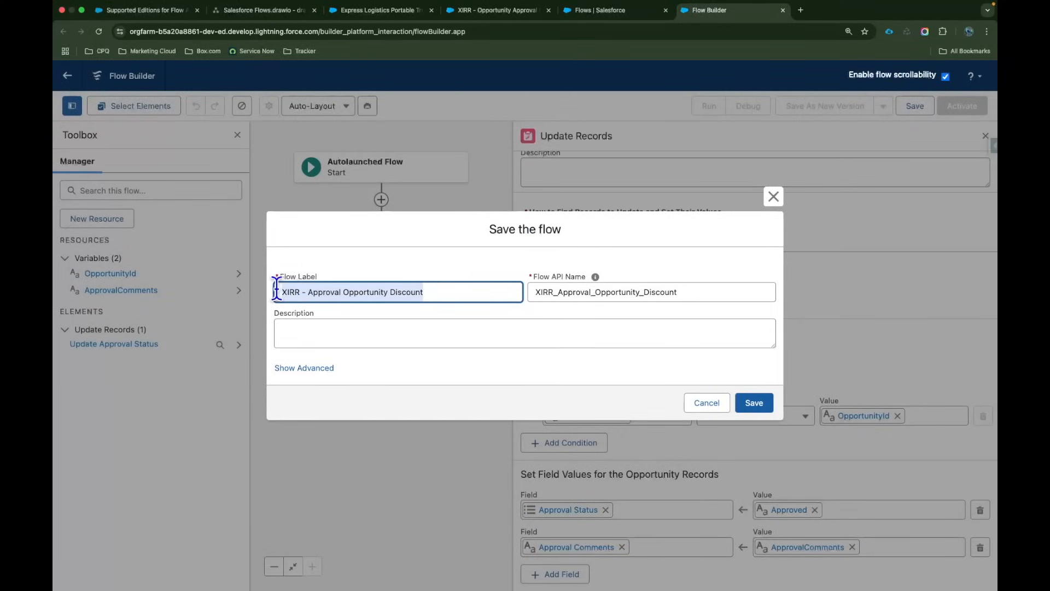
{"action": "left_click", "coordinate": [438, 316]}
{"action": "left_click", "coordinate": [336, 293]}
{"action": "key", "text": "BackSpace"}
{"action": "key", "text": "BackSpace"}
{"action": "type", "text": "e"}
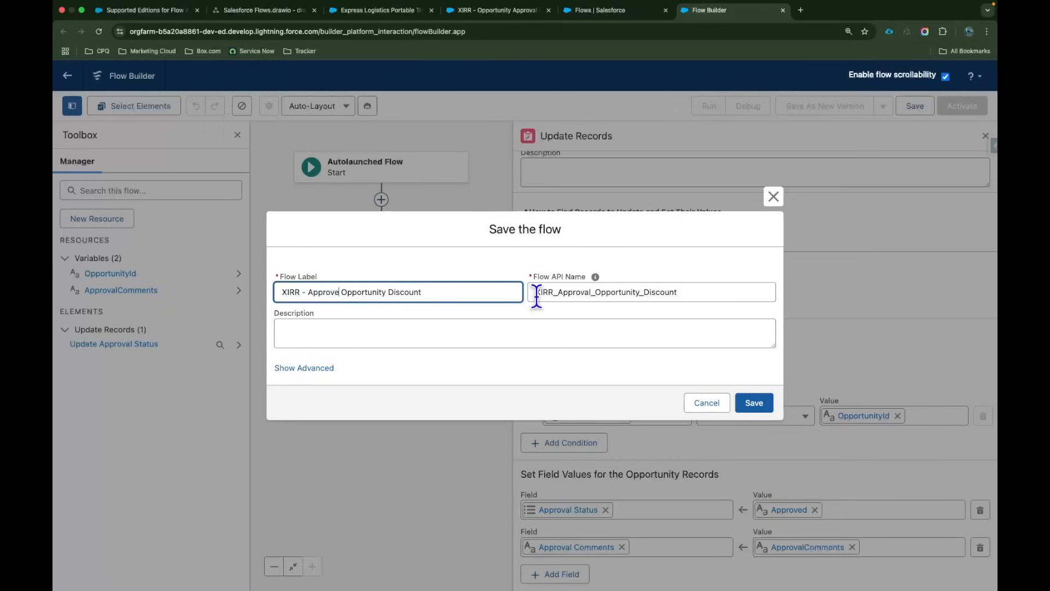
{"action": "left_click", "coordinate": [593, 292]}
{"action": "type", "text": "e"}
{"action": "left_click", "coordinate": [760, 395]}
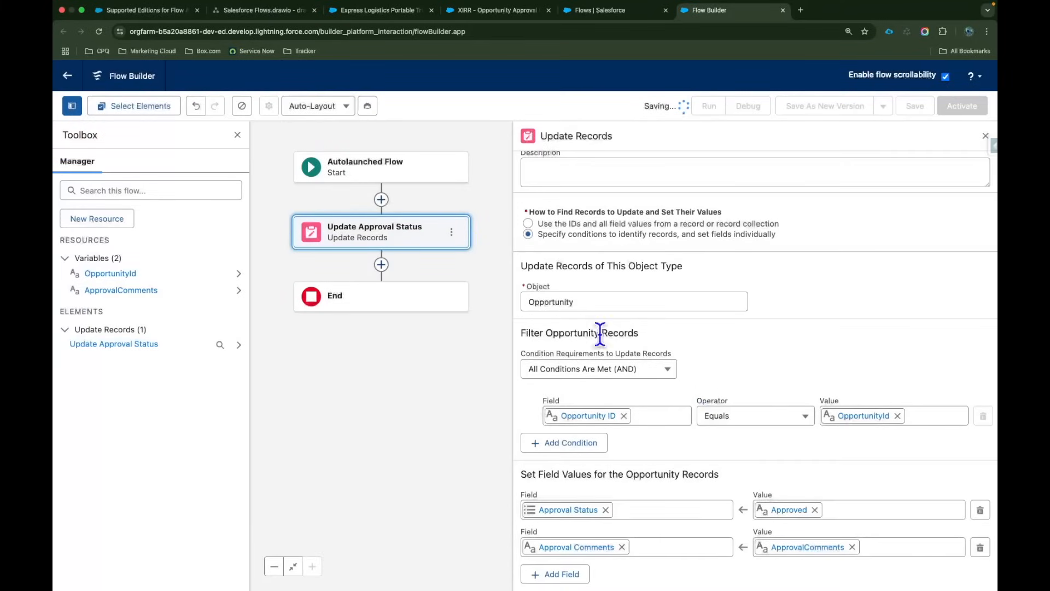
{"action": "left_click_drag", "start_coordinate": [490, 259], "coordinate": [494, 293]}
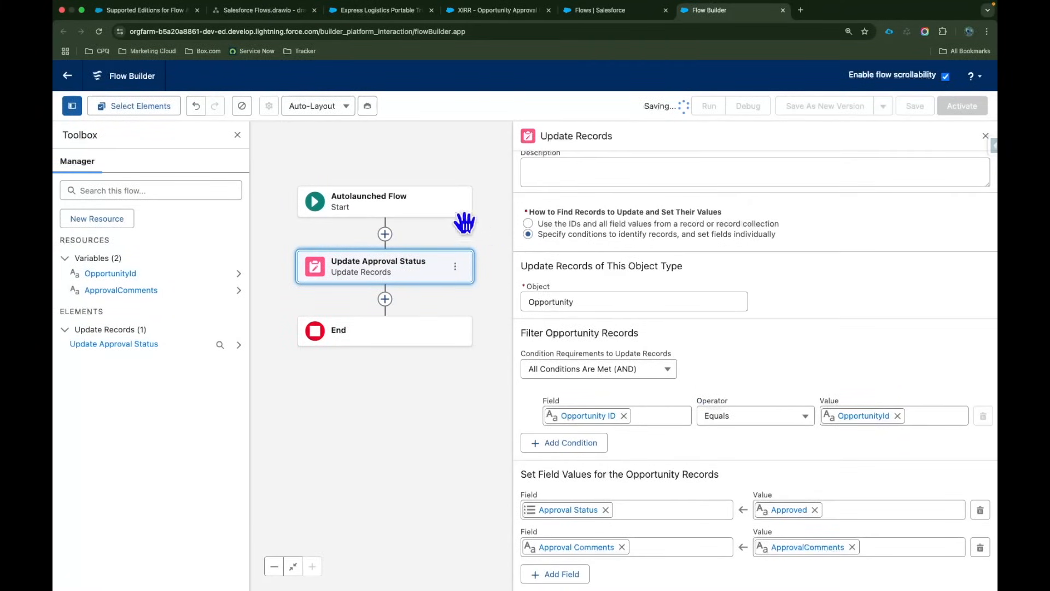
{"action": "left_click", "coordinate": [759, 105]}
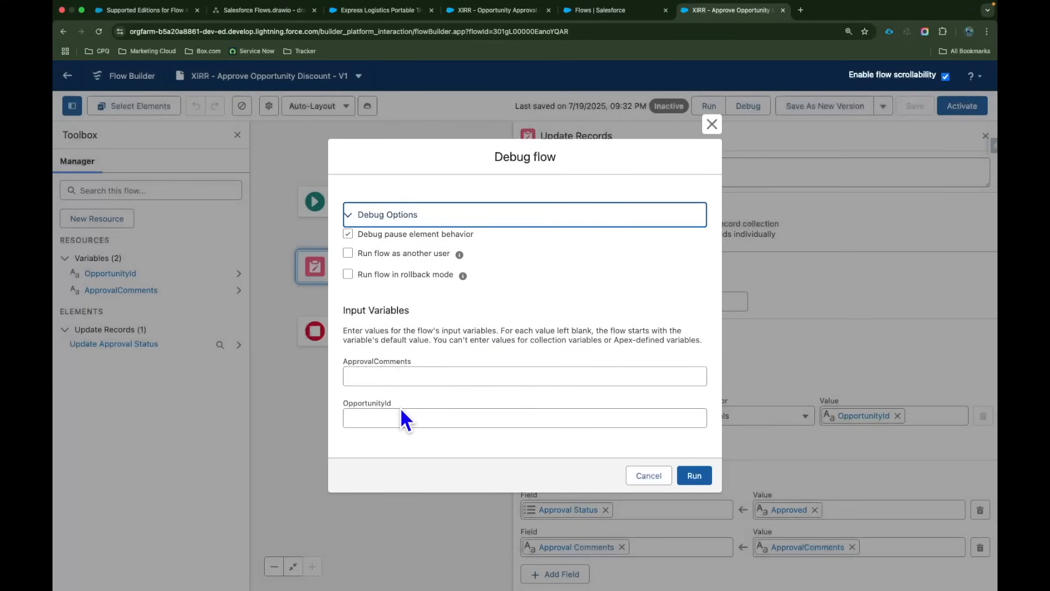
{"action": "left_click", "coordinate": [406, 377]}
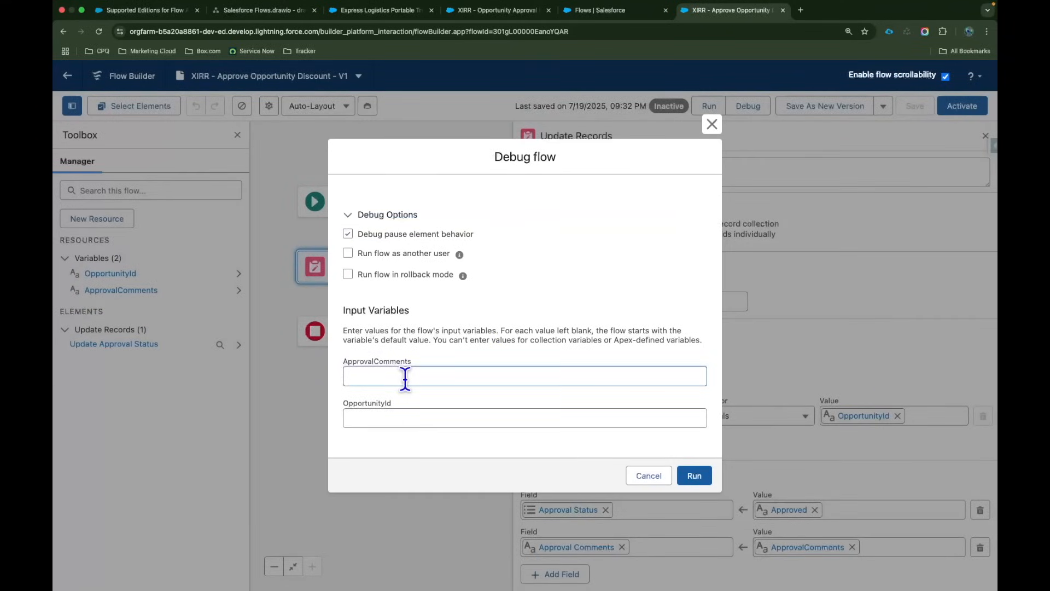
{"action": "left_click", "coordinate": [402, 418]}
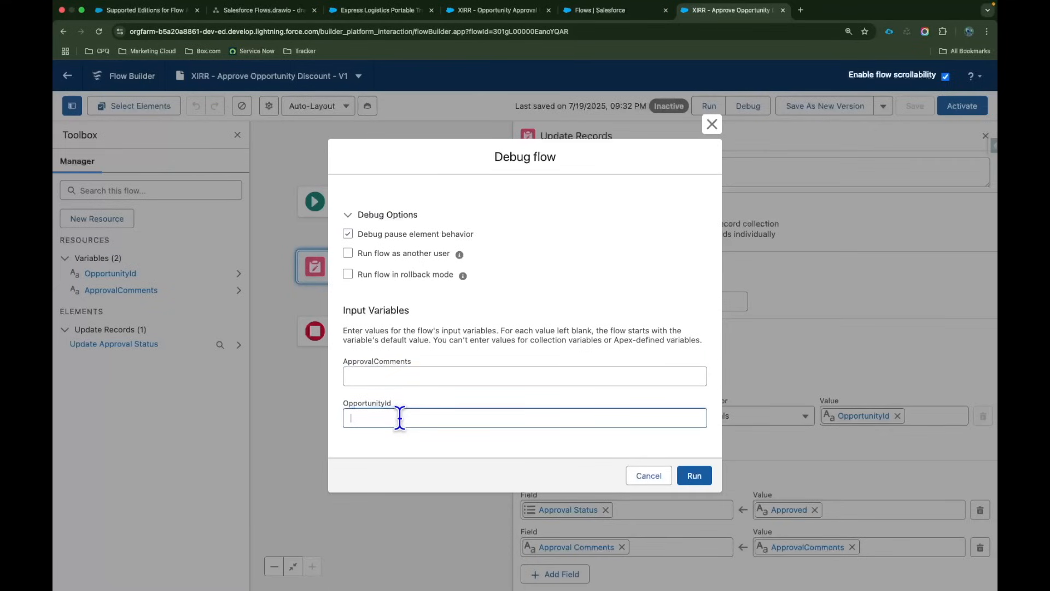
{"action": "left_click", "coordinate": [647, 477]}
- Activate the approval flow and save a copy of it as a new flow labeled "XIRR - Reject Opportunity Discount"
{"action": "left_click", "coordinate": [962, 107]}
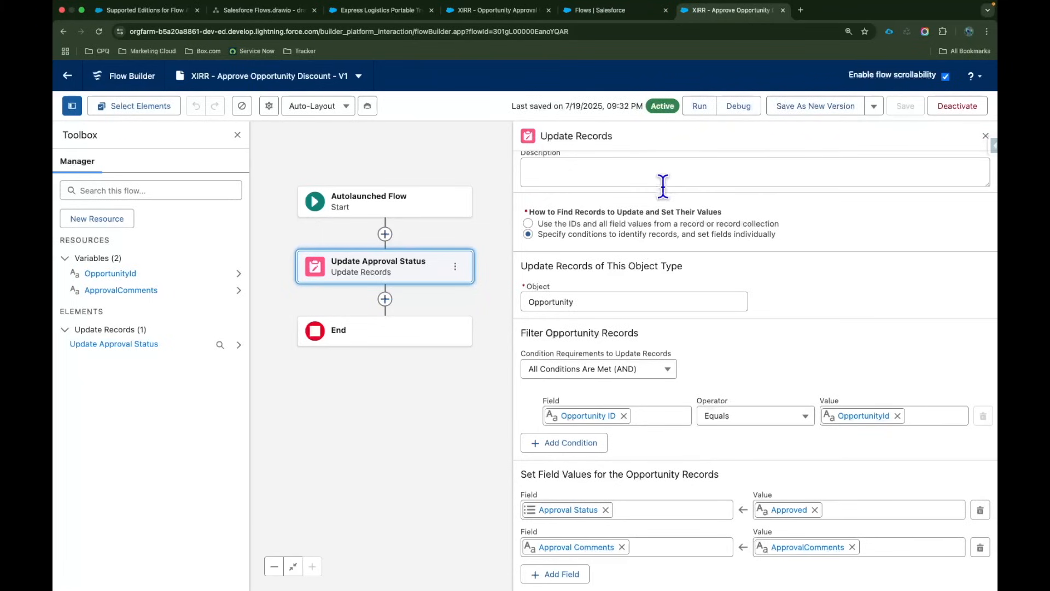
{"action": "left_click", "coordinate": [874, 107]}
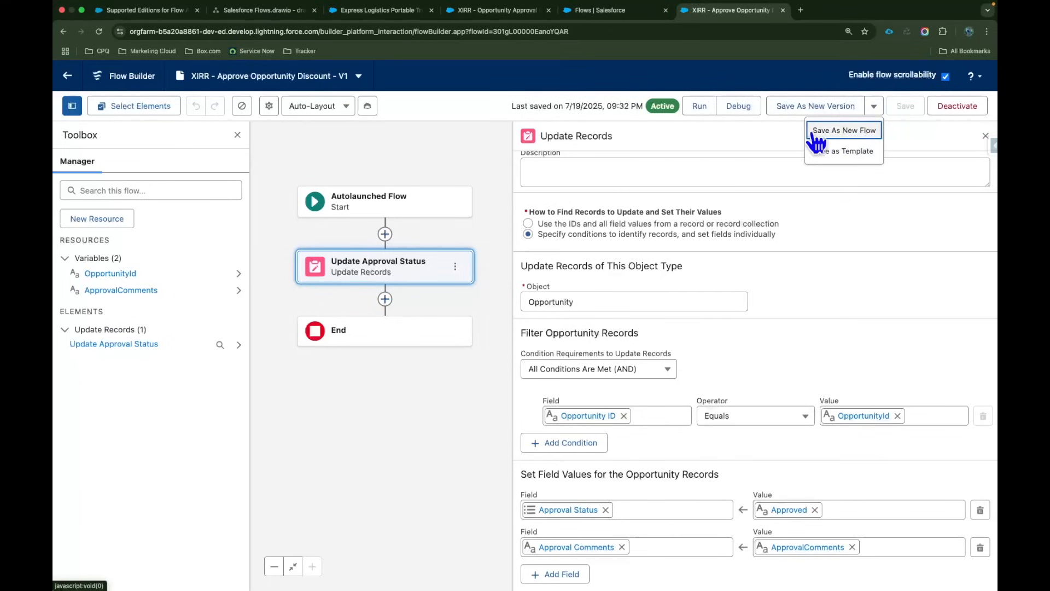
{"action": "left_click", "coordinate": [850, 141]}
{"action": "left_click", "coordinate": [331, 309]}
{"action": "type", "text": "XIRR - Reject Opportunity Discount"}
{"action": "left_click_drag", "start_coordinate": [427, 317], "coordinate": [306, 313]}
{"action": "left_click", "coordinate": [386, 332]}
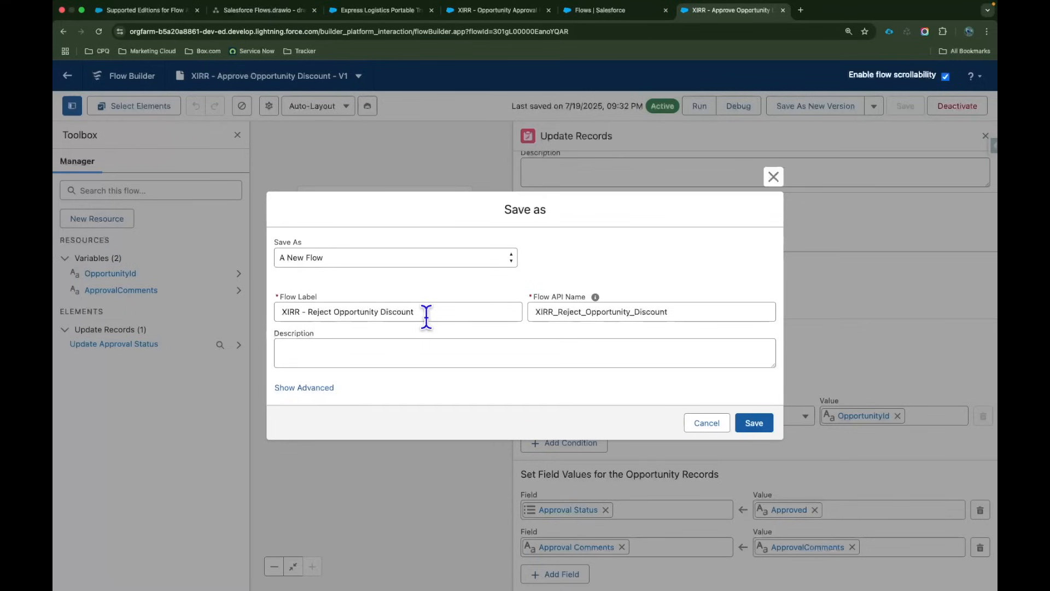
{"action": "left_click", "coordinate": [754, 424]}
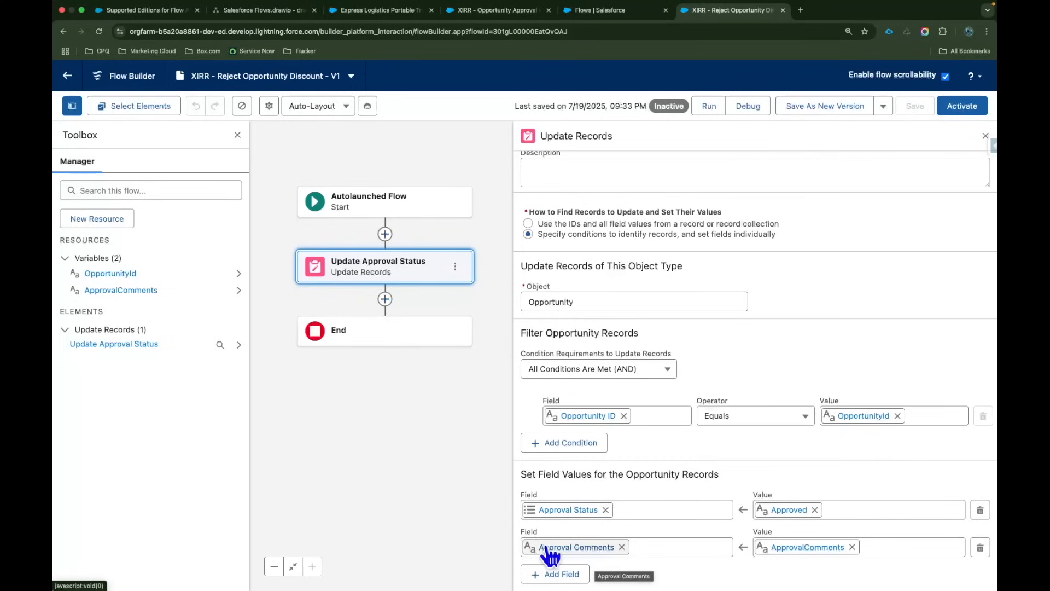
- Clear the Approval Comments assignment in the Update Records element and choose Rejection Comments as the field instead
{"action": "left_click", "coordinate": [852, 547]}
{"action": "left_click", "coordinate": [622, 547]}
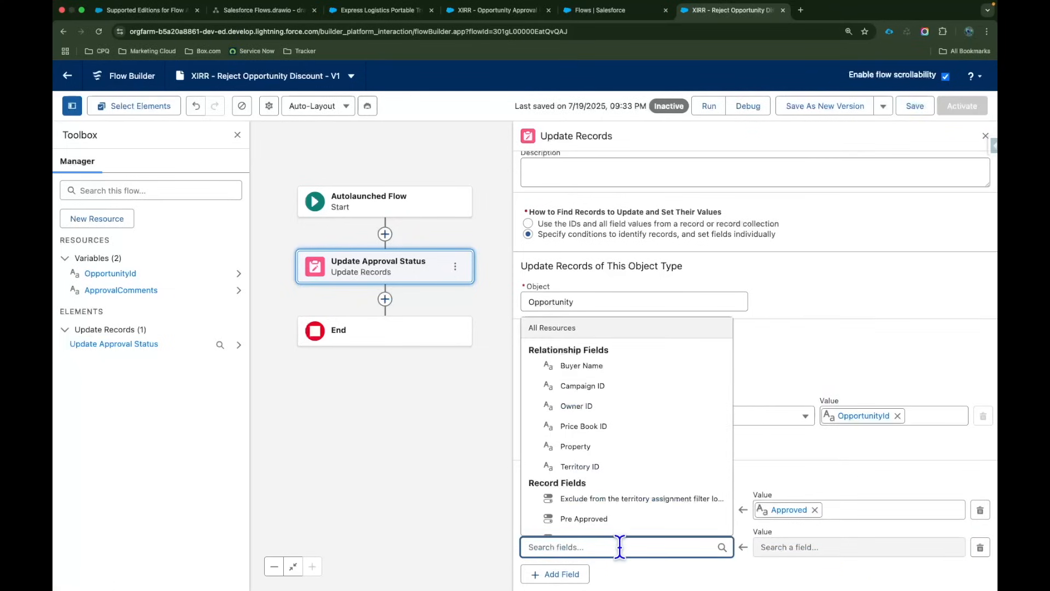
{"action": "type", "text": "Reject"}
{"action": "left_click", "coordinate": [631, 526]}
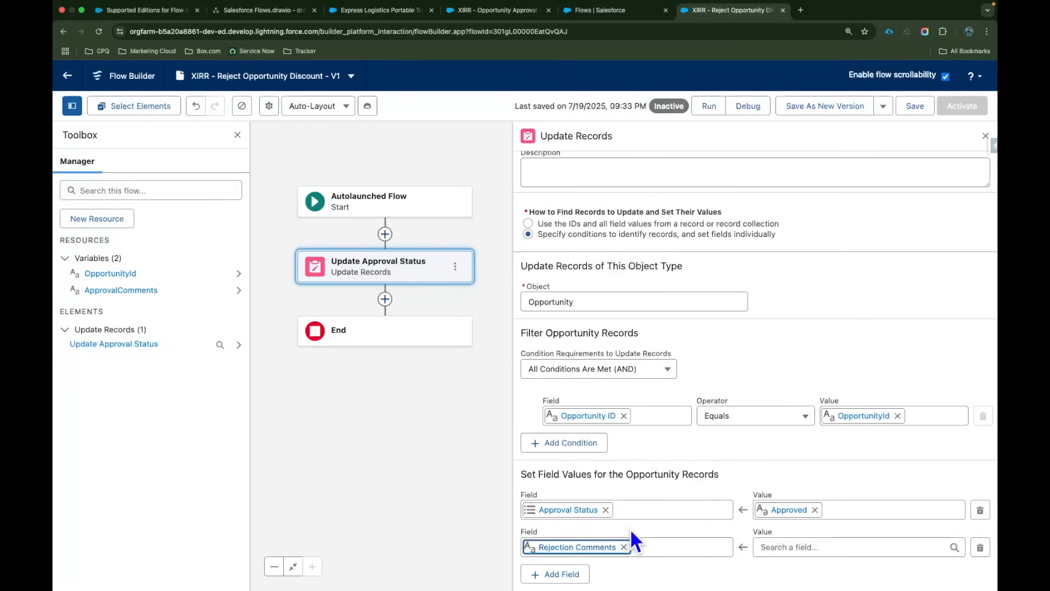
- Set the Opportunity's Approval Status value to Rejected and its Rejection Comments value to the ApprovalComments variable
{"action": "left_click", "coordinate": [815, 510]}
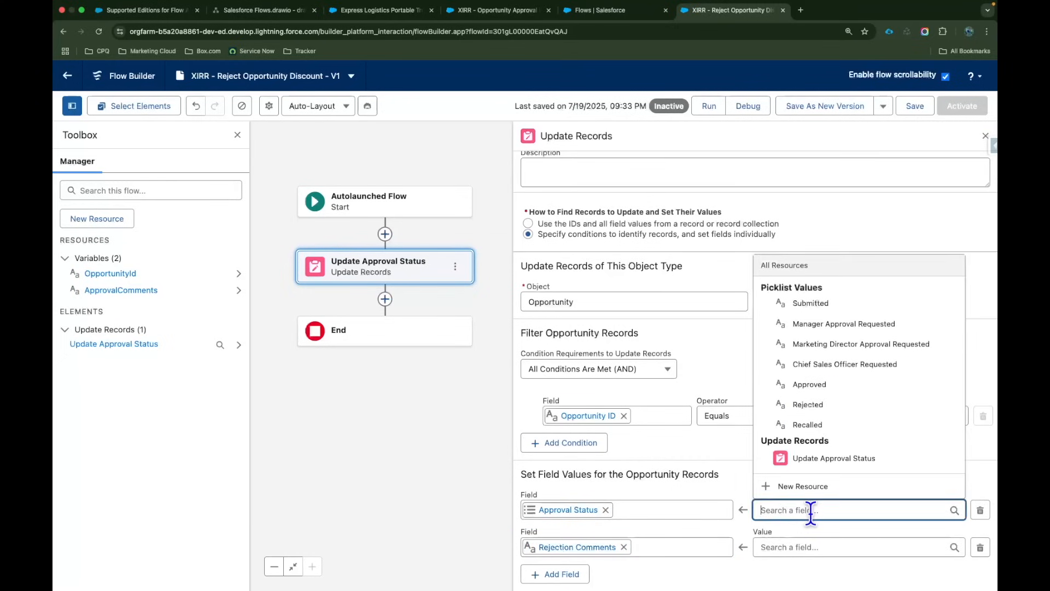
{"action": "type", "text": "Re"}
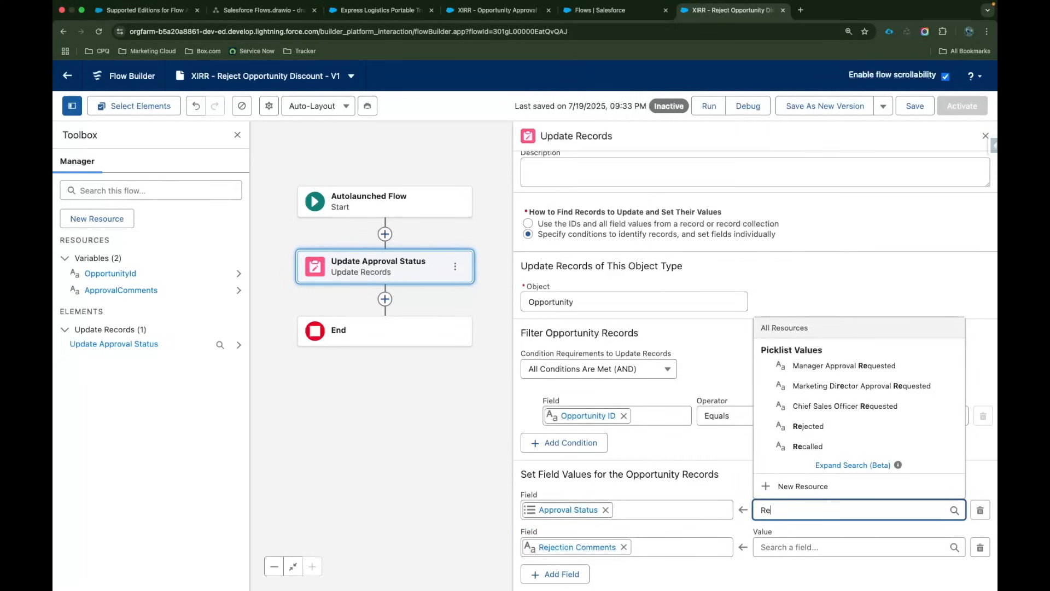
{"action": "left_click", "coordinate": [826, 426]}
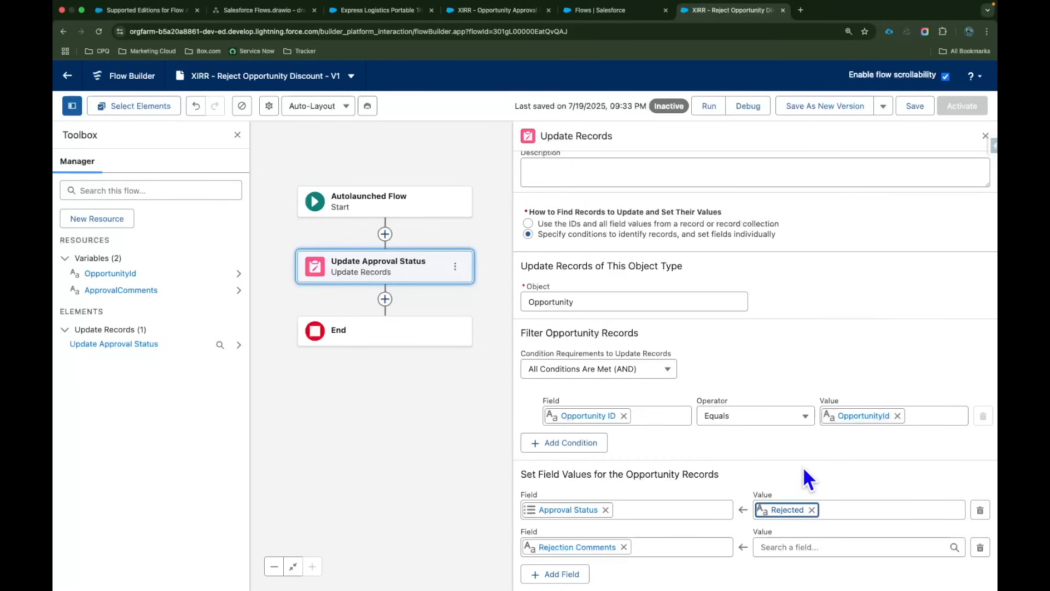
{"action": "left_click", "coordinate": [806, 547]}
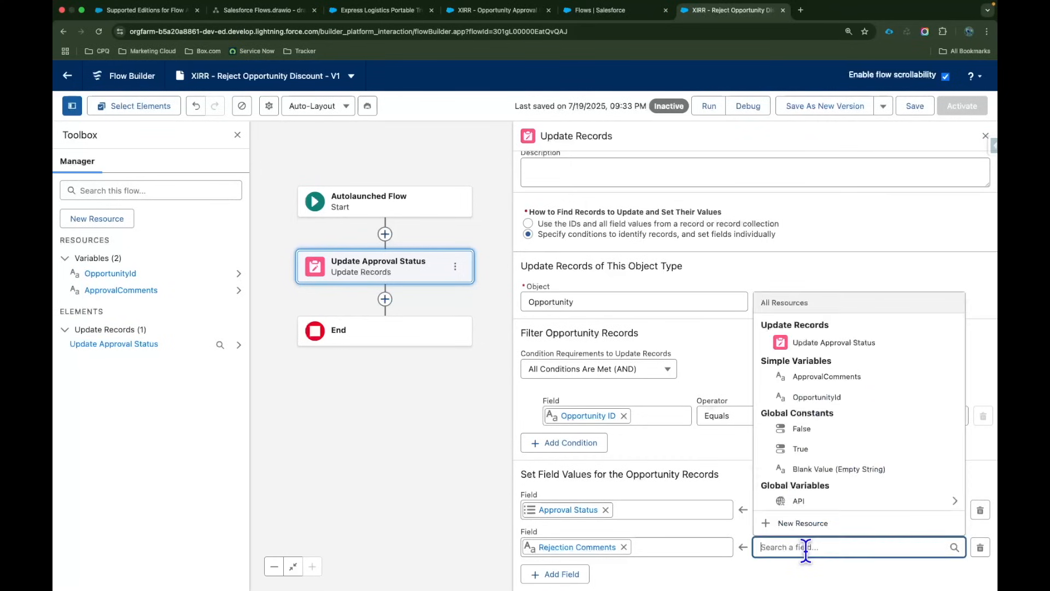
{"action": "left_click", "coordinate": [827, 377]}
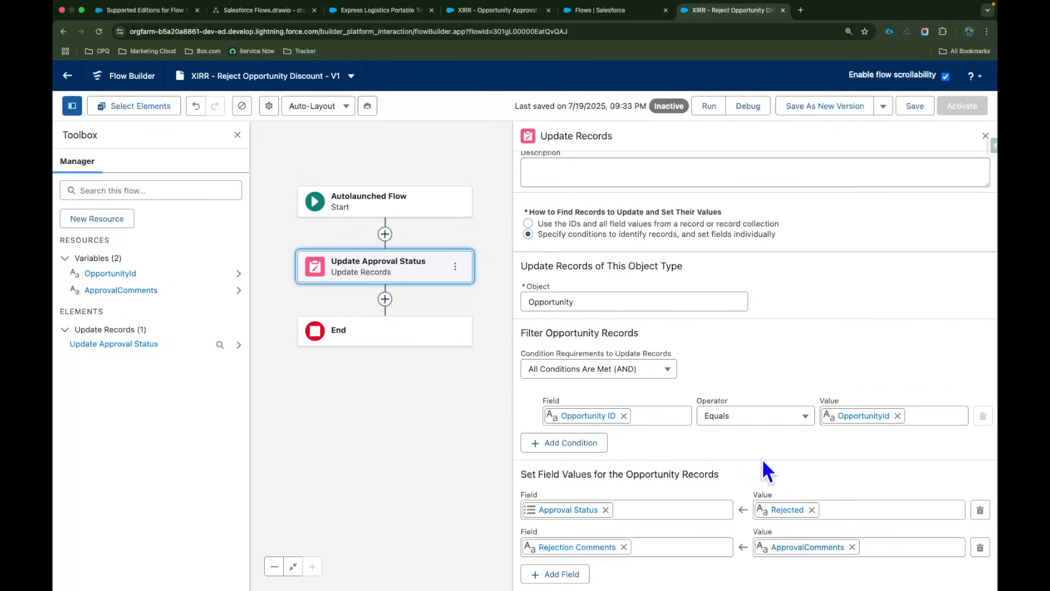
- Save and activate the XIRR - Reject Opportunity Discount flow
{"action": "left_click", "coordinate": [908, 106]}
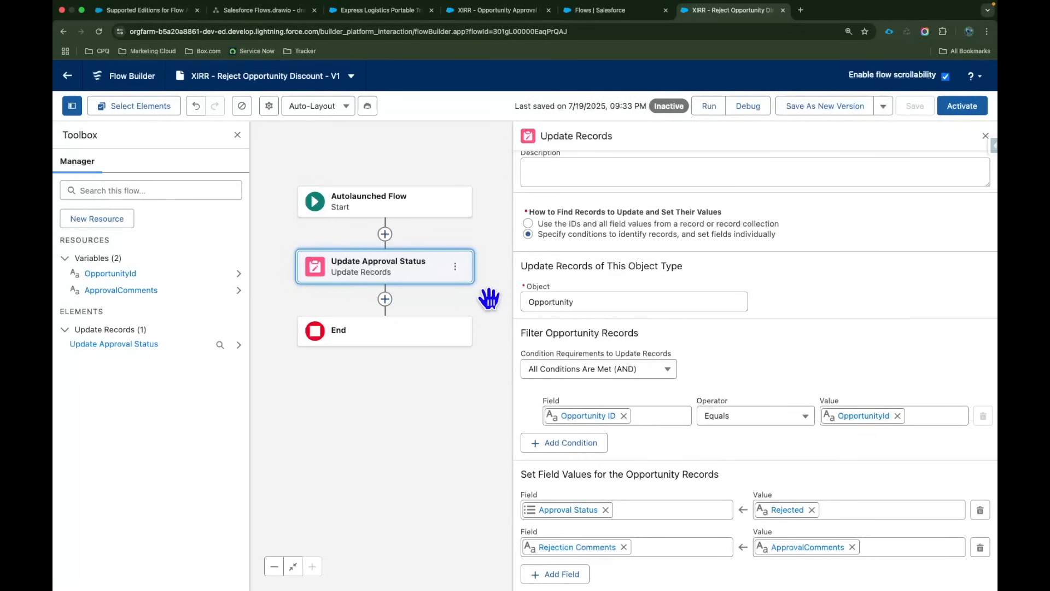
{"action": "scroll", "coordinate": [670, 231], "scroll_direction": "up", "scroll_amount": 2}
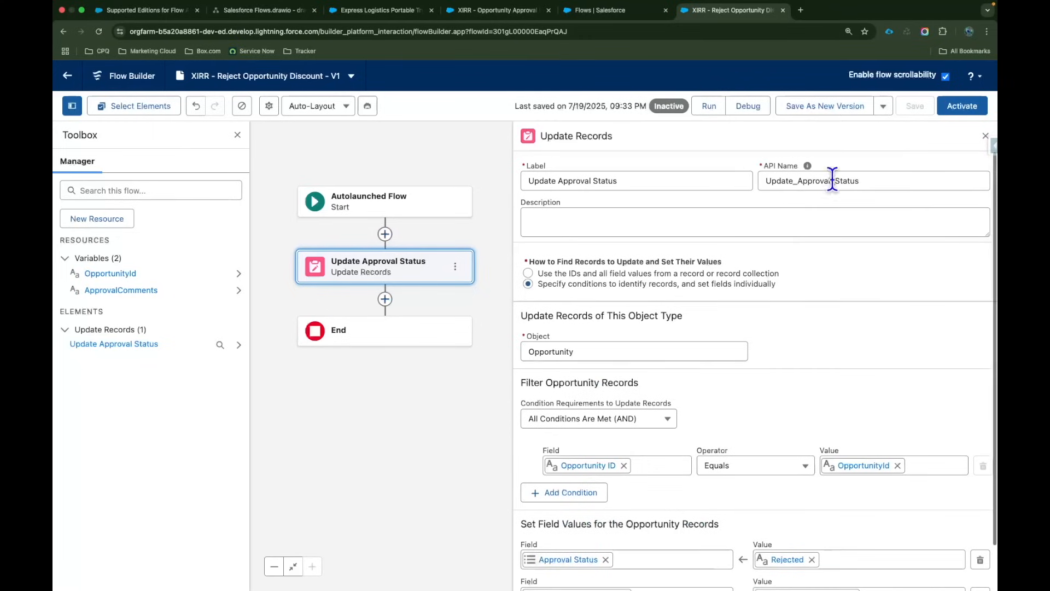
{"action": "left_click", "coordinate": [962, 106]}
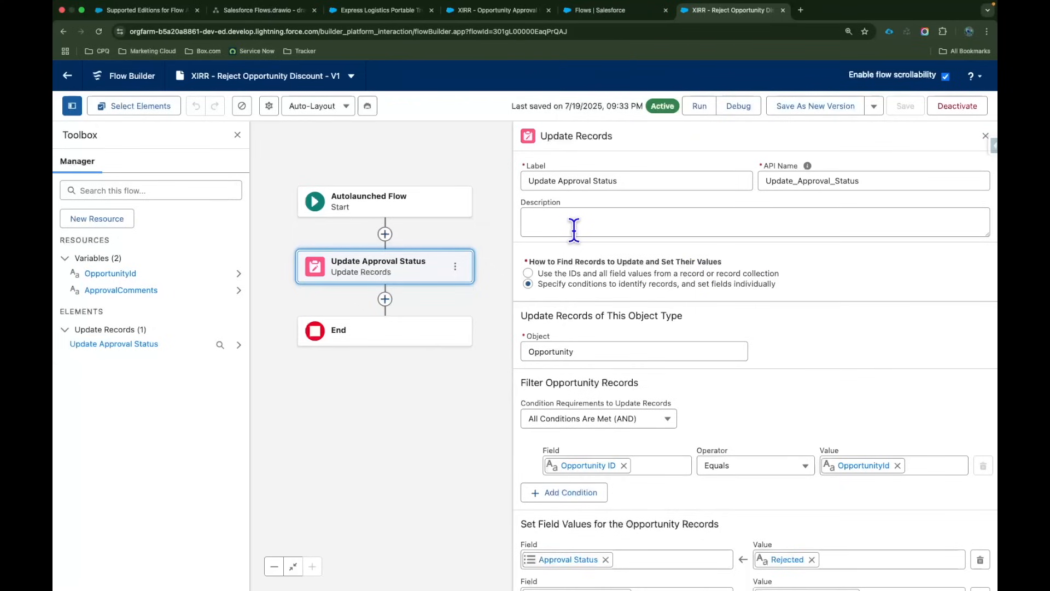
- Return to the XIRR - Opportunity Approval Process Flow, reload it and dismiss its errors and warnings list
{"action": "left_click", "coordinate": [487, 12]}
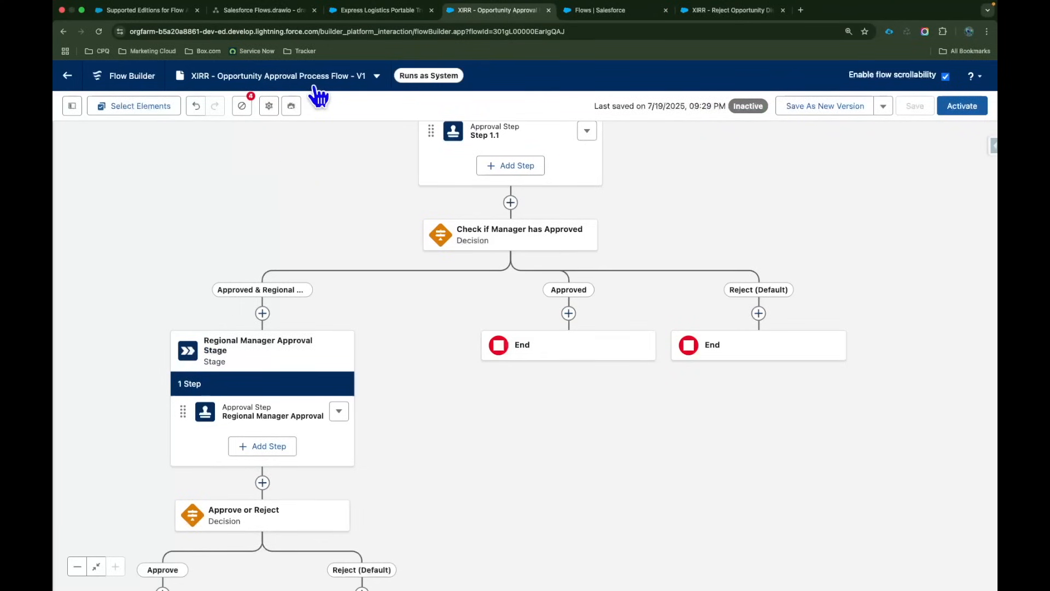
{"action": "left_click", "coordinate": [98, 31]}
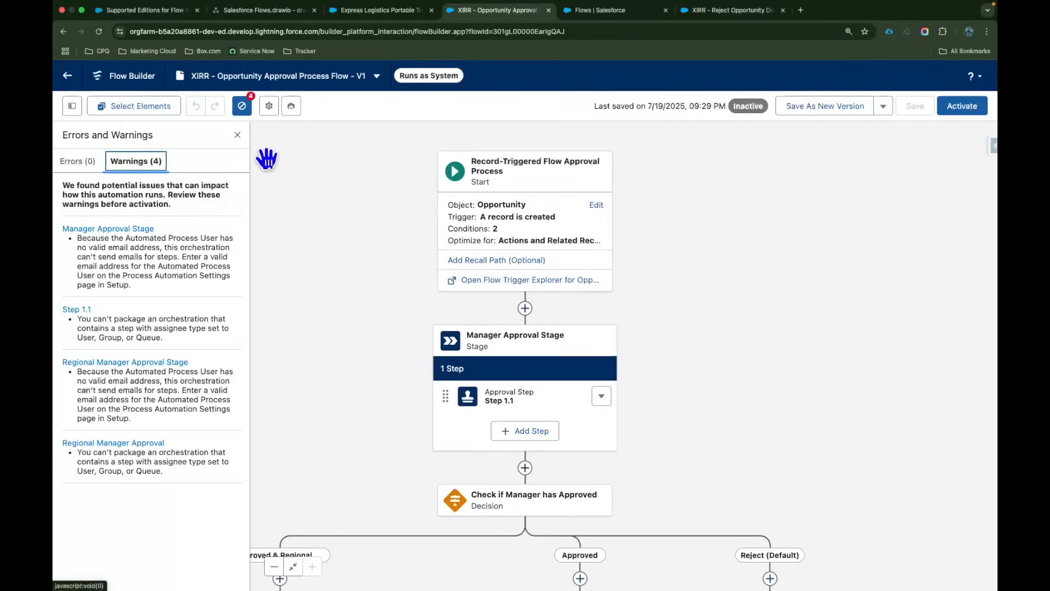
{"action": "left_click", "coordinate": [237, 135]}
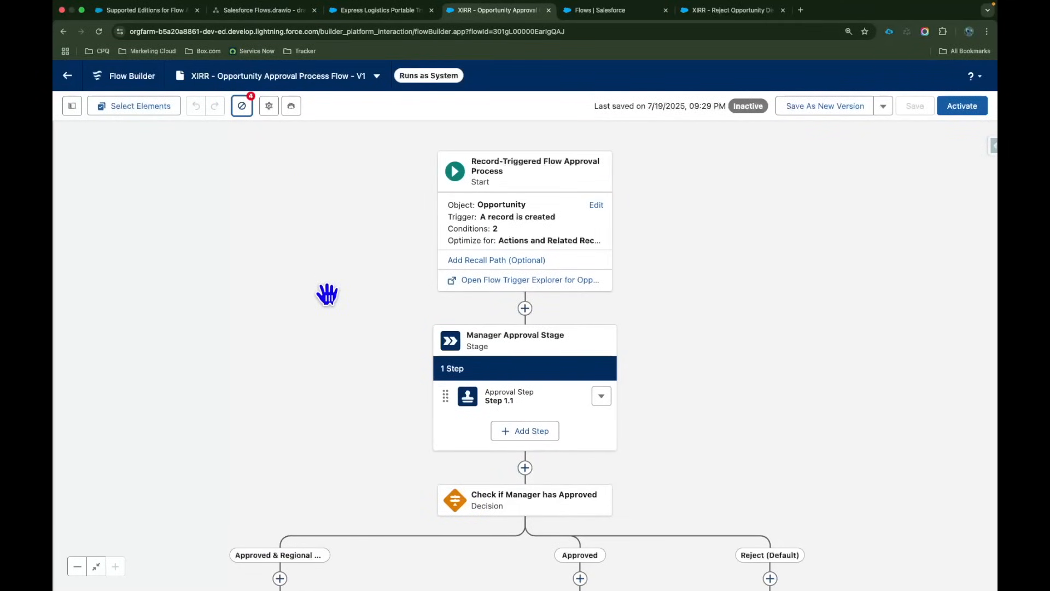
- Add a stage labeled "Opportunity Reject Stage" on the Reject (Default) path of the Check if Manager has Approved decision
{"action": "left_click_drag", "start_coordinate": [328, 296], "coordinate": [327, 263]}
{"action": "left_click_drag", "start_coordinate": [336, 356], "coordinate": [334, 261]}
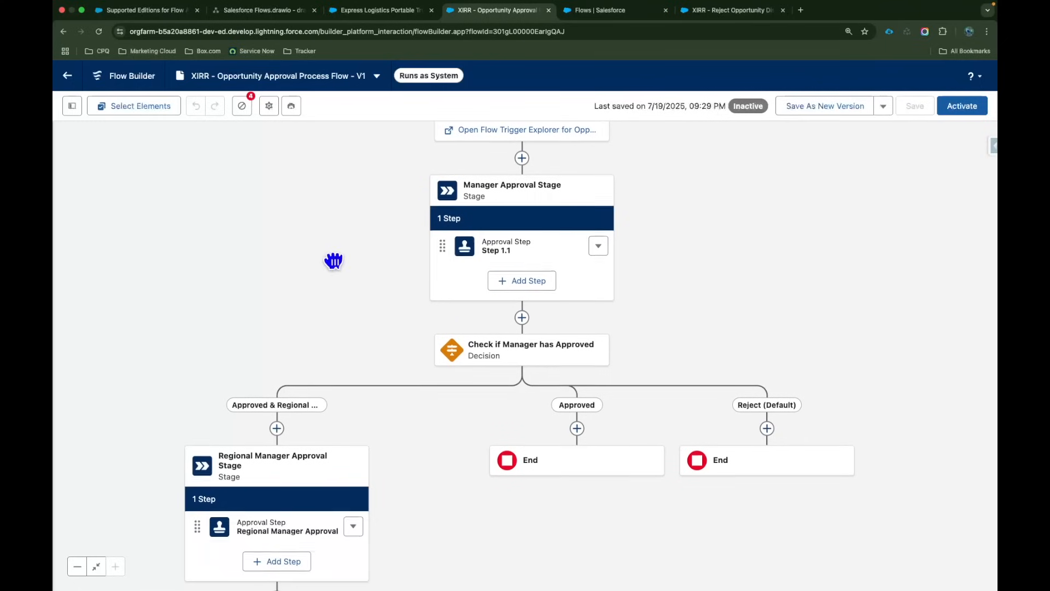
{"action": "left_click_drag", "start_coordinate": [422, 480], "coordinate": [411, 375]}
{"action": "left_click_drag", "start_coordinate": [569, 424], "coordinate": [492, 356]}
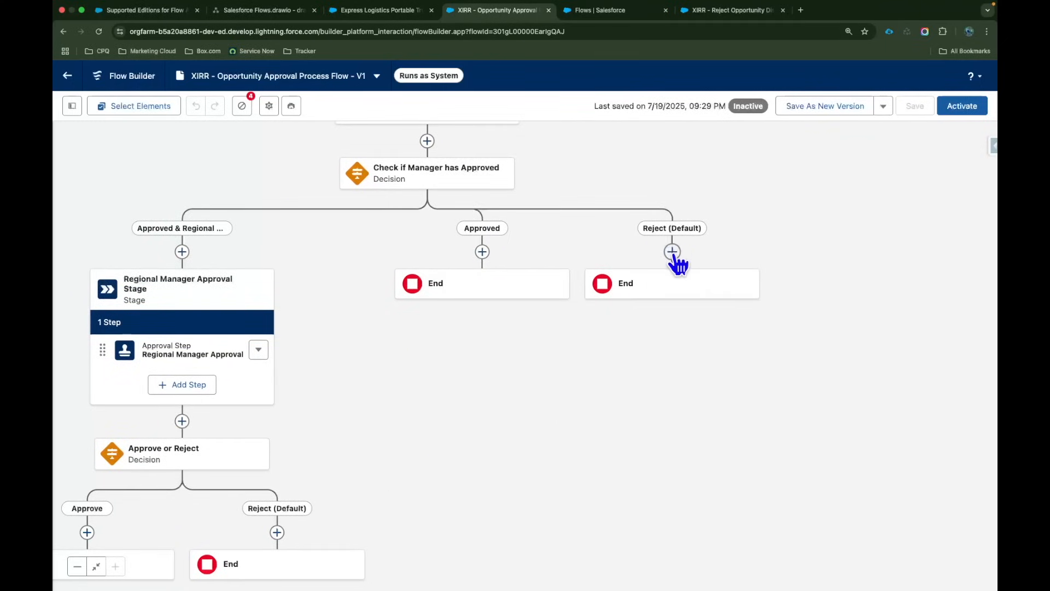
{"action": "left_click", "coordinate": [673, 252]}
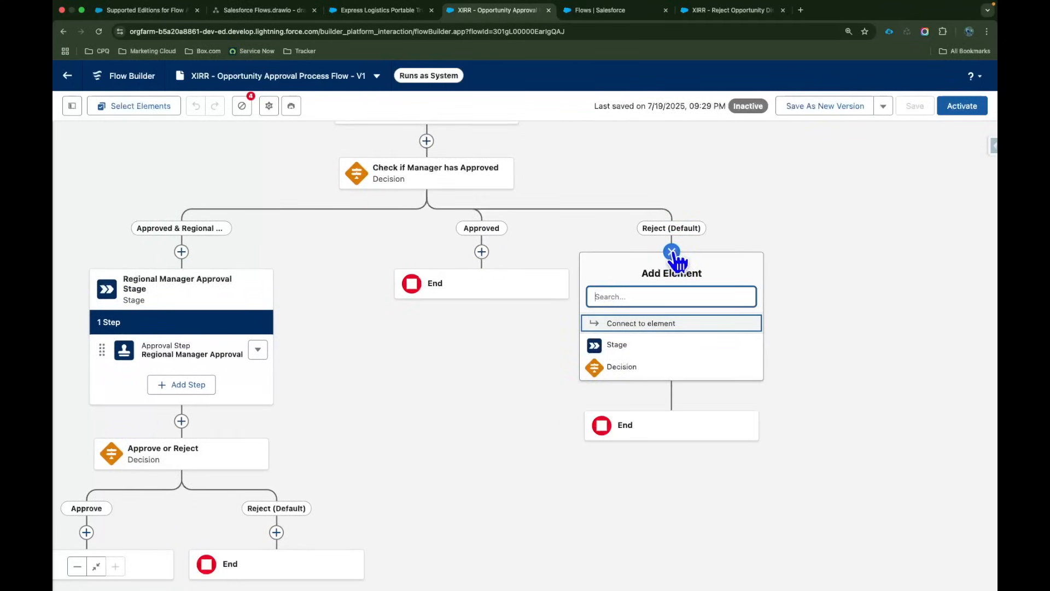
{"action": "left_click", "coordinate": [643, 350]}
{"action": "type", "text": "Opportunity Re"}
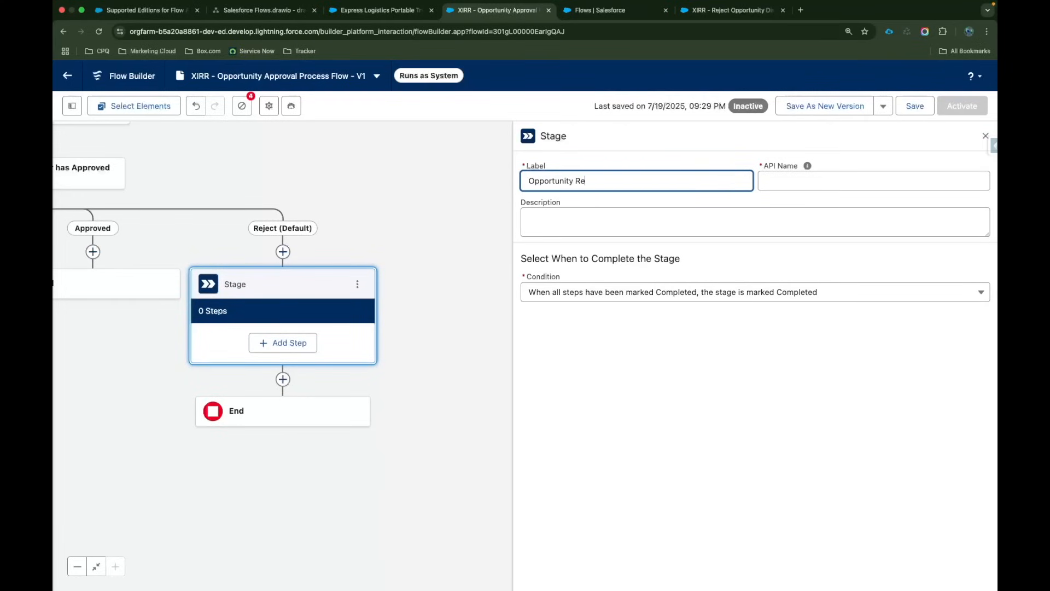
{"action": "type", "text": "ge"}
{"action": "key", "text": "Tab"}
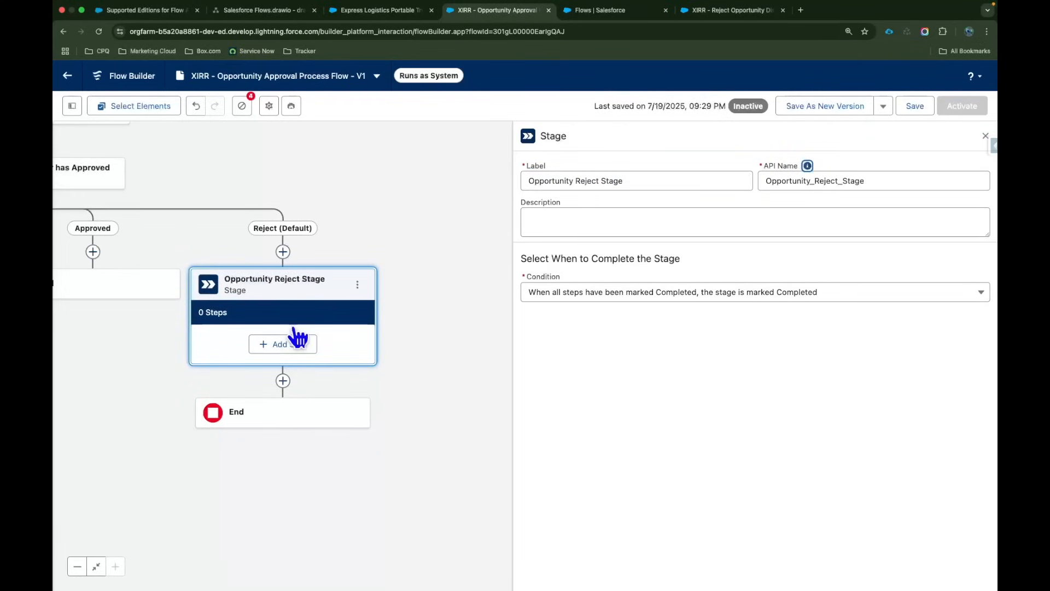
- Add a background step labeled "Reject Opportunity" to the Opportunity Reject Stage
{"action": "left_click", "coordinate": [298, 350]}
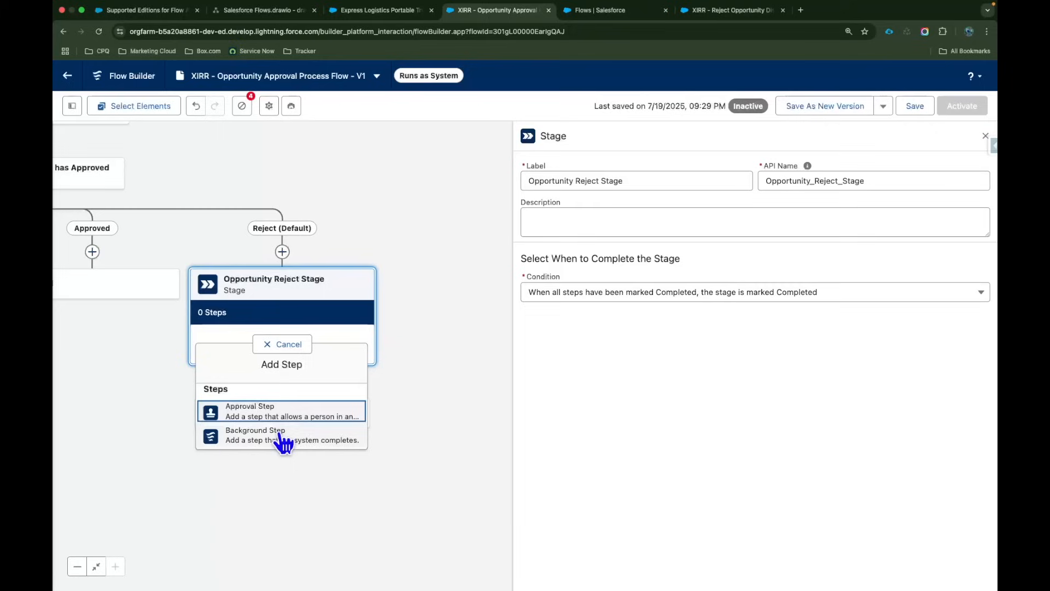
{"action": "left_click", "coordinate": [309, 438]}
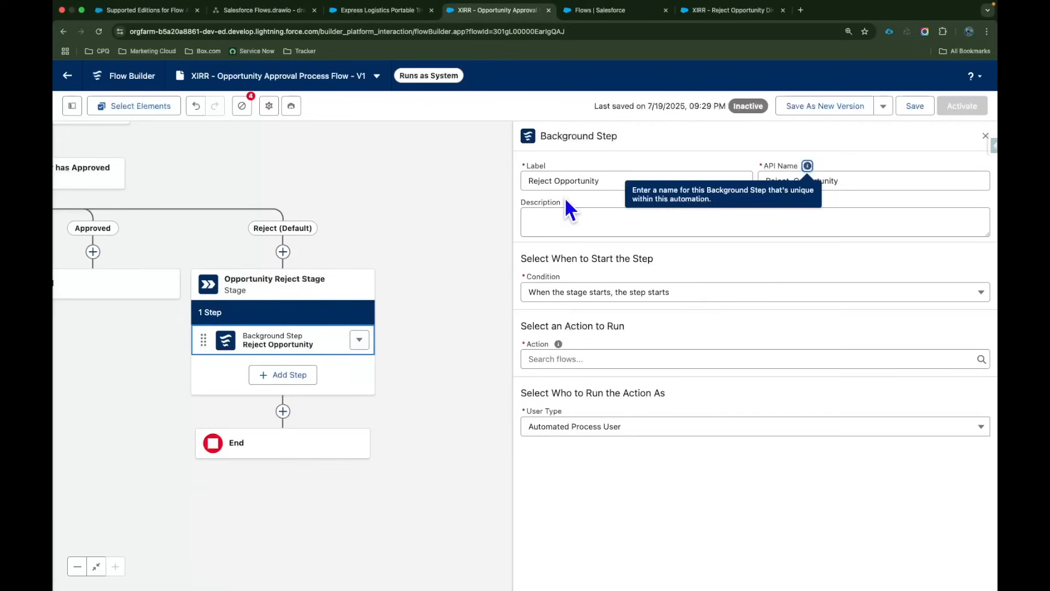
{"action": "left_click_drag", "start_coordinate": [612, 181], "coordinate": [530, 180]}
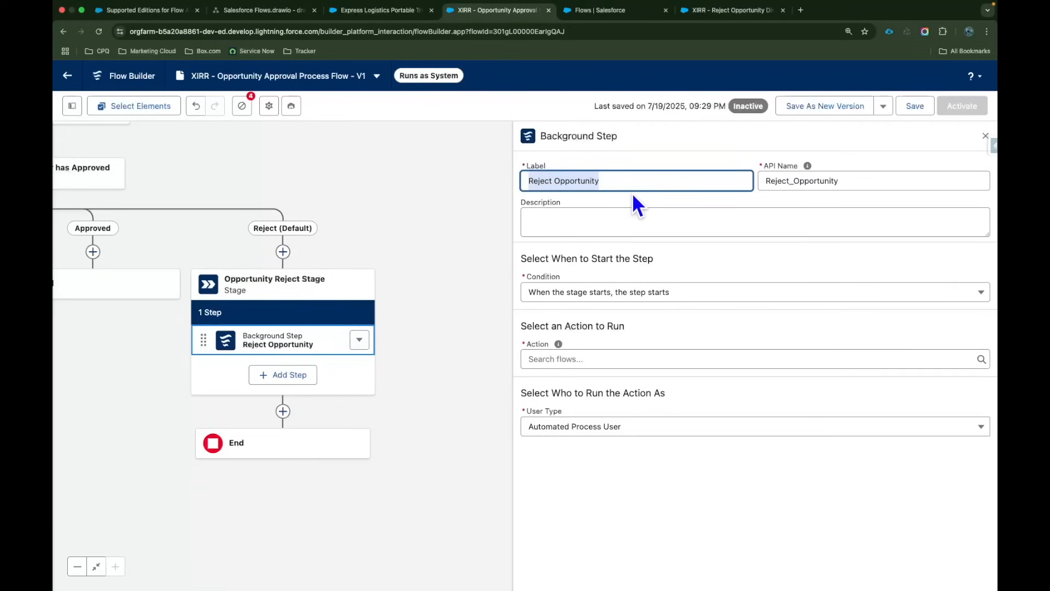
- Choose XIRR - Reject Opportunity Discount as the action the Reject Opportunity step runs
{"action": "left_click", "coordinate": [596, 359]}
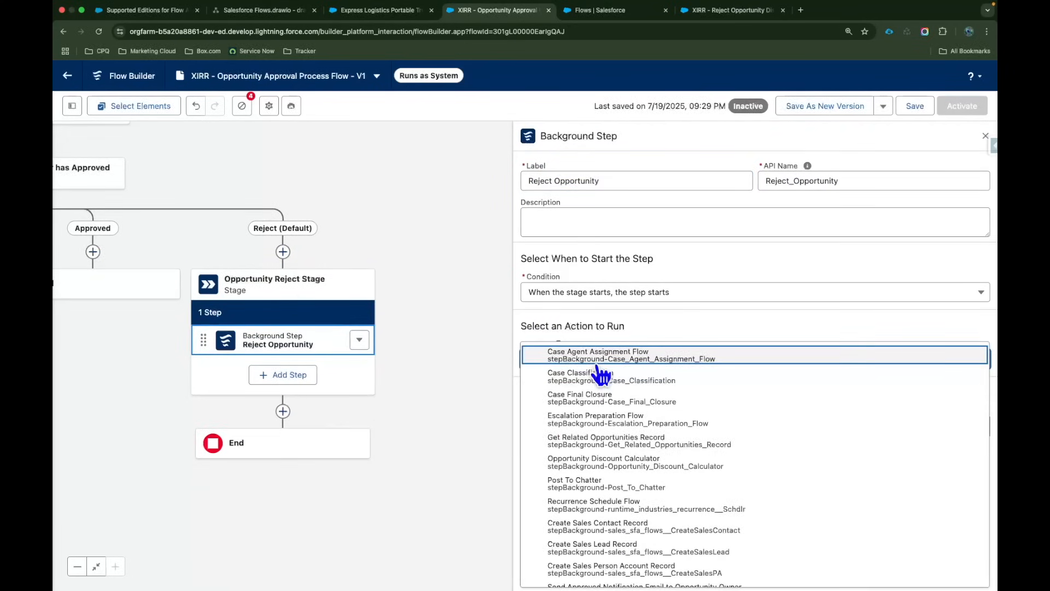
{"action": "type", "text": "Reject"}
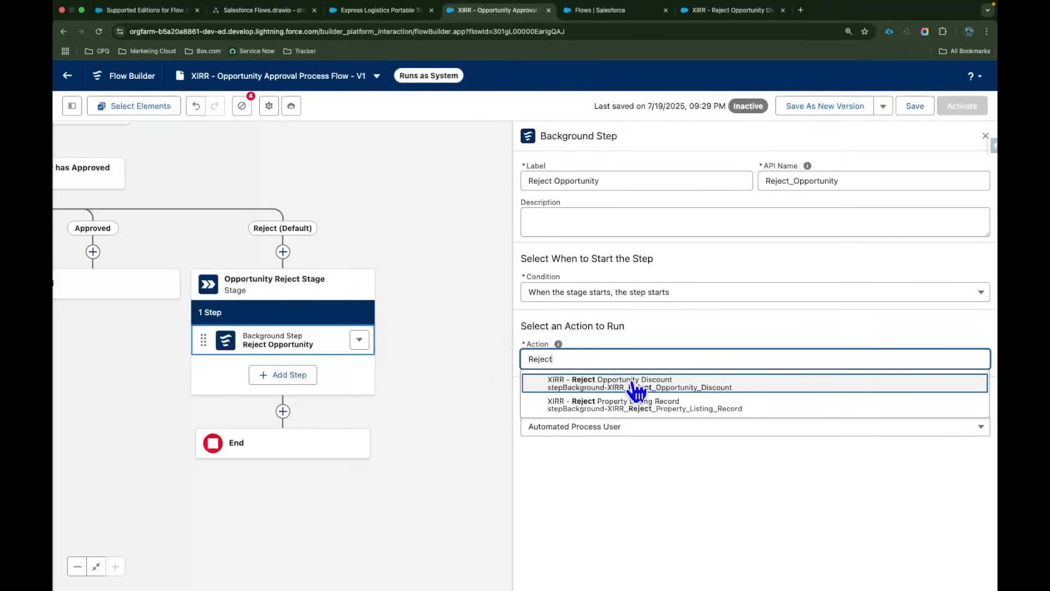
{"action": "left_click", "coordinate": [674, 384]}
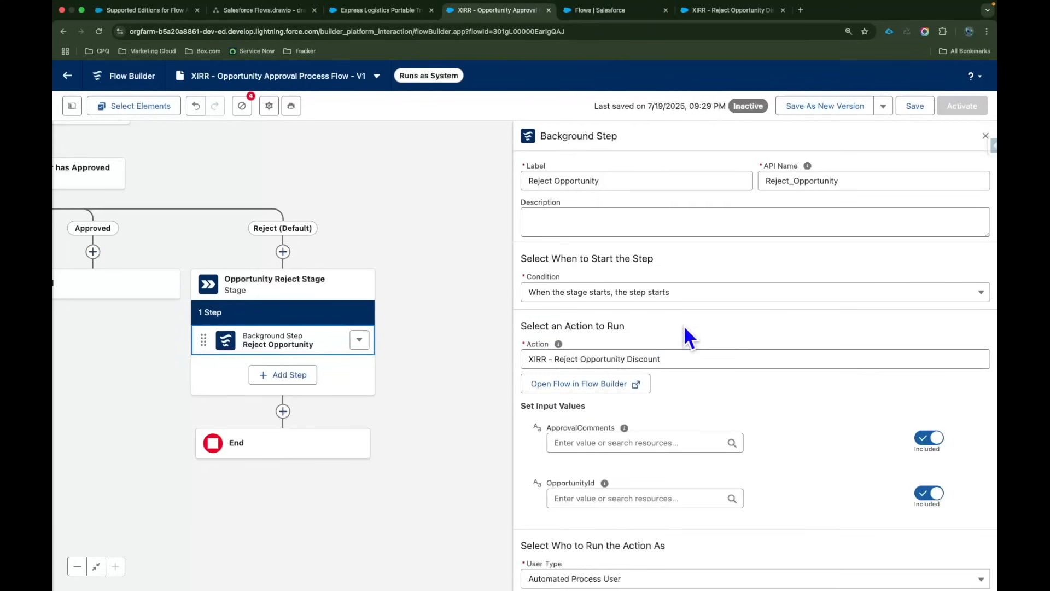
- Set the action's OpportunityId input to the Triggering Opportunity's Opportunity ID
{"action": "scroll", "coordinate": [679, 402], "scroll_direction": "down", "scroll_amount": 1}
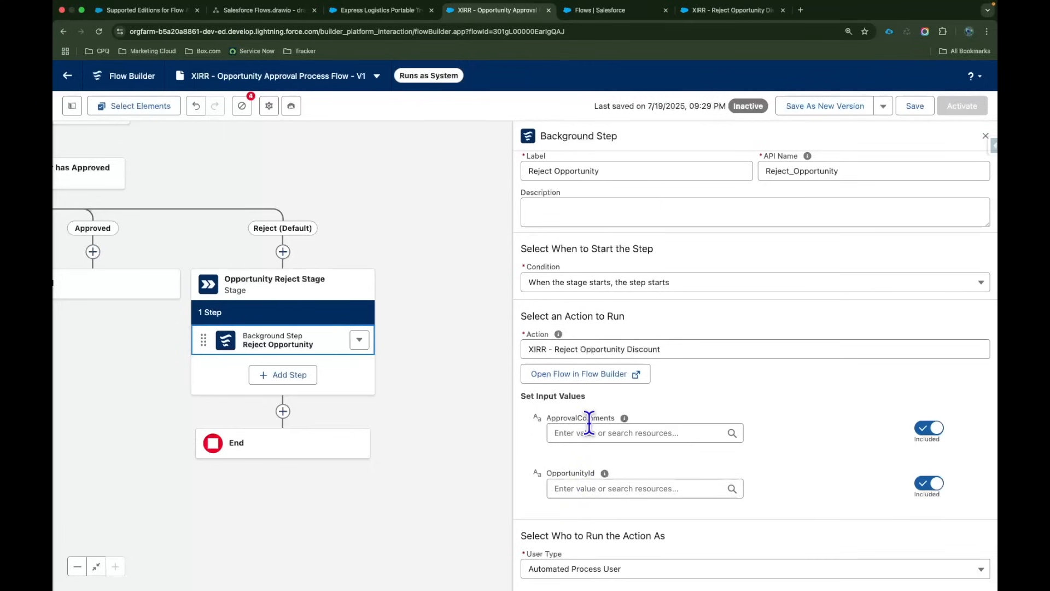
{"action": "left_click", "coordinate": [586, 487]}
{"action": "type", "text": "Rec"}
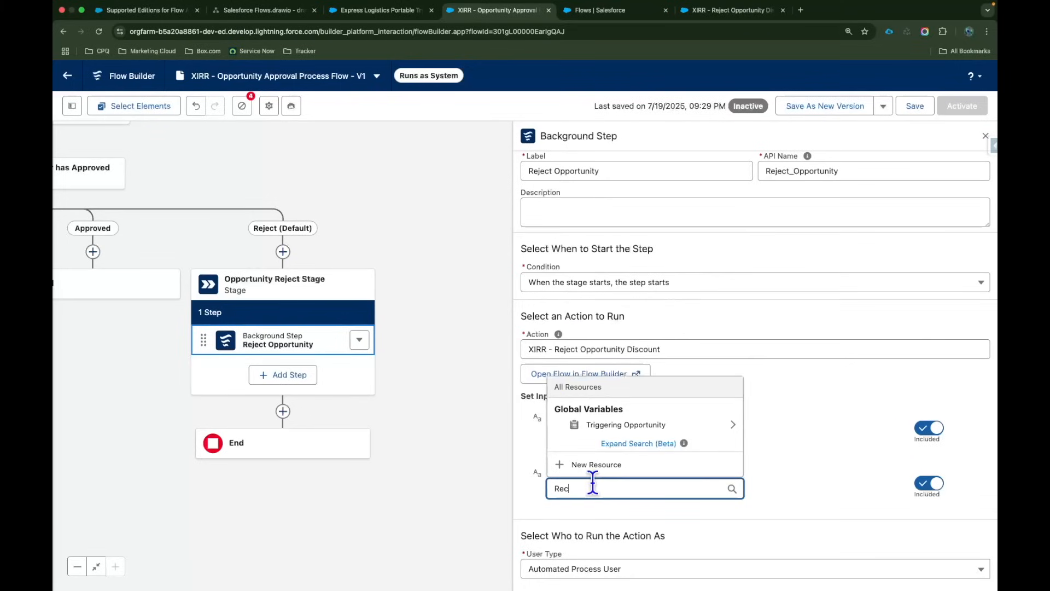
{"action": "left_click", "coordinate": [628, 425]}
{"action": "type", "text": "Id"}
{"action": "left_click", "coordinate": [628, 518]}
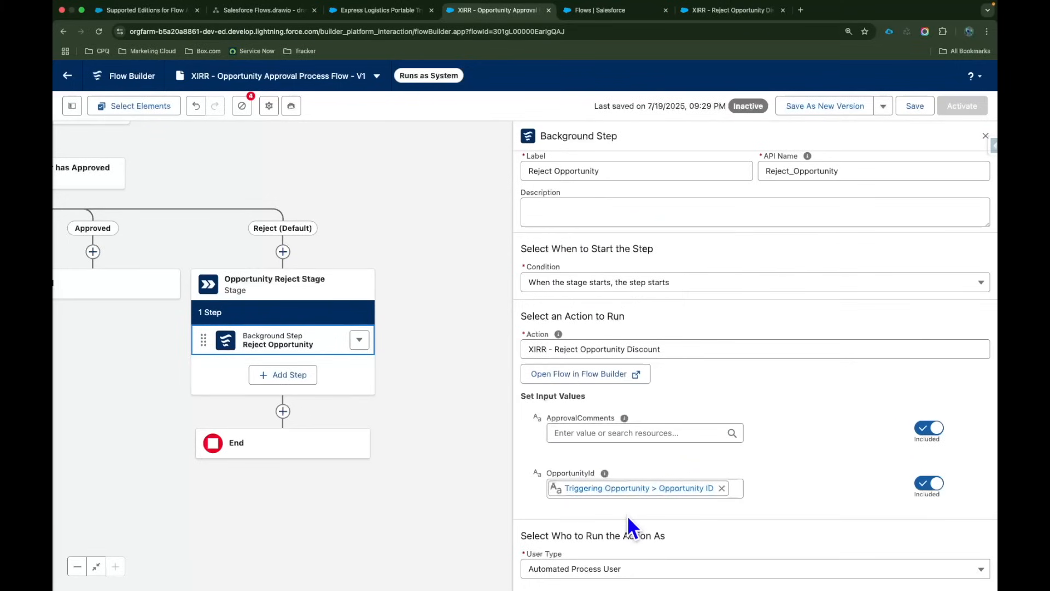
- Set the Reject Opportunity step's ApprovalComments input to the approvalComments output of Step 1.1 in the Manager Approval Stage
{"action": "left_click", "coordinate": [596, 433]}
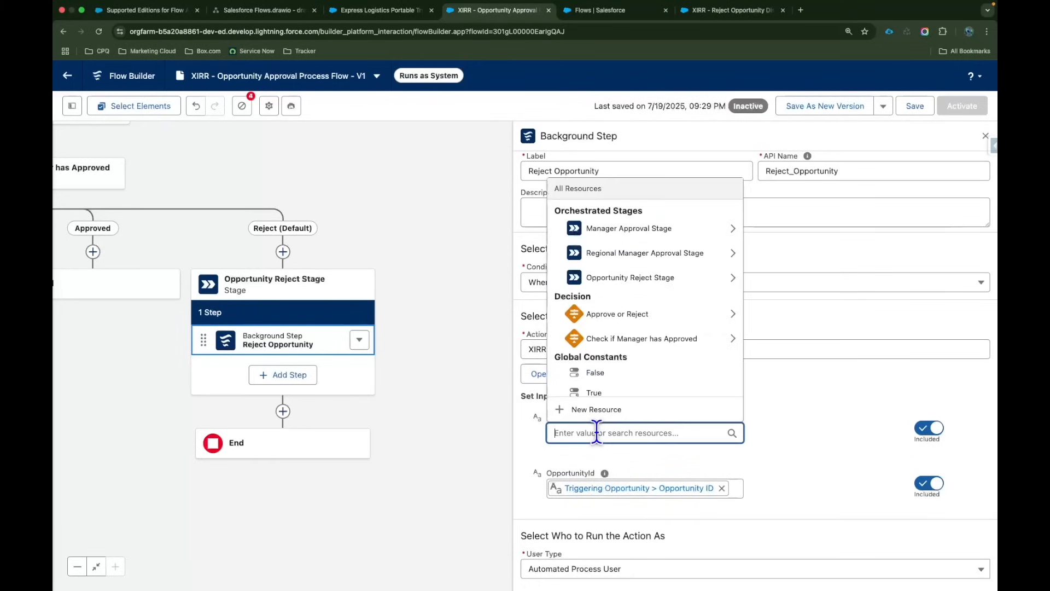
{"action": "left_click_drag", "start_coordinate": [313, 205], "coordinate": [417, 317]}
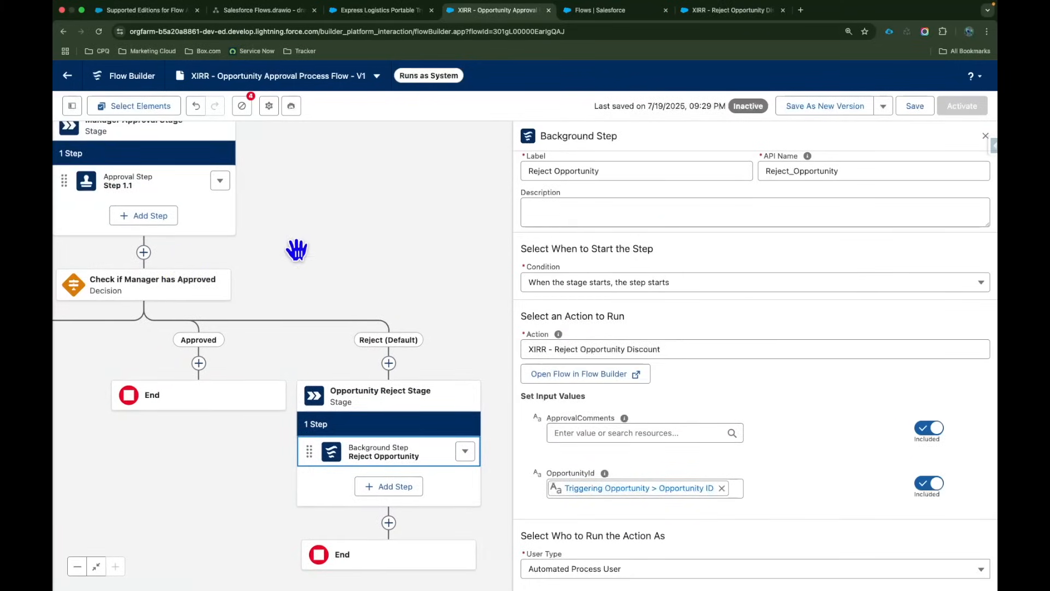
{"action": "left_click_drag", "start_coordinate": [270, 244], "coordinate": [303, 264]}
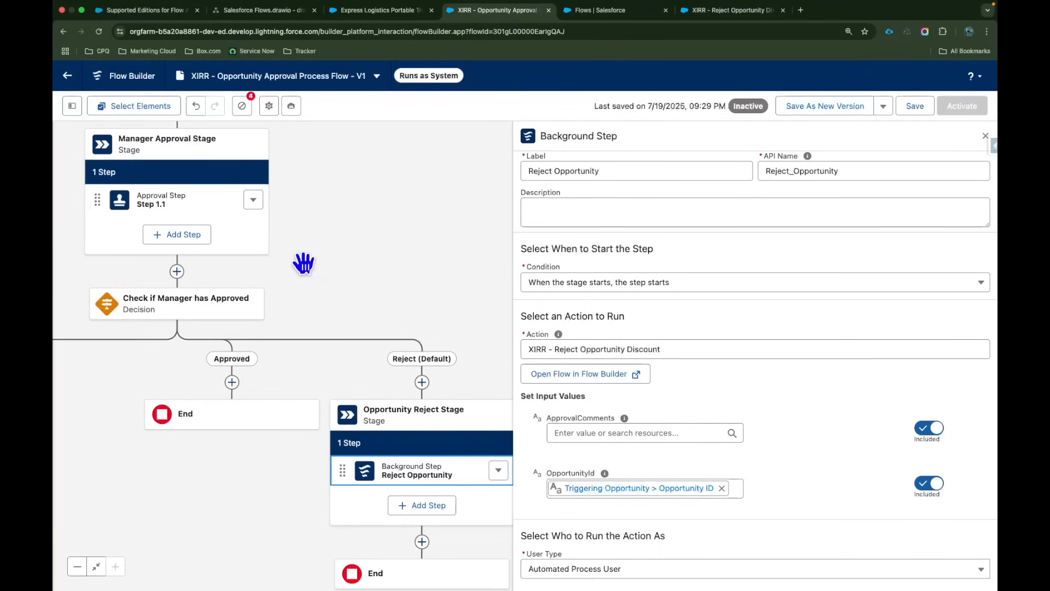
{"action": "left_click", "coordinate": [551, 437]}
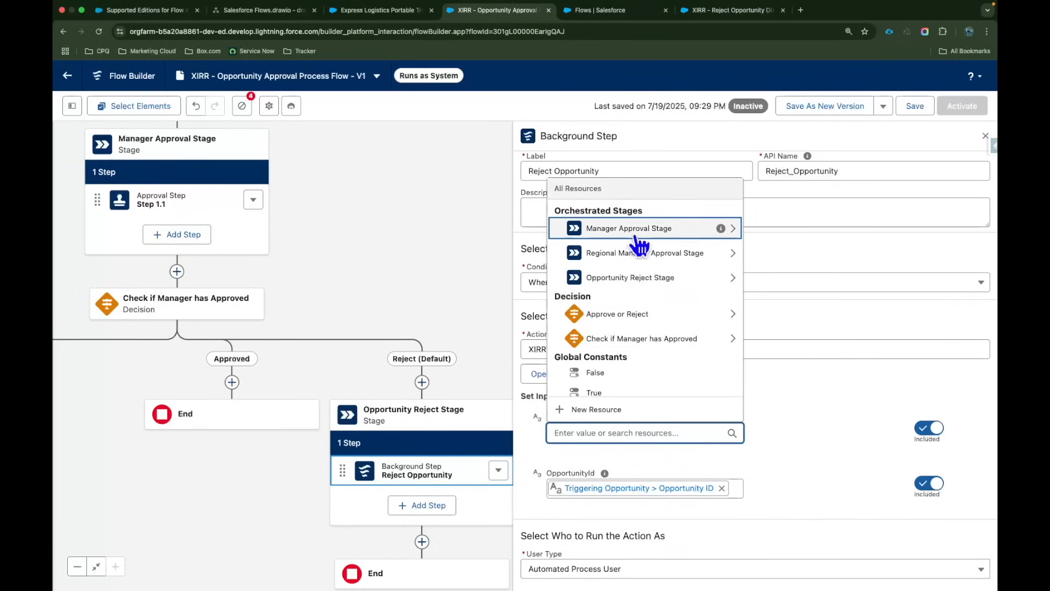
{"action": "left_click", "coordinate": [668, 239]}
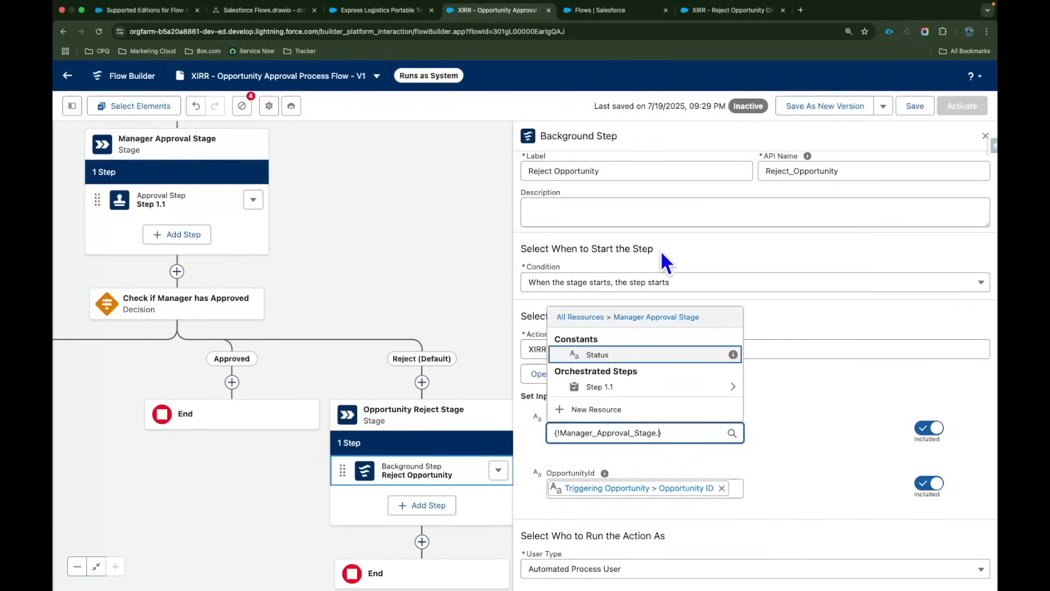
{"action": "left_click", "coordinate": [633, 389]}
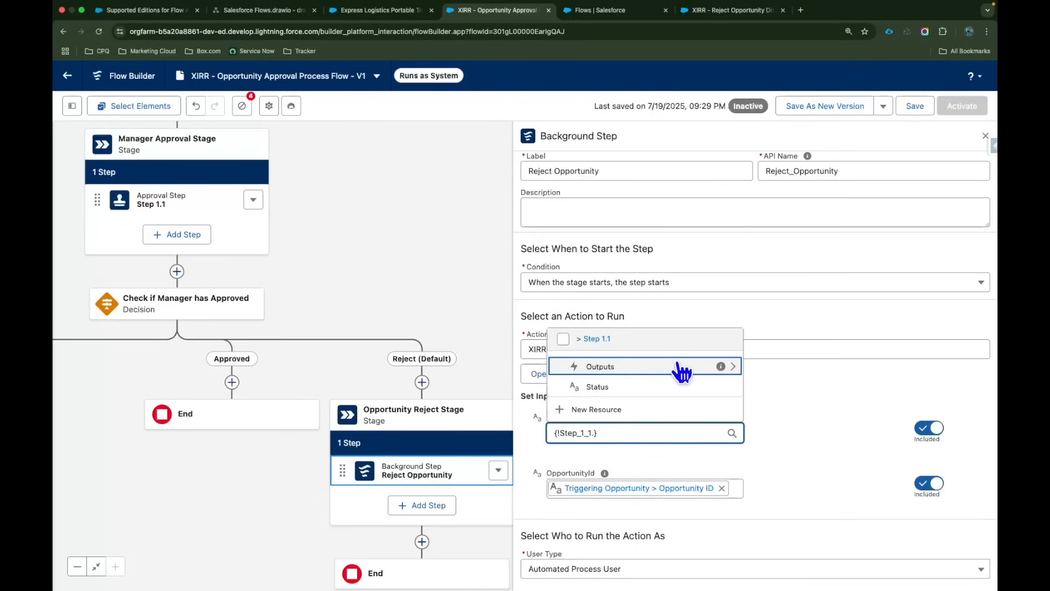
{"action": "left_click", "coordinate": [619, 370]}
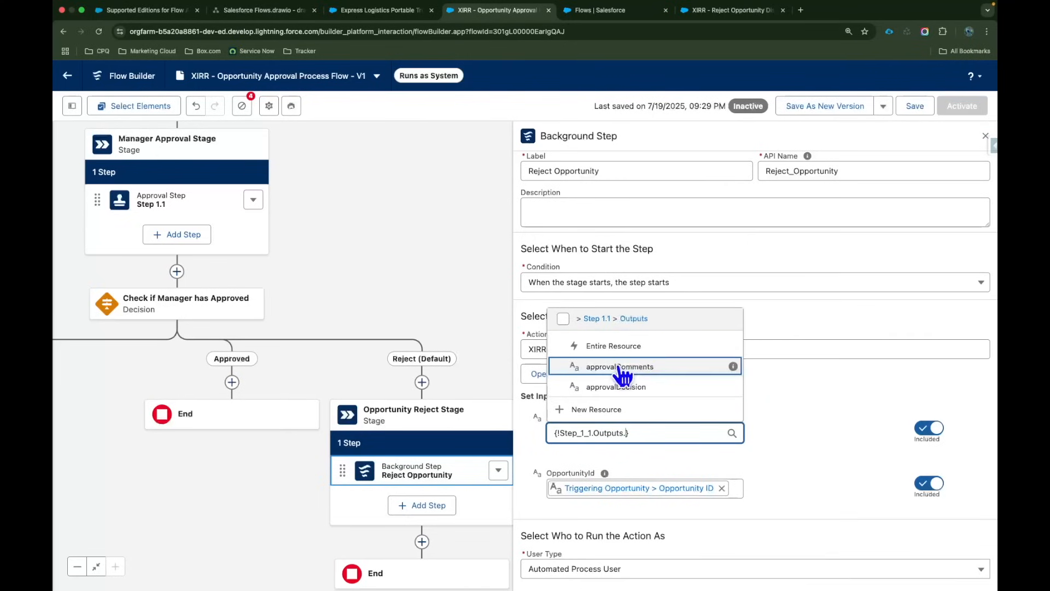
{"action": "left_click", "coordinate": [675, 367]}
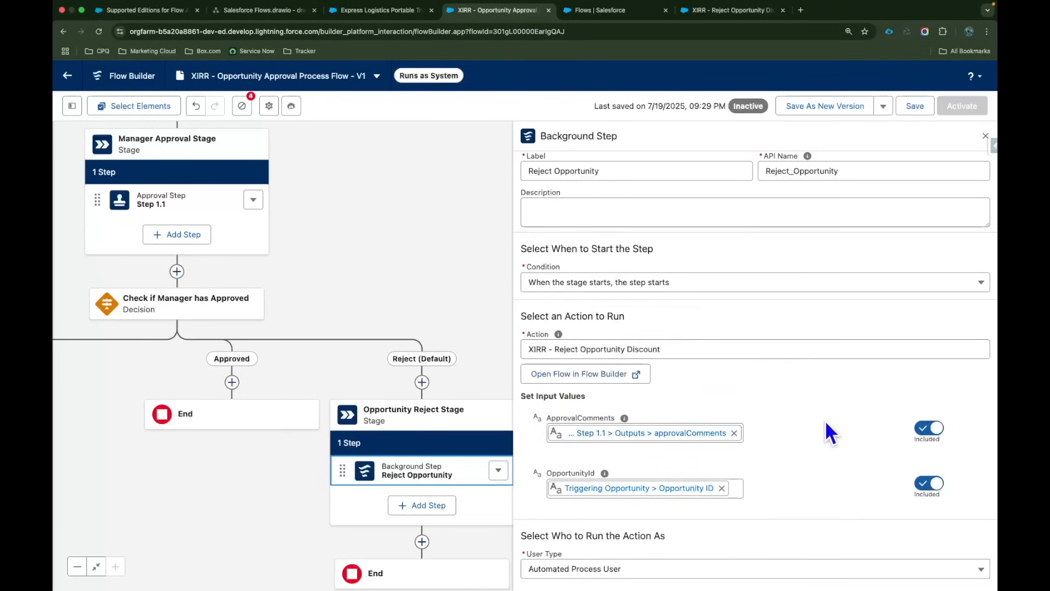
- Save the flow, dismiss its warnings and recheck the input values of the Reject Opportunity step
{"action": "left_click", "coordinate": [923, 106]}
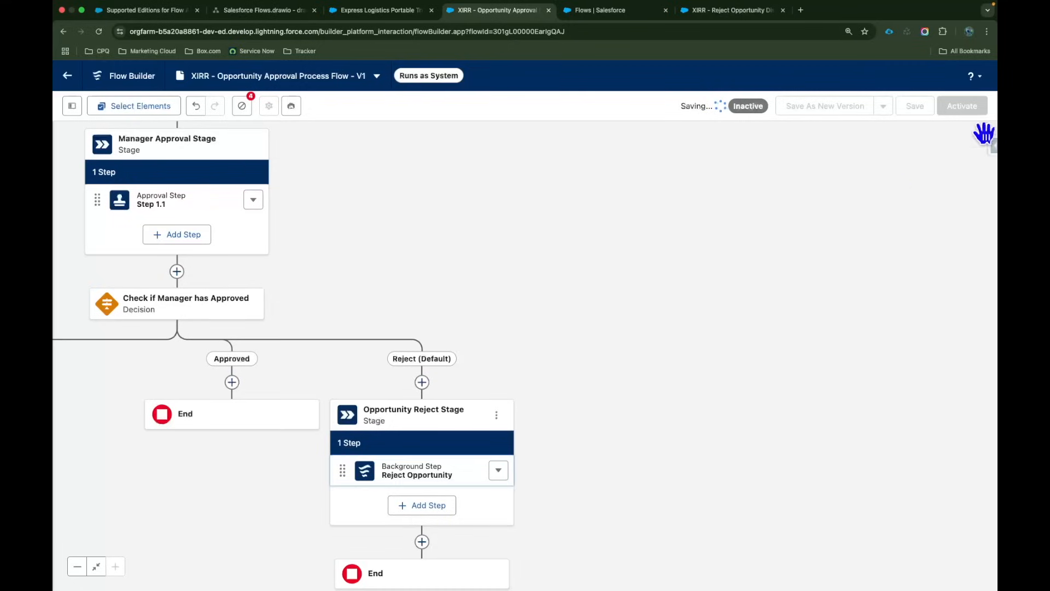
{"action": "left_click_drag", "start_coordinate": [555, 248], "coordinate": [705, 231]}
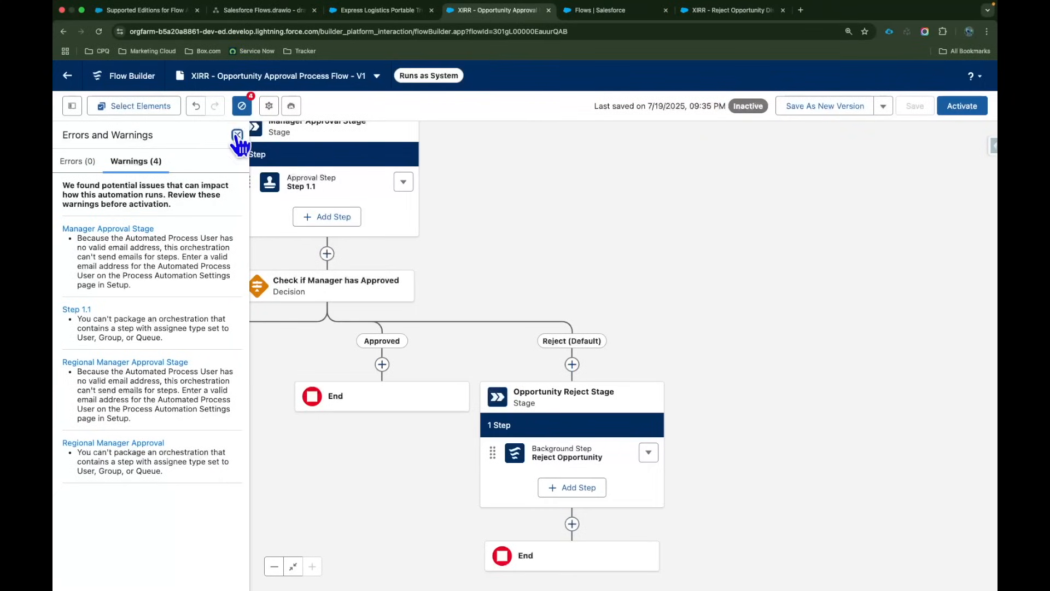
{"action": "left_click", "coordinate": [237, 135]}
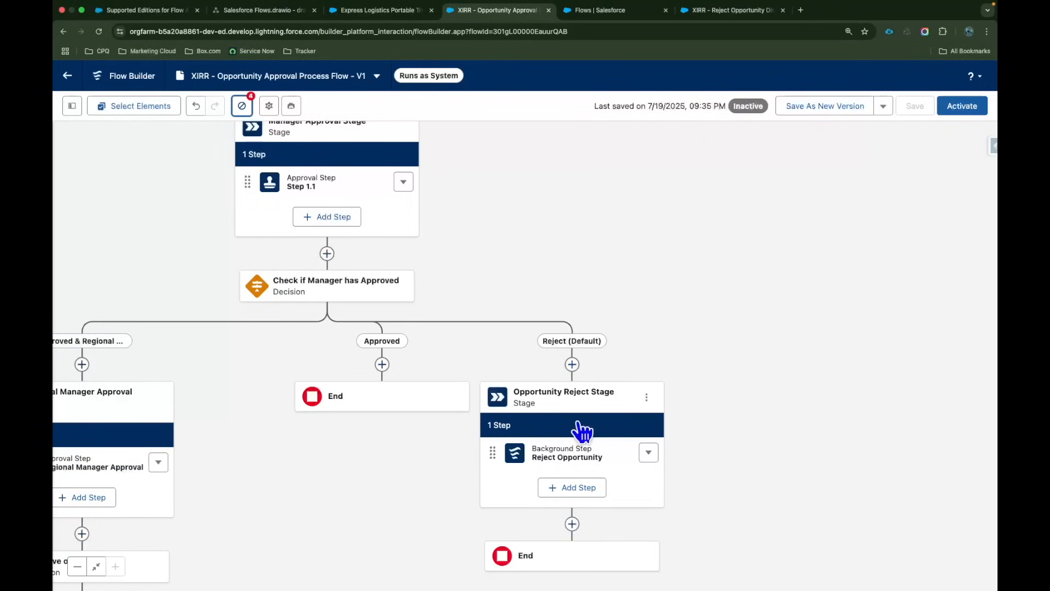
{"action": "left_click", "coordinate": [572, 457]}
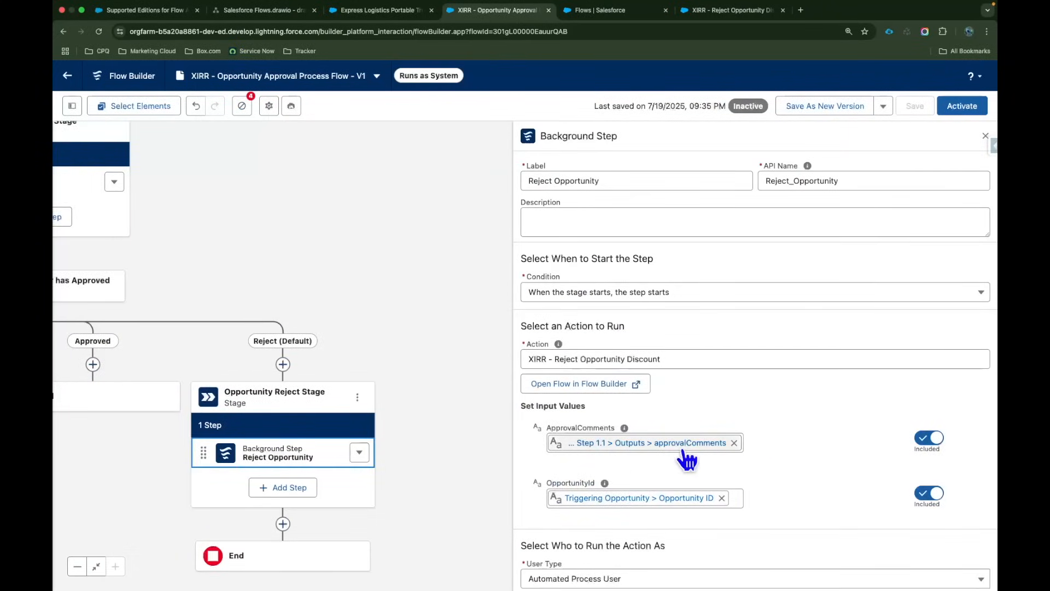
{"action": "left_click", "coordinate": [985, 136]}
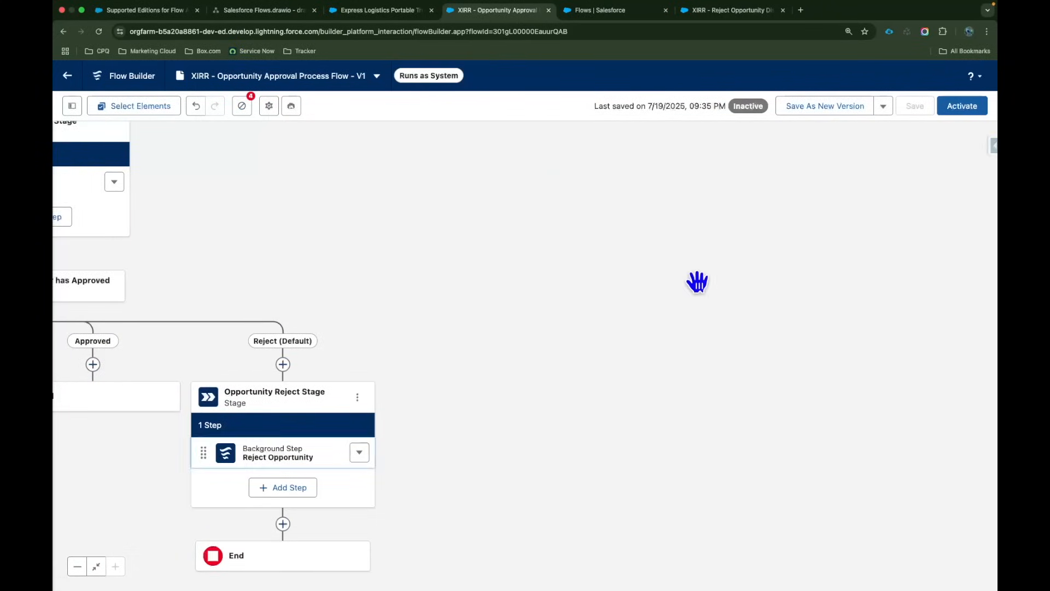
- Add a stage labeled "Regional Manager Rejection Stage" on the Reject (Default) path of the Approve or Reject decision
{"action": "left_click_drag", "start_coordinate": [586, 292], "coordinate": [762, 197]}
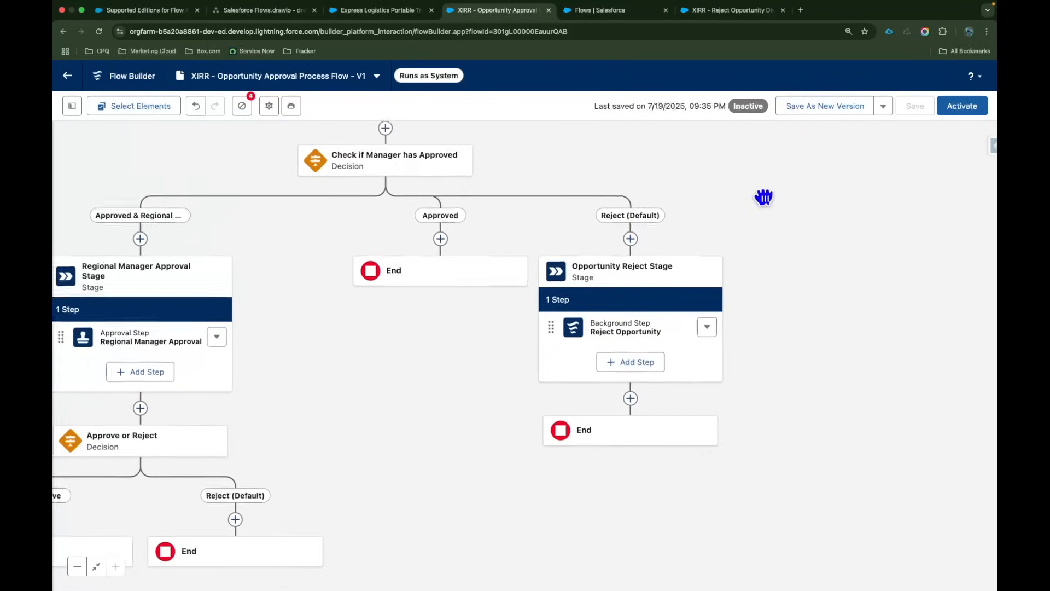
{"action": "left_click_drag", "start_coordinate": [331, 443], "coordinate": [424, 370]}
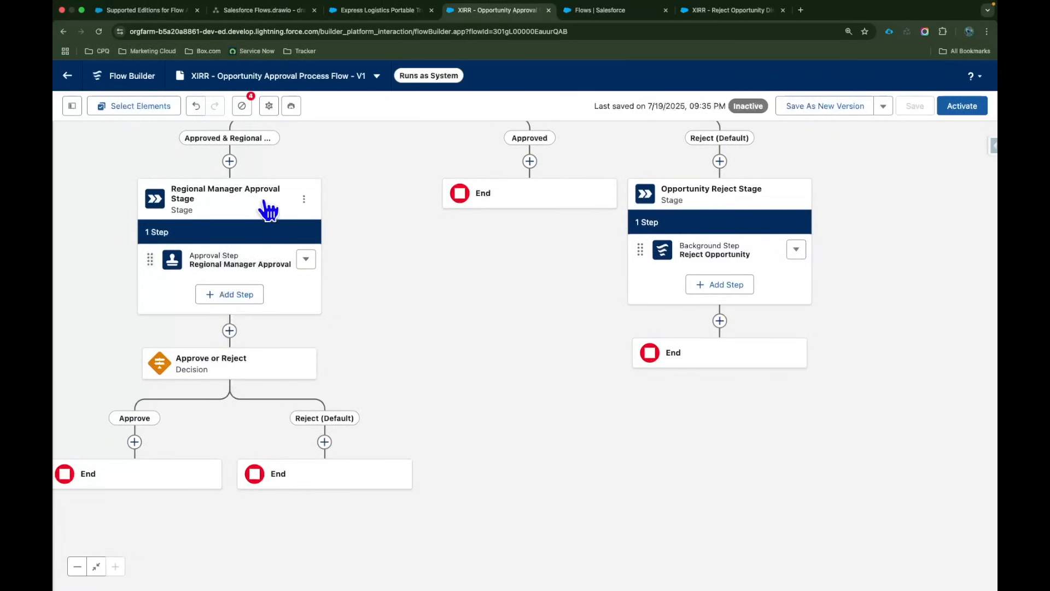
{"action": "left_click", "coordinate": [325, 443]}
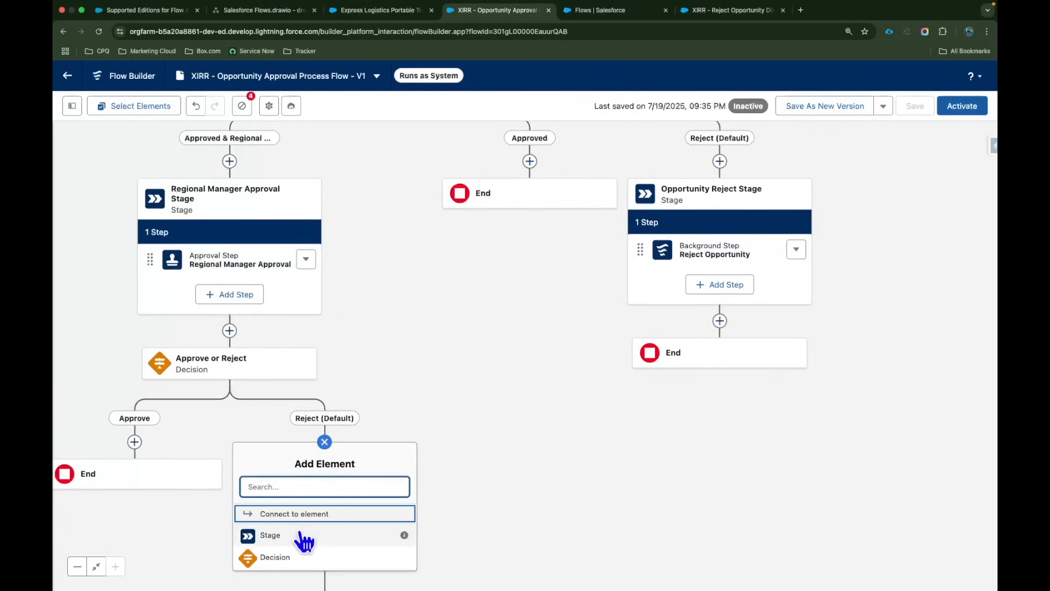
{"action": "left_click", "coordinate": [300, 537]}
{"action": "type", "text": "Regional Manager Rejection Stage"}
{"action": "key", "text": "Tab"}
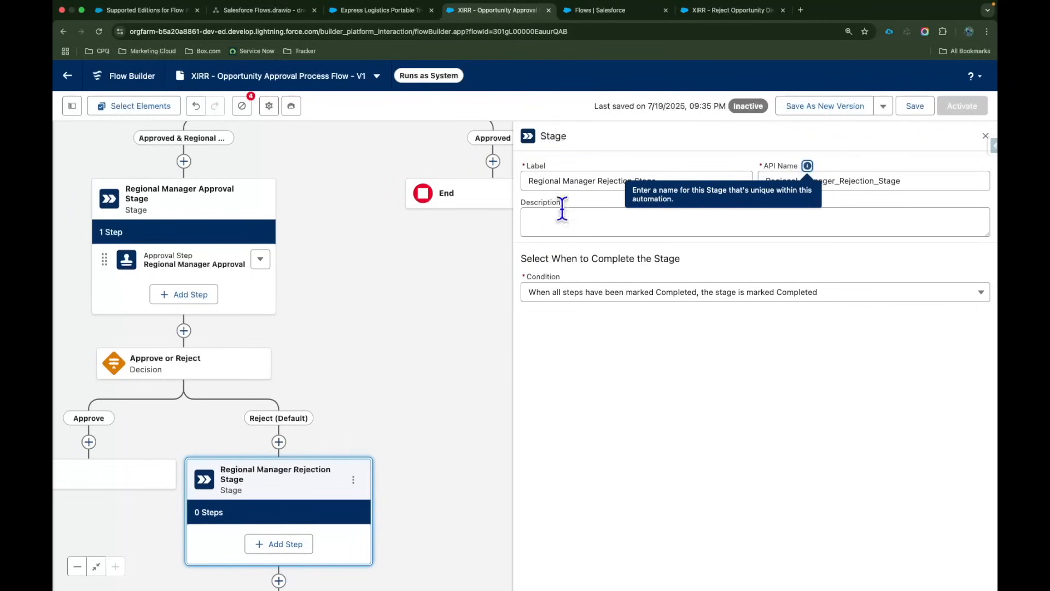
{"action": "left_click", "coordinate": [601, 173]}
- Add a background step to the Regional Manager Rejection Stage that runs the XIRR - Reject Opportunity Discount action
{"action": "scroll", "coordinate": [372, 296], "scroll_direction": "down", "scroll_amount": 5}
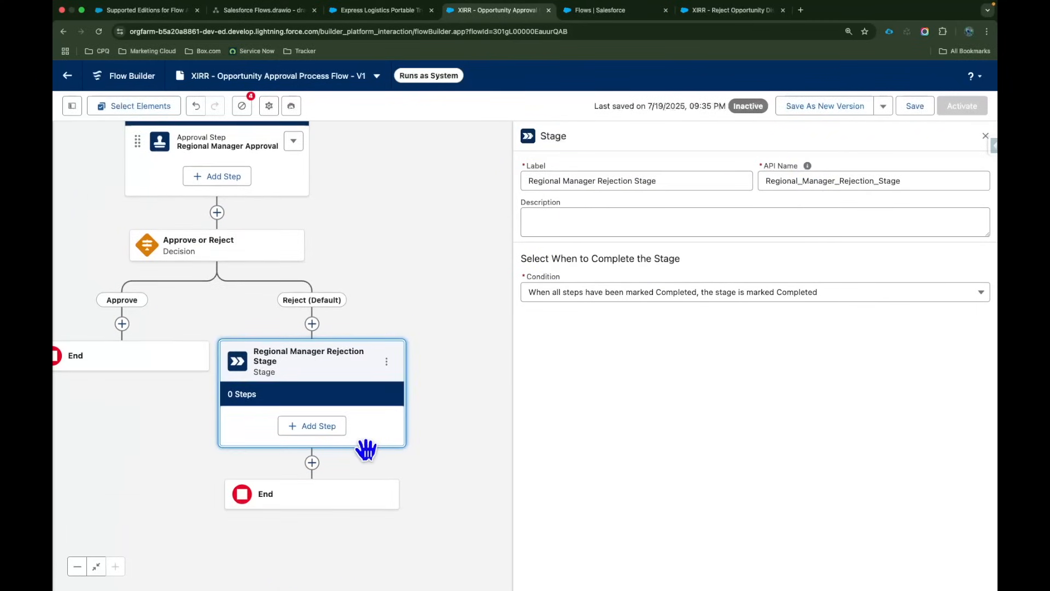
{"action": "left_click", "coordinate": [295, 432]}
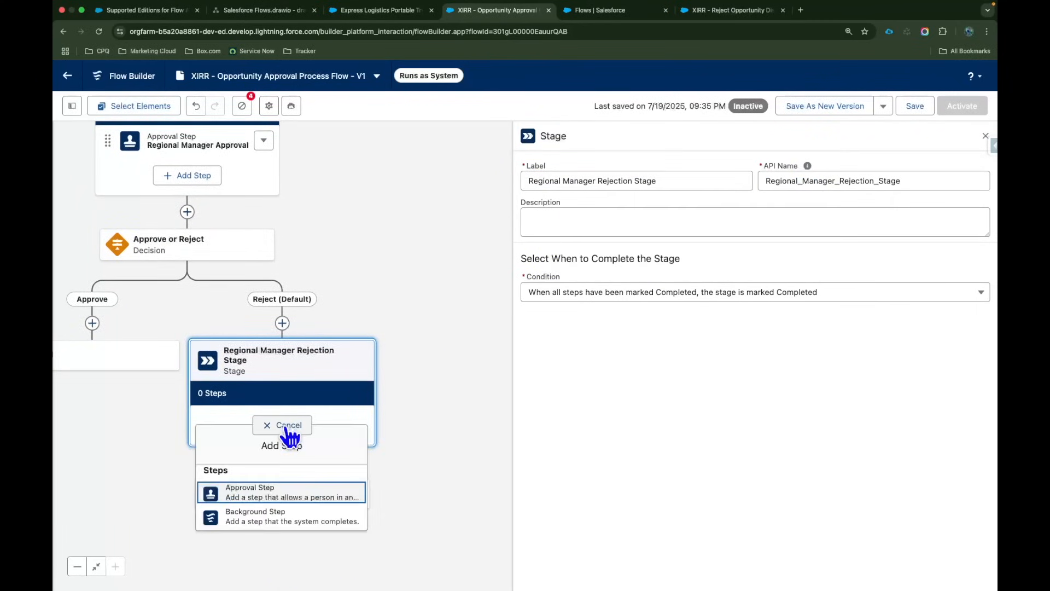
{"action": "left_click", "coordinate": [282, 517]}
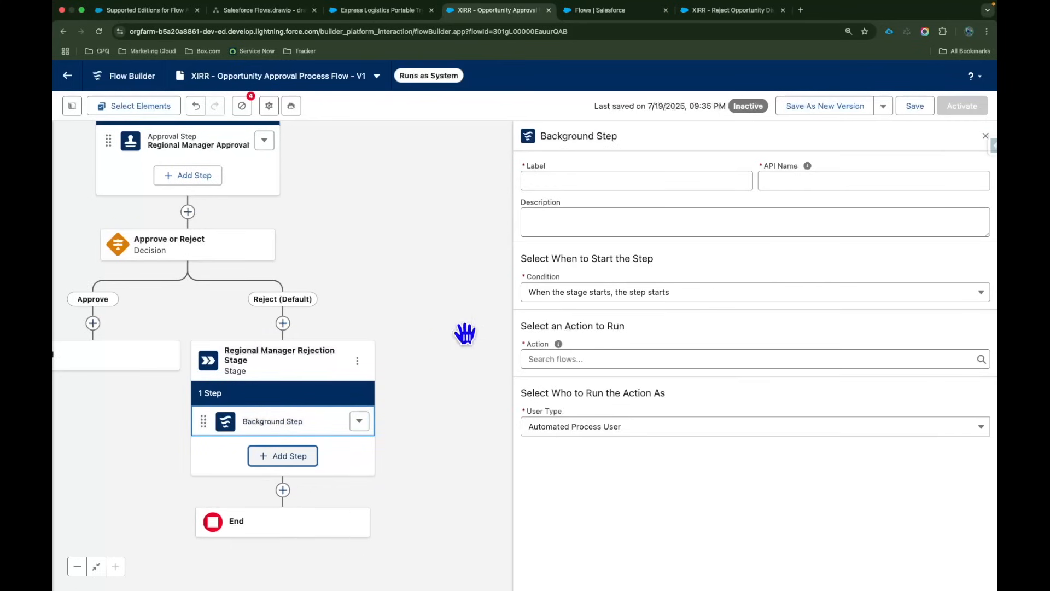
{"action": "left_click", "coordinate": [582, 359]}
{"action": "type", "text": "Reject"}
{"action": "left_click", "coordinate": [634, 383]}
- Label the new background step "Reject Opportunity Discount" by copying that part of its action's name
{"action": "left_click_drag", "start_coordinate": [703, 359], "coordinate": [554, 360]}
{"action": "key", "text": "ctrl+c"}
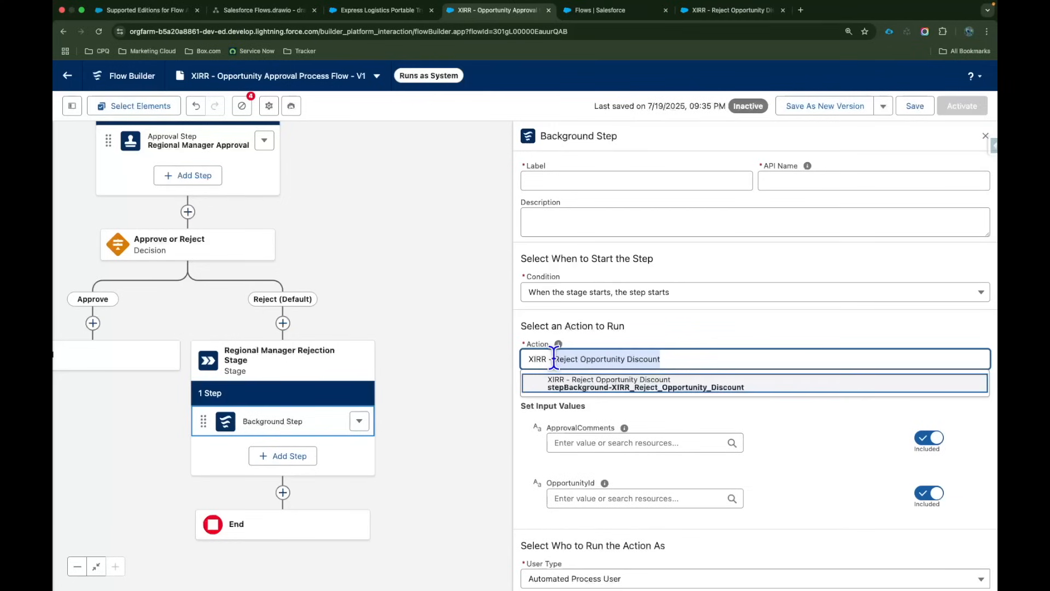
{"action": "left_click", "coordinate": [561, 181]}
{"action": "key", "text": "ctrl+v"}
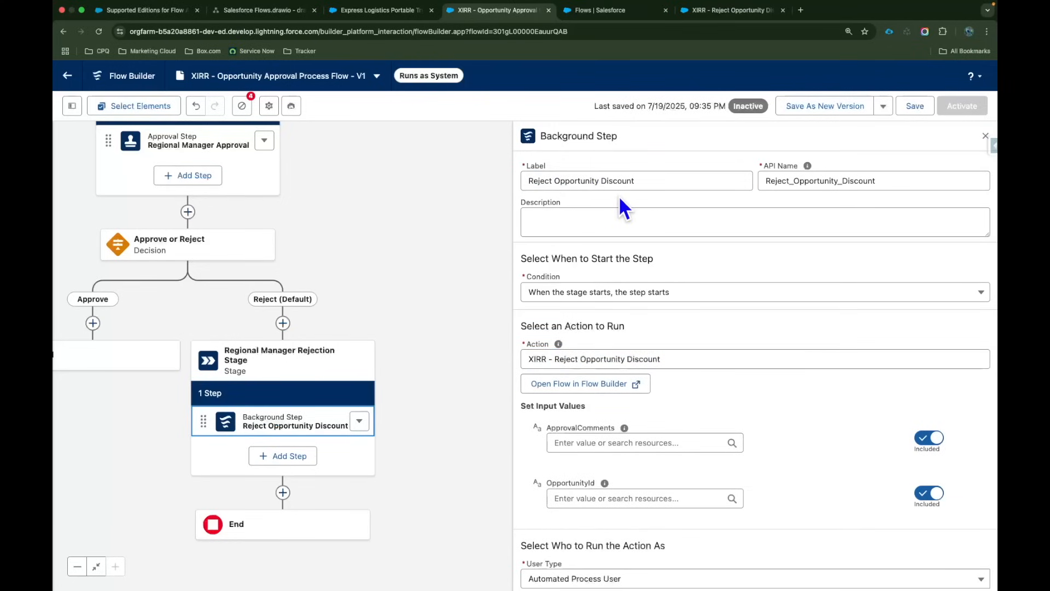
- Set the OpportunityId input of the Reject Opportunity Discount step to the Triggering Opportunity's Opportunity ID
{"action": "scroll", "coordinate": [716, 358], "scroll_direction": "down", "scroll_amount": 1}
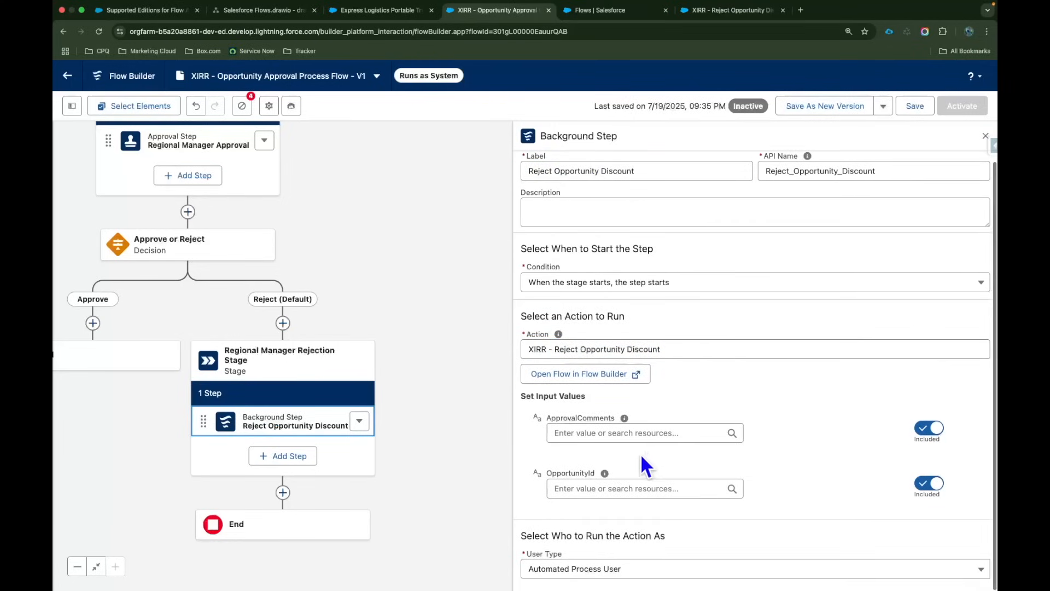
{"action": "left_click", "coordinate": [592, 489]}
{"action": "type", "text": "rec"}
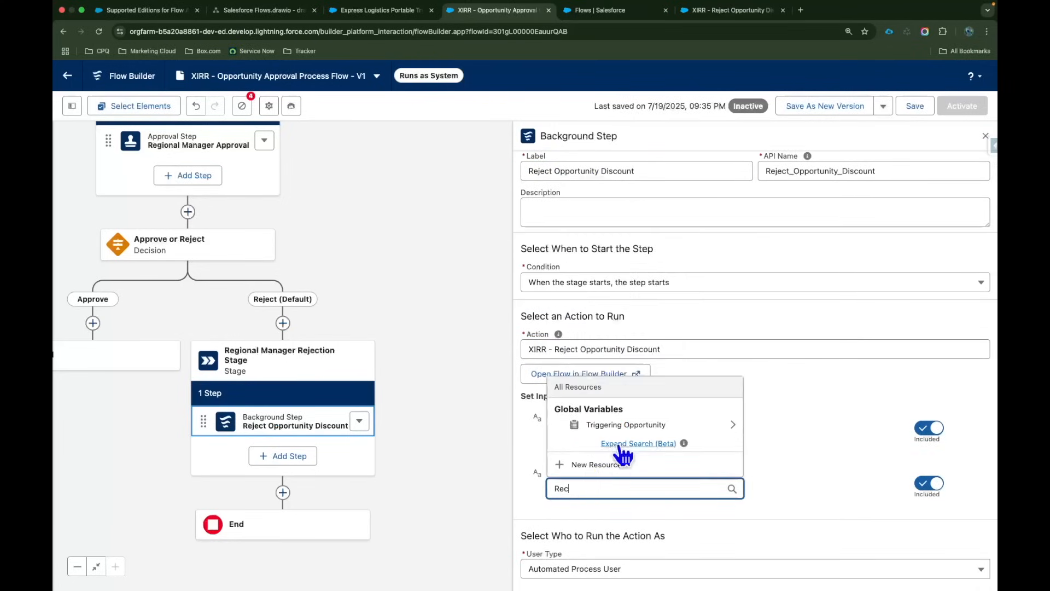
{"action": "left_click", "coordinate": [618, 422]}
{"action": "type", "text": "Id"}
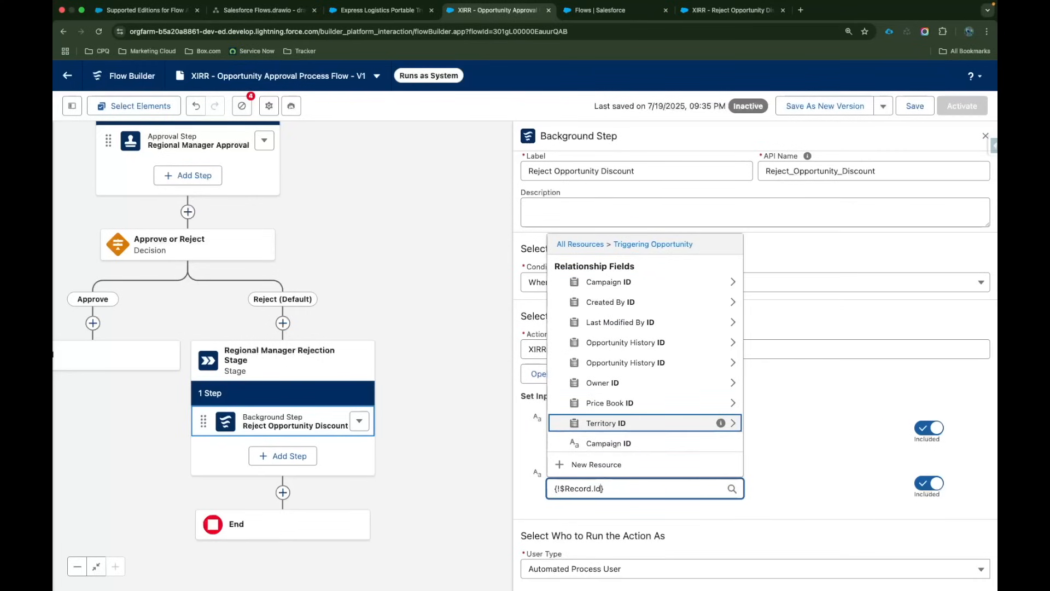
{"action": "left_click", "coordinate": [599, 517]}
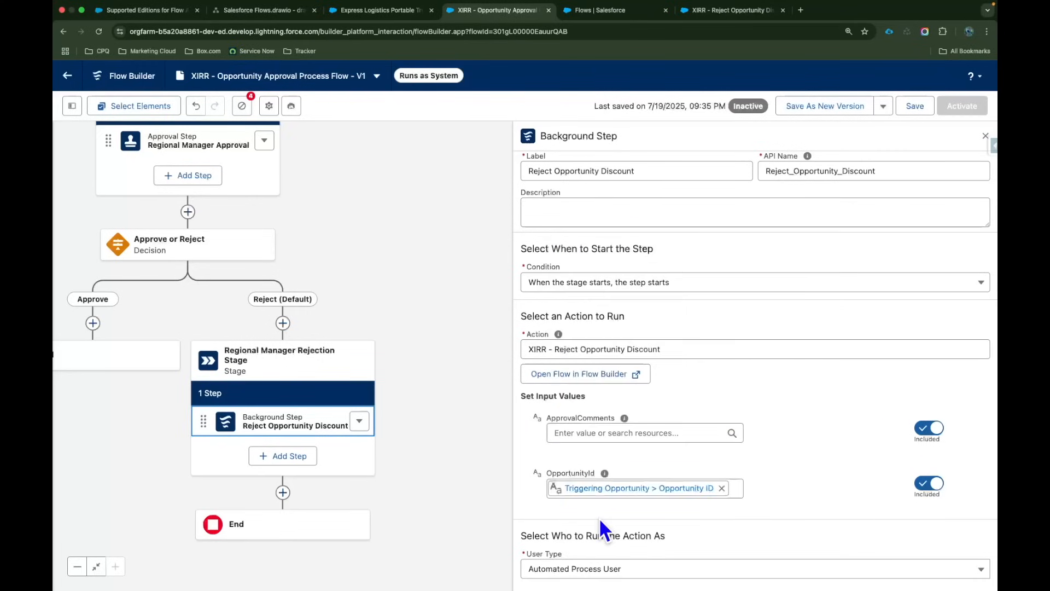
- Set the Reject Opportunity Discount step's ApprovalComments input to the approvalComments output of the Regional Manager Approval step in the Regional Manager Approval Stage
{"action": "left_click", "coordinate": [638, 433]}
{"action": "left_click_drag", "start_coordinate": [328, 257], "coordinate": [357, 349]}
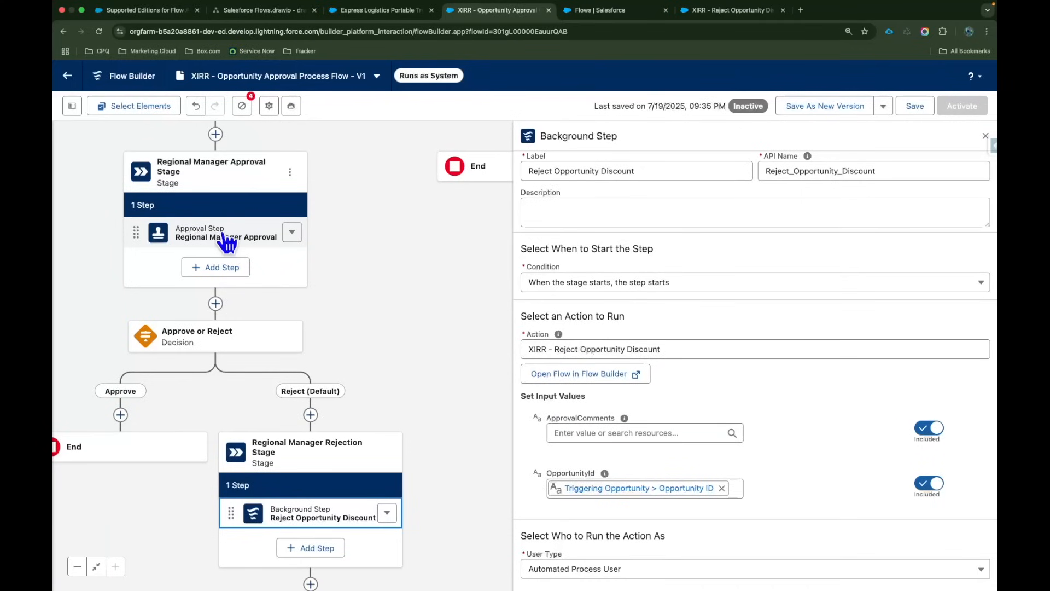
{"action": "left_click", "coordinate": [566, 433]}
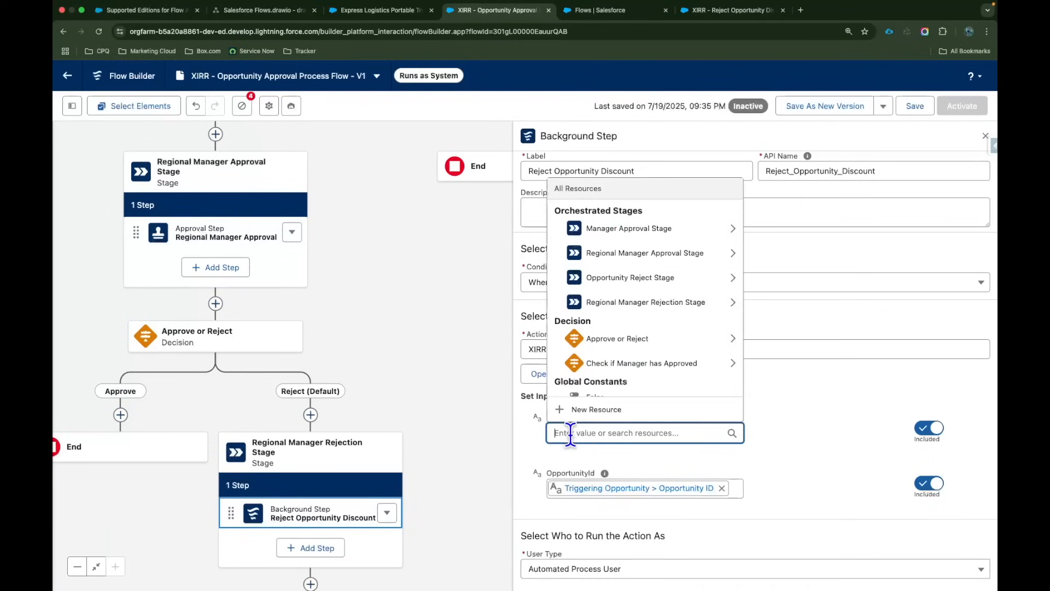
{"action": "scroll", "coordinate": [638, 340], "scroll_direction": "down", "scroll_amount": 1}
{"action": "scroll", "coordinate": [601, 296], "scroll_direction": "up", "scroll_amount": 1}
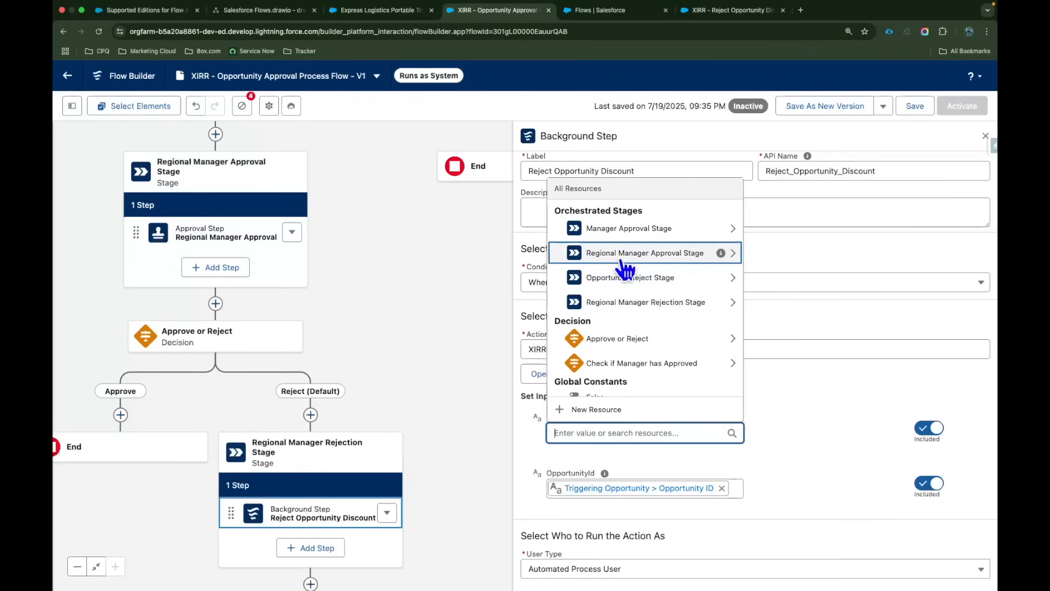
{"action": "left_click", "coordinate": [678, 255]}
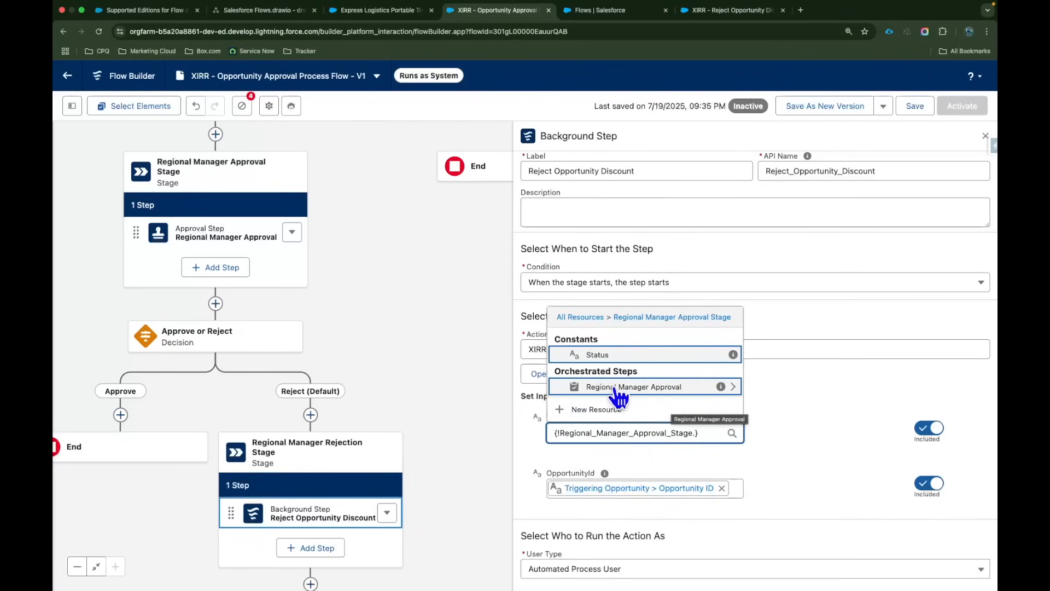
{"action": "left_click", "coordinate": [658, 388]}
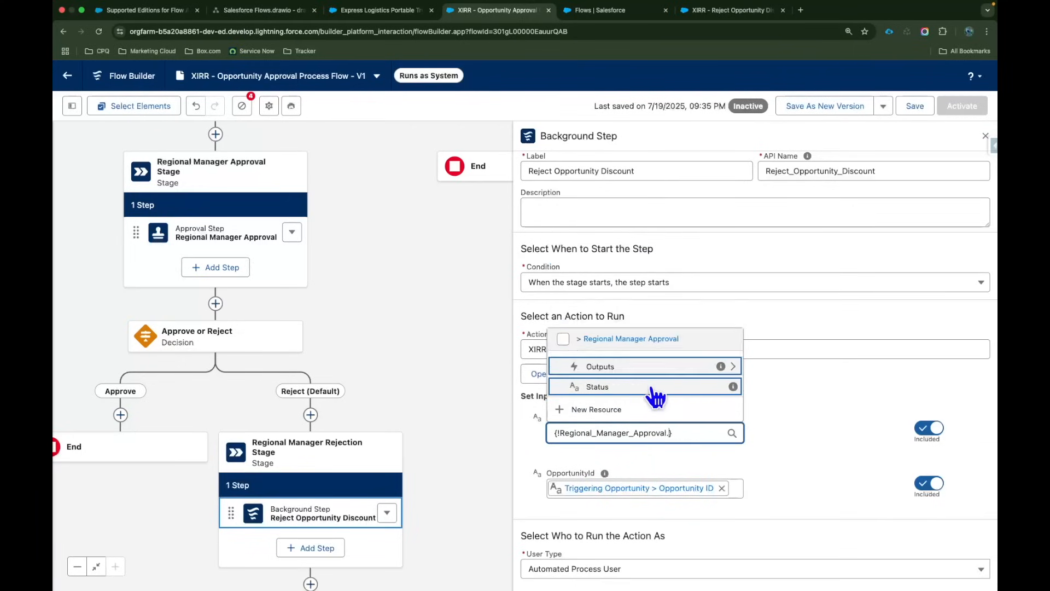
{"action": "left_click", "coordinate": [624, 366]}
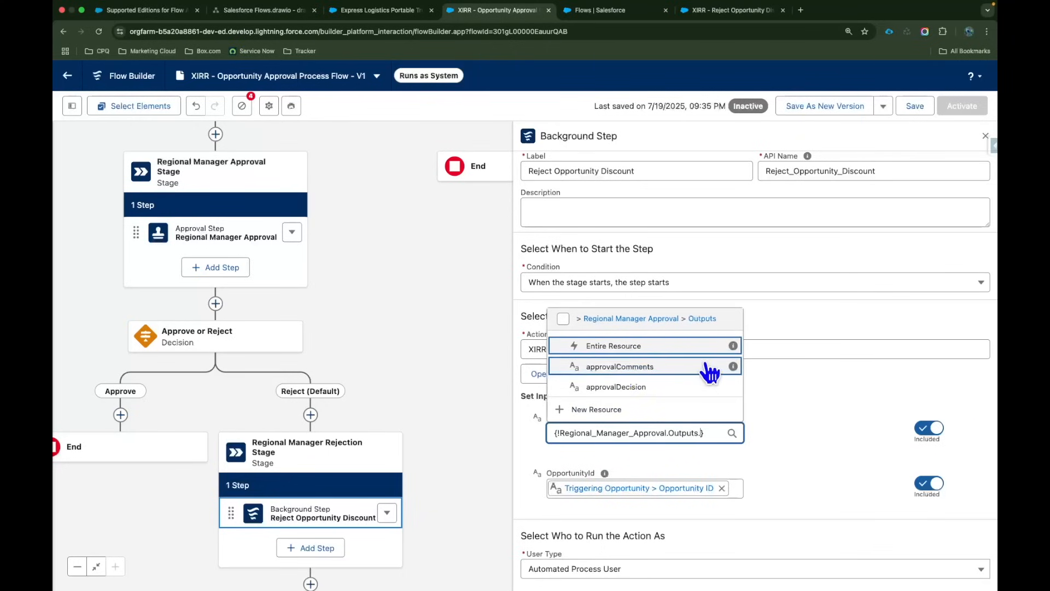
{"action": "left_click", "coordinate": [673, 368]}
- Save the flow with the regional manager rejection stage, closing the step's settings and the warnings
{"action": "left_click", "coordinate": [916, 110]}
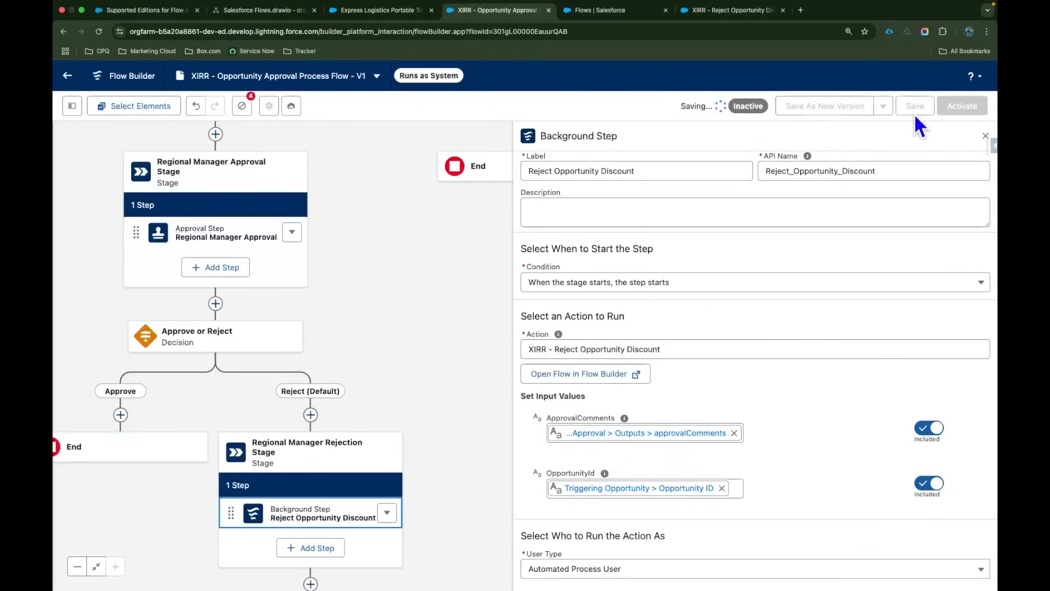
{"action": "left_click", "coordinate": [983, 134]}
{"action": "left_click_drag", "start_coordinate": [469, 296], "coordinate": [556, 332]}
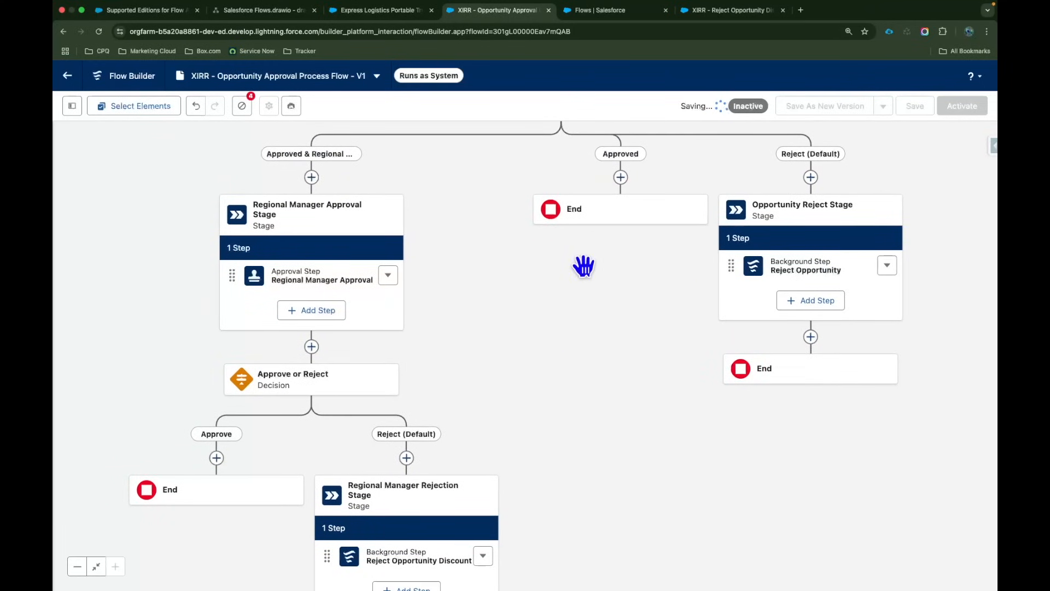
{"action": "left_click_drag", "start_coordinate": [587, 268], "coordinate": [581, 298]}
{"action": "left_click", "coordinate": [237, 137]}
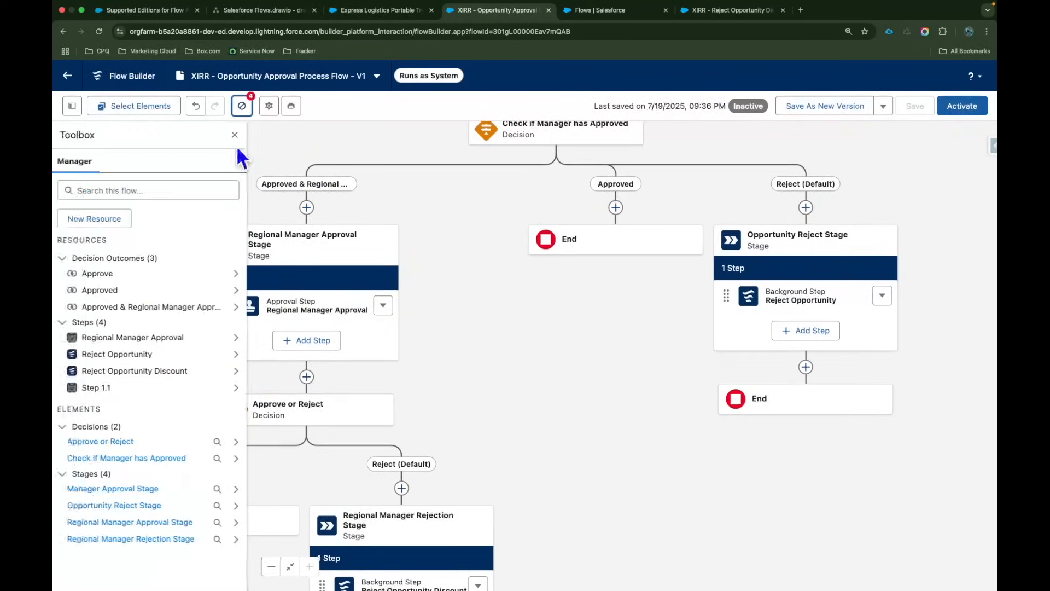
- Add a stage labelled "Manager Approved Stage" to the Approved path of the Check if Manager has Approved decision
{"action": "left_click", "coordinate": [238, 137]}
{"action": "left_click_drag", "start_coordinate": [502, 285], "coordinate": [502, 345]}
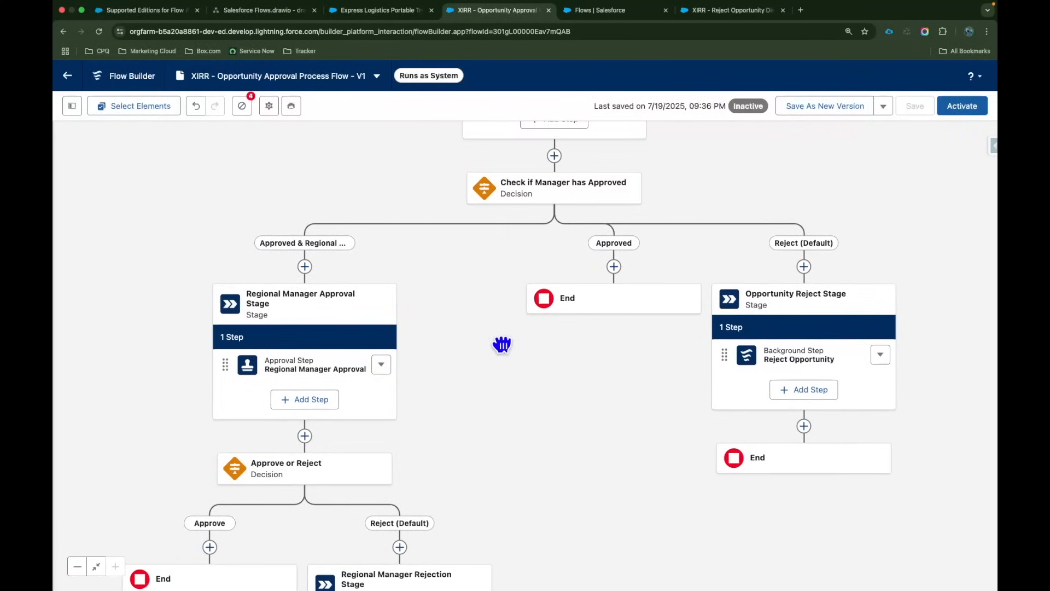
{"action": "left_click", "coordinate": [614, 266]}
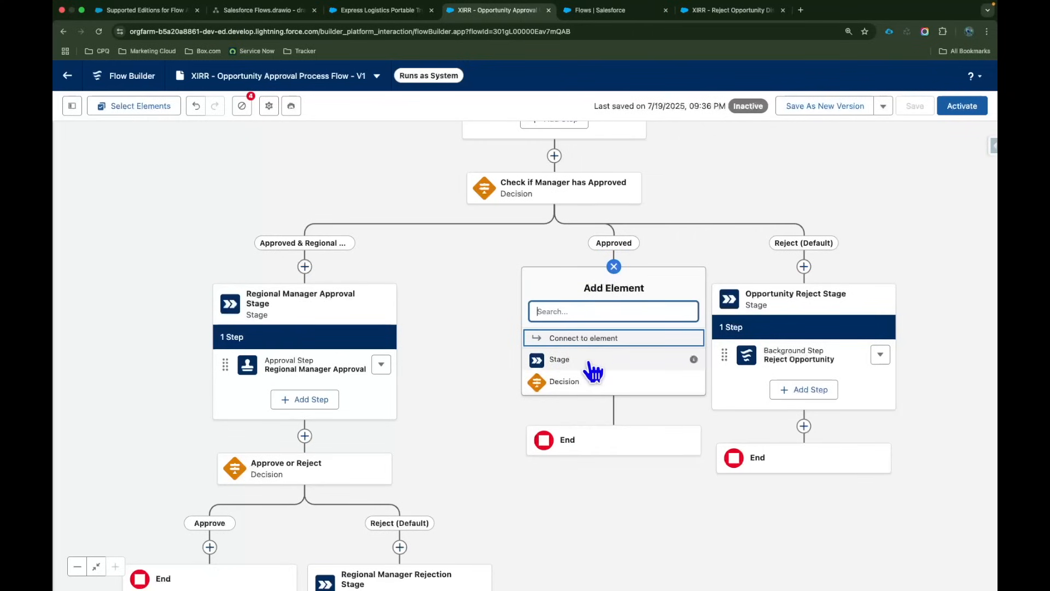
{"action": "left_click", "coordinate": [590, 360]}
{"action": "type", "text": "Manager Approved Stage"}
{"action": "key", "text": "Tab"}
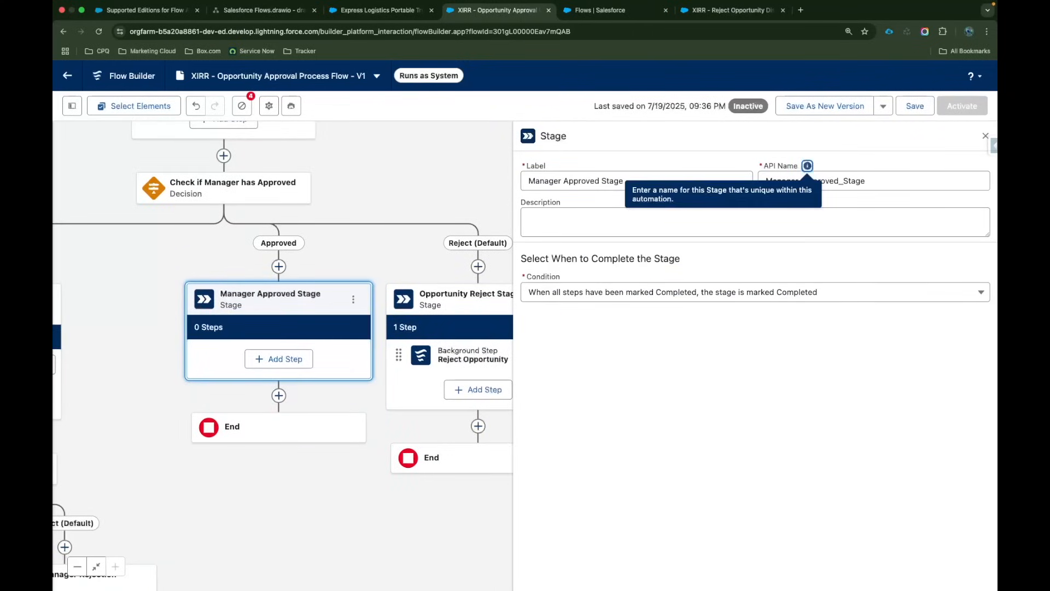
{"action": "left_click_drag", "start_coordinate": [640, 188], "coordinate": [518, 177]}
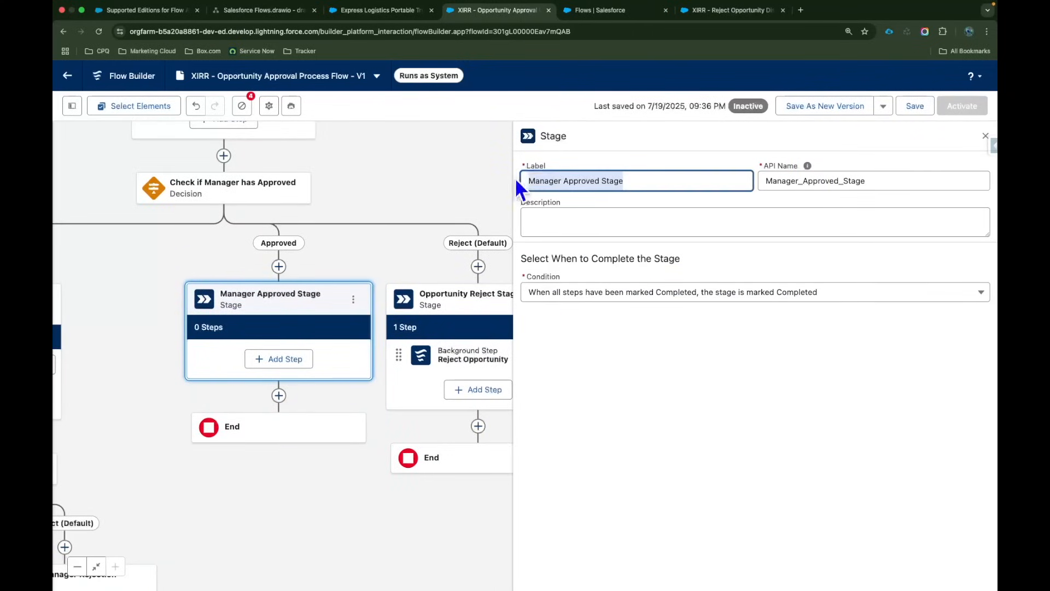
- Add a background step labelled "Approve Opportunity" to the Manager Approved Stage
{"action": "left_click", "coordinate": [278, 359]}
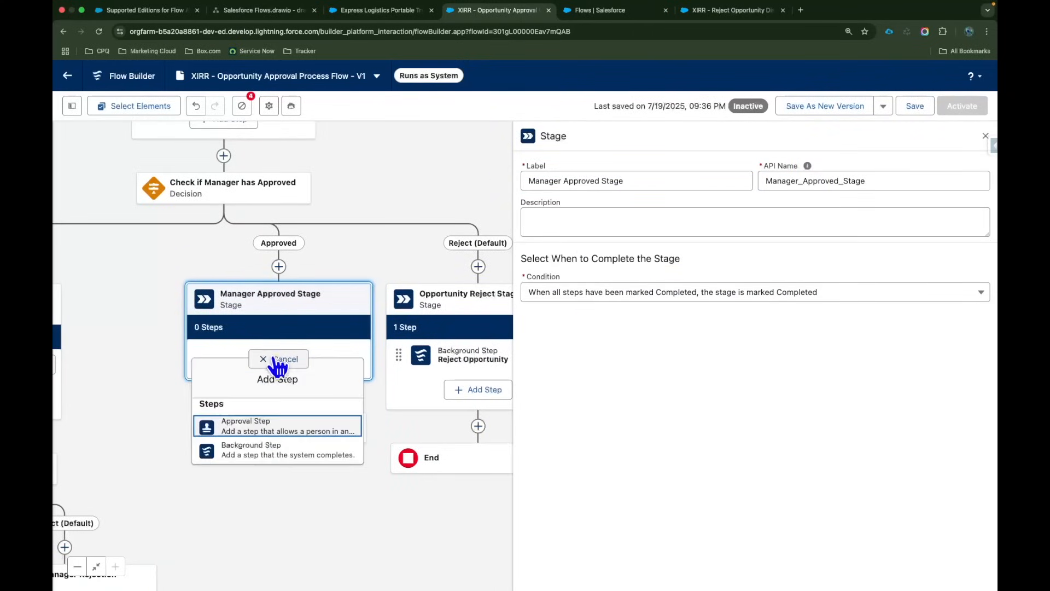
{"action": "left_click", "coordinate": [270, 452]}
{"action": "left_click", "coordinate": [554, 181]}
{"action": "type", "text": "Approve Opportunity"}
{"action": "key", "text": "Tab"}
{"action": "left_click", "coordinate": [601, 195]}
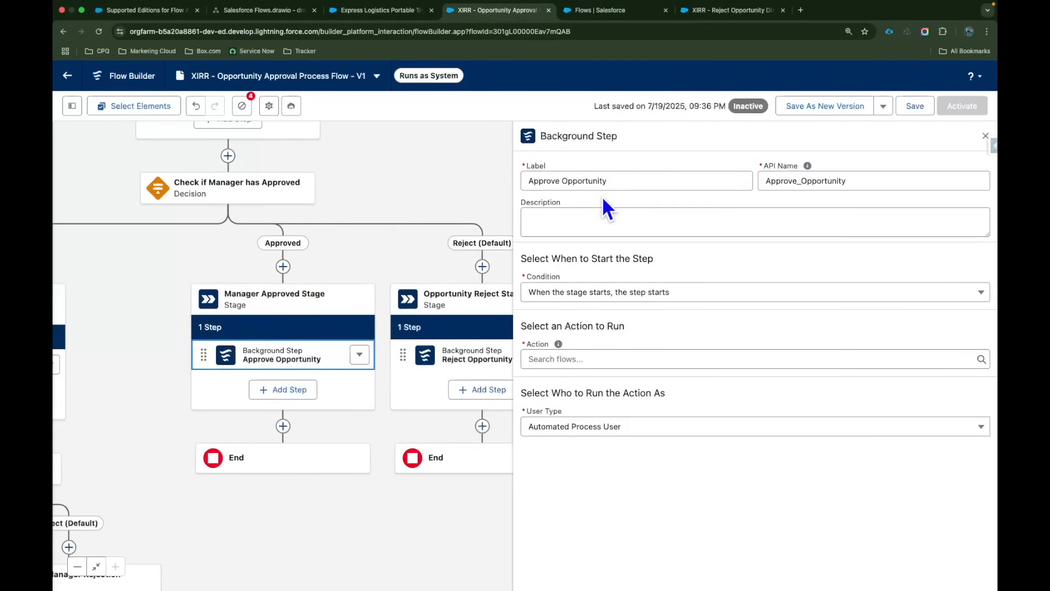
- Have the Approve Opportunity step run XIRR - Approve Opportunity Discount, with OpportunityId set to the Triggering Opportunity's Opportunity ID
{"action": "left_click", "coordinate": [574, 358]}
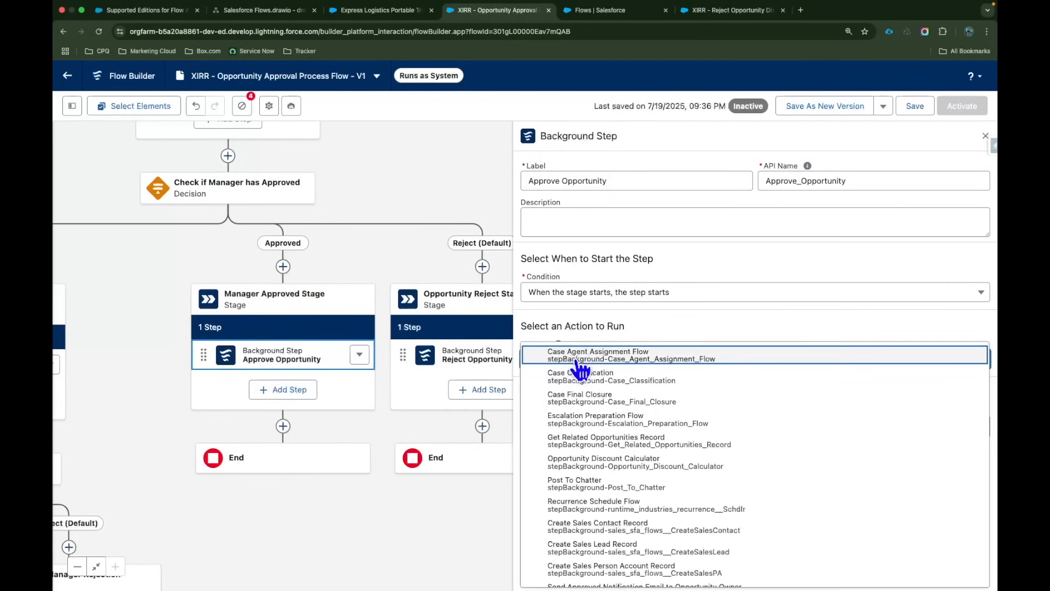
{"action": "type", "text": "Appro"}
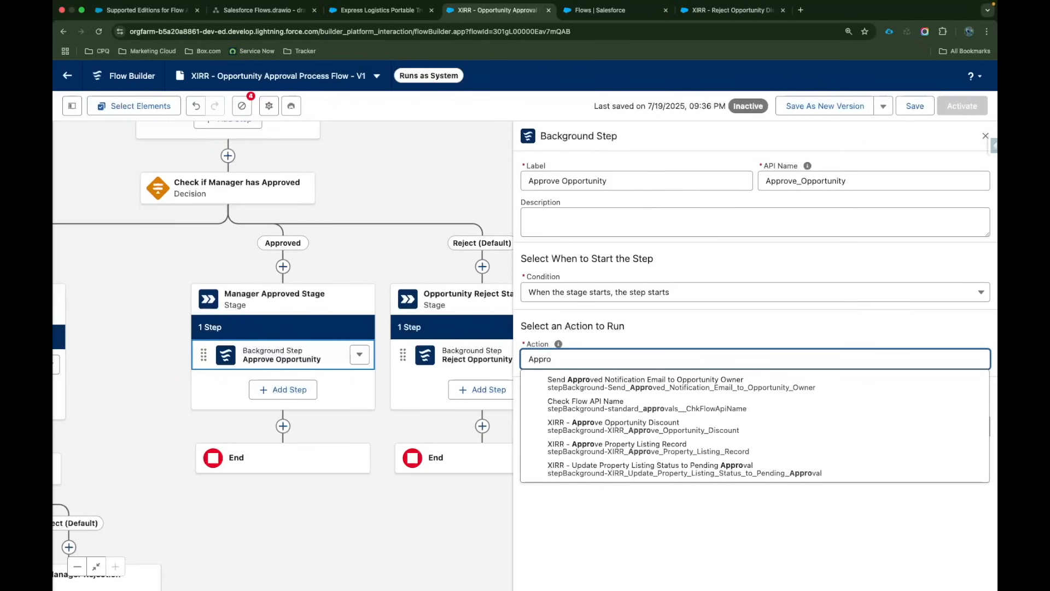
{"action": "left_click", "coordinate": [630, 433]}
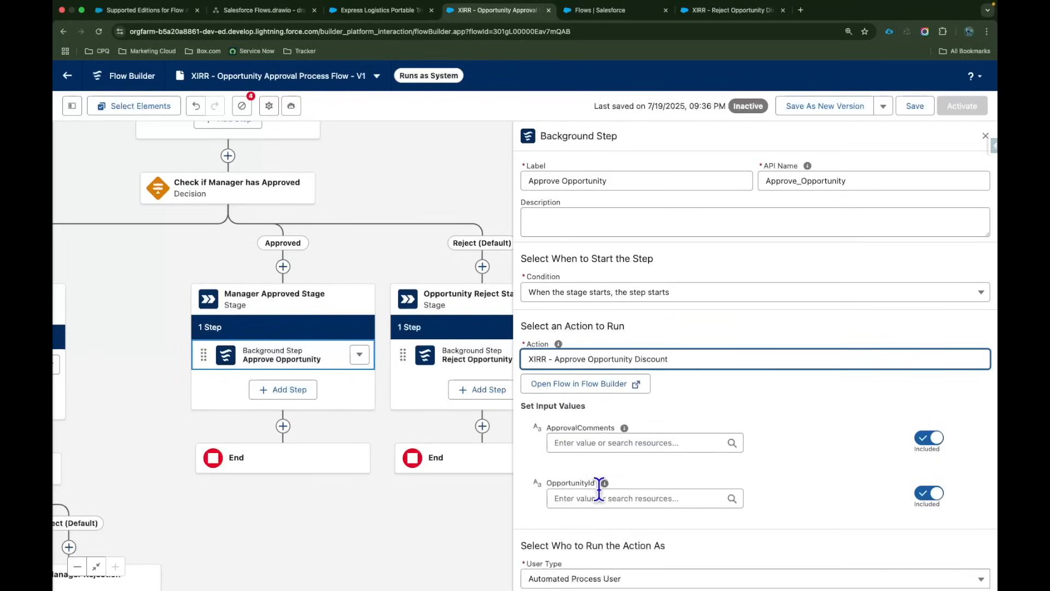
{"action": "left_click", "coordinate": [598, 498]}
{"action": "type", "text": "Rec"}
{"action": "left_click", "coordinate": [615, 436]}
{"action": "type", "text": "Id"}
{"action": "left_click", "coordinate": [800, 482]}
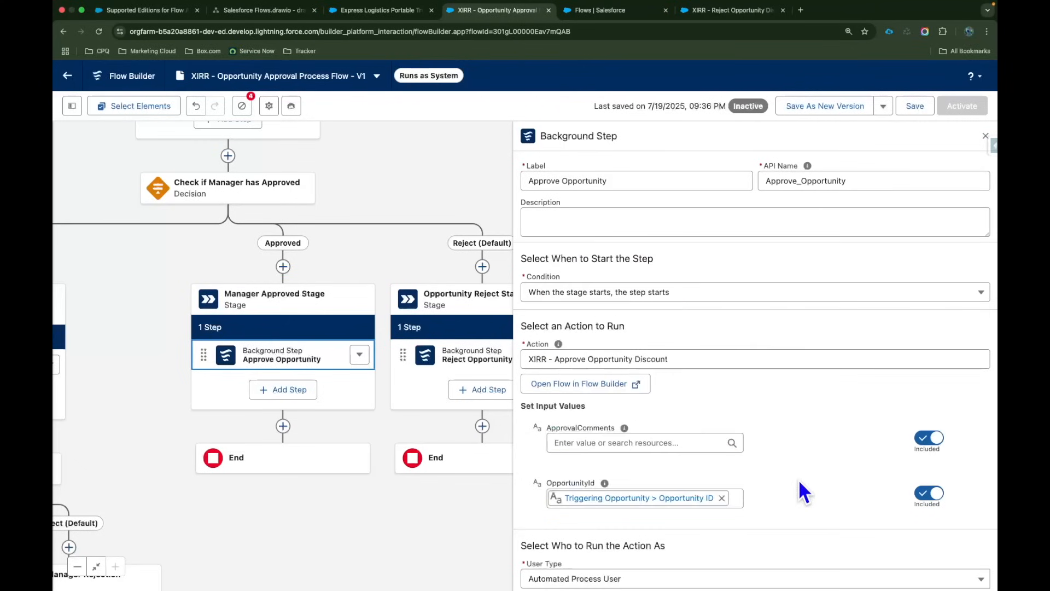
- Set the Approve Opportunity step's ApprovalComments input to the approvalComments output of Step 1.1 in the Manager Approval Stage
{"action": "left_click", "coordinate": [613, 441]}
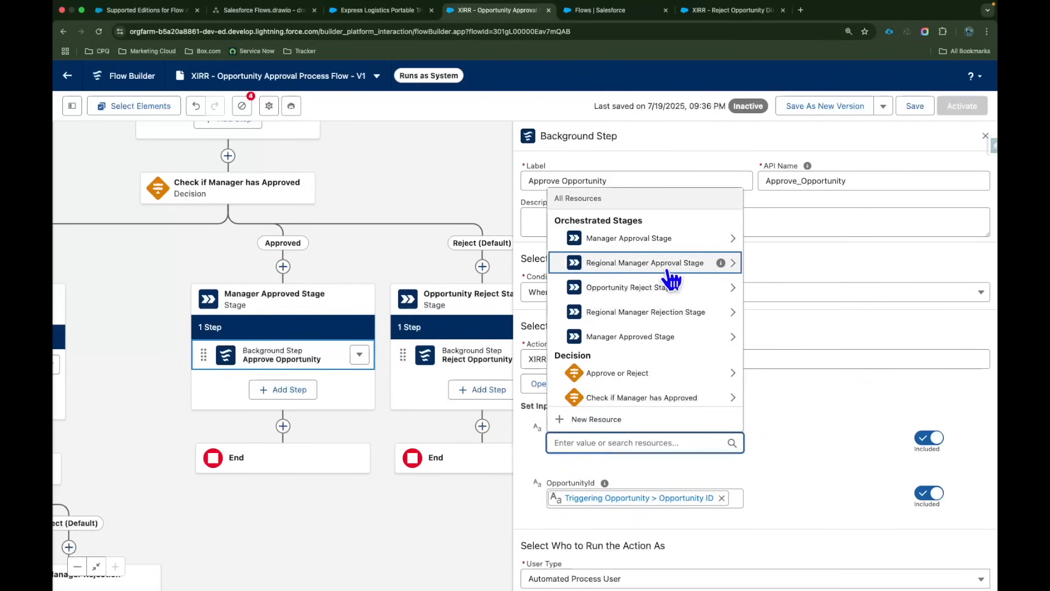
{"action": "left_click", "coordinate": [648, 241]}
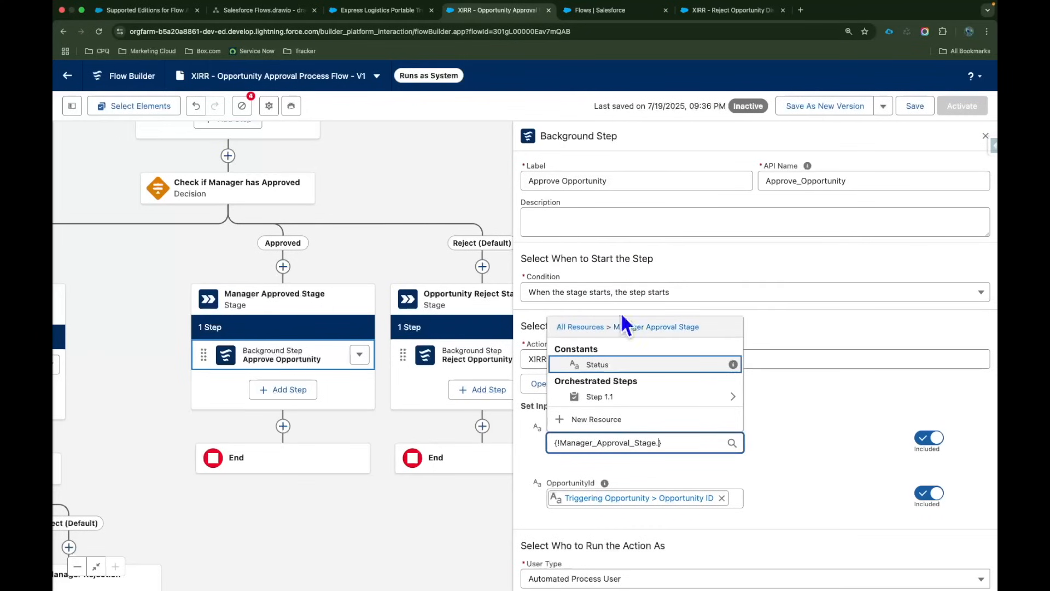
{"action": "left_click", "coordinate": [623, 398]}
{"action": "left_click", "coordinate": [629, 376]}
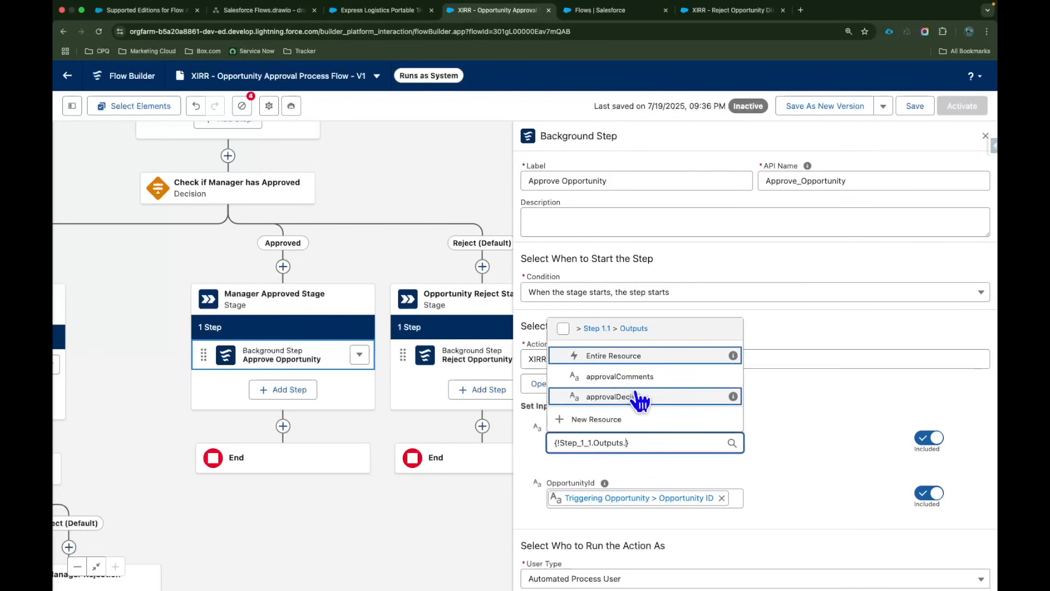
{"action": "left_click", "coordinate": [620, 377]}
- Add a stage labelled "Approve Opportunity - Regional Manager" to the Approve path of the Approve or Reject decision
{"action": "left_click_drag", "start_coordinate": [339, 512], "coordinate": [502, 439]}
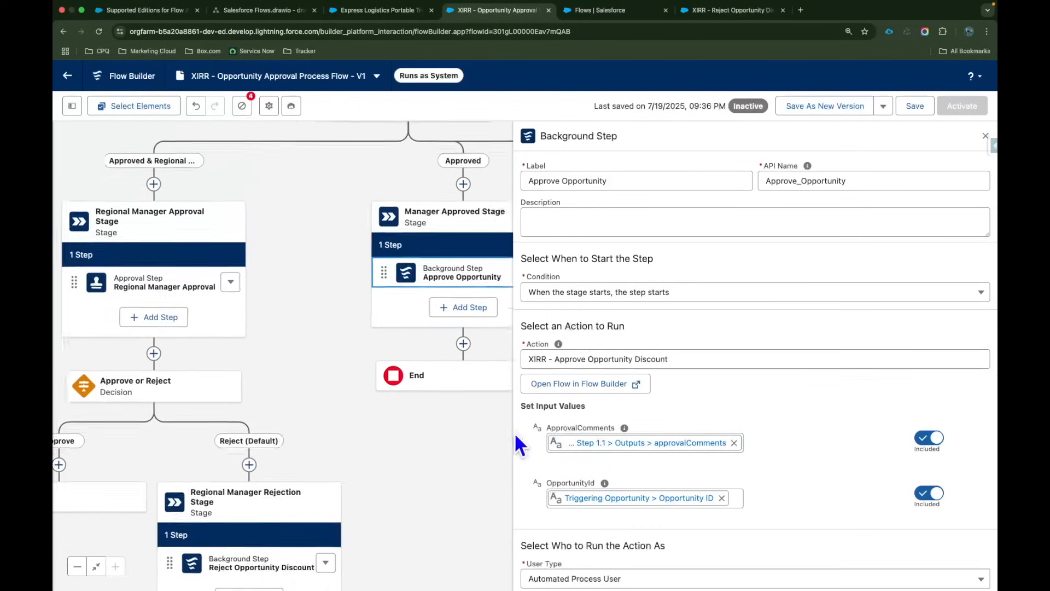
{"action": "left_click_drag", "start_coordinate": [316, 403], "coordinate": [424, 394]}
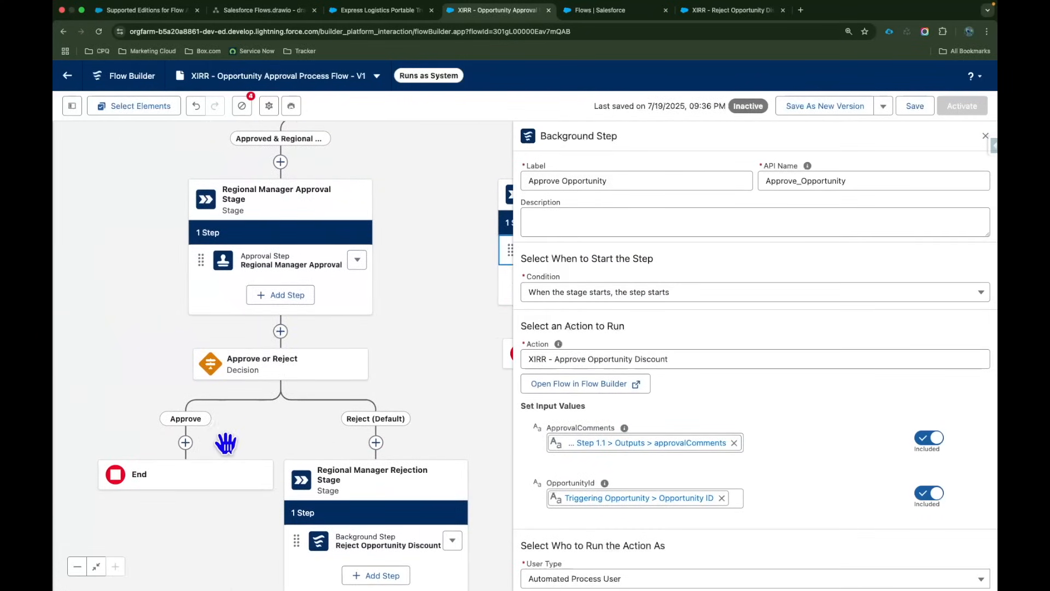
{"action": "left_click_drag", "start_coordinate": [223, 442], "coordinate": [273, 402]}
{"action": "left_click", "coordinate": [235, 403]}
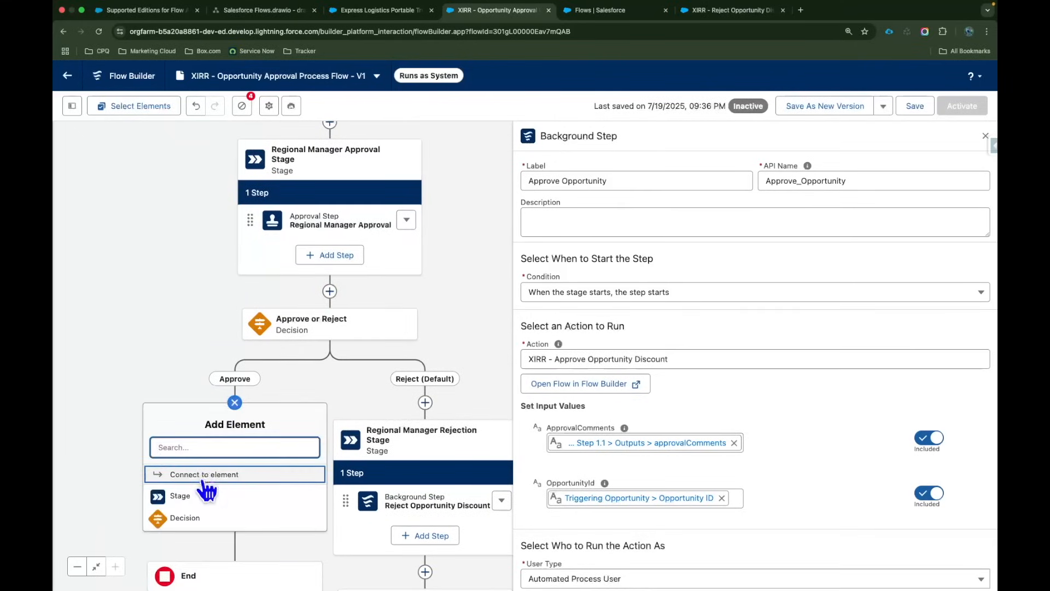
{"action": "left_click", "coordinate": [180, 496]}
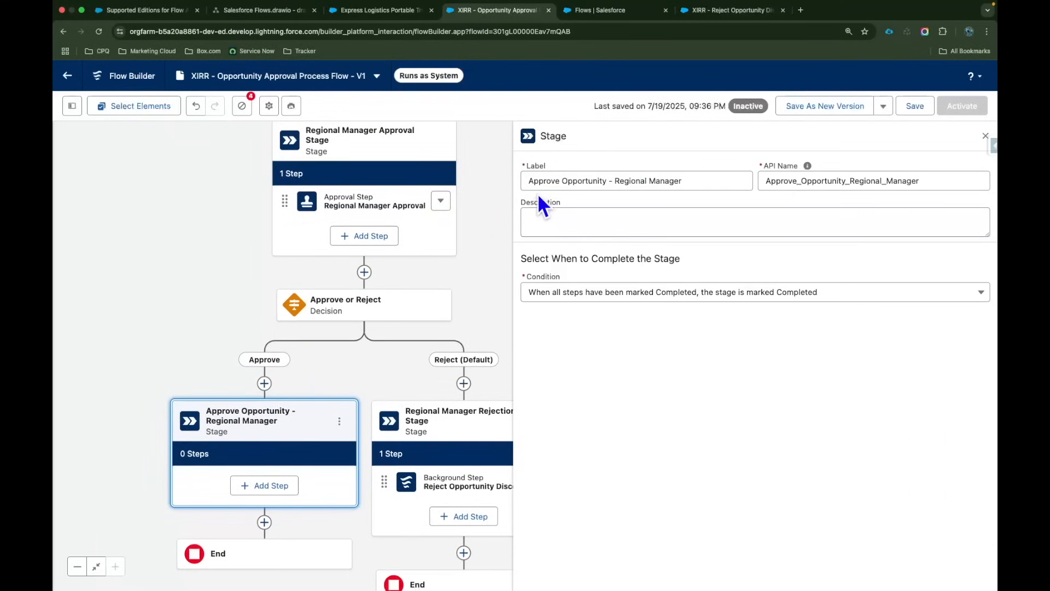
{"action": "left_click_drag", "start_coordinate": [528, 181], "coordinate": [708, 181]}
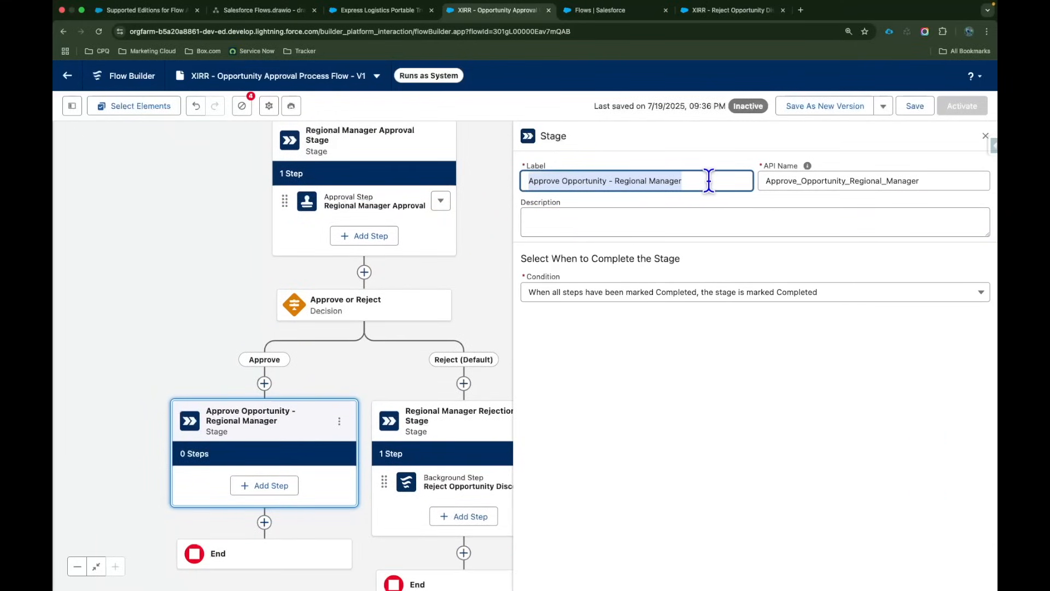
{"action": "left_click", "coordinate": [708, 181]}
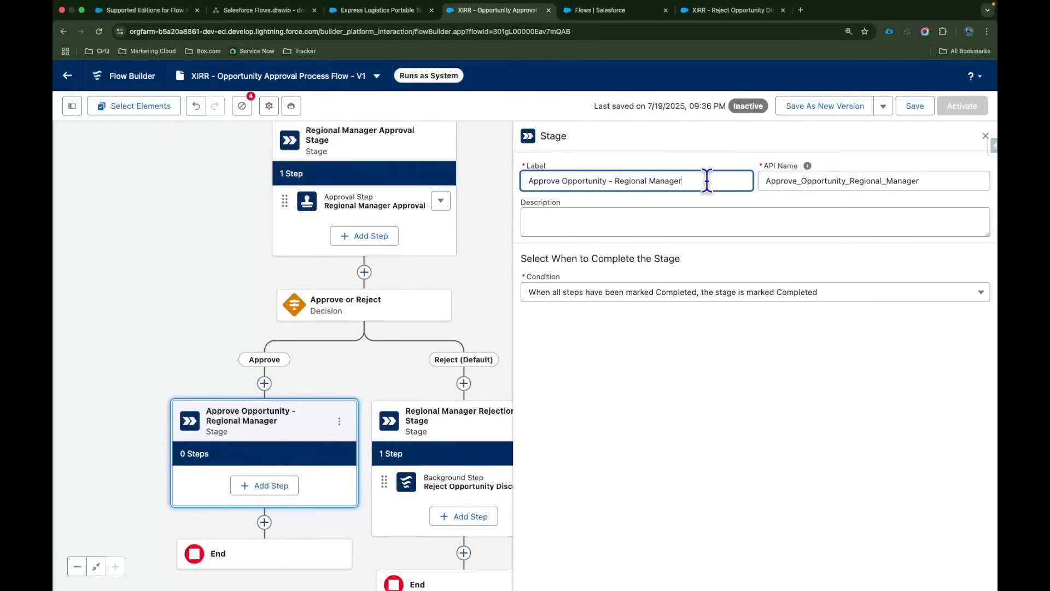
- Add a background step labelled "Approve Opportunity - RM" to the Approve Opportunity - Regional Manager stage
{"action": "left_click", "coordinate": [264, 485]}
{"action": "left_click", "coordinate": [262, 573]}
{"action": "left_click", "coordinate": [600, 181]}
{"action": "type", "text": "Approve Opportunity - RM"}
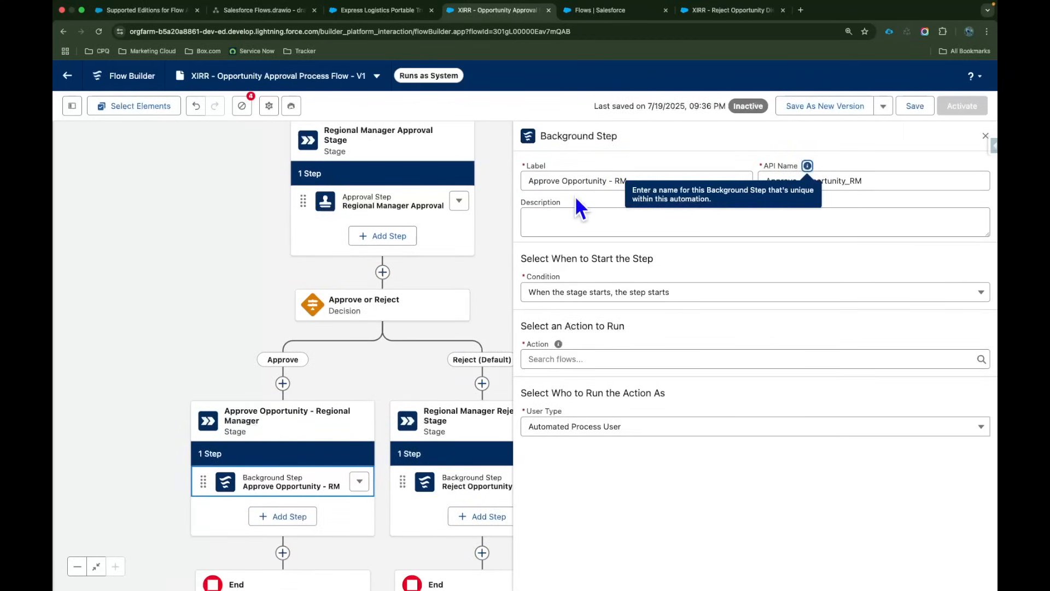
{"action": "left_click_drag", "start_coordinate": [638, 181], "coordinate": [508, 181]}
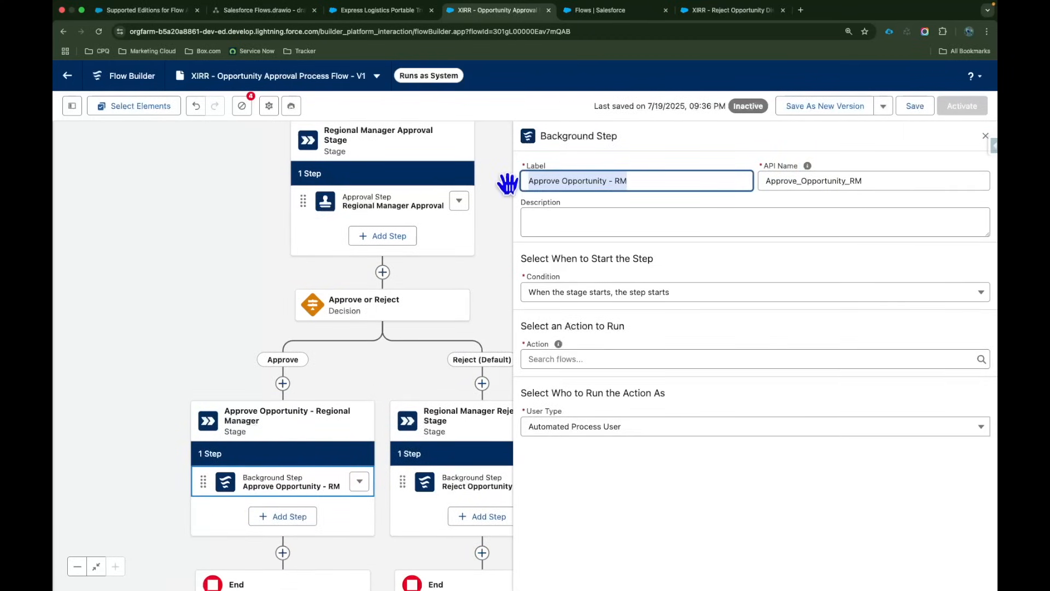
{"action": "left_click", "coordinate": [655, 187]}
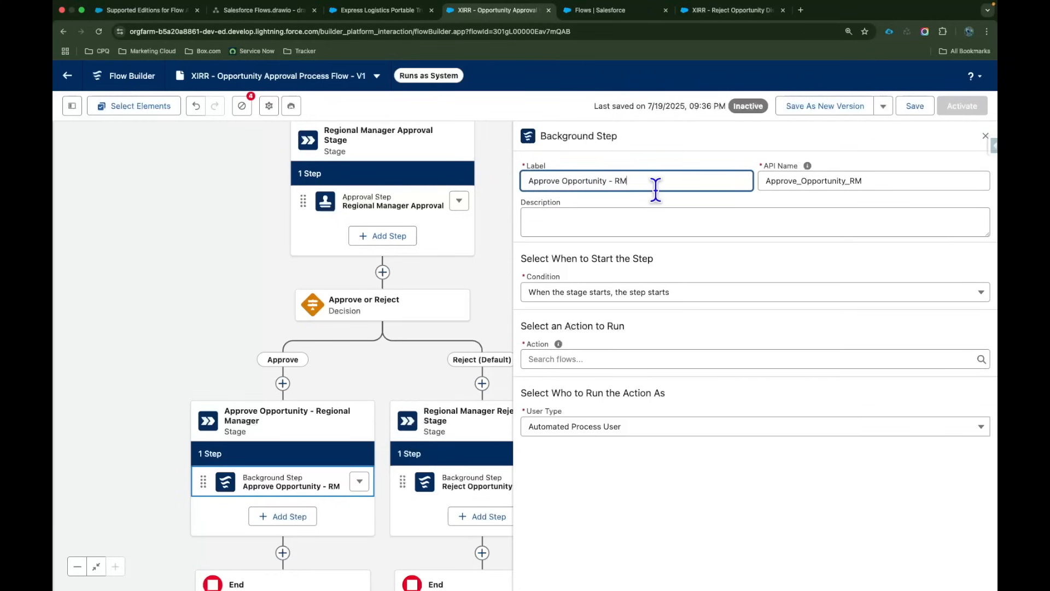
- Have the Approve Opportunity - RM step run XIRR - Approve Opportunity Discount, with OpportunityId set to the Triggering Opportunity's Opportunity ID
{"action": "left_click", "coordinate": [597, 360]}
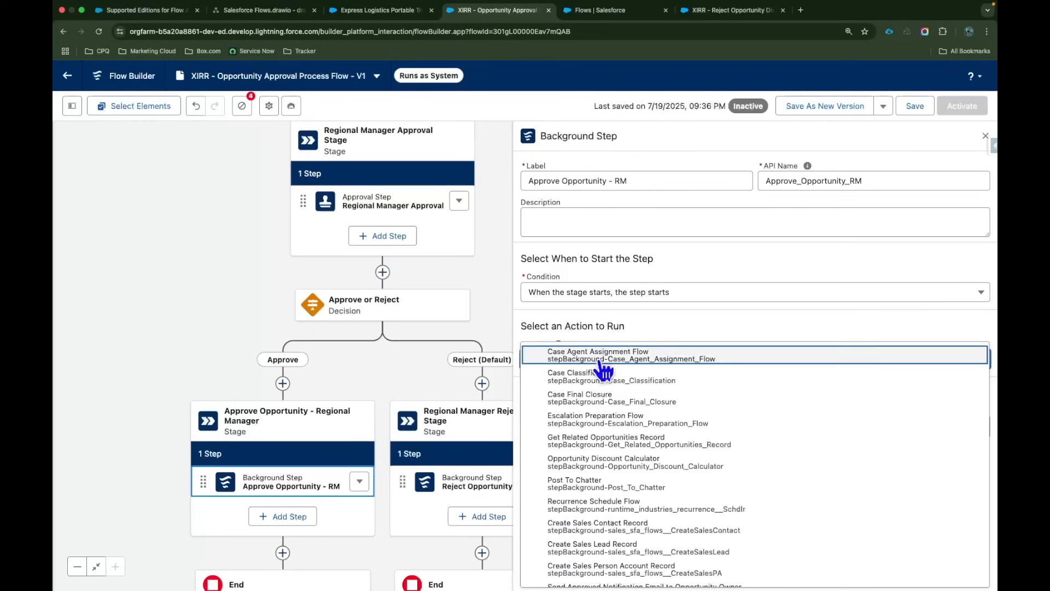
{"action": "type", "text": "Appro"}
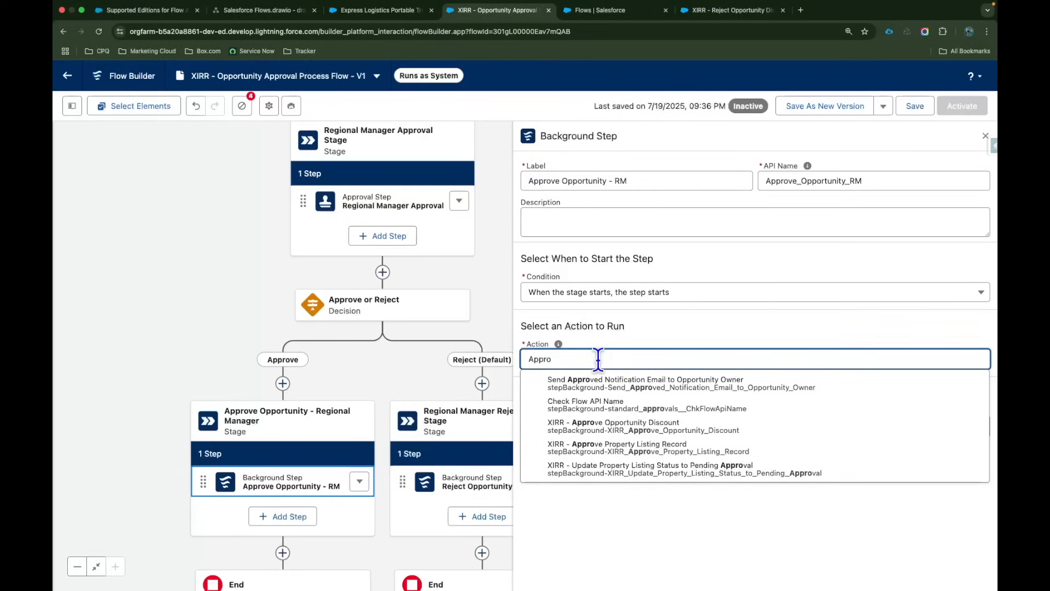
{"action": "left_click", "coordinate": [602, 427]}
{"action": "left_click", "coordinate": [598, 497]}
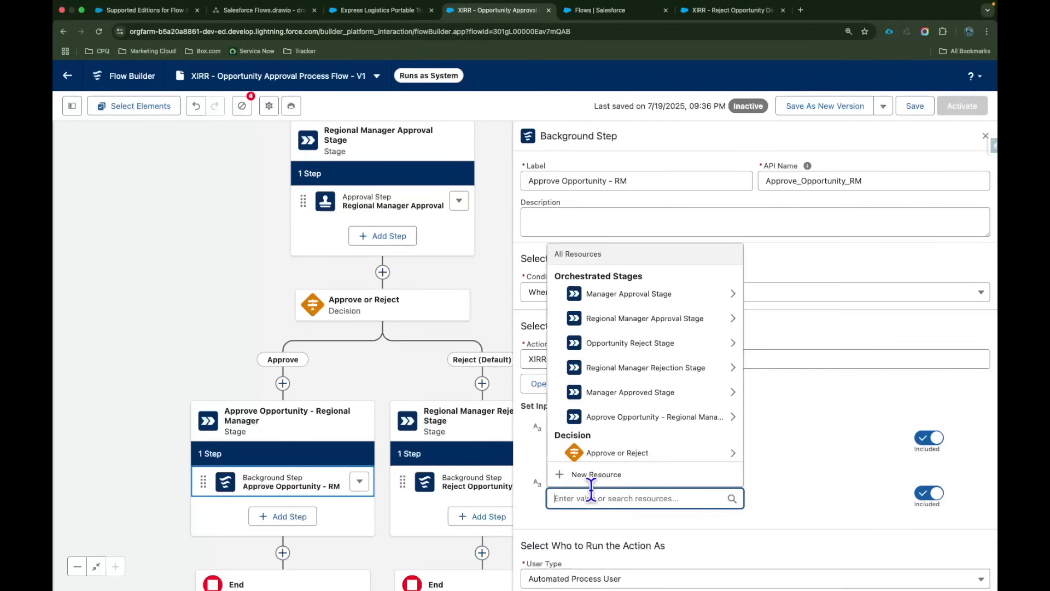
{"action": "type", "text": "Rec"}
{"action": "left_click", "coordinate": [616, 438]}
{"action": "type", "text": "Id"}
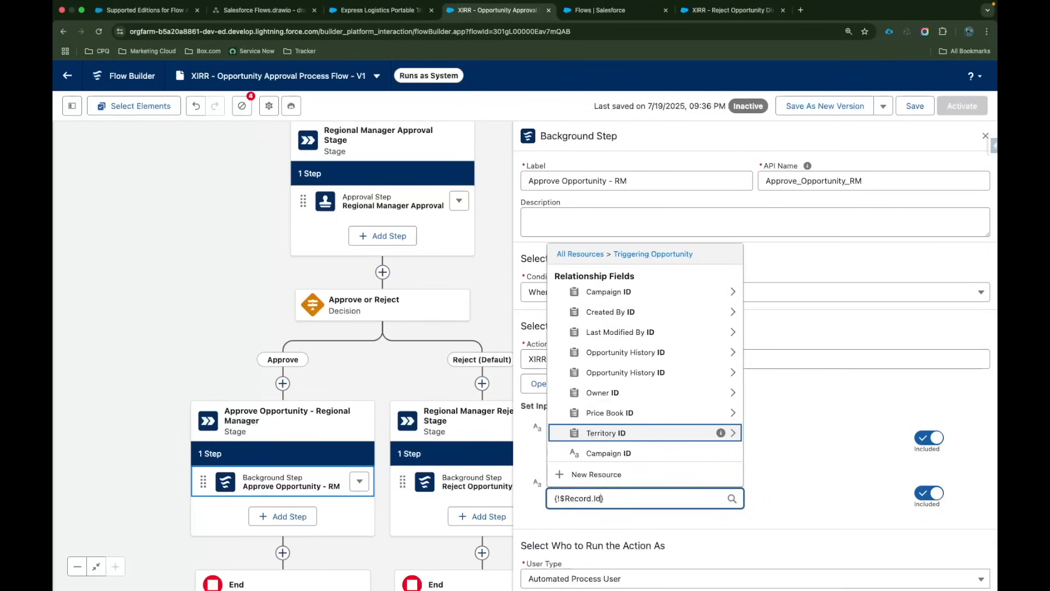
{"action": "left_click", "coordinate": [775, 481]}
- Set the Approve Opportunity - RM step's ApprovalComments input to the Regional Manager Approval step's approvalComments output in the Regional Manager Approval Stage
{"action": "left_click", "coordinate": [592, 442]}
{"action": "type", "text": "Rec"}
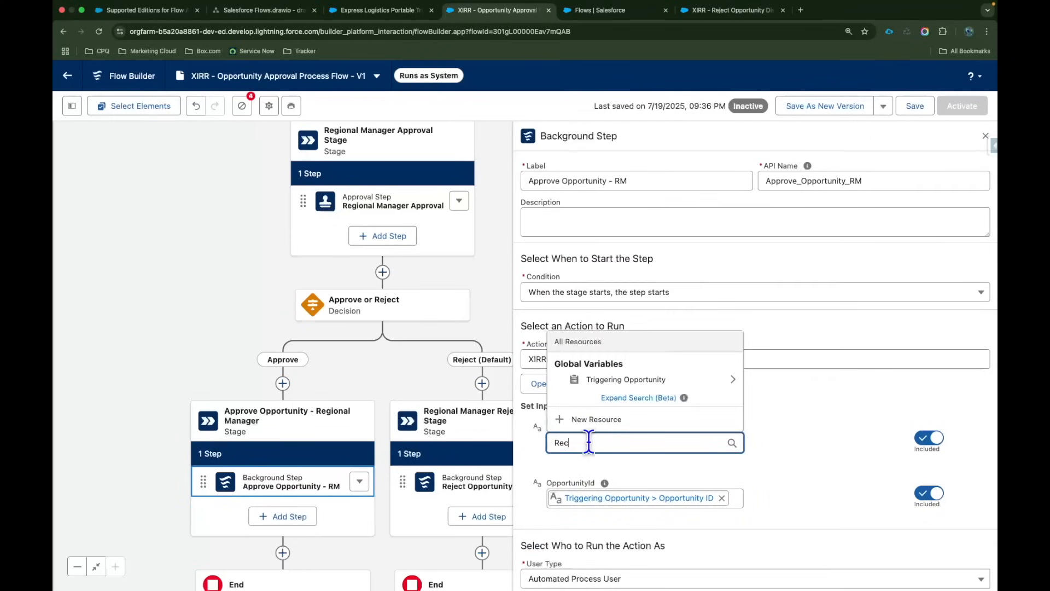
{"action": "key", "text": "BackSpace"}
{"action": "key", "text": "BackSpace"}
{"action": "key", "text": "BackSpace"}
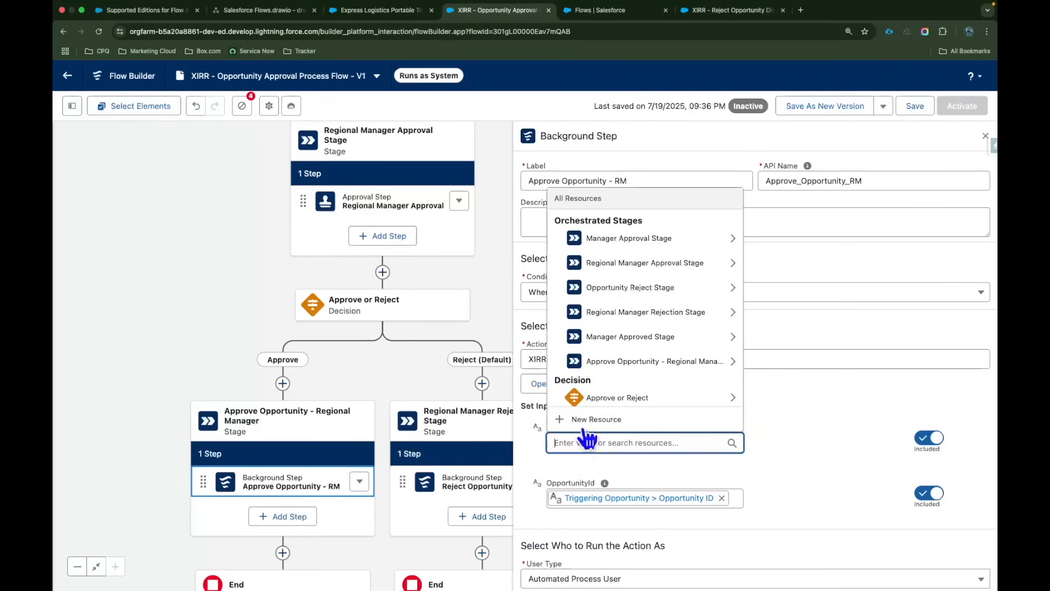
{"action": "left_click", "coordinate": [667, 264]}
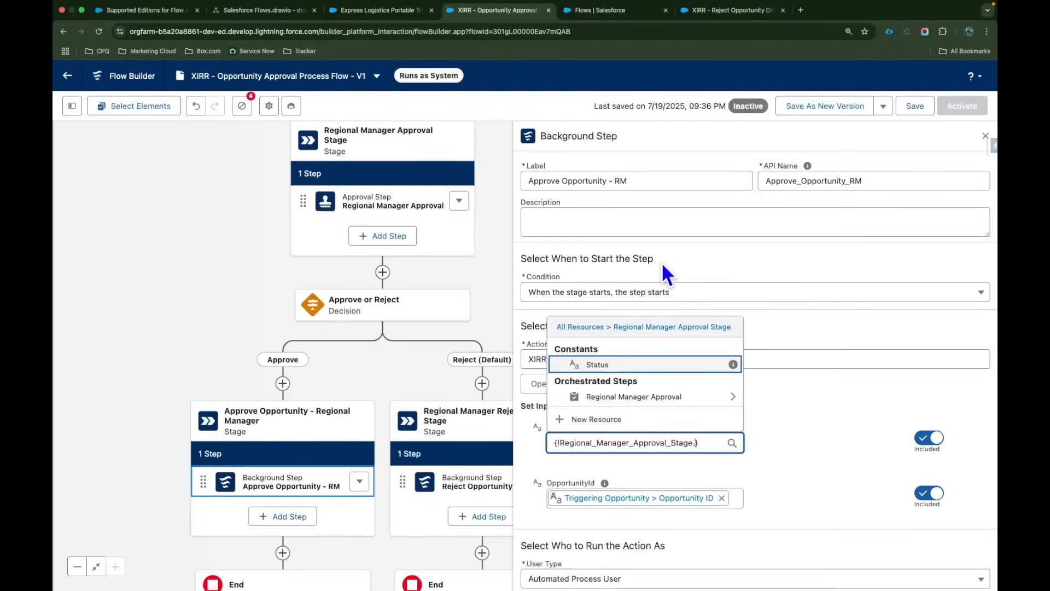
{"action": "left_click", "coordinate": [639, 403]}
{"action": "left_click", "coordinate": [630, 383]}
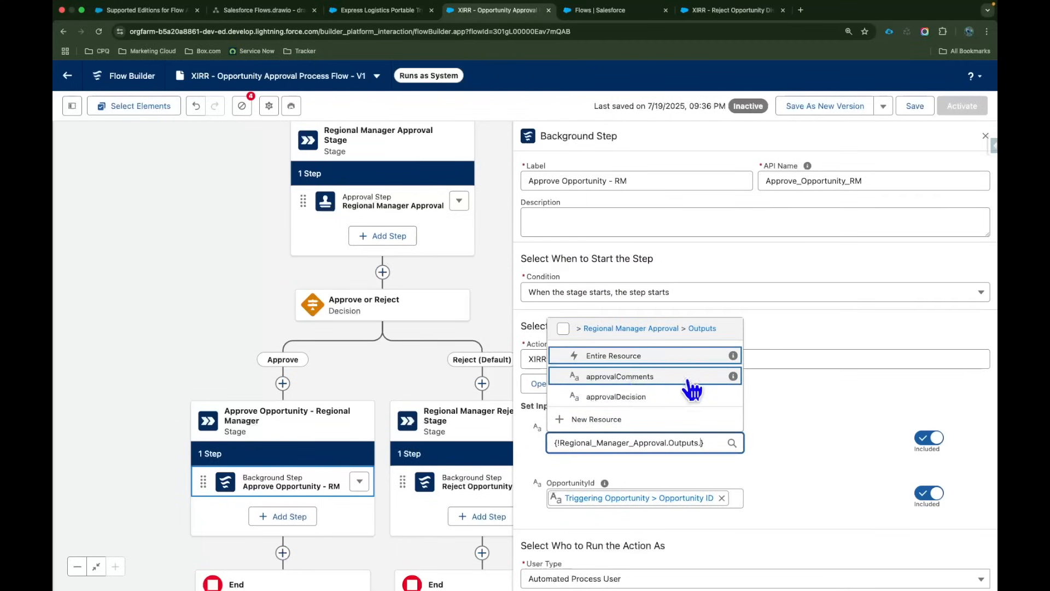
{"action": "left_click", "coordinate": [676, 377]}
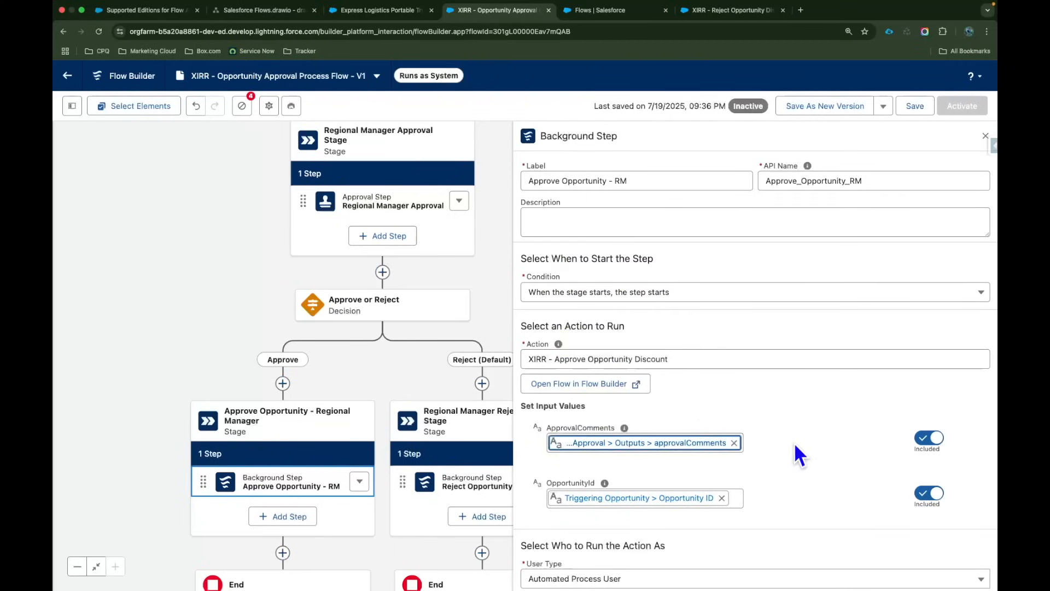
- Save the flow with the two new approval stages, closing the step's settings and the warnings
{"action": "left_click", "coordinate": [912, 109]}
{"action": "left_click", "coordinate": [986, 136]}
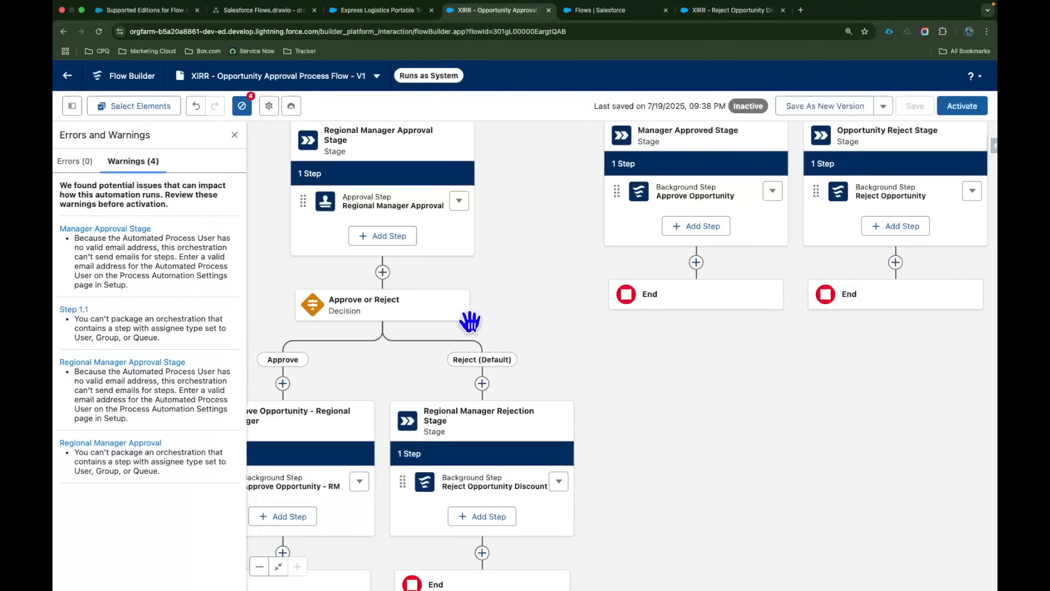
{"action": "left_click", "coordinate": [237, 135]}
{"action": "left_click", "coordinate": [237, 135]}
{"action": "left_click_drag", "start_coordinate": [552, 235], "coordinate": [503, 356]}
{"action": "left_click_drag", "start_coordinate": [508, 246], "coordinate": [442, 329]}
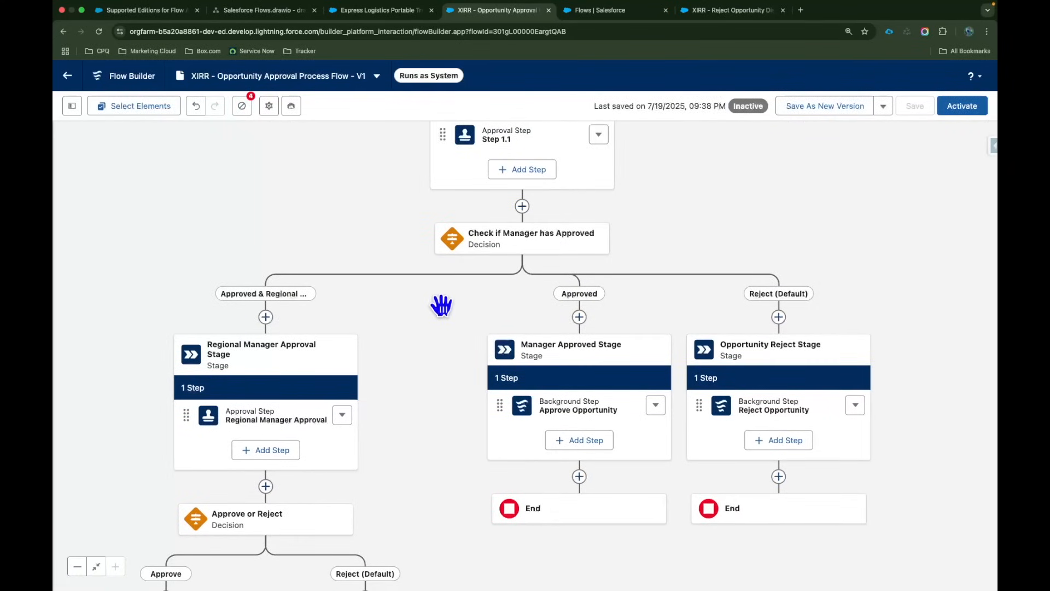
- Add a fault path to the Update Approval Status element in the XIRR - Reject Opportunity Discount flow
{"action": "left_click", "coordinate": [720, 11]}
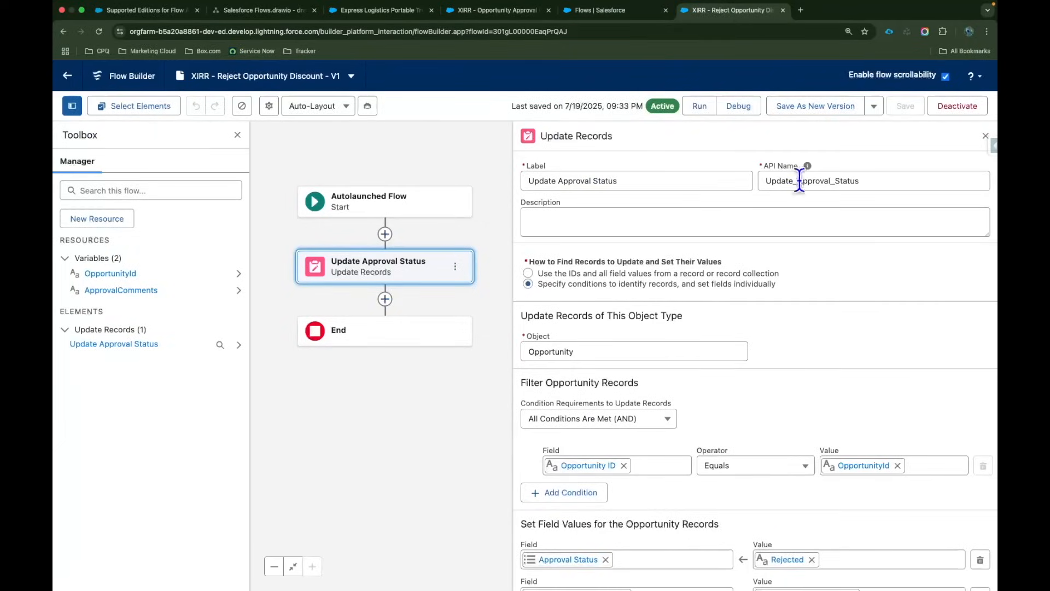
{"action": "left_click", "coordinate": [985, 135]}
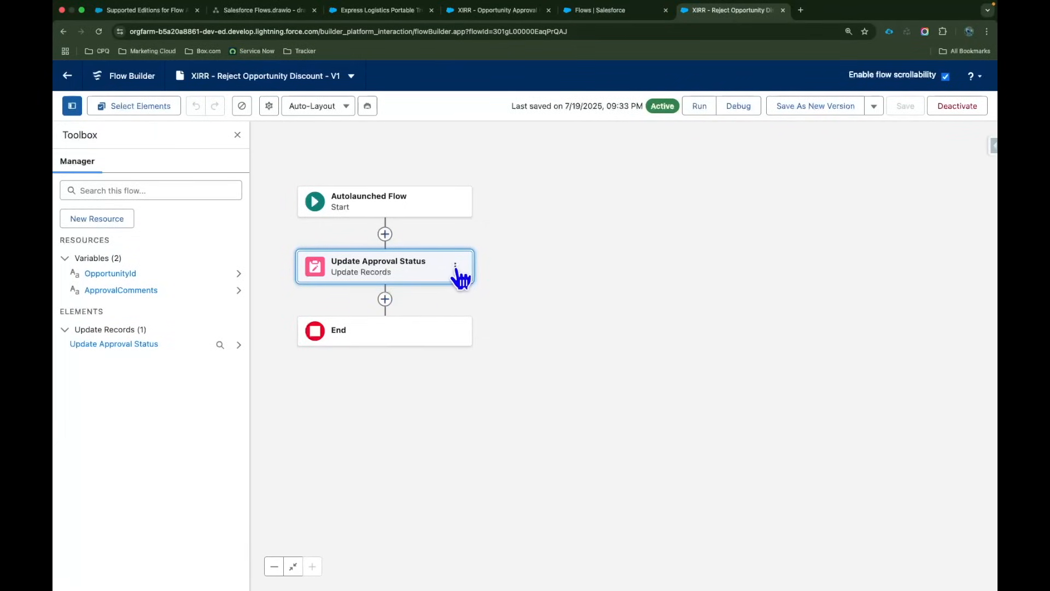
{"action": "left_click", "coordinate": [455, 266]}
{"action": "left_click", "coordinate": [466, 354]}
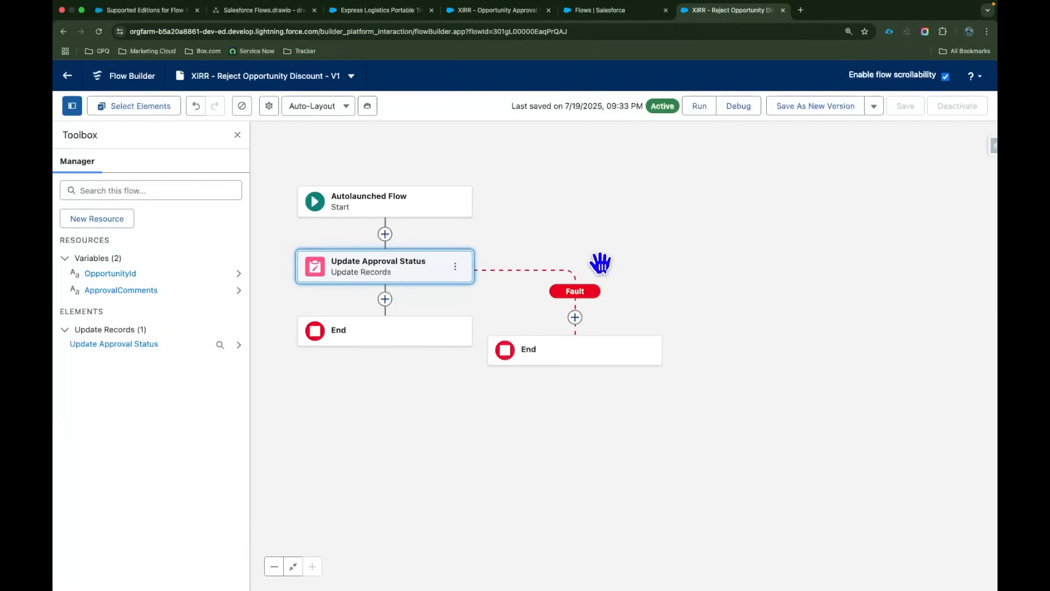
{"action": "left_click_drag", "start_coordinate": [600, 245], "coordinate": [611, 248]}
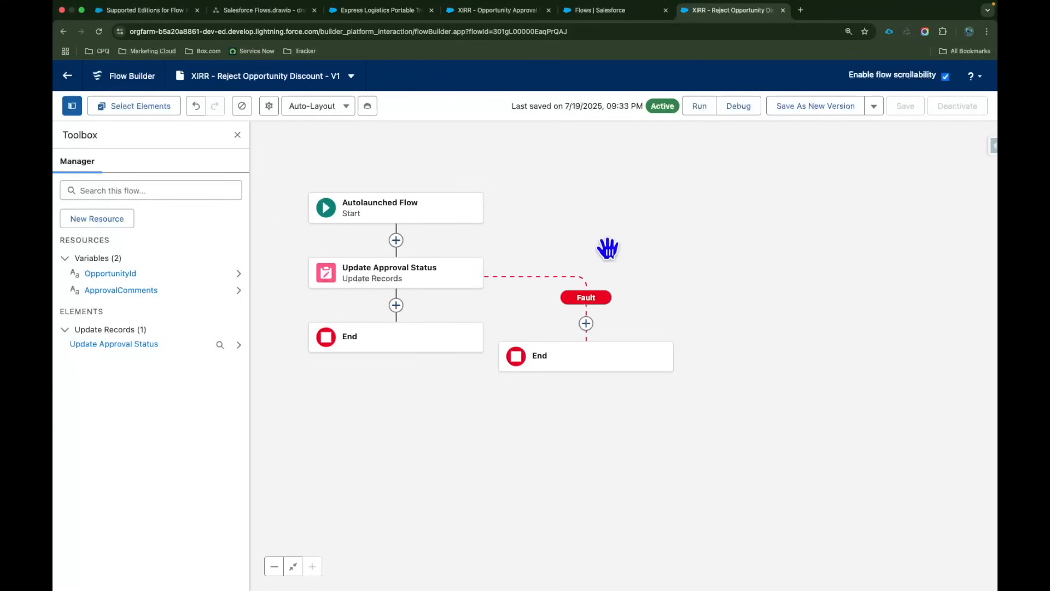
- Add a fault path to the Manager Approval Stage in the XIRR - Opportunity Approval Process Flow
{"action": "left_click", "coordinate": [498, 10]}
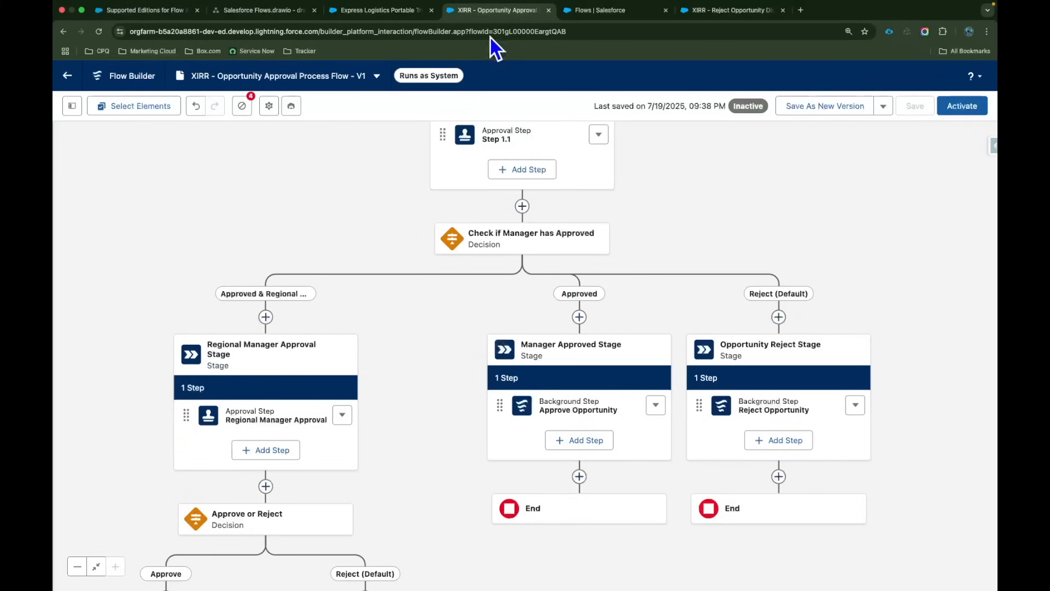
{"action": "scroll", "coordinate": [607, 240], "scroll_direction": "up", "scroll_amount": 5}
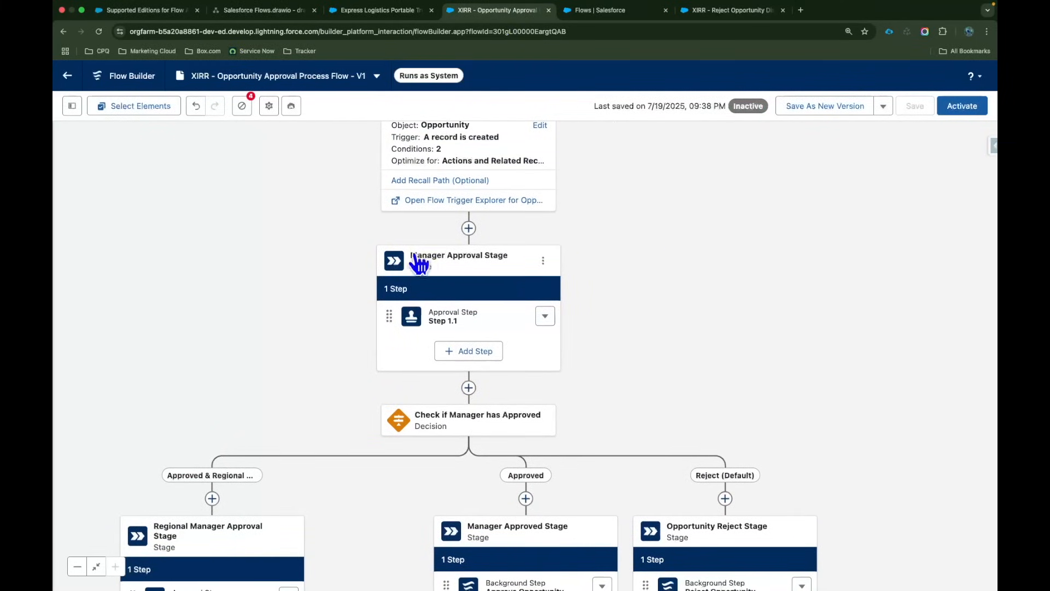
{"action": "left_click", "coordinate": [546, 262]}
{"action": "left_click", "coordinate": [547, 348]}
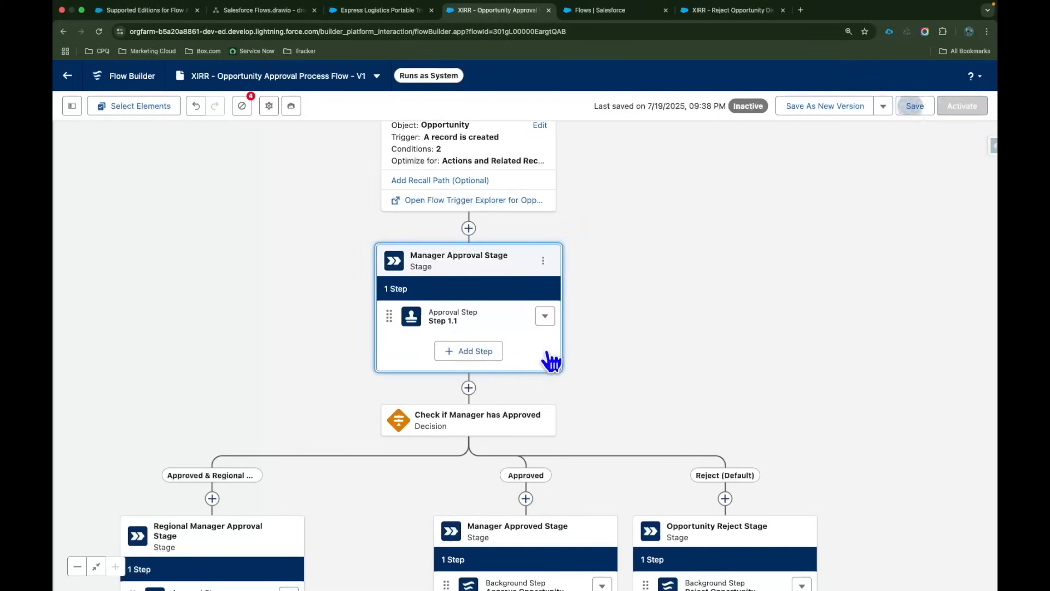
{"action": "left_click_drag", "start_coordinate": [710, 323], "coordinate": [528, 307]}
{"action": "left_click", "coordinate": [756, 292]}
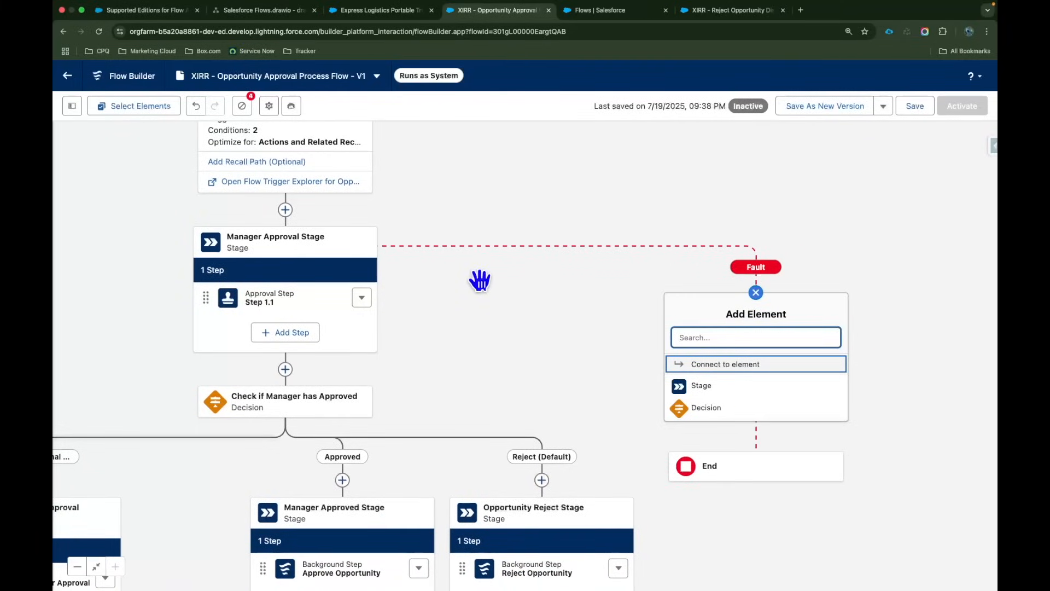
{"action": "left_click", "coordinate": [756, 293]}
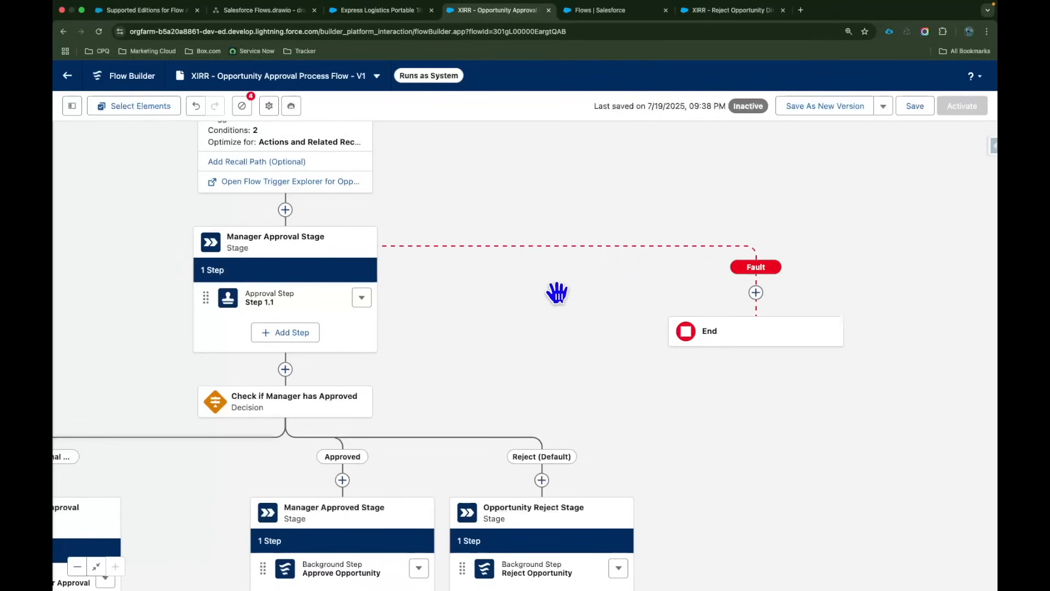
{"action": "left_click", "coordinate": [362, 299]}
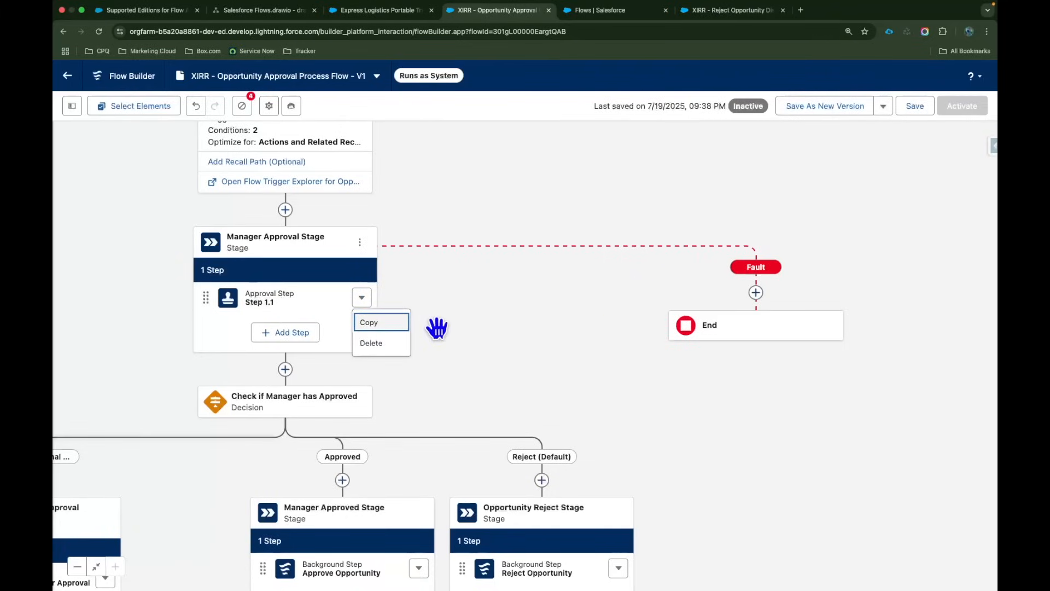
{"action": "left_click", "coordinate": [434, 297]}
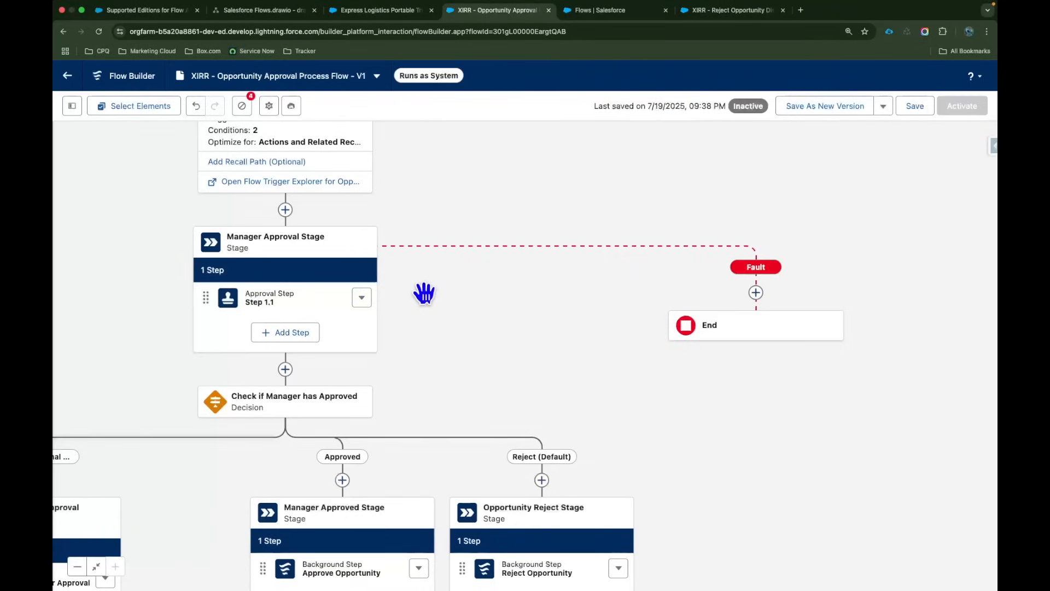
{"action": "left_click", "coordinate": [711, 12]}
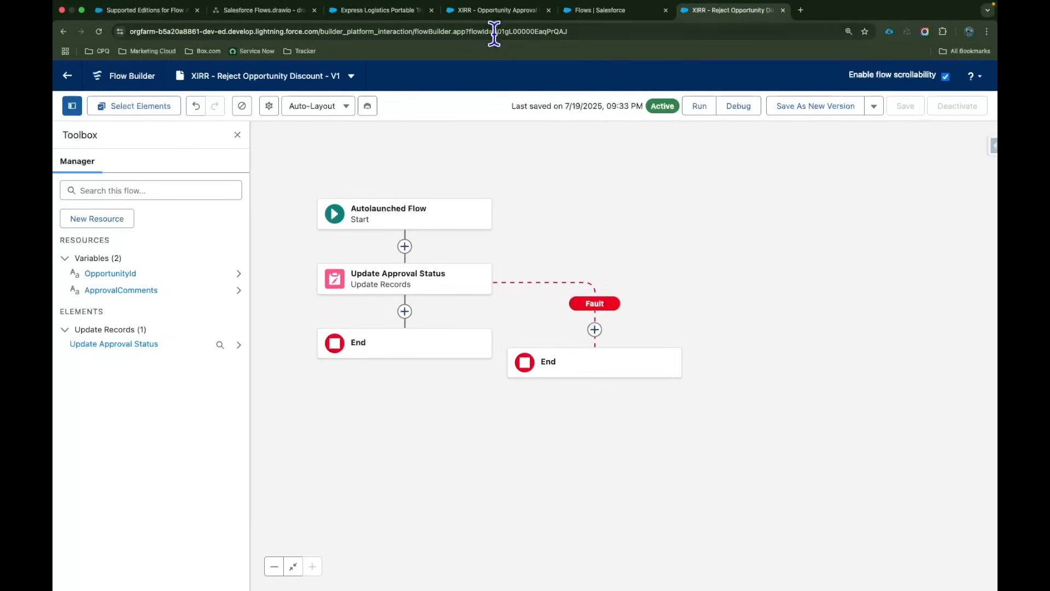
{"action": "left_click", "coordinate": [493, 12]}
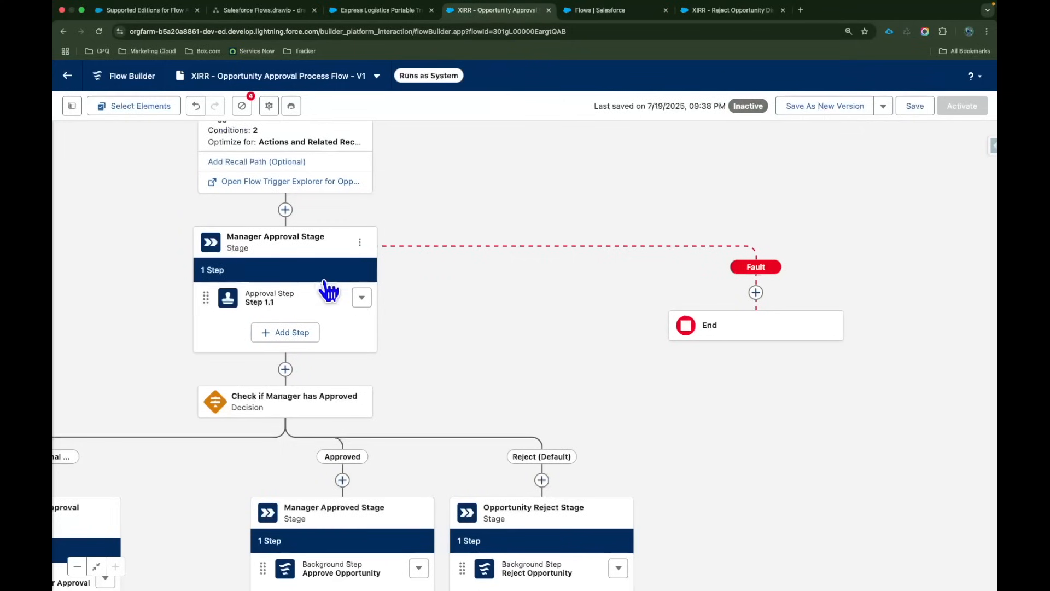
{"action": "left_click", "coordinate": [361, 244]}
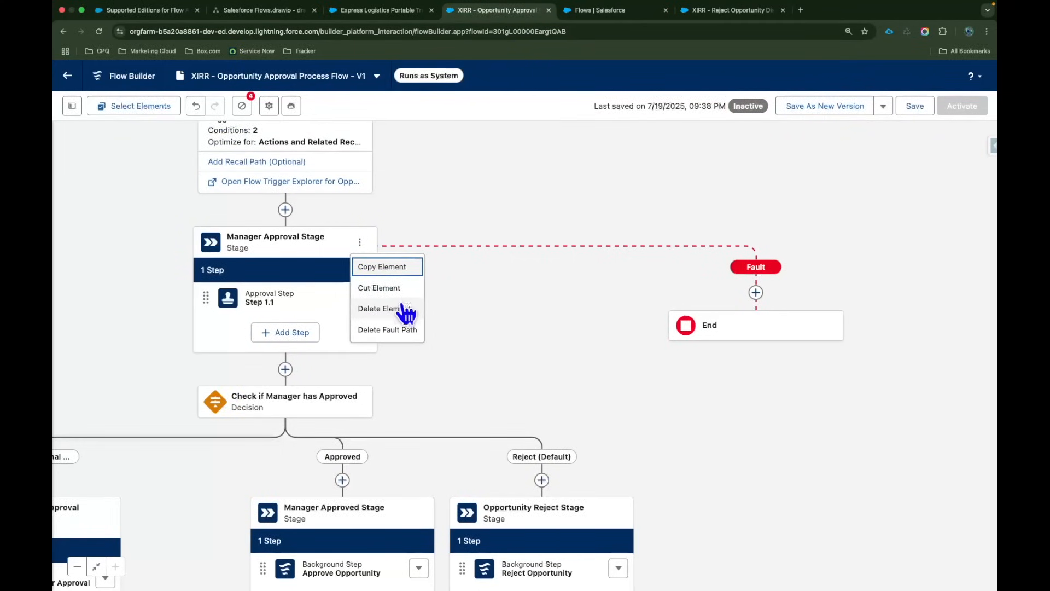
{"action": "left_click", "coordinate": [487, 195]}
{"action": "left_click_drag", "start_coordinate": [487, 195], "coordinate": [607, 219]}
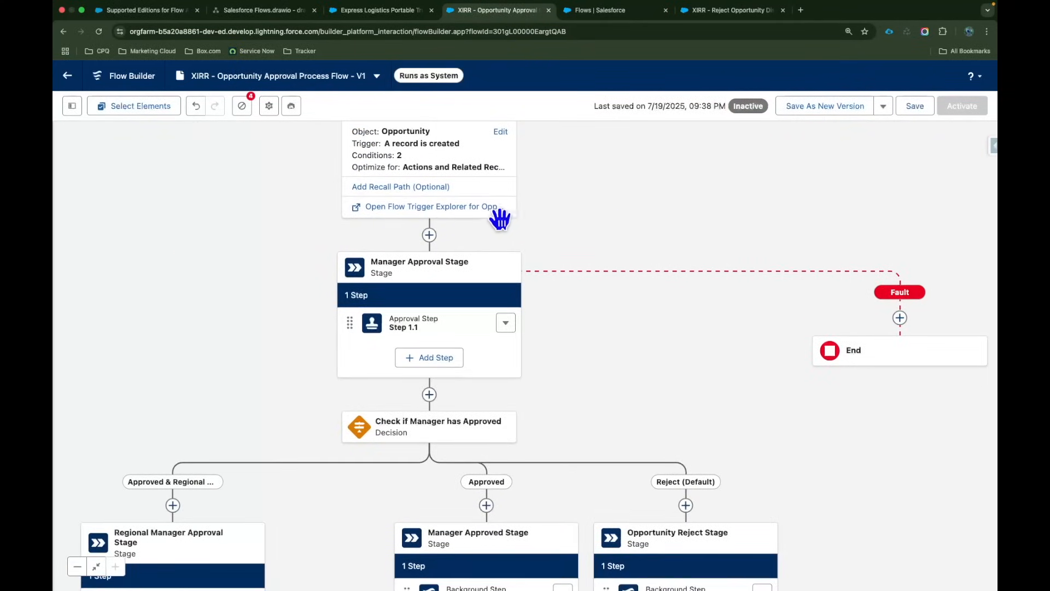
{"action": "left_click_drag", "start_coordinate": [647, 399], "coordinate": [659, 284]}
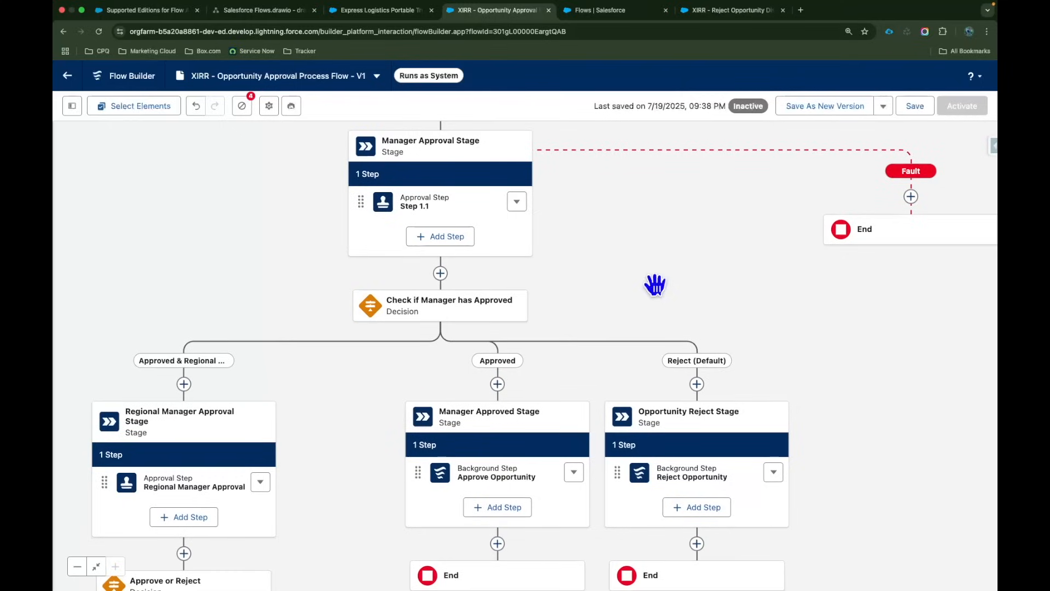
- Save the Opportunity approval process flow with its fault path and activate it
{"action": "left_click", "coordinate": [97, 566]}
{"action": "left_click_drag", "start_coordinate": [543, 499], "coordinate": [537, 483]}
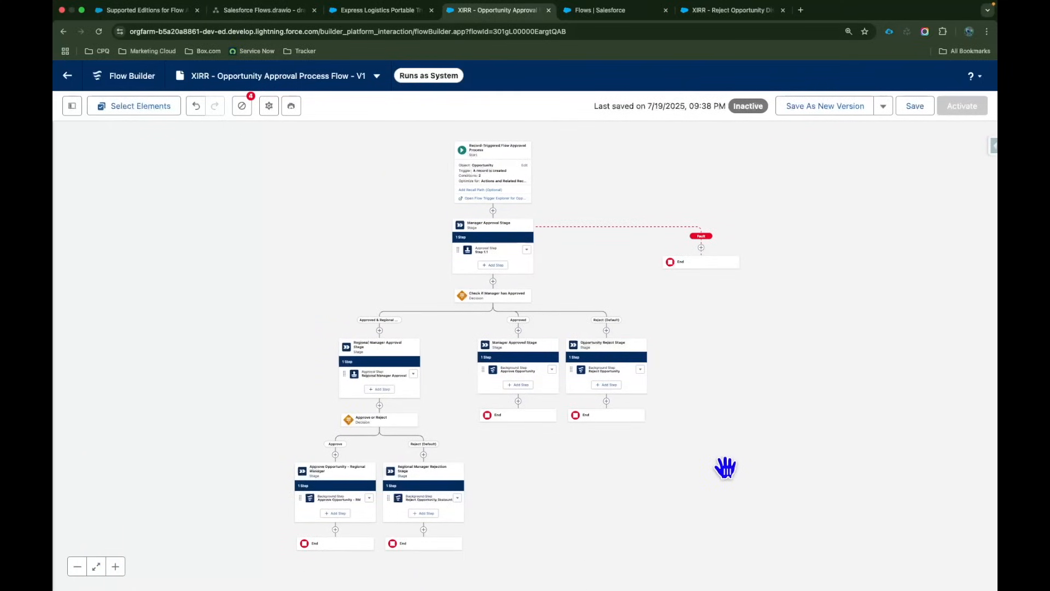
{"action": "left_click", "coordinate": [911, 109]}
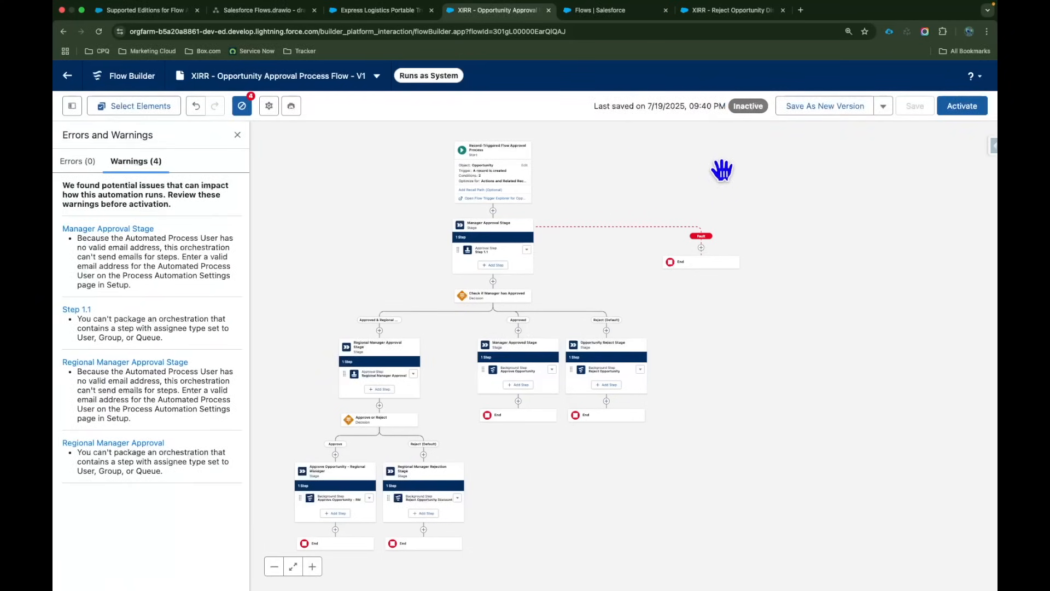
{"action": "left_click", "coordinate": [960, 108]}
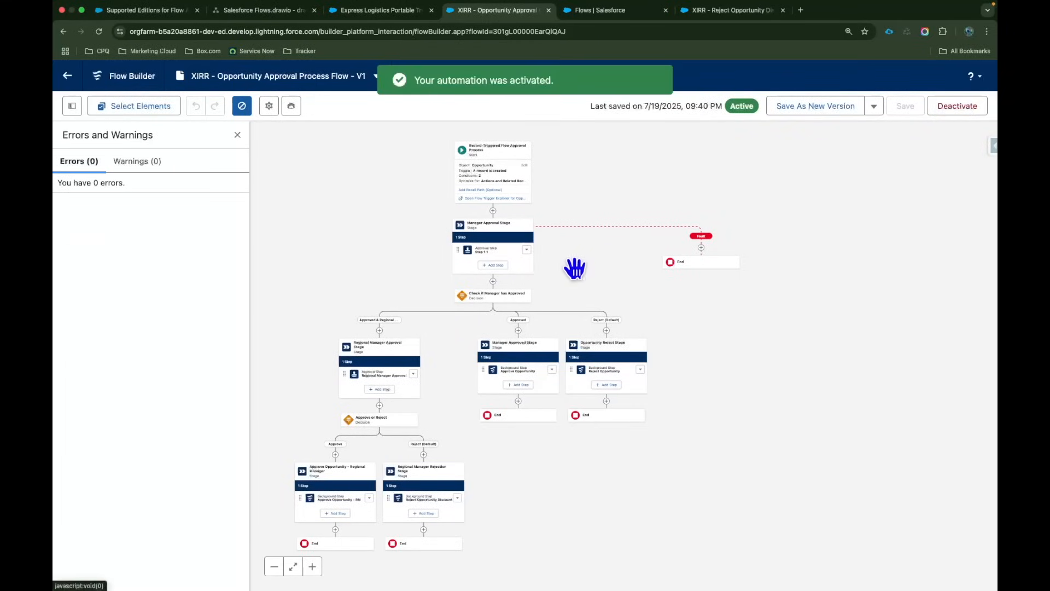
- Review the trigger and entry conditions configured in the approval flow's Start element
{"action": "left_click", "coordinate": [293, 566]}
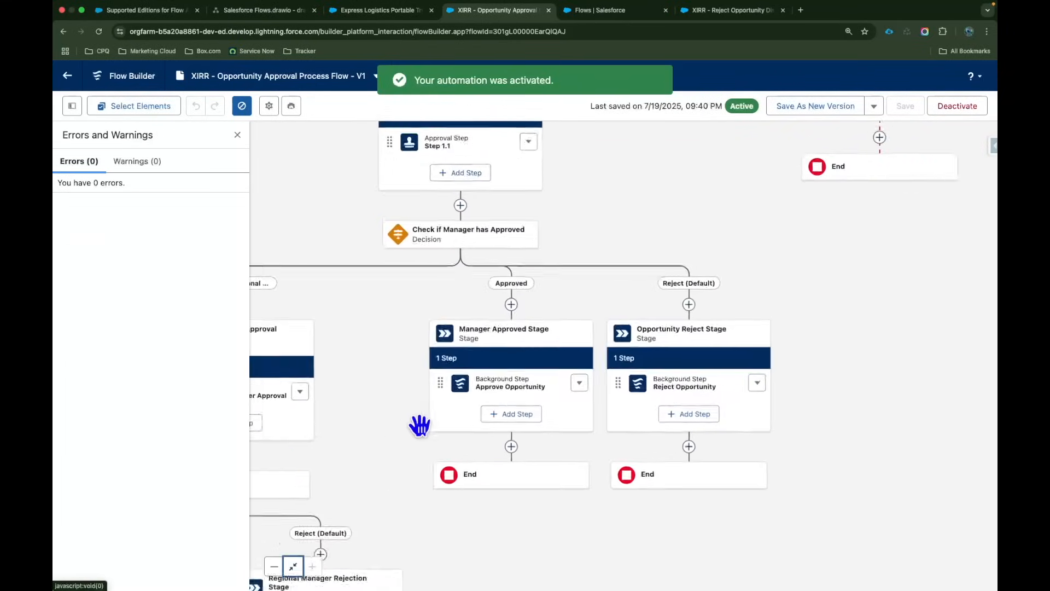
{"action": "scroll", "coordinate": [581, 319], "scroll_direction": "up", "scroll_amount": 5}
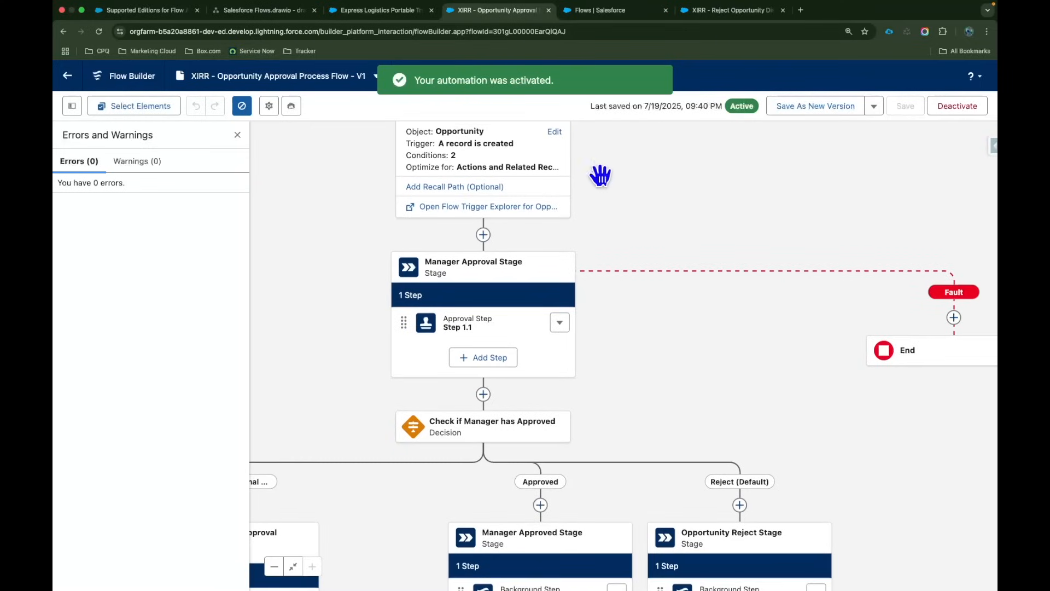
{"action": "scroll", "coordinate": [597, 213], "scroll_direction": "up", "scroll_amount": 2}
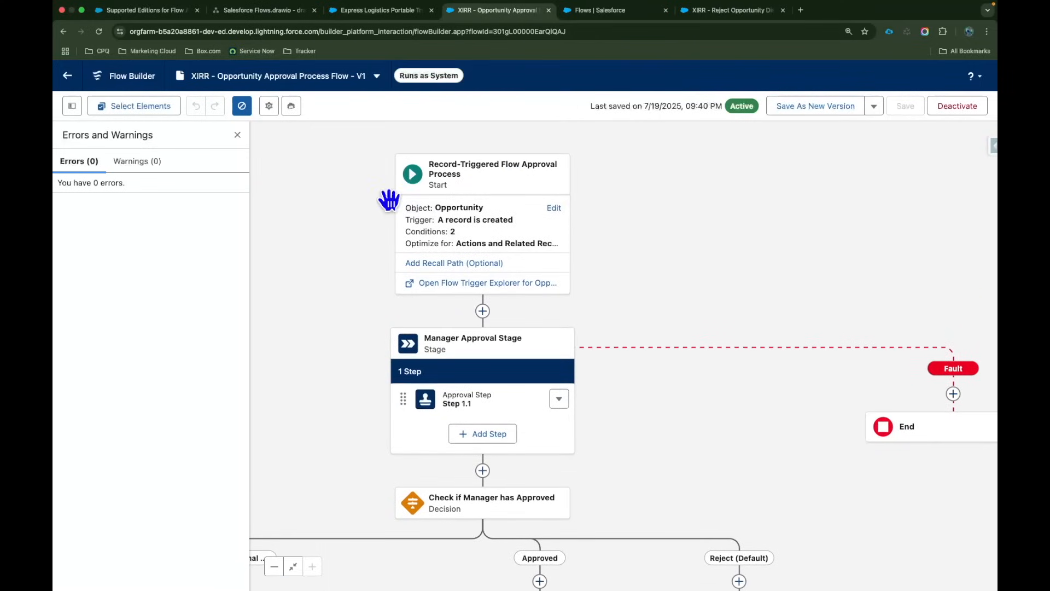
{"action": "left_click", "coordinate": [505, 237]}
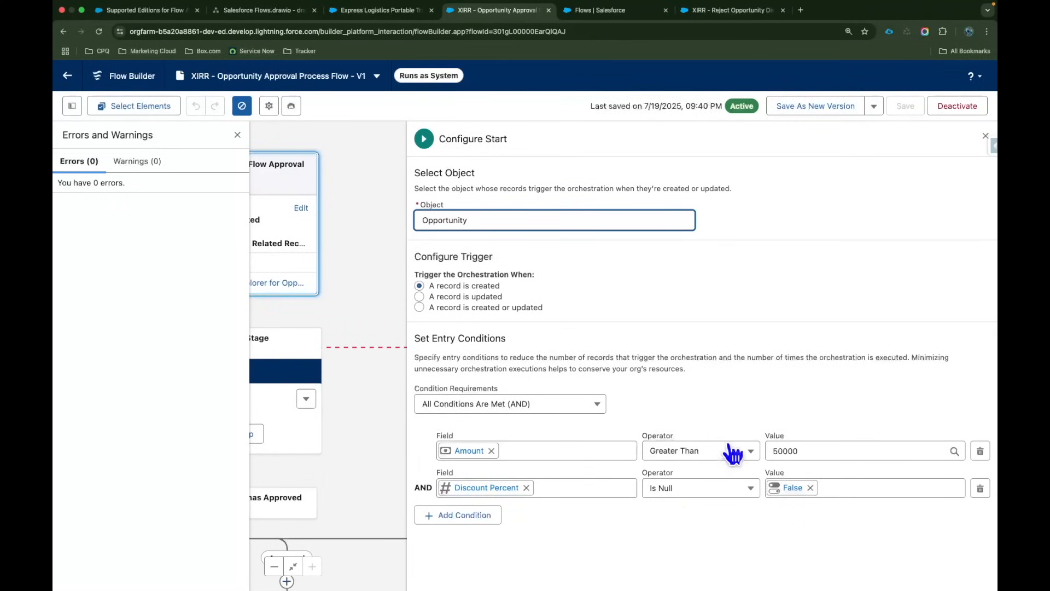
- Go to the Opportunities list in the Property Management app and start a new opportunity record
{"action": "left_click", "coordinate": [360, 15]}
{"action": "left_click", "coordinate": [325, 109]}
{"action": "scroll", "coordinate": [287, 228], "scroll_direction": "up", "scroll_amount": 5}
{"action": "scroll", "coordinate": [274, 204], "scroll_direction": "up", "scroll_amount": 3}
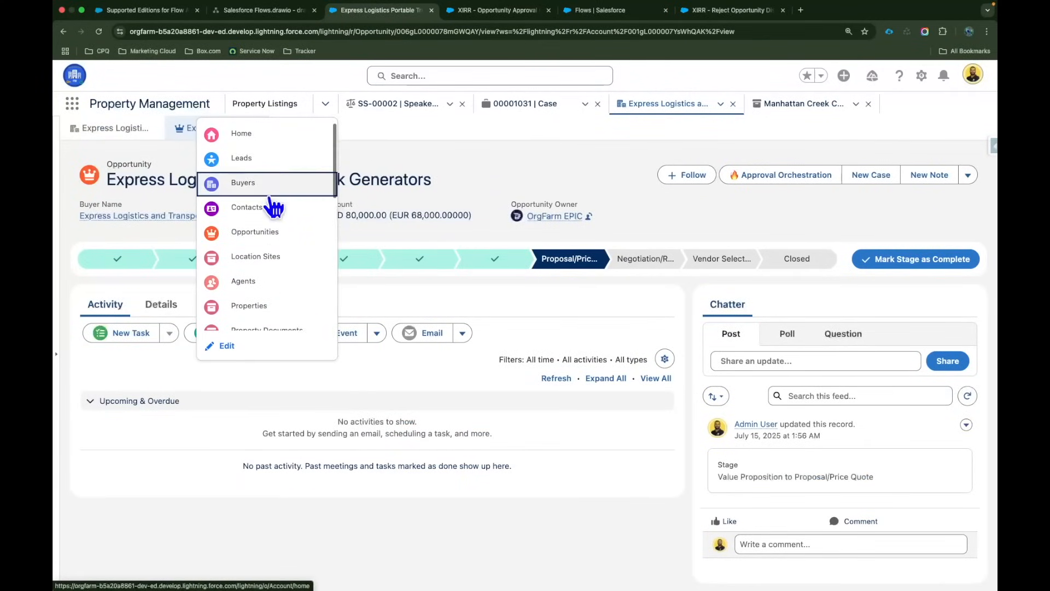
{"action": "left_click", "coordinate": [268, 236]}
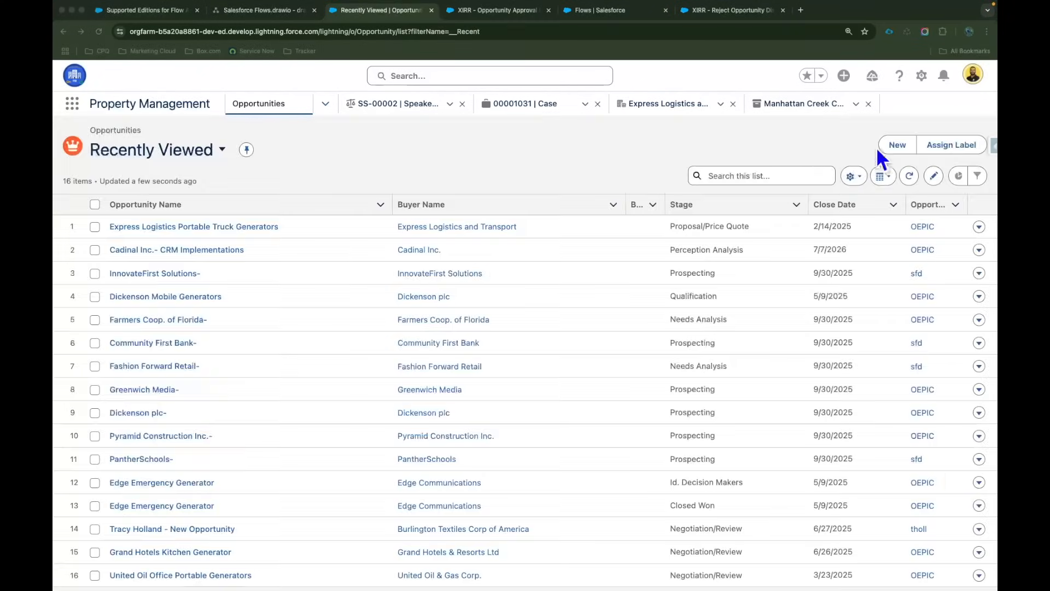
{"action": "left_click", "coordinate": [898, 146]}
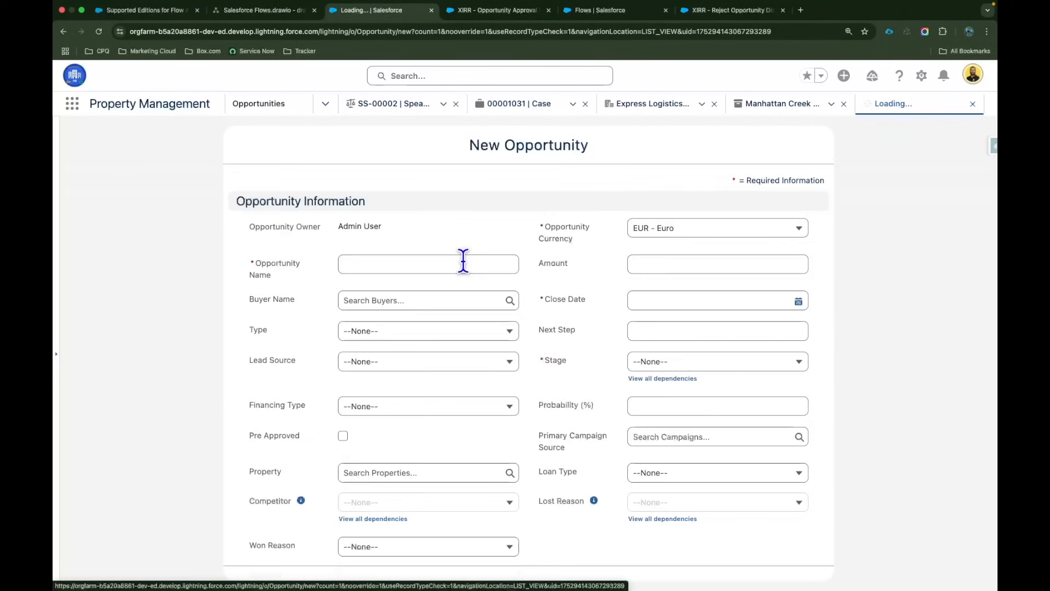
- Name the opportunity "Acme Corp - Enterprise CRM Implementation", with buyer Express Logistics and Transport, type Existing Customer - Replacement and lead source Purchased List
{"action": "left_click", "coordinate": [424, 263]}
{"action": "type", "text": "Acme Corp - Enterprise CRM Implementation"}
{"action": "left_click", "coordinate": [405, 310]}
{"action": "left_click", "coordinate": [412, 359]}
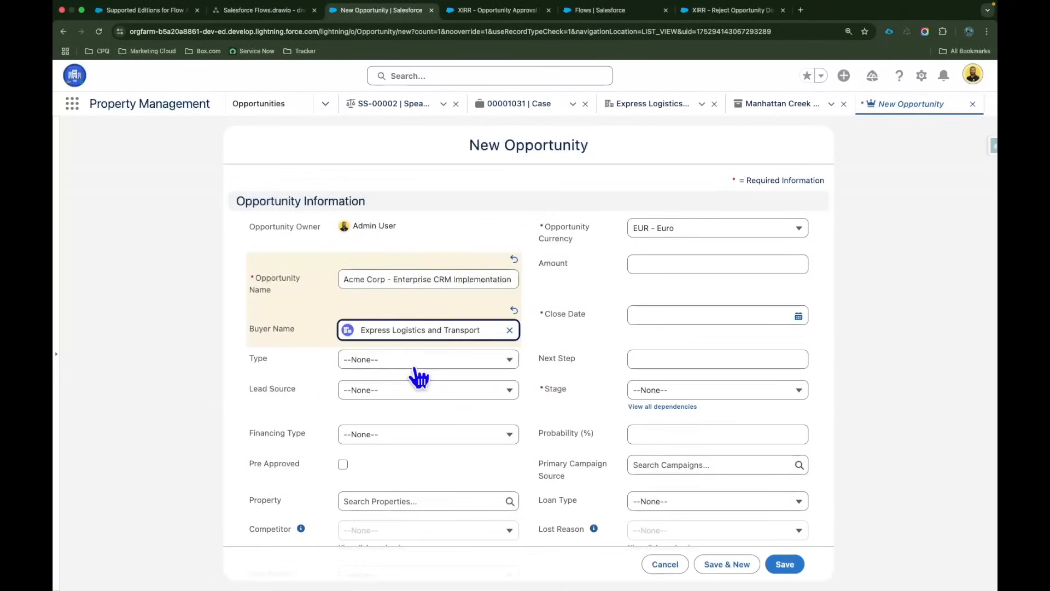
{"action": "left_click", "coordinate": [398, 361]}
{"action": "left_click", "coordinate": [412, 422]}
{"action": "left_click", "coordinate": [399, 402]}
{"action": "left_click", "coordinate": [409, 360]}
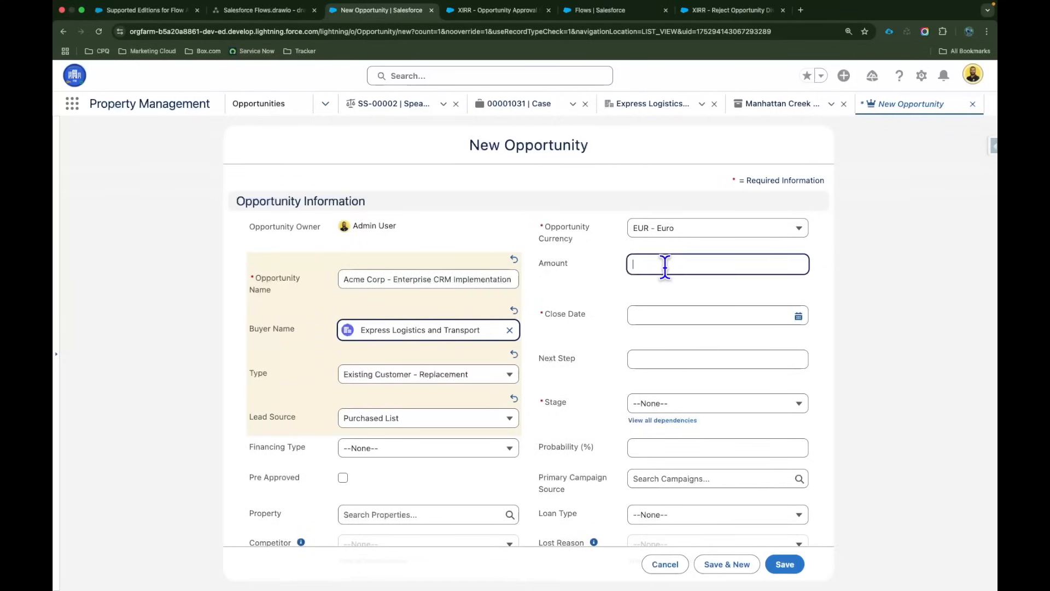
- Set the opportunity's amount to 1,250,000, its close date to 7/19/2025 and its stage to Needs Analysis
{"action": "type", "text": "125000"}
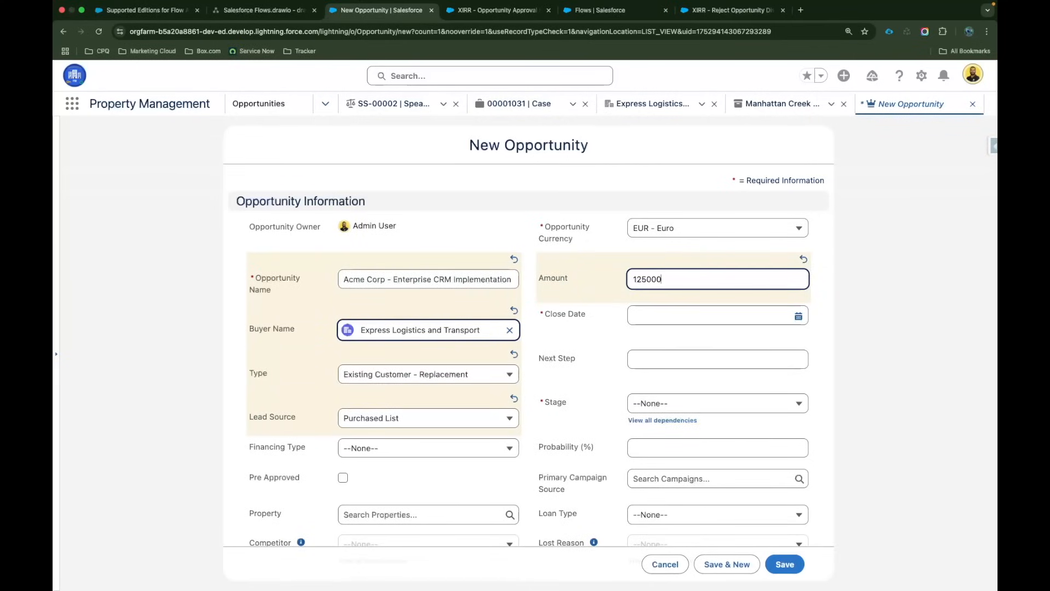
{"action": "left_click", "coordinate": [592, 306]}
{"action": "left_click", "coordinate": [673, 309]}
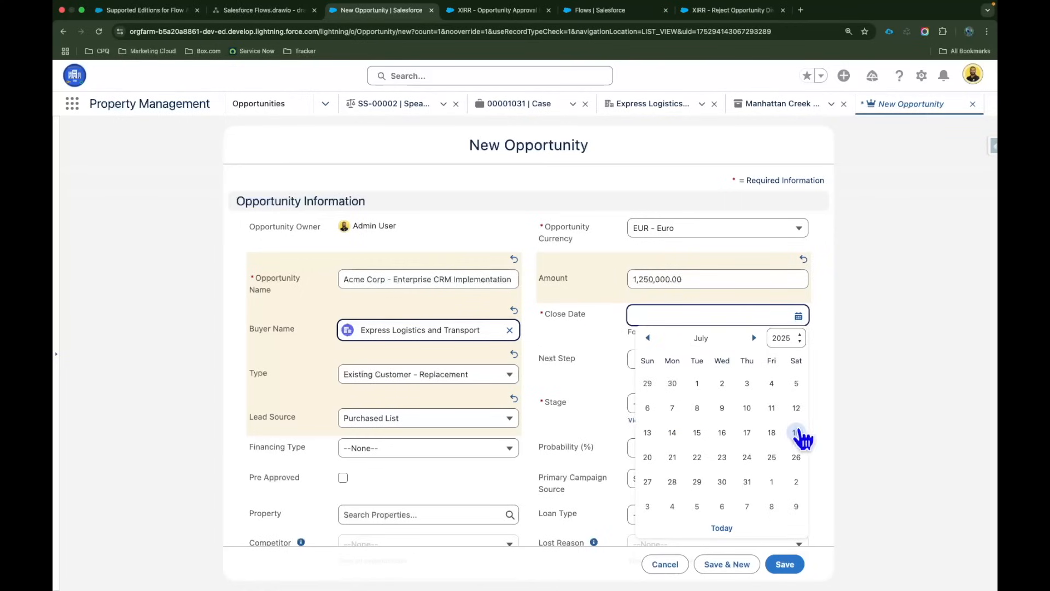
{"action": "left_click", "coordinate": [797, 431]}
{"action": "scroll", "coordinate": [633, 356], "scroll_direction": "down", "scroll_amount": 3}
{"action": "left_click", "coordinate": [711, 335]}
{"action": "left_click", "coordinate": [733, 411]}
{"action": "scroll", "coordinate": [589, 356], "scroll_direction": "down", "scroll_amount": 3}
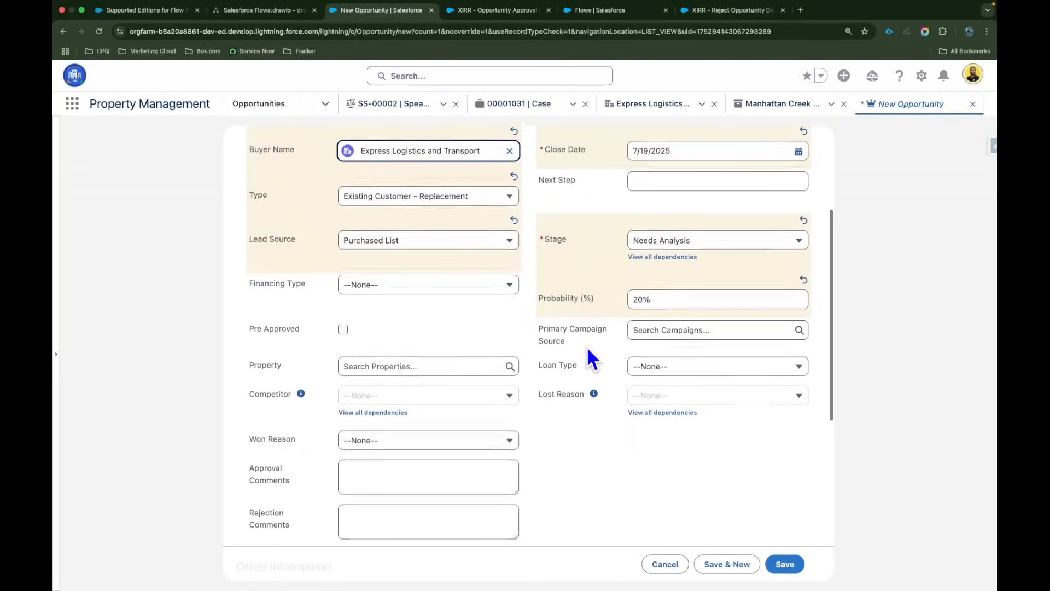
- Set the new opportunity's Discount Percent to 9% and leave the Loan Type as None
{"action": "left_click", "coordinate": [663, 355]}
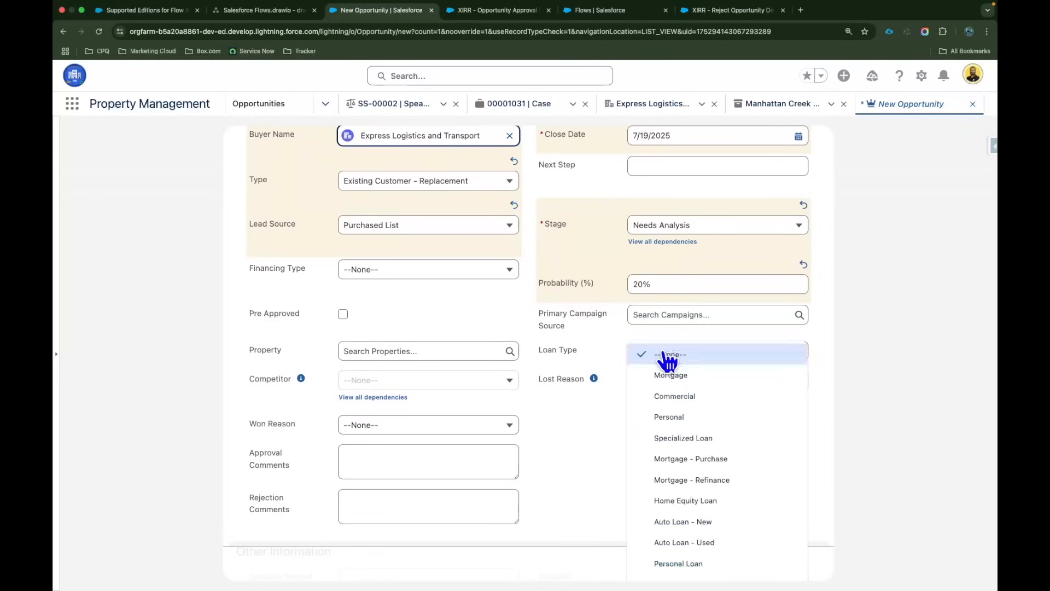
{"action": "left_click", "coordinate": [601, 320]}
{"action": "scroll", "coordinate": [502, 287], "scroll_direction": "down", "scroll_amount": 3}
{"action": "left_click", "coordinate": [553, 322]}
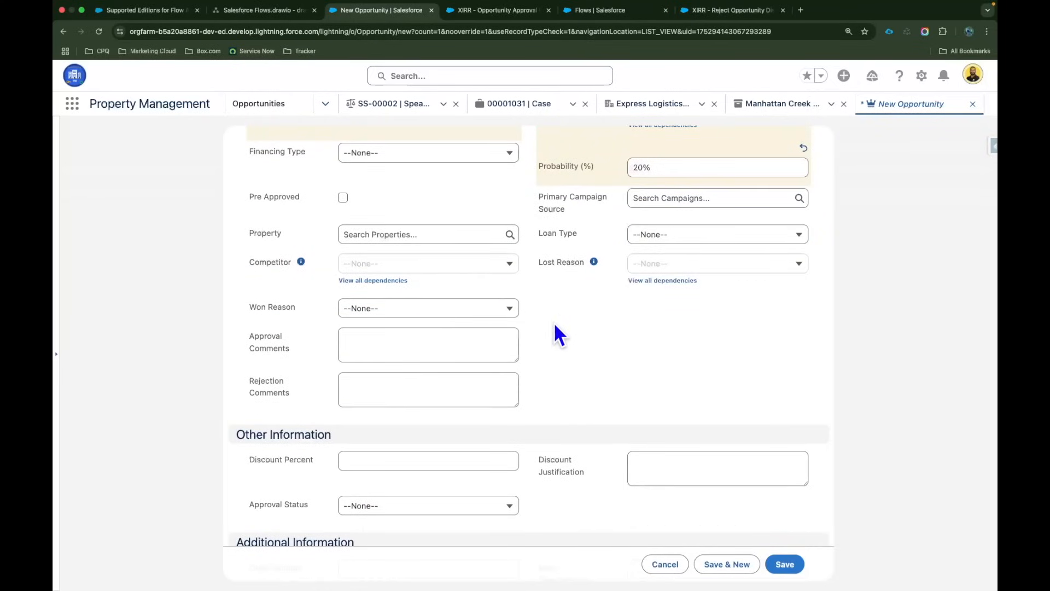
{"action": "scroll", "coordinate": [553, 311], "scroll_direction": "down", "scroll_amount": 3}
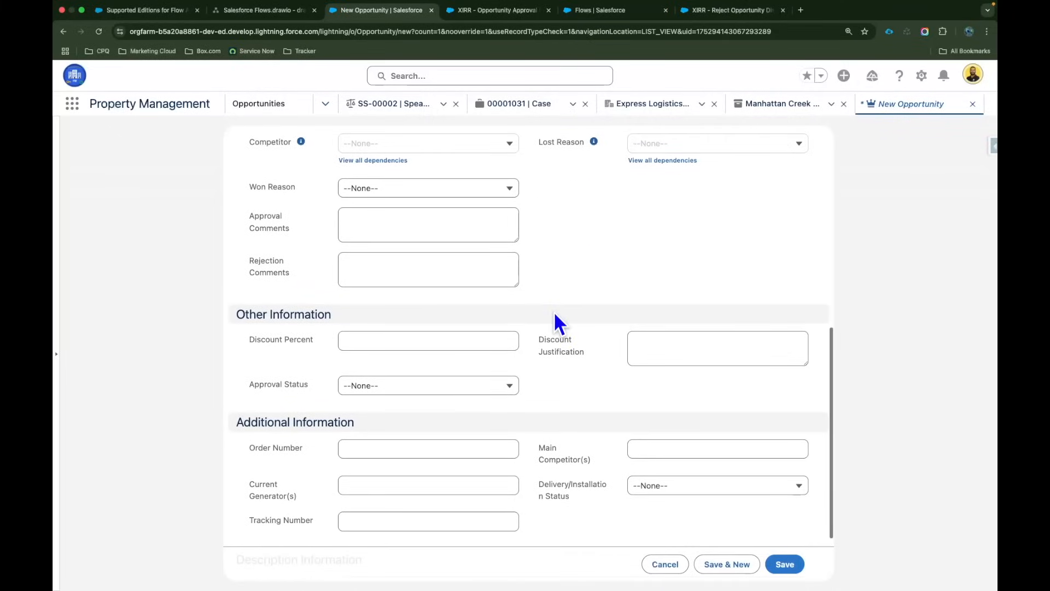
{"action": "left_click", "coordinate": [425, 341]}
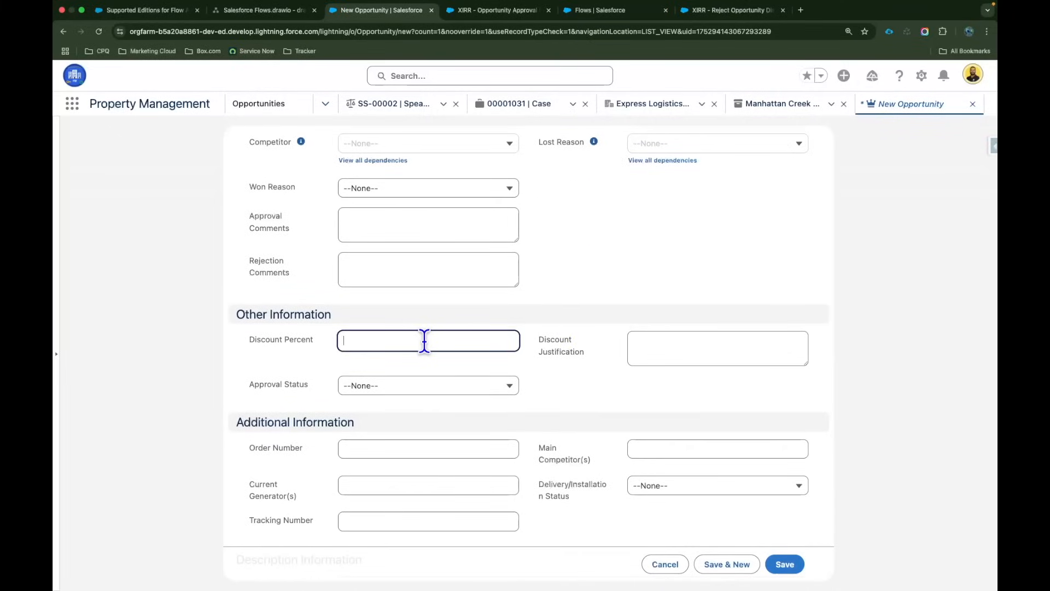
{"action": "type", "text": "9"}
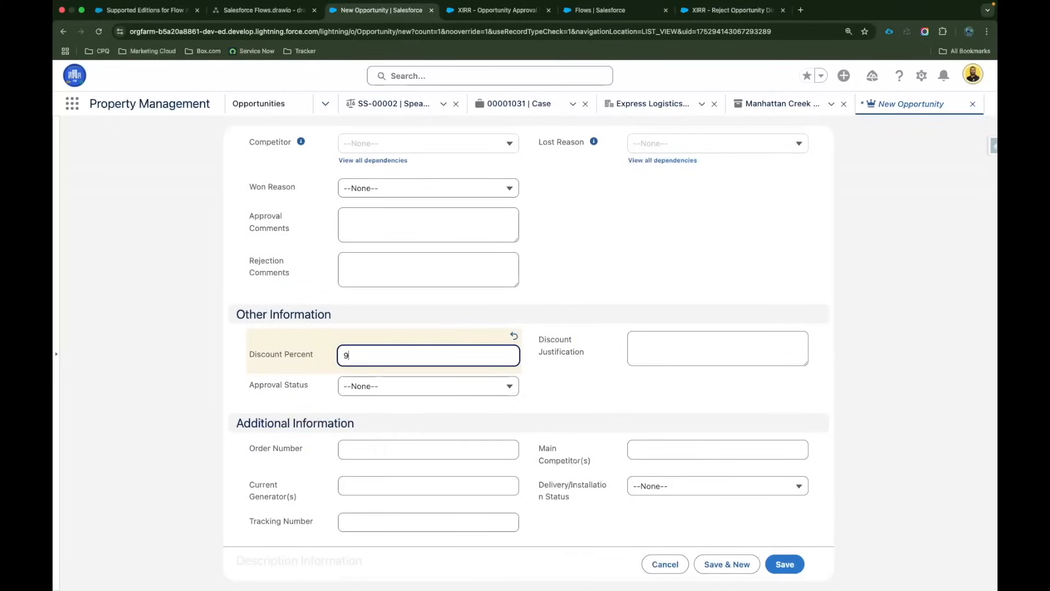
{"action": "left_click", "coordinate": [587, 377]}
{"action": "scroll", "coordinate": [594, 376], "scroll_direction": "down", "scroll_amount": 3}
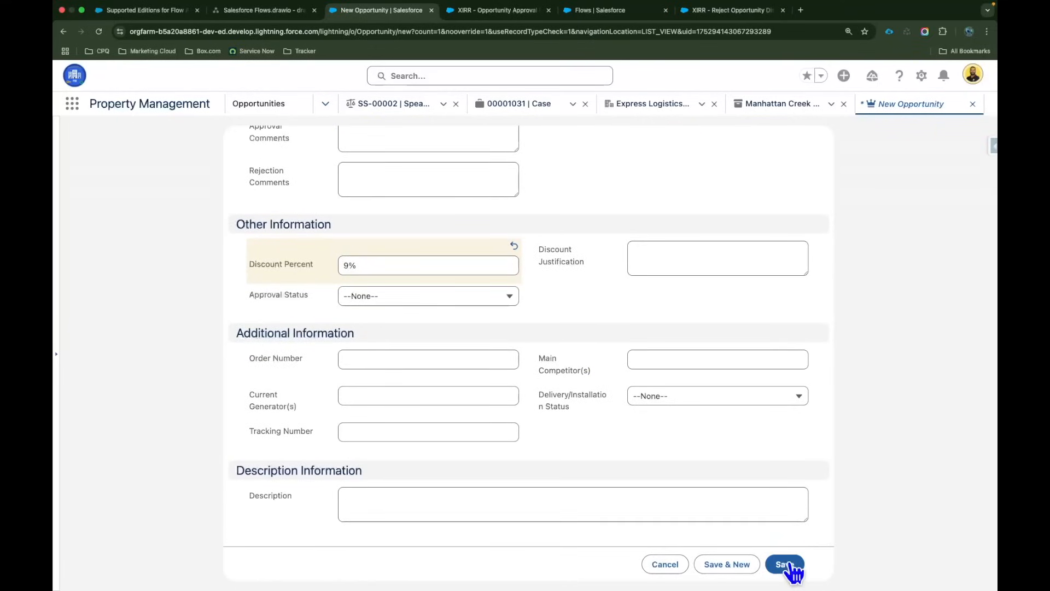
{"action": "scroll", "coordinate": [586, 366], "scroll_direction": "up", "scroll_amount": 5}
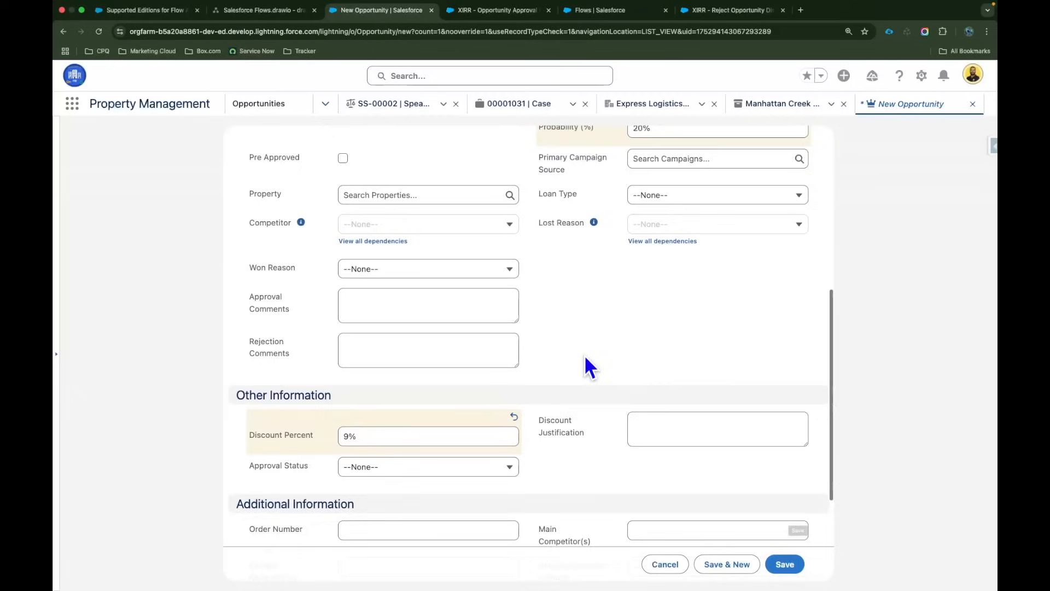
{"action": "scroll", "coordinate": [555, 352], "scroll_direction": "up", "scroll_amount": 5}
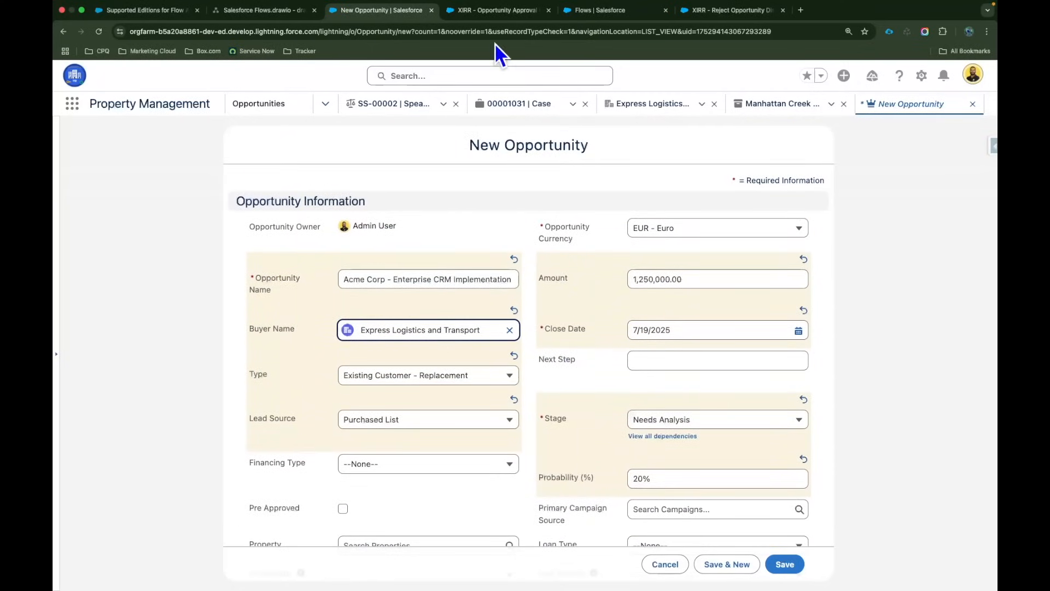
- Check the entry conditions in the approval flow's Start element and the approver assigned to Step 1.1 of the Manager Approval Stage
{"action": "left_click", "coordinate": [490, 10]}
{"action": "left_click", "coordinate": [242, 106]}
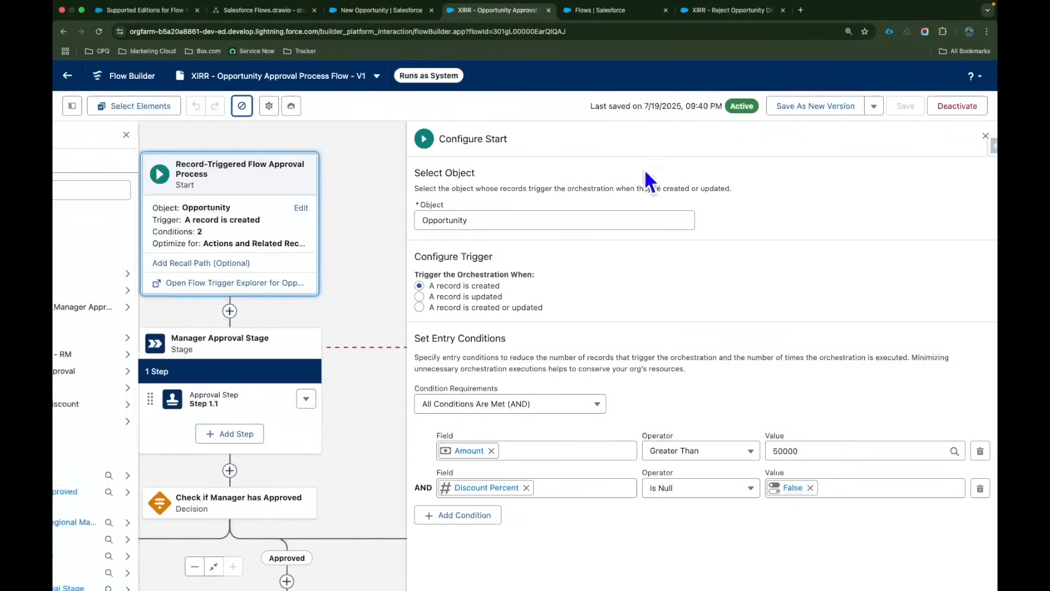
{"action": "left_click", "coordinate": [985, 139]}
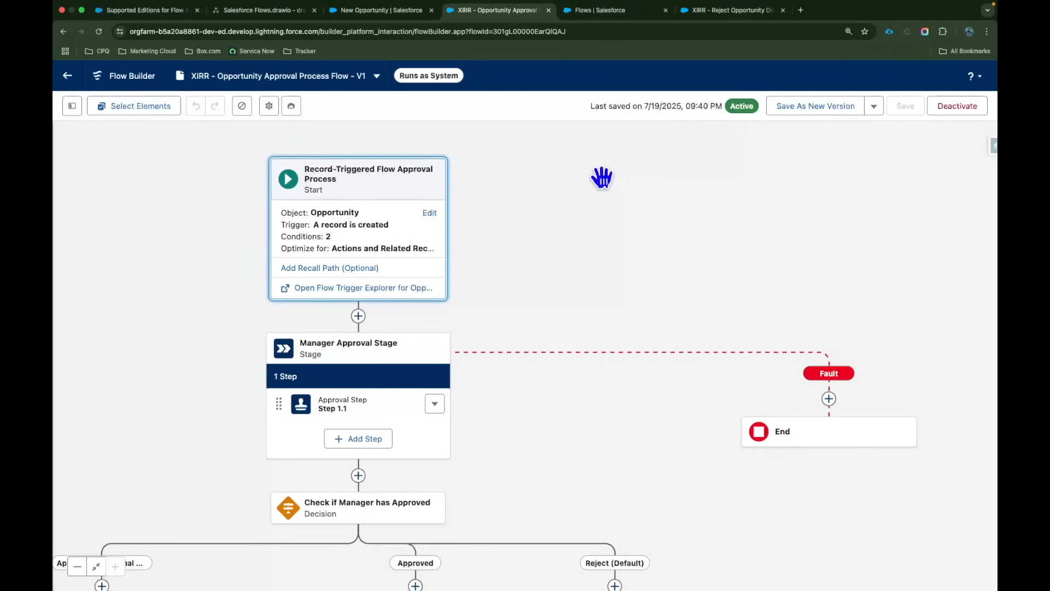
{"action": "left_click", "coordinate": [383, 409]}
{"action": "scroll", "coordinate": [651, 395], "scroll_direction": "down", "scroll_amount": 3}
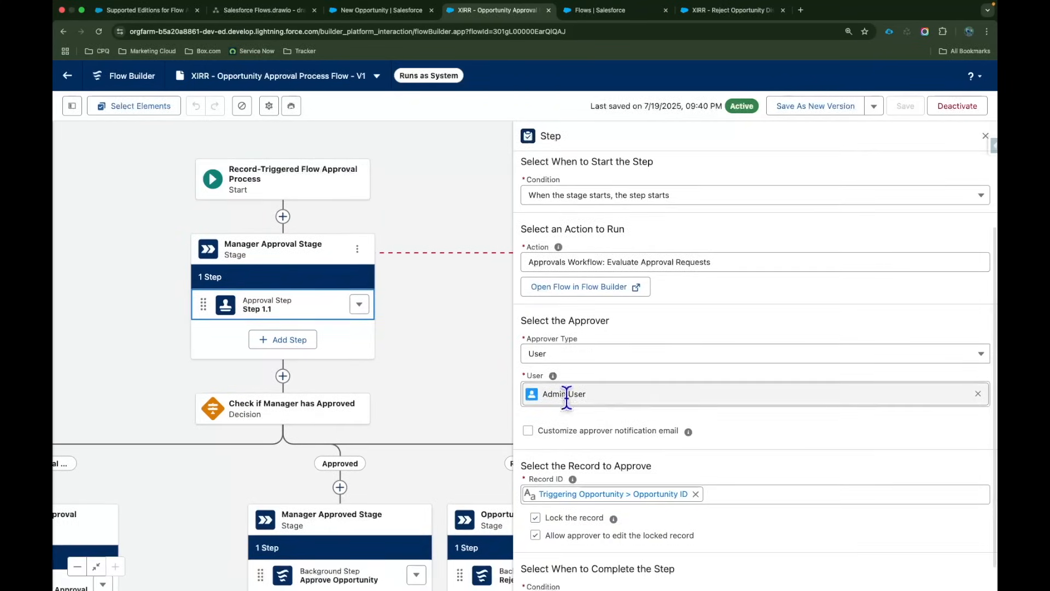
- Return to the new opportunity form and save the record
{"action": "left_click", "coordinate": [366, 11]}
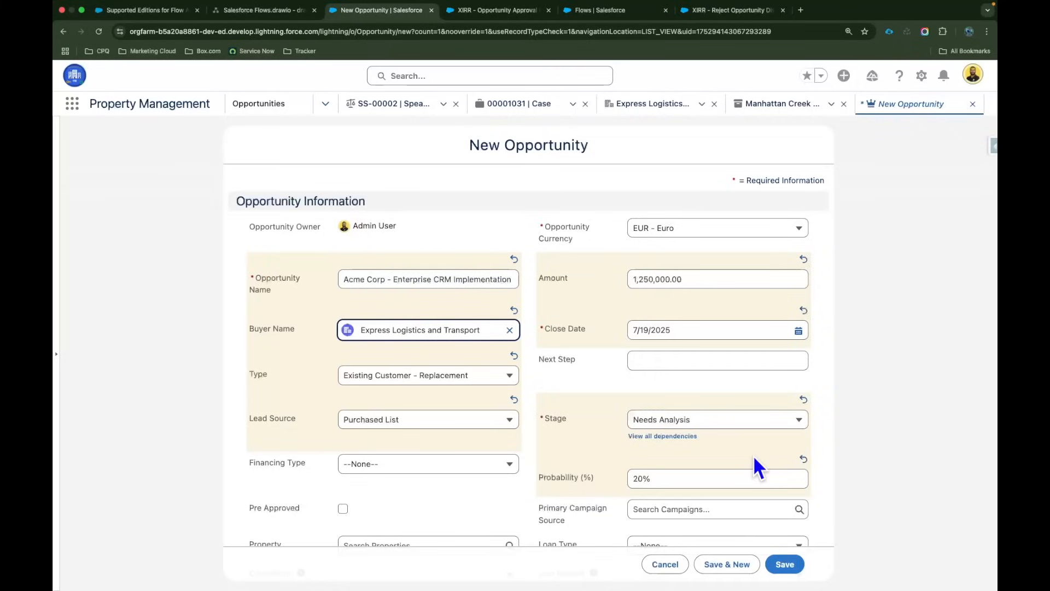
{"action": "left_click", "coordinate": [784, 565]}
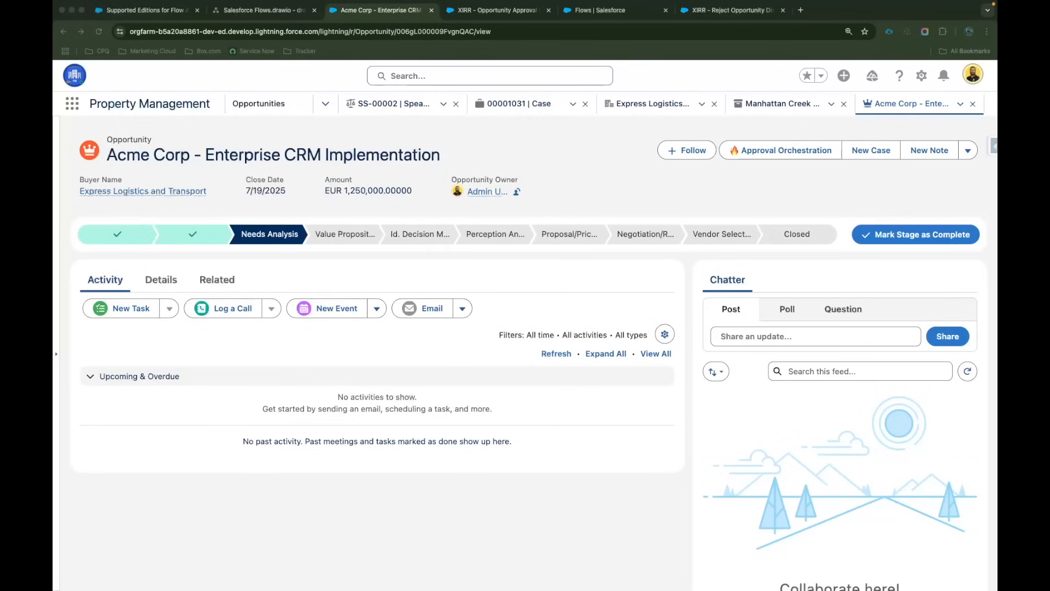
- Switch to the Gmail inbox, read the Salesforce approval action email and open the record it links to
{"action": "left_click_drag", "start_coordinate": [181, 2], "coordinate": [285, 19]}
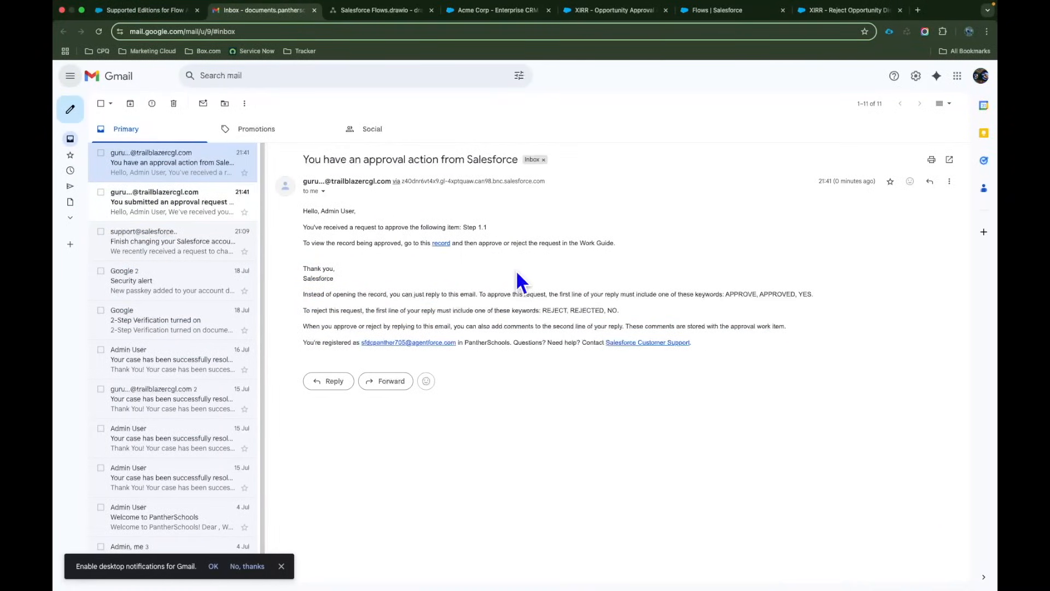
{"action": "left_click_drag", "start_coordinate": [359, 160], "coordinate": [503, 161]}
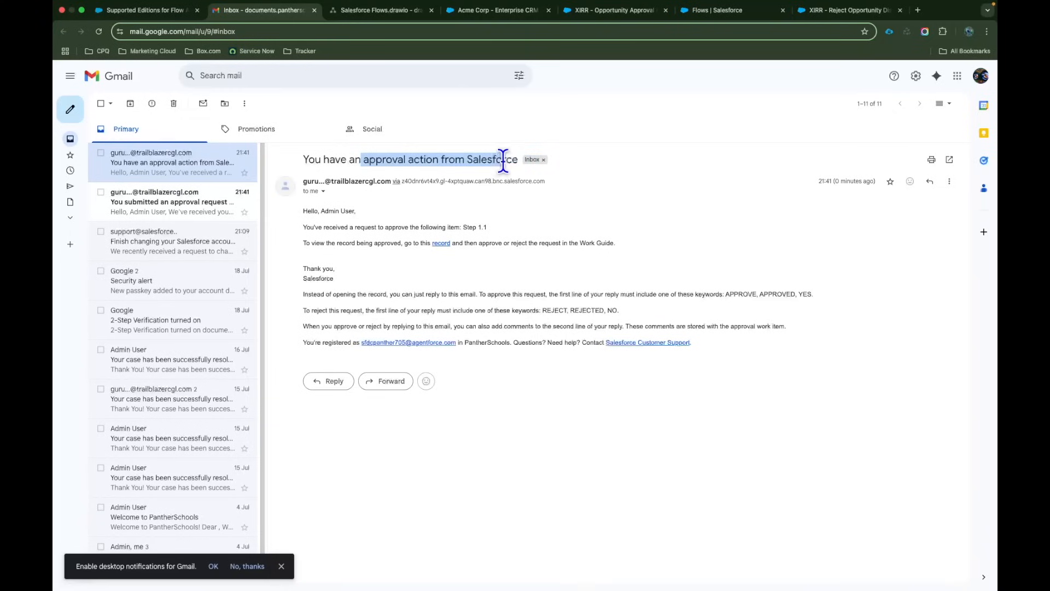
{"action": "left_click", "coordinate": [522, 328]}
{"action": "left_click_drag", "start_coordinate": [711, 350], "coordinate": [294, 202]}
{"action": "left_click", "coordinate": [374, 269]}
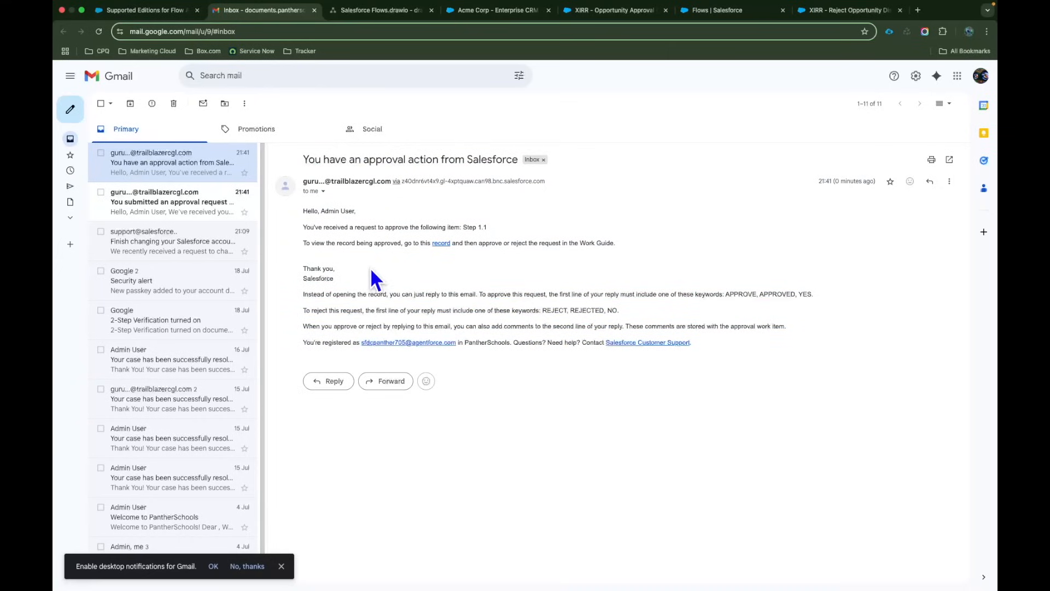
{"action": "left_click", "coordinate": [441, 243]}
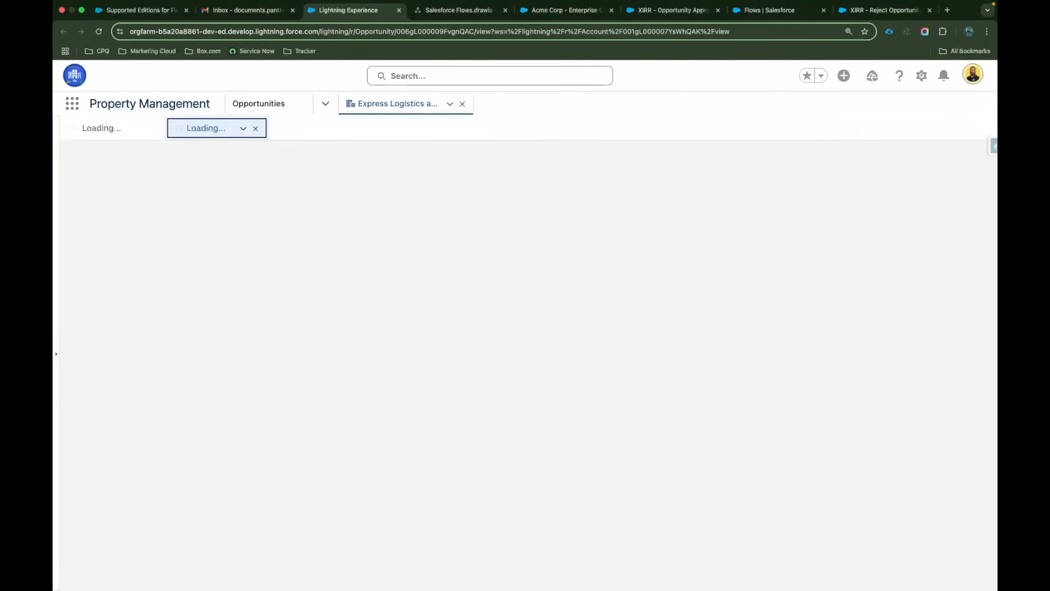
{"action": "left_click", "coordinate": [649, 226]}
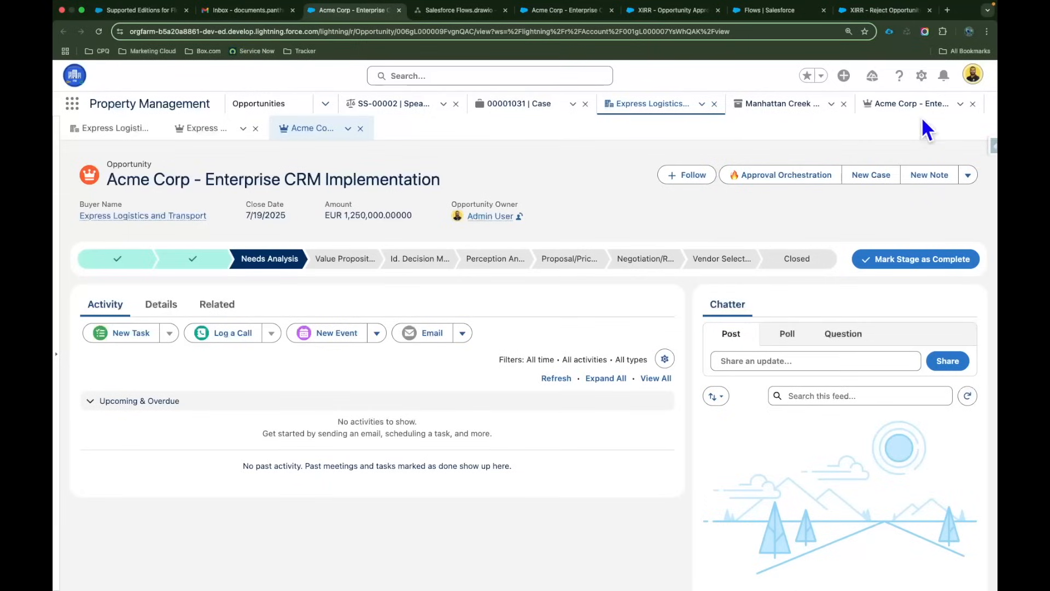
- Add the Flow Orchestration Work Guide component above Chatter on the Opportunity Record Page, save the page and return to the record
{"action": "left_click", "coordinate": [923, 76]}
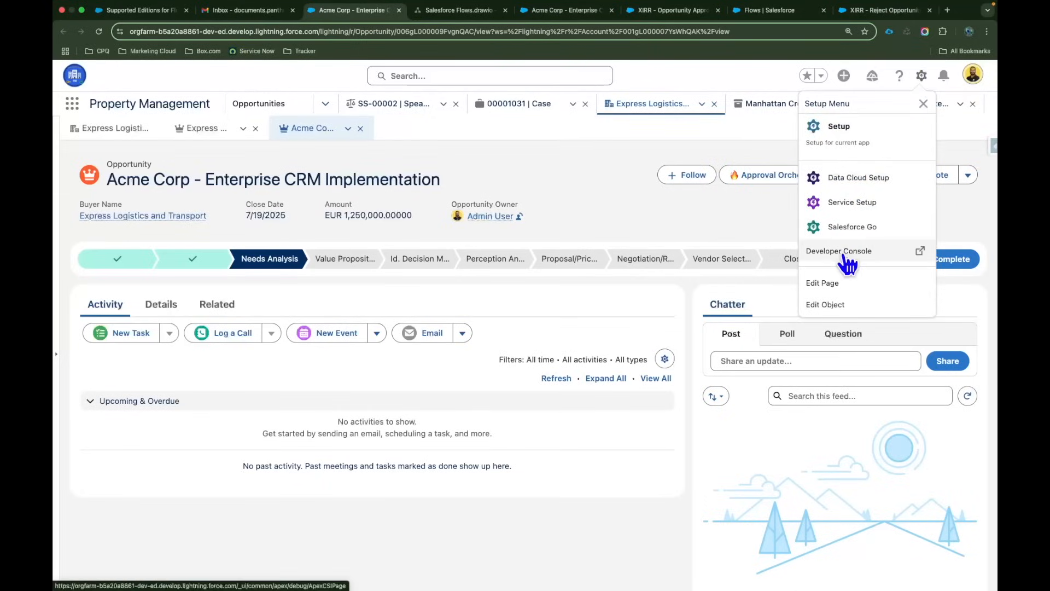
{"action": "left_click", "coordinate": [846, 285]}
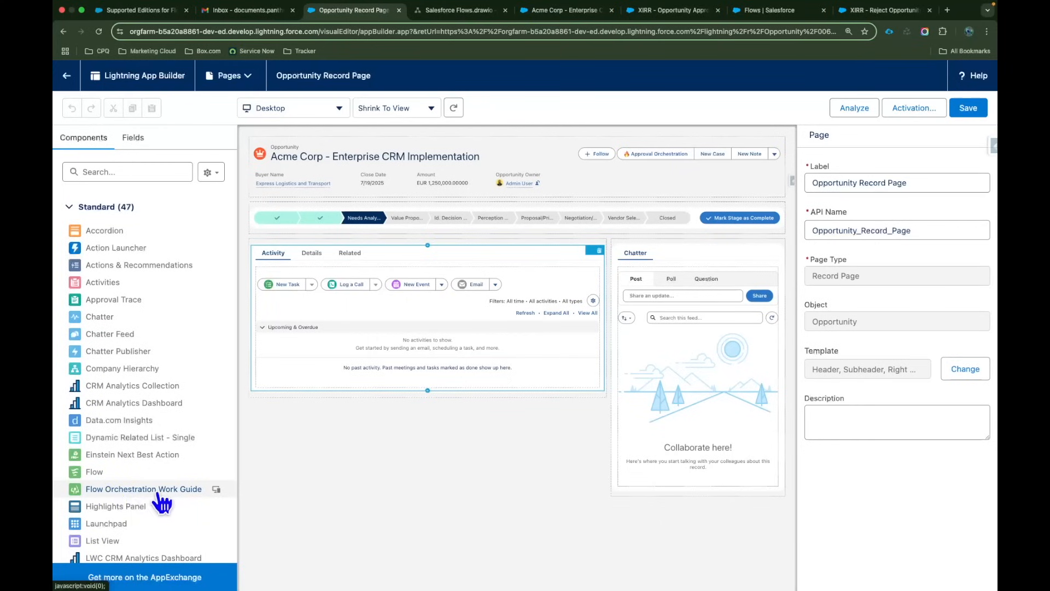
{"action": "left_click_drag", "start_coordinate": [144, 498], "coordinate": [683, 254]}
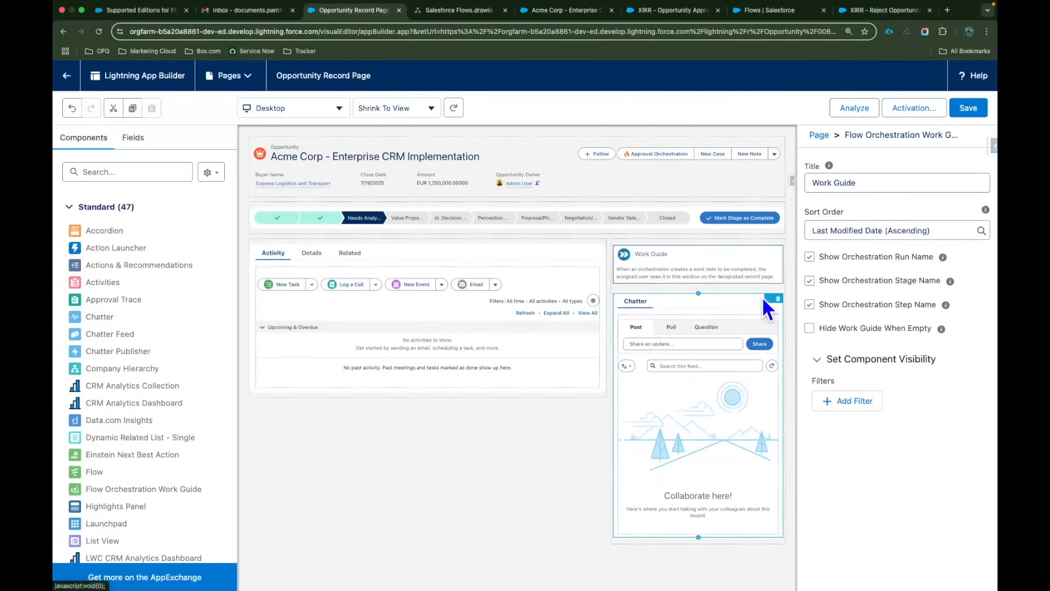
{"action": "left_click", "coordinate": [967, 109]}
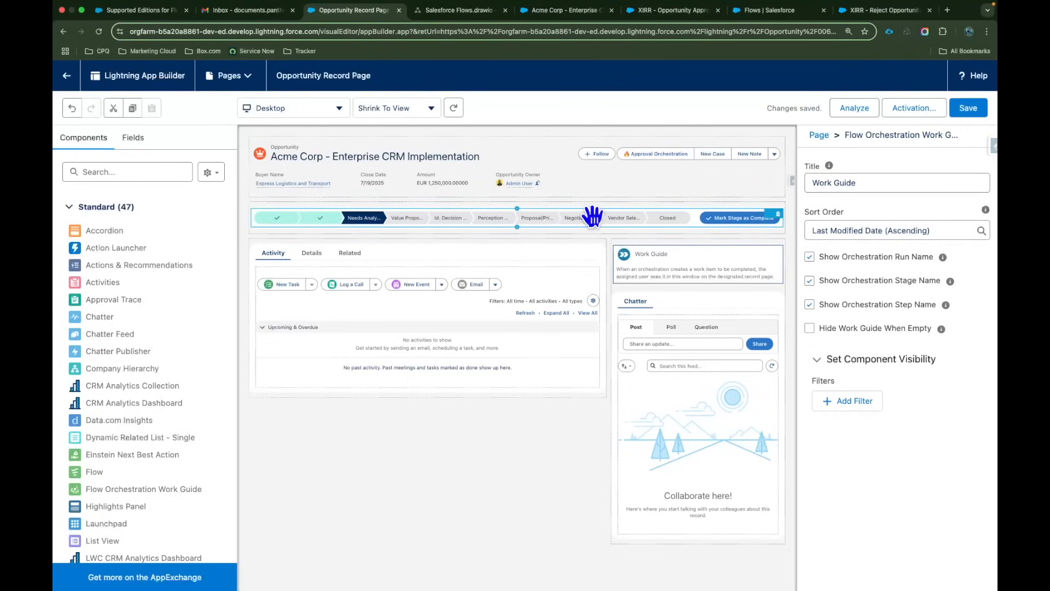
{"action": "left_click", "coordinate": [66, 75]}
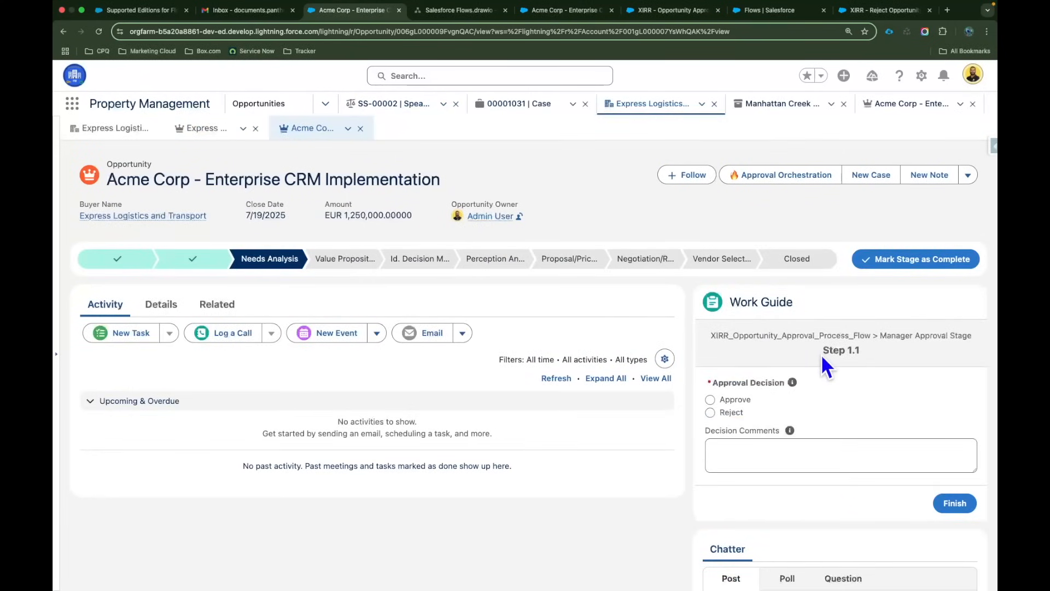
- Approve Step 1.1 of the Manager Approval Stage in the Work Guide with the decision comment "Approved"
{"action": "left_click_drag", "start_coordinate": [822, 352], "coordinate": [962, 332]}
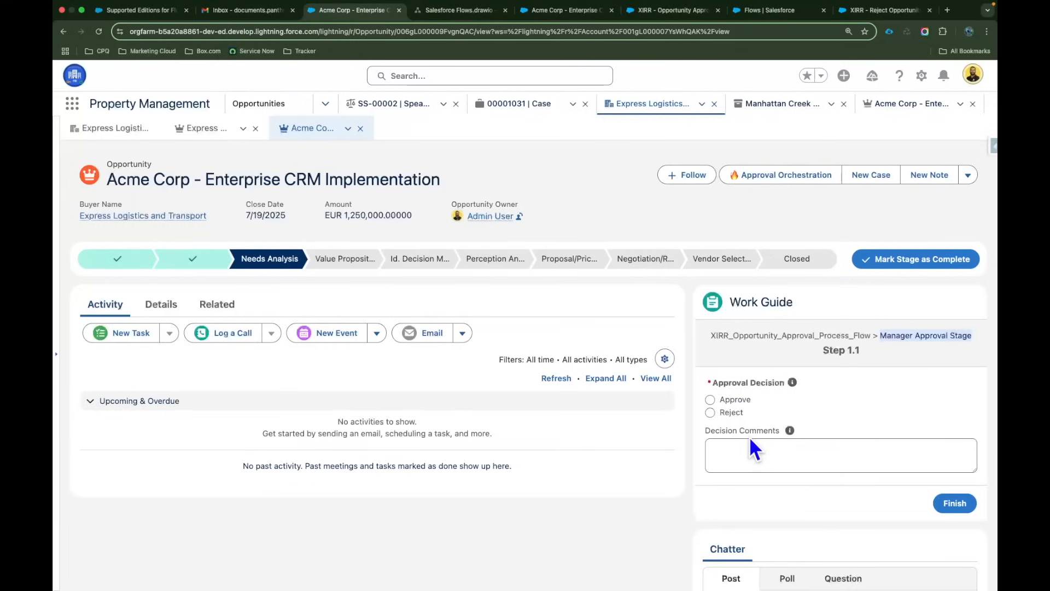
{"action": "left_click", "coordinate": [711, 399]}
{"action": "left_click", "coordinate": [734, 461]}
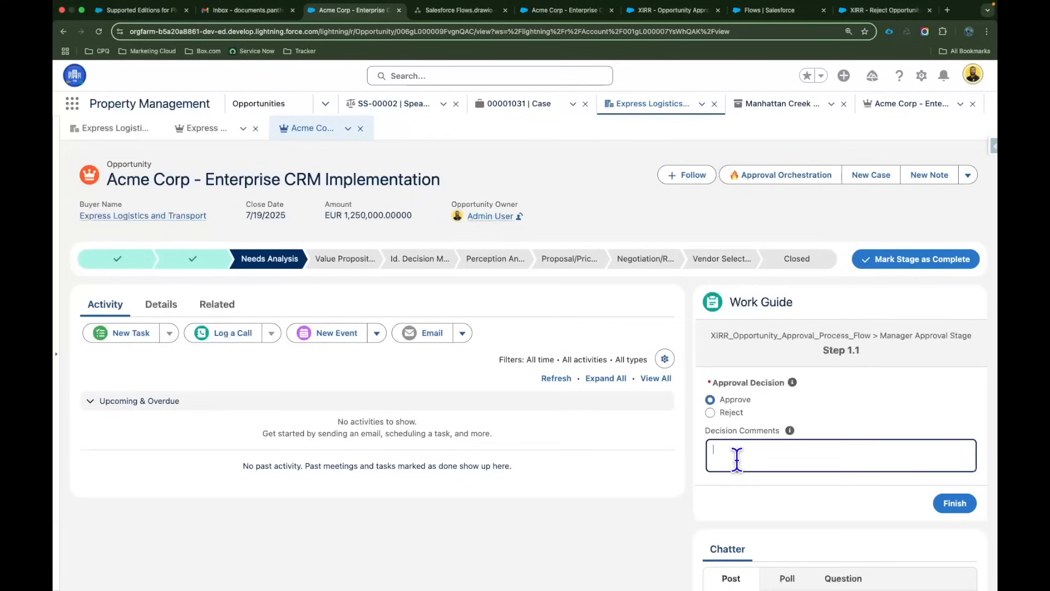
{"action": "type", "text": "Approved"}
{"action": "left_click", "coordinate": [953, 503]}
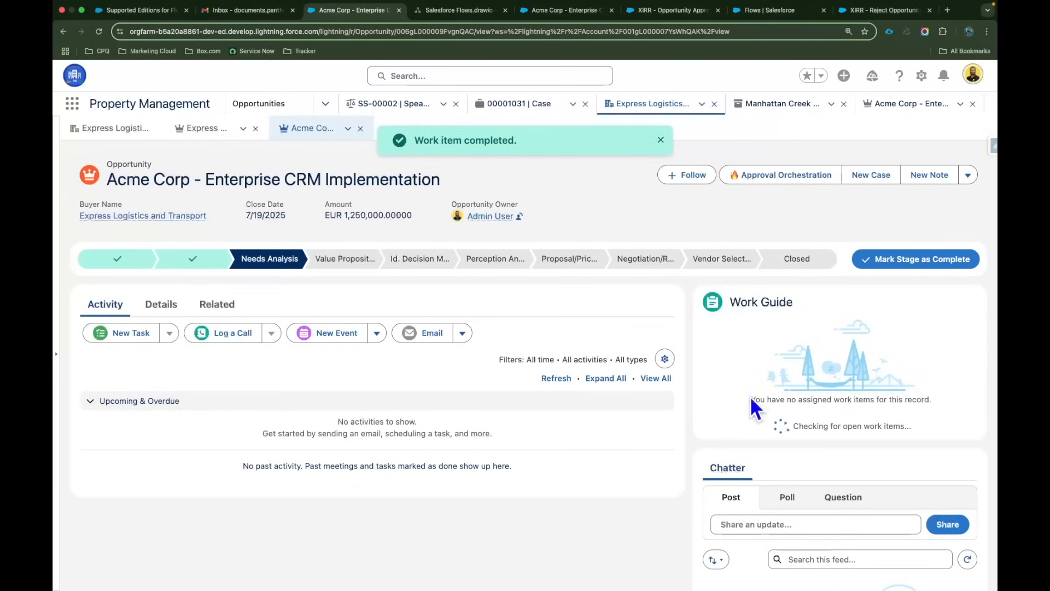
- Check the approval comments and approval status fields in the opportunity's details
{"action": "left_click", "coordinate": [157, 308]}
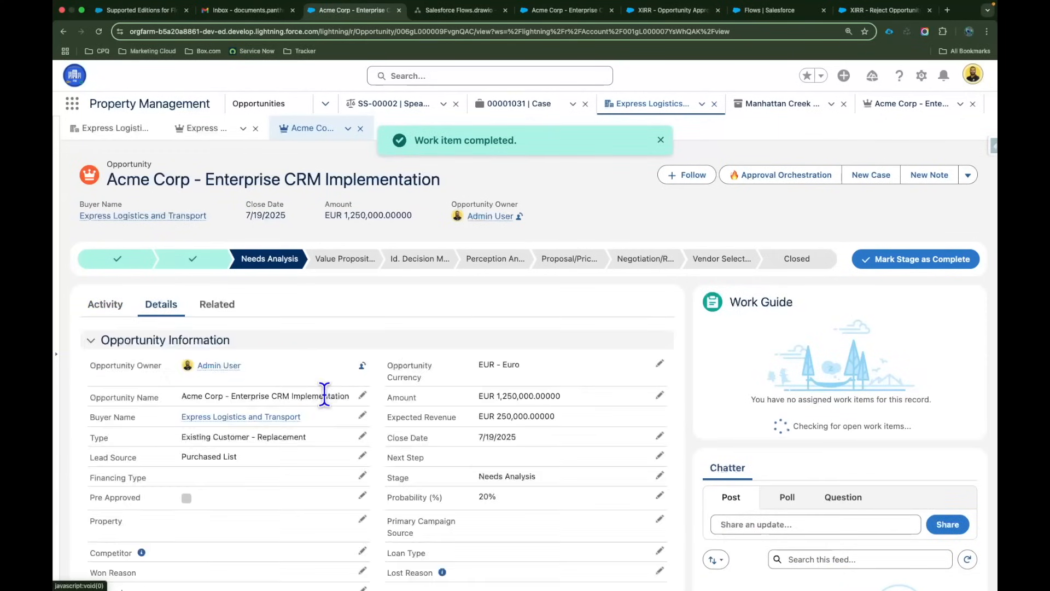
{"action": "scroll", "coordinate": [325, 396], "scroll_direction": "down", "scroll_amount": 4}
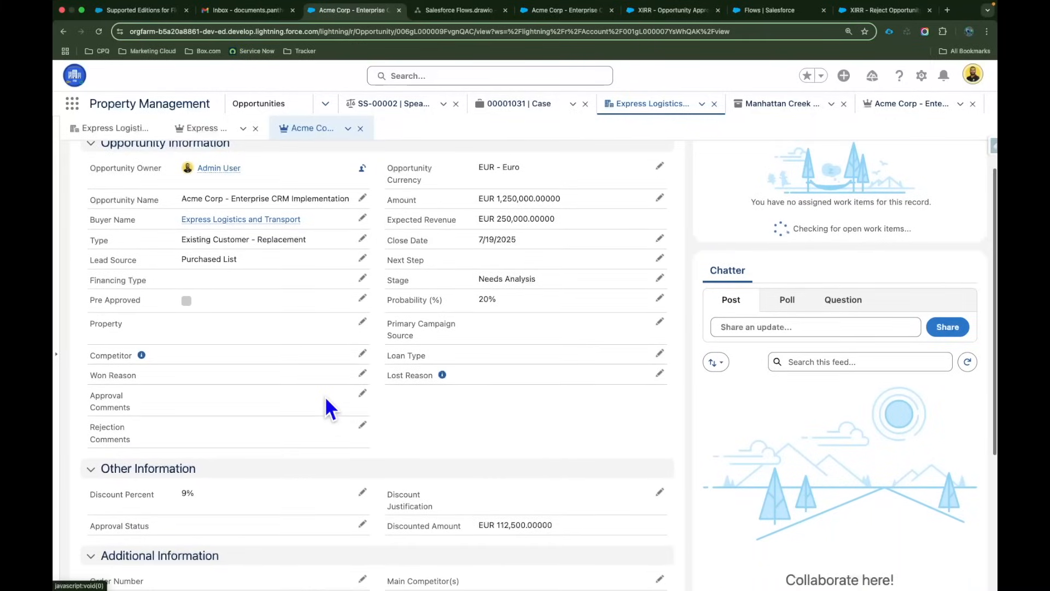
{"action": "scroll", "coordinate": [325, 399], "scroll_direction": "down", "scroll_amount": 1}
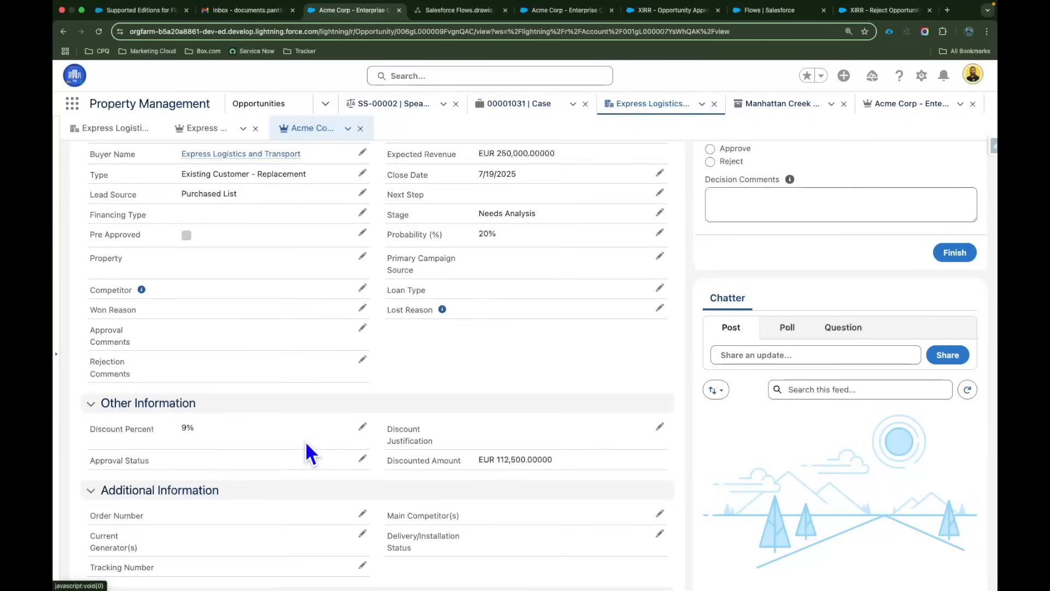
{"action": "scroll", "coordinate": [441, 383], "scroll_direction": "up", "scroll_amount": 3}
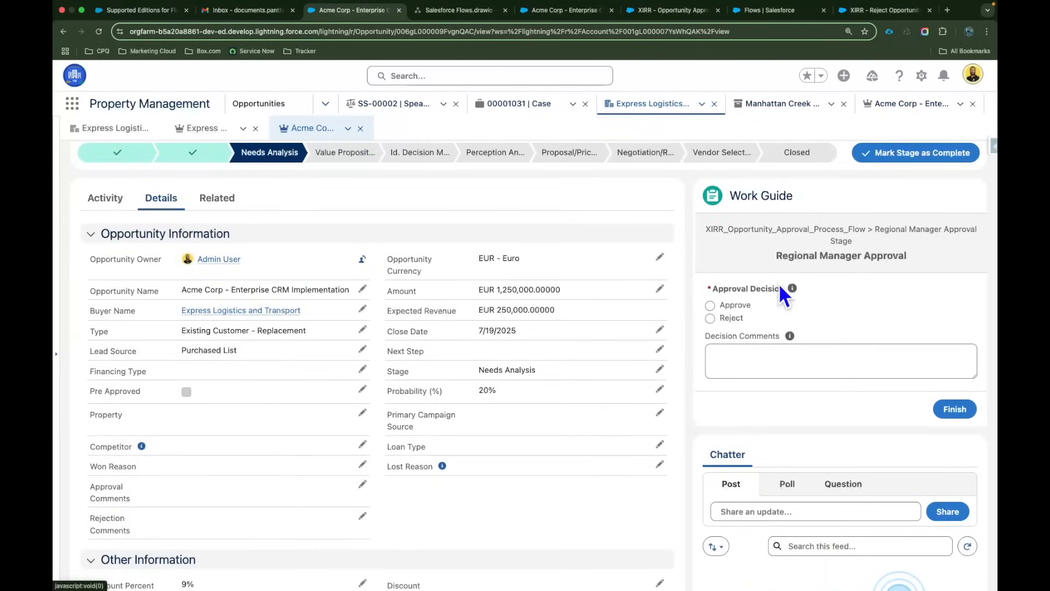
- Approve the Regional Manager Approval step in the Work Guide with a decision comment
{"action": "left_click_drag", "start_coordinate": [849, 241], "coordinate": [895, 250]}
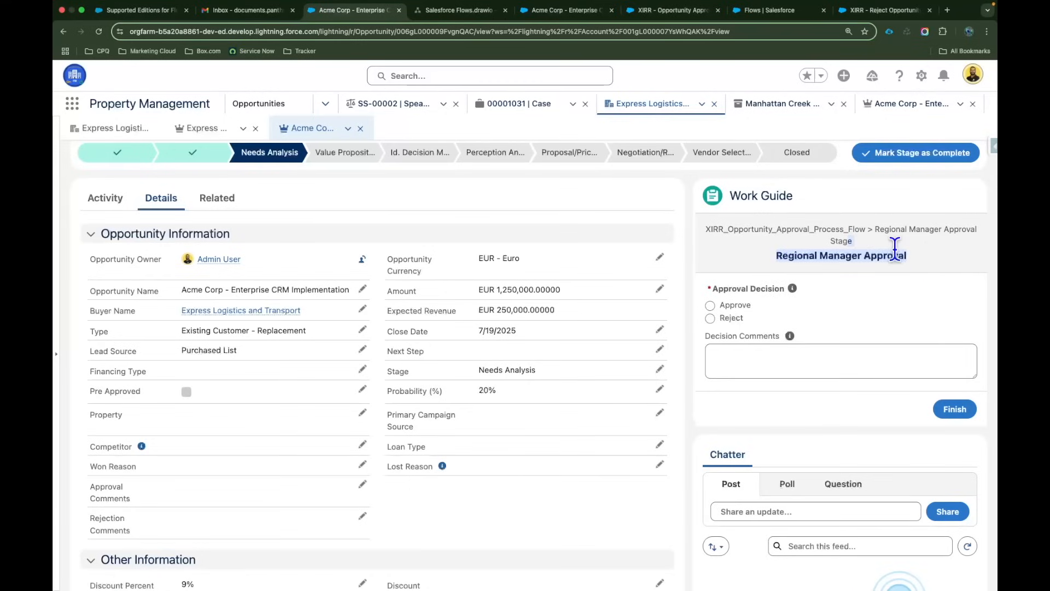
{"action": "left_click", "coordinate": [880, 278]}
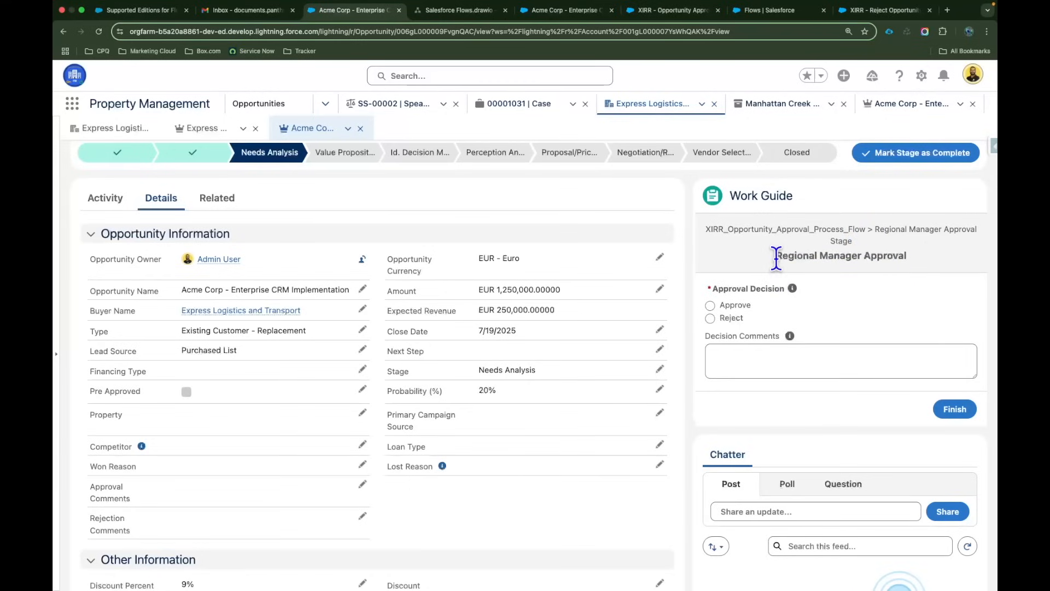
{"action": "left_click_drag", "start_coordinate": [776, 257], "coordinate": [893, 276]}
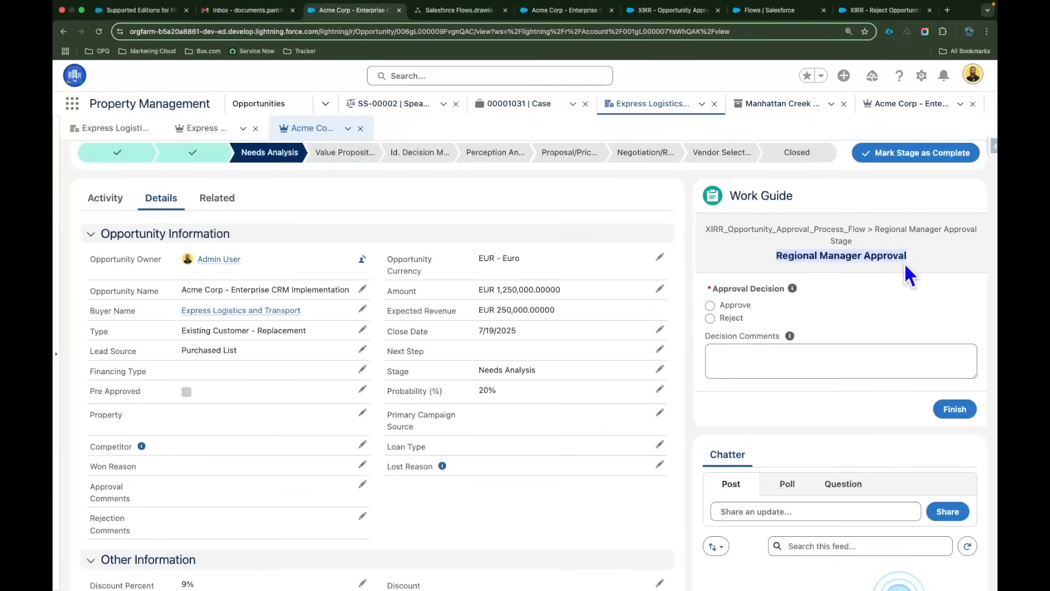
{"action": "left_click", "coordinate": [796, 257]}
{"action": "left_click_drag", "start_coordinate": [776, 256], "coordinate": [902, 254]}
{"action": "left_click", "coordinate": [711, 305]}
{"action": "left_click", "coordinate": [762, 364]}
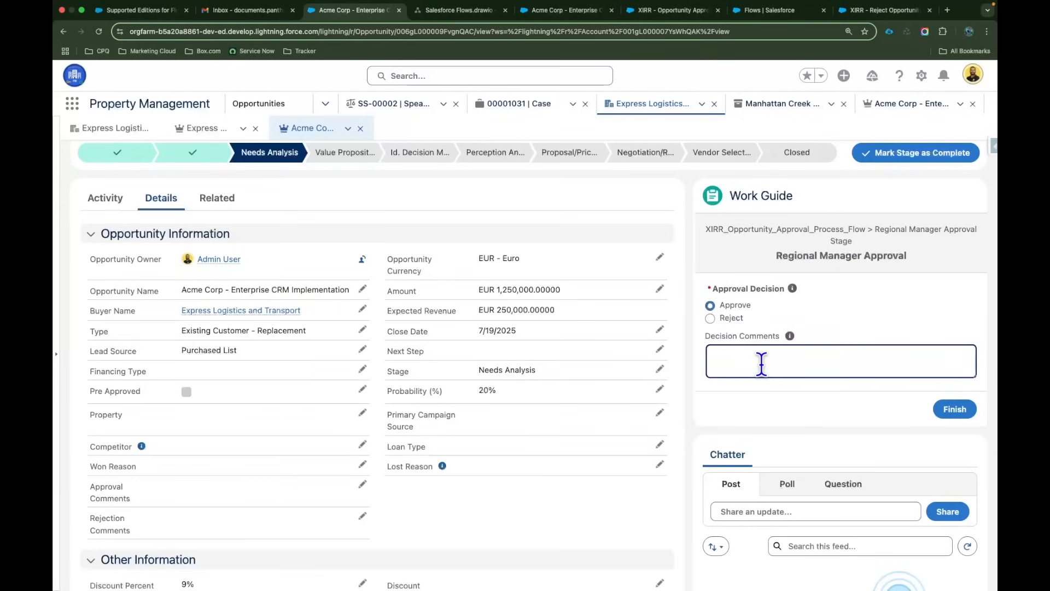
{"action": "type", "text": "Le"}
{"action": "left_click", "coordinate": [957, 411]}
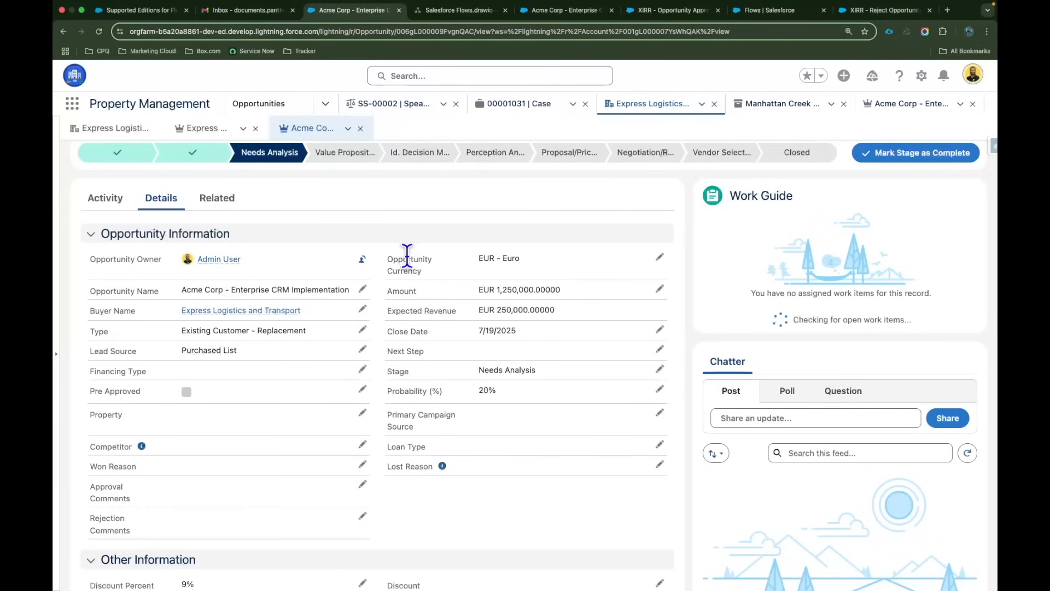
- Refresh the Acme Corp opportunity record and check its approval comments and approval status in the details
{"action": "scroll", "coordinate": [408, 254], "scroll_direction": "down", "scroll_amount": 1}
{"action": "left_click", "coordinate": [348, 128]}
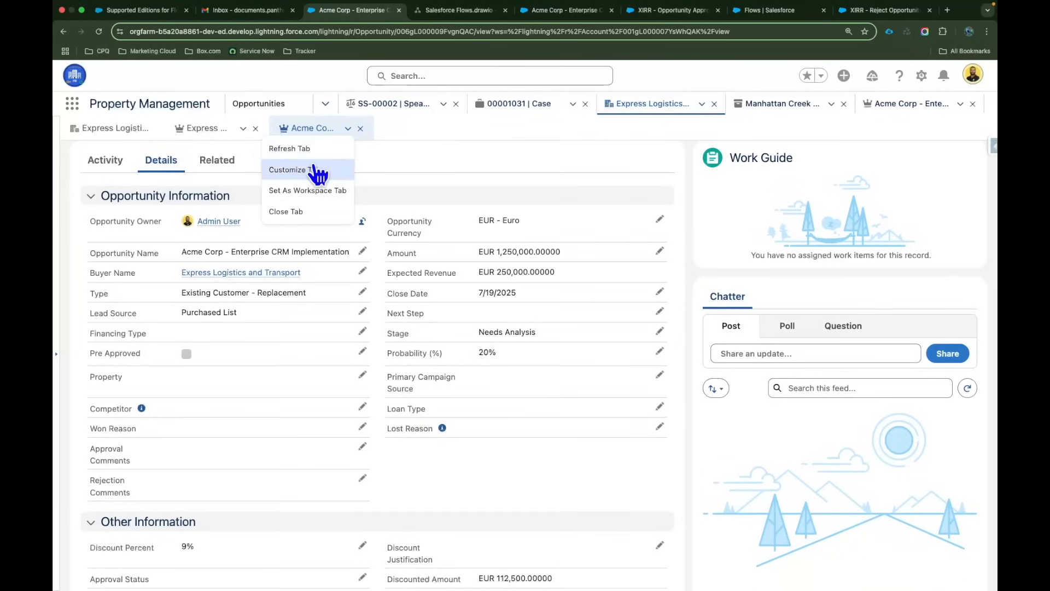
{"action": "left_click", "coordinate": [289, 148]}
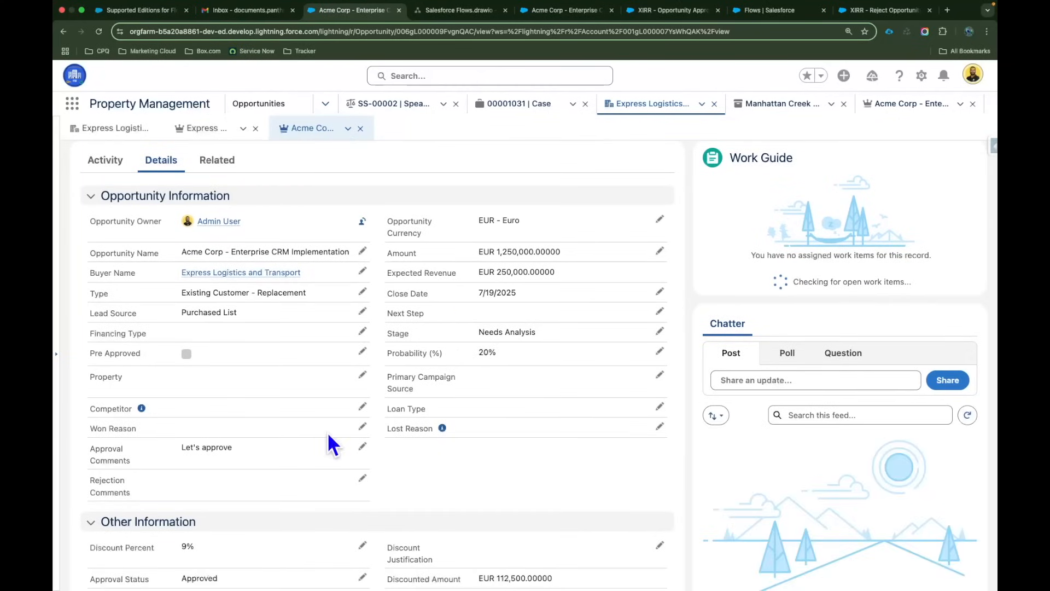
{"action": "left_click_drag", "start_coordinate": [173, 453], "coordinate": [254, 450]}
{"action": "scroll", "coordinate": [257, 449], "scroll_direction": "down", "scroll_amount": 2}
{"action": "left_click_drag", "start_coordinate": [173, 492], "coordinate": [257, 494]}
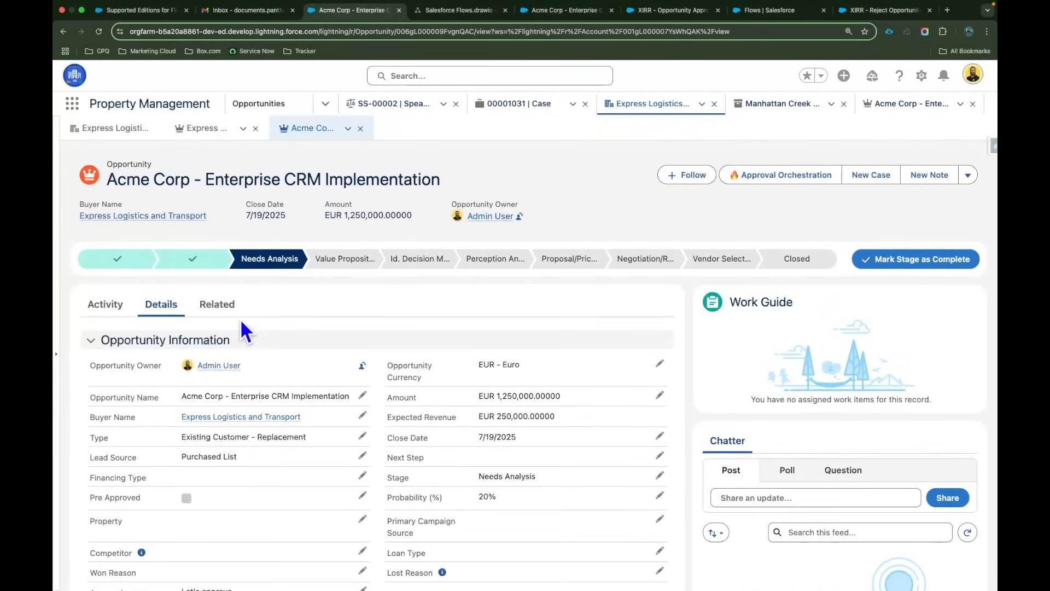
- Examine the opportunity's field history and its Approval History related list, and return to the record
{"action": "left_click", "coordinate": [224, 313]}
{"action": "scroll", "coordinate": [408, 338], "scroll_direction": "down", "scroll_amount": 3}
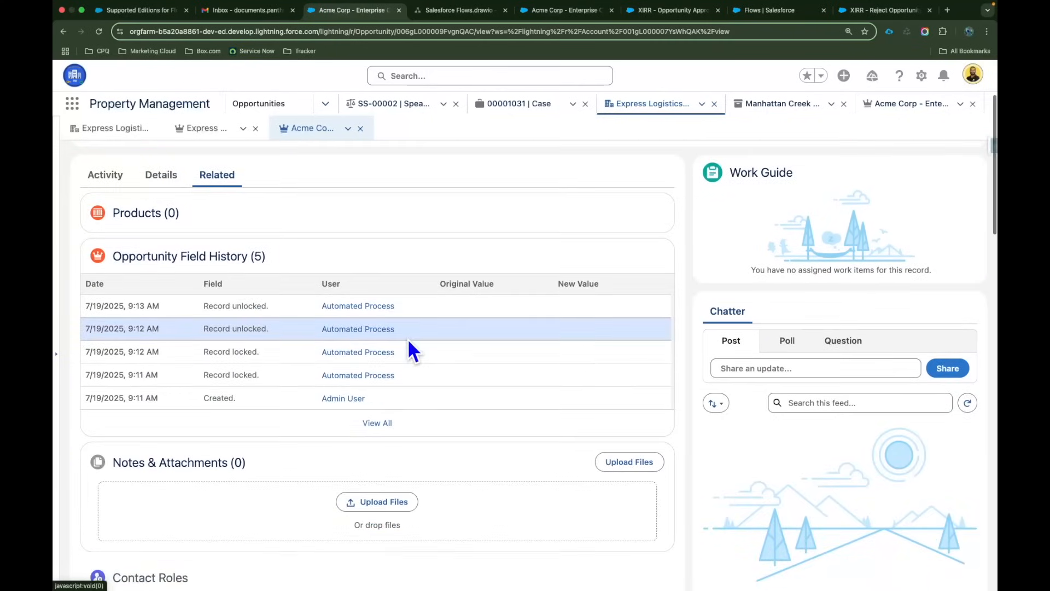
{"action": "scroll", "coordinate": [298, 290], "scroll_direction": "down", "scroll_amount": 5}
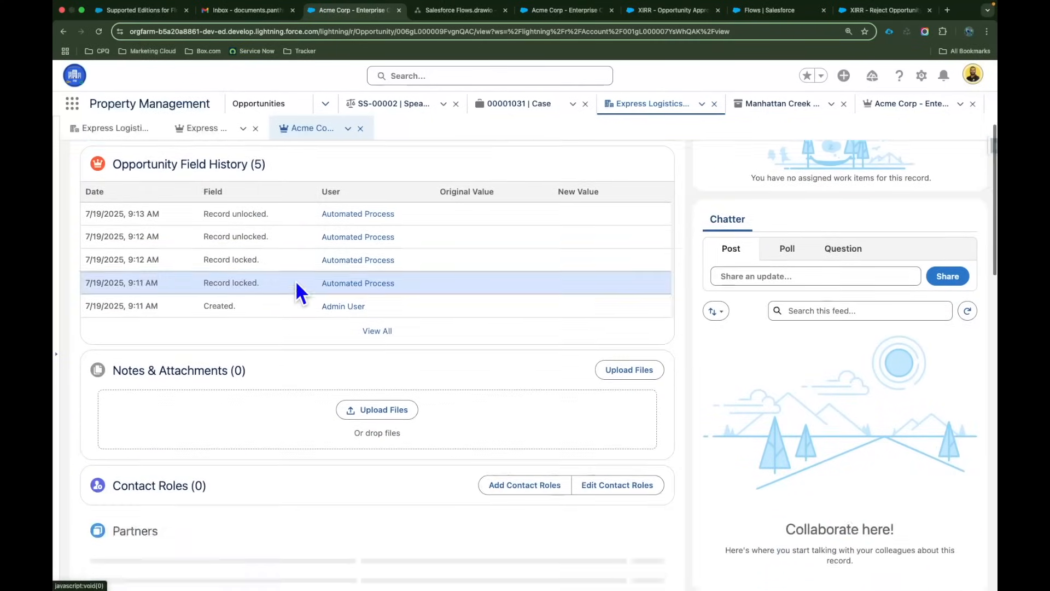
{"action": "scroll", "coordinate": [296, 282], "scroll_direction": "down", "scroll_amount": 5}
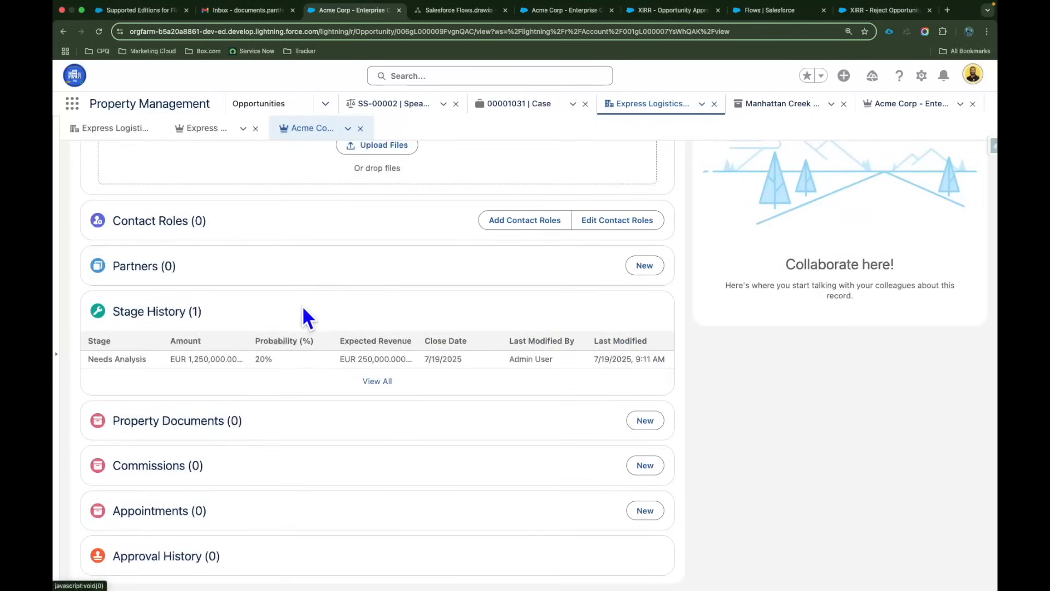
{"action": "left_click", "coordinate": [167, 556]}
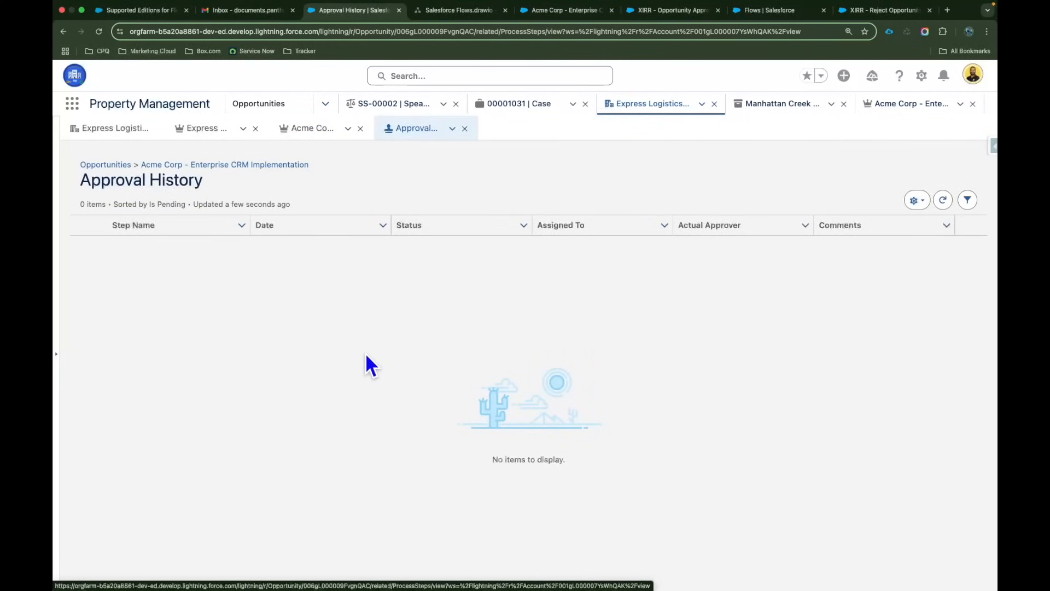
{"action": "left_click", "coordinate": [309, 129]}
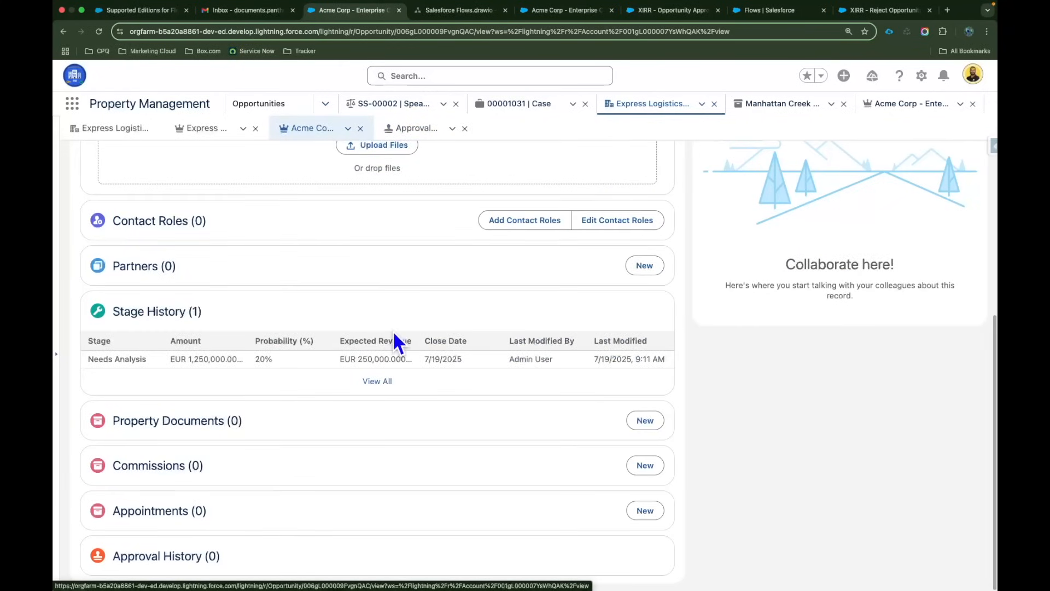
{"action": "scroll", "coordinate": [393, 330], "scroll_direction": "up", "scroll_amount": 10}
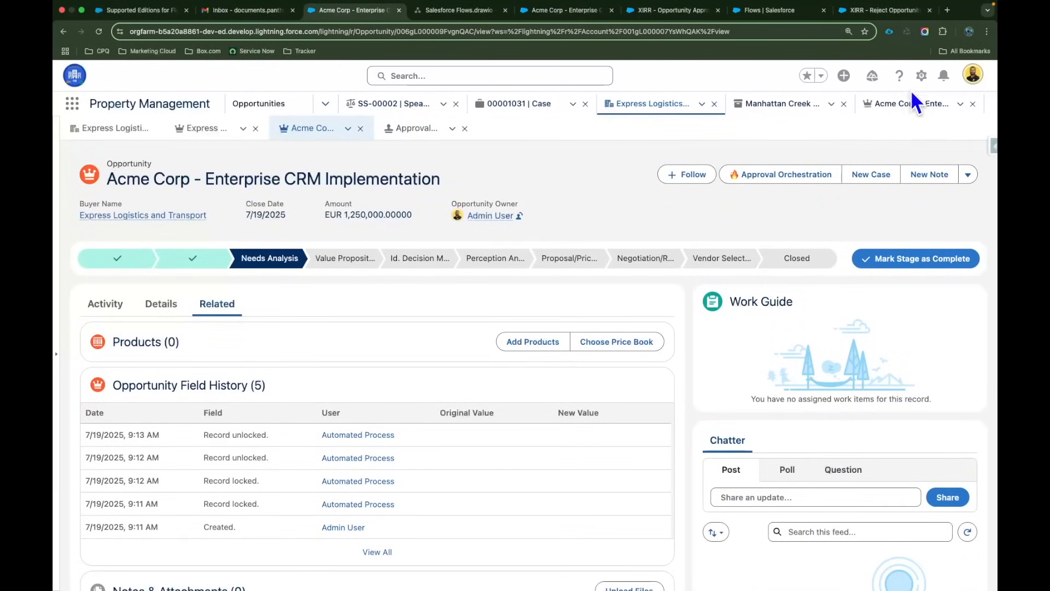
- Edit the Opportunity Record Page and add a tab with the custom label "Approval Trace" to the Tabs component
{"action": "left_click", "coordinate": [922, 75]}
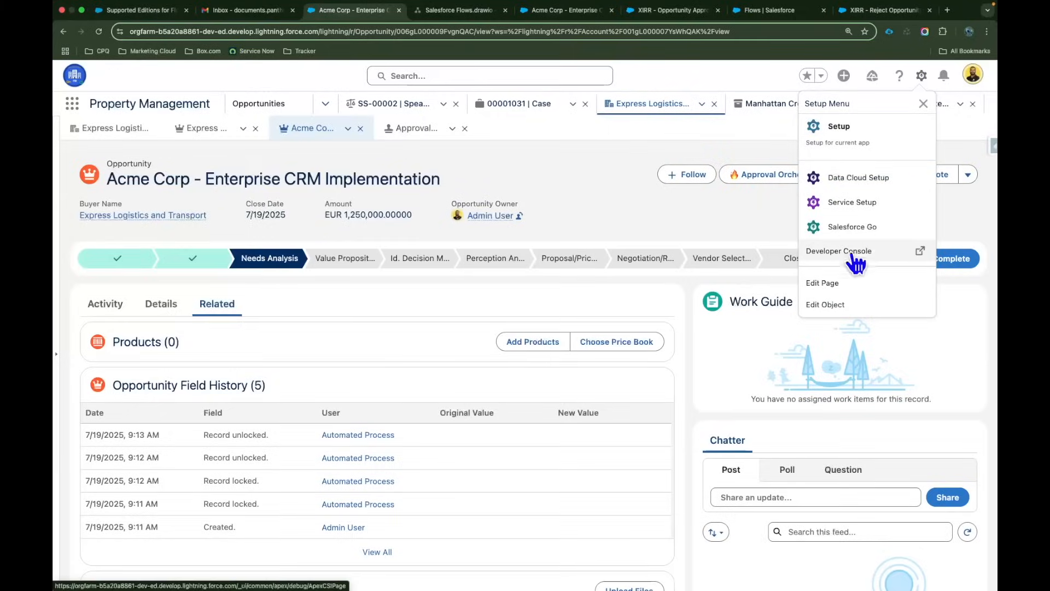
{"action": "left_click", "coordinate": [828, 284]}
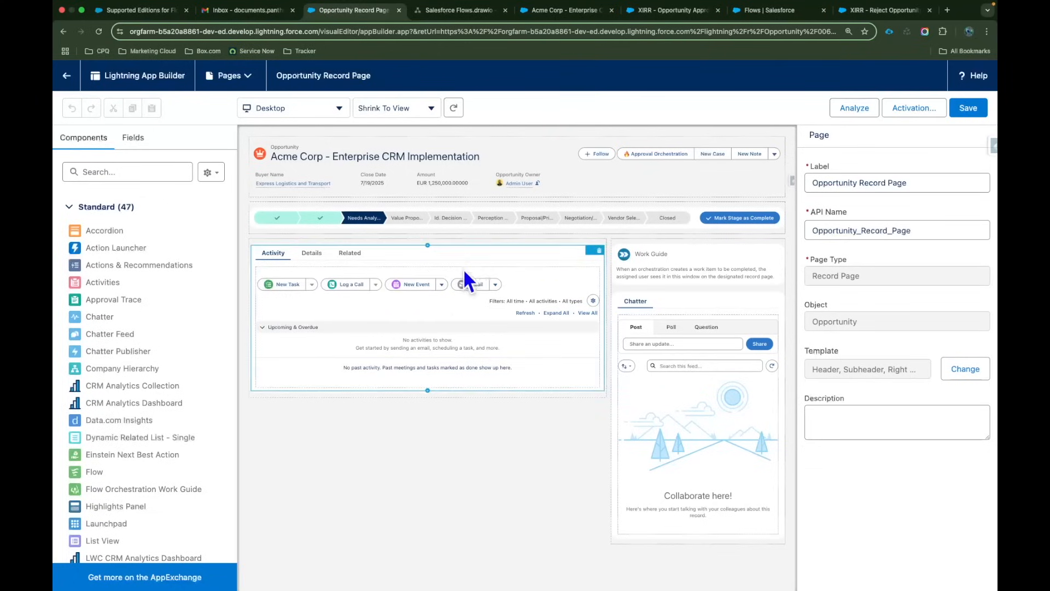
{"action": "left_click", "coordinate": [469, 258]}
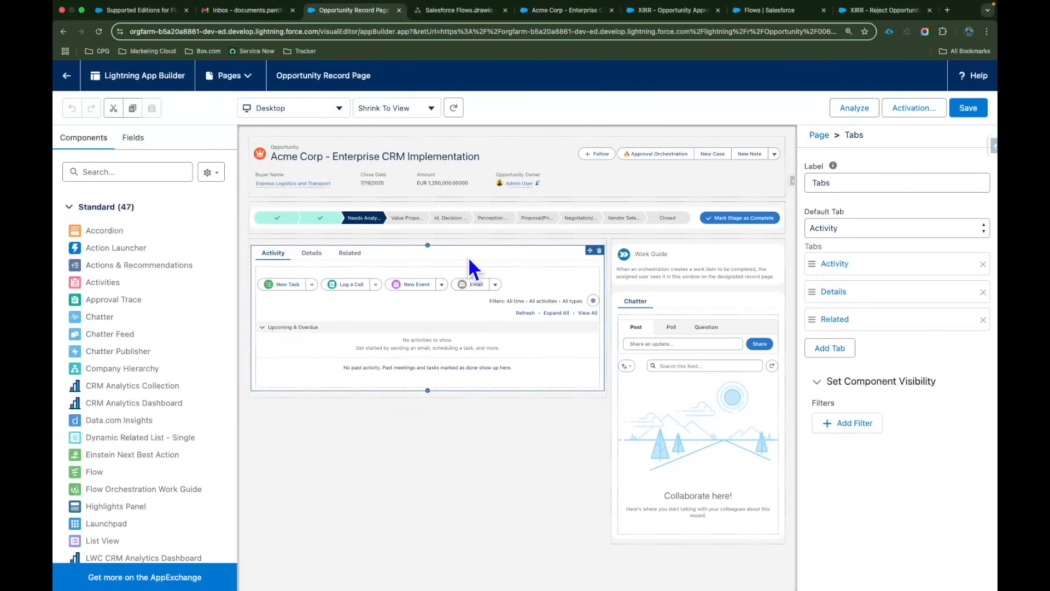
{"action": "left_click", "coordinate": [441, 254]}
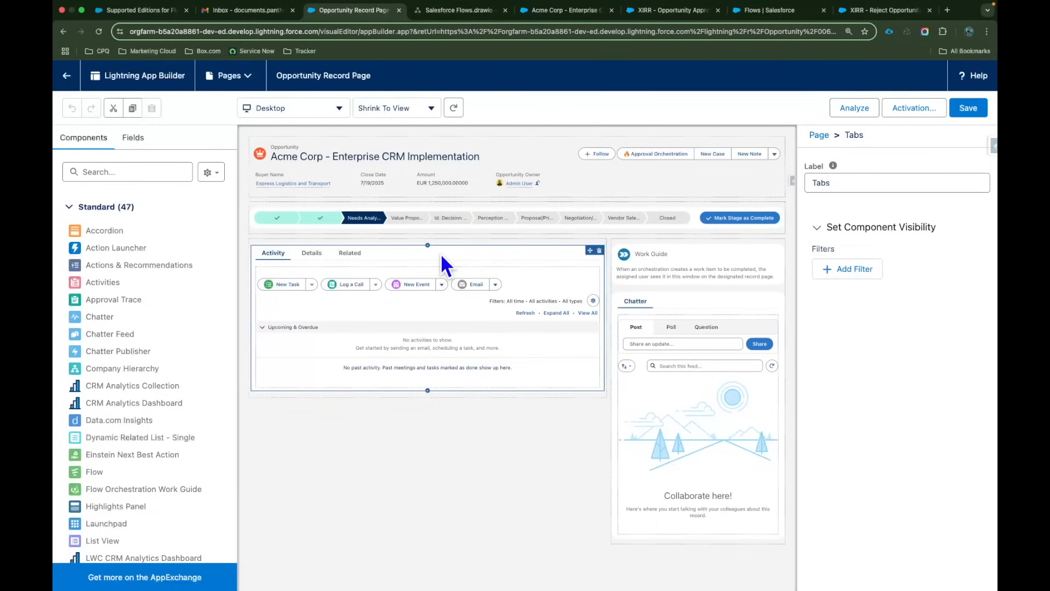
{"action": "left_click", "coordinate": [832, 349]}
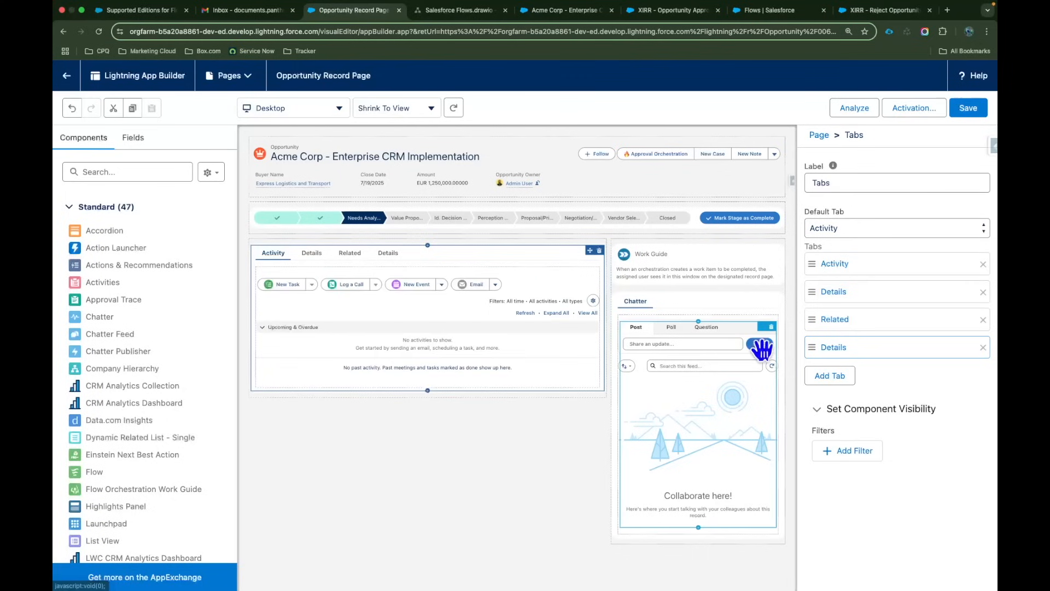
{"action": "left_click", "coordinate": [854, 353]}
{"action": "left_click", "coordinate": [662, 363]}
{"action": "scroll", "coordinate": [654, 137], "scroll_direction": "up", "scroll_amount": 15}
{"action": "left_click", "coordinate": [609, 17]}
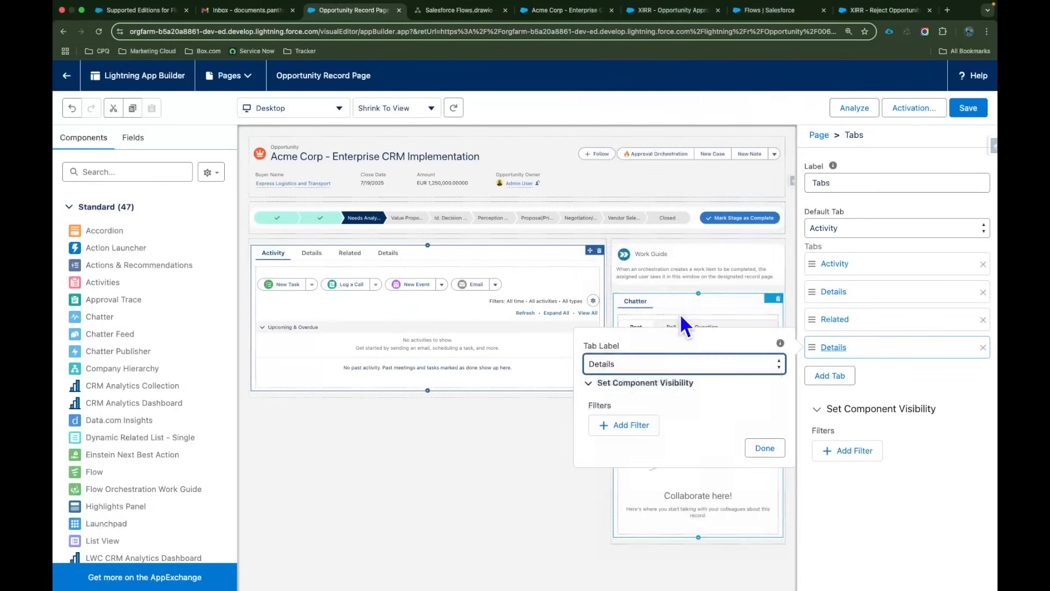
{"action": "type", "text": "Approval Trace"}
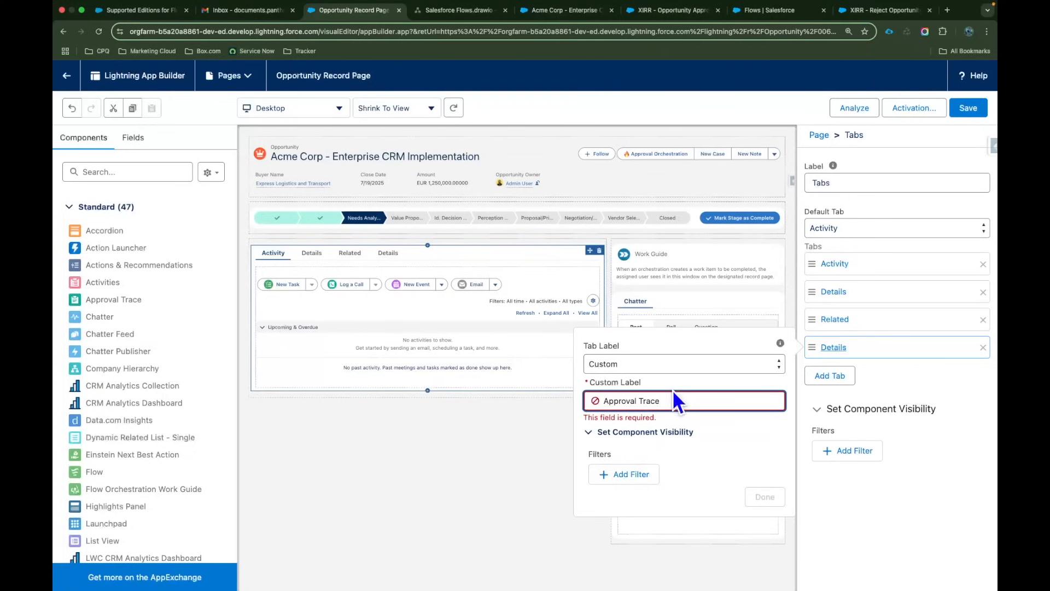
{"action": "left_click", "coordinate": [728, 424]}
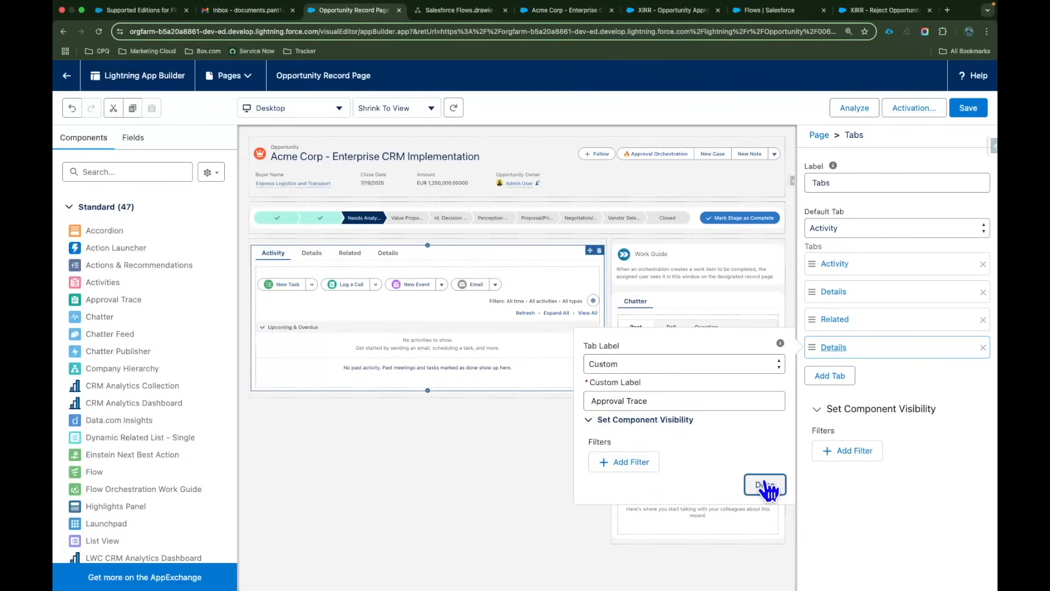
{"action": "left_click", "coordinate": [765, 484]}
- Place the Approval Trace component in the new Approval Trace tab, save the page and return to the record
{"action": "left_click", "coordinate": [404, 254]}
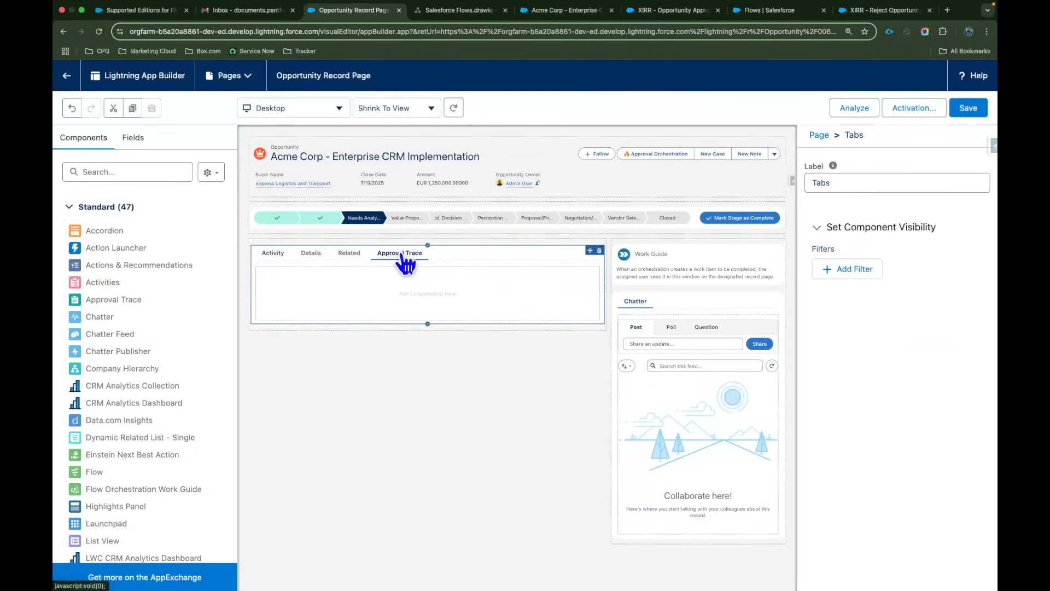
{"action": "left_click", "coordinate": [111, 172]}
{"action": "type", "text": "App"}
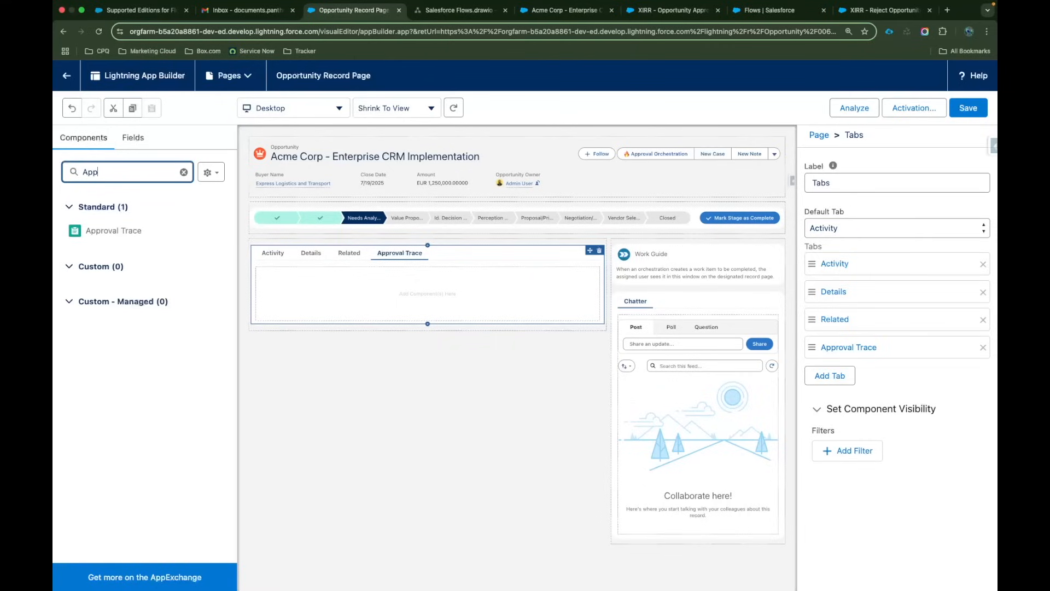
{"action": "type", "text": "r"}
{"action": "mouse_move", "coordinate": [143, 228]}
{"action": "left_mouse_down"}
{"action": "mouse_move", "coordinate": [150, 242]}
{"action": "mouse_move", "coordinate": [357, 286]}
{"action": "left_mouse_up"}
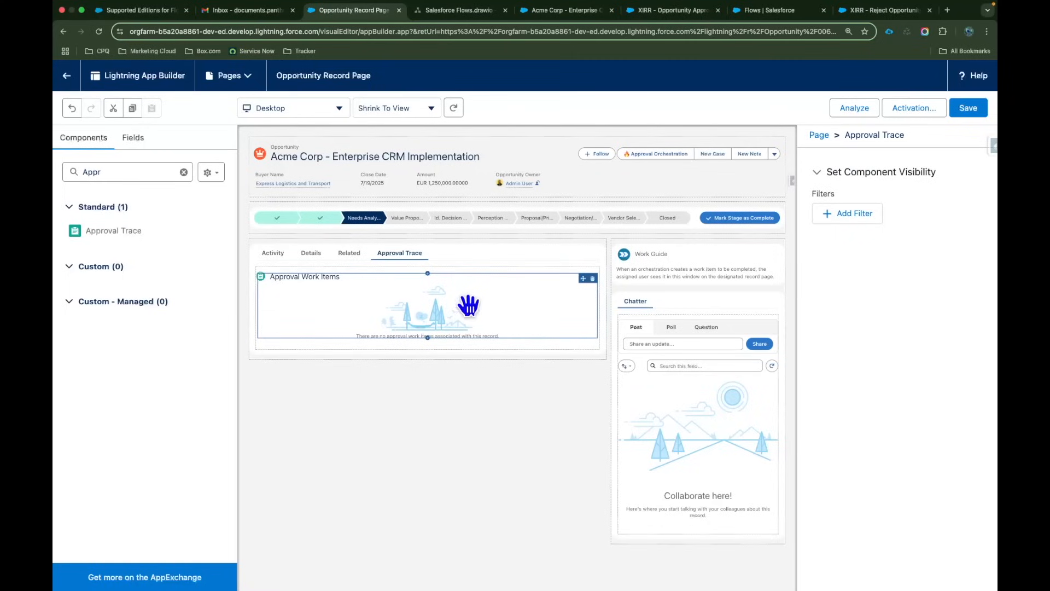
{"action": "left_click", "coordinate": [965, 110]}
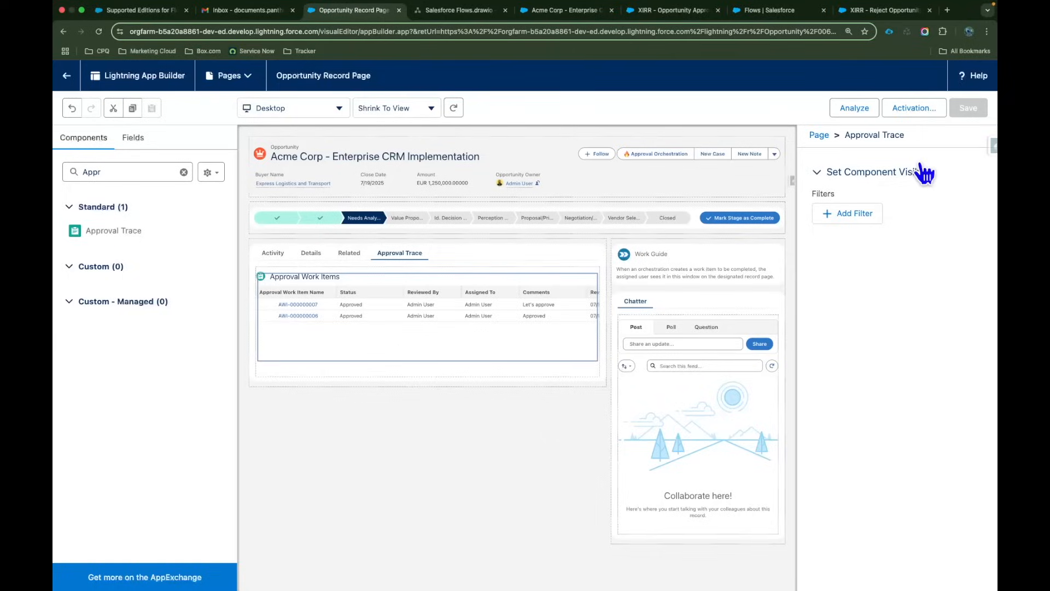
{"action": "left_click", "coordinate": [969, 109]}
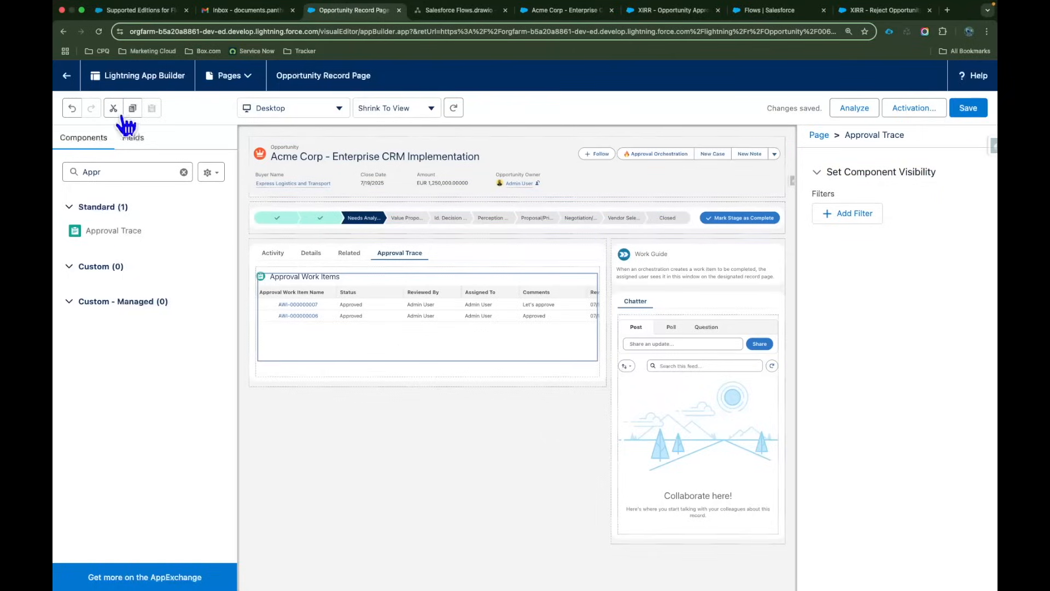
{"action": "left_click", "coordinate": [67, 77]}
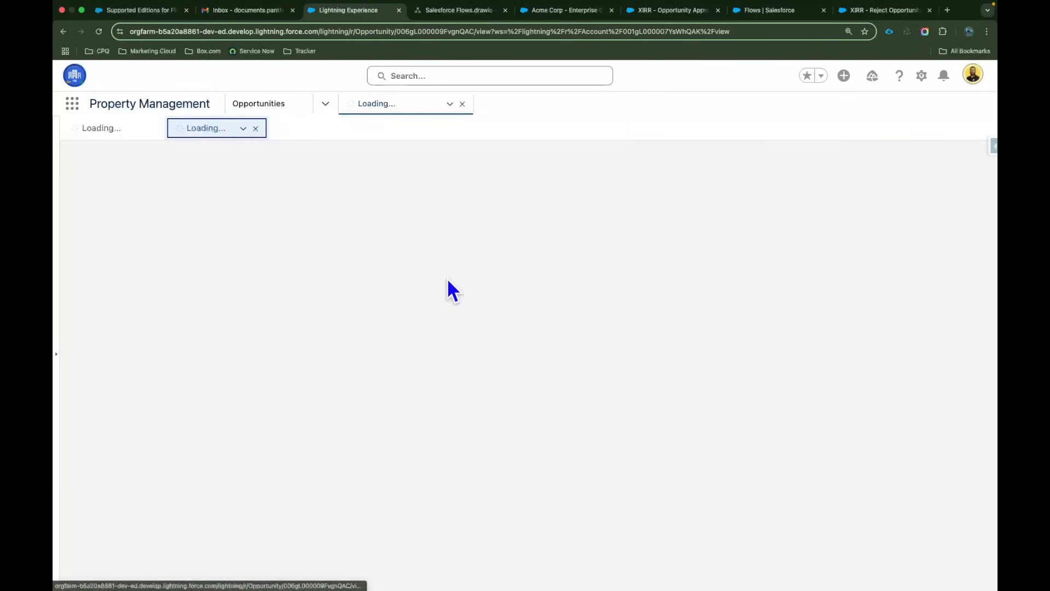
- Review the approval work items in the opportunity's Approval Trace and open the one with the comment "Approved"
{"action": "left_click", "coordinate": [292, 306]}
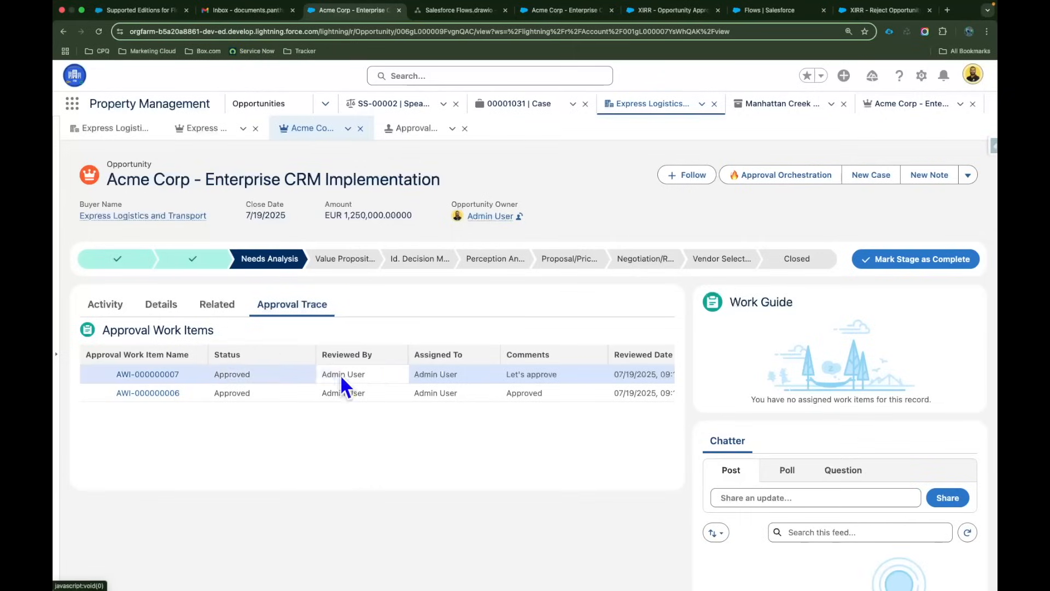
{"action": "scroll", "coordinate": [376, 374], "scroll_direction": "right", "scroll_amount": 1}
{"action": "scroll", "coordinate": [484, 390], "scroll_direction": "left", "scroll_amount": 1}
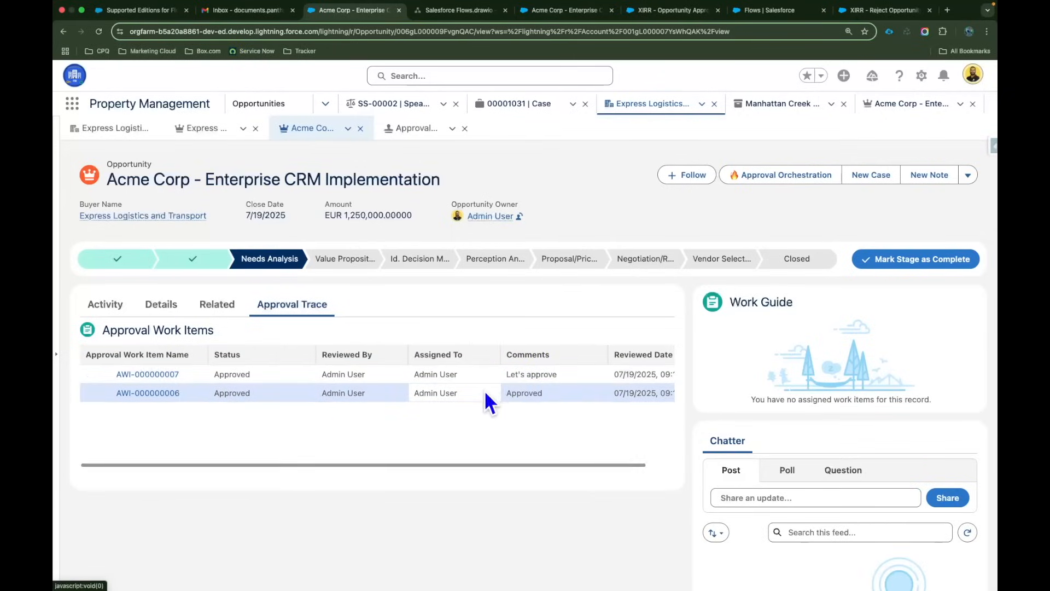
{"action": "left_click", "coordinate": [147, 393]}
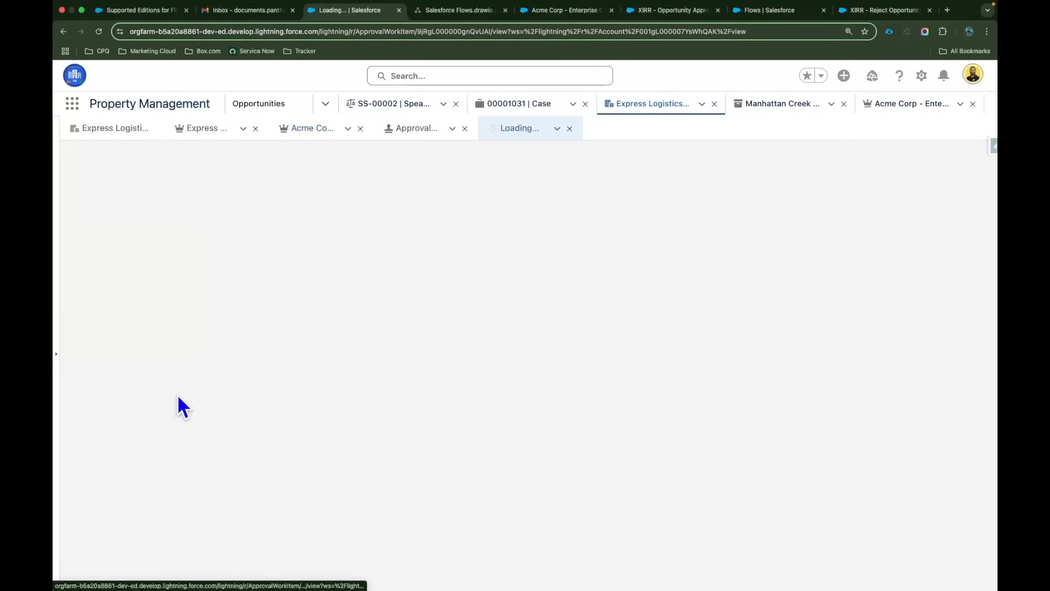